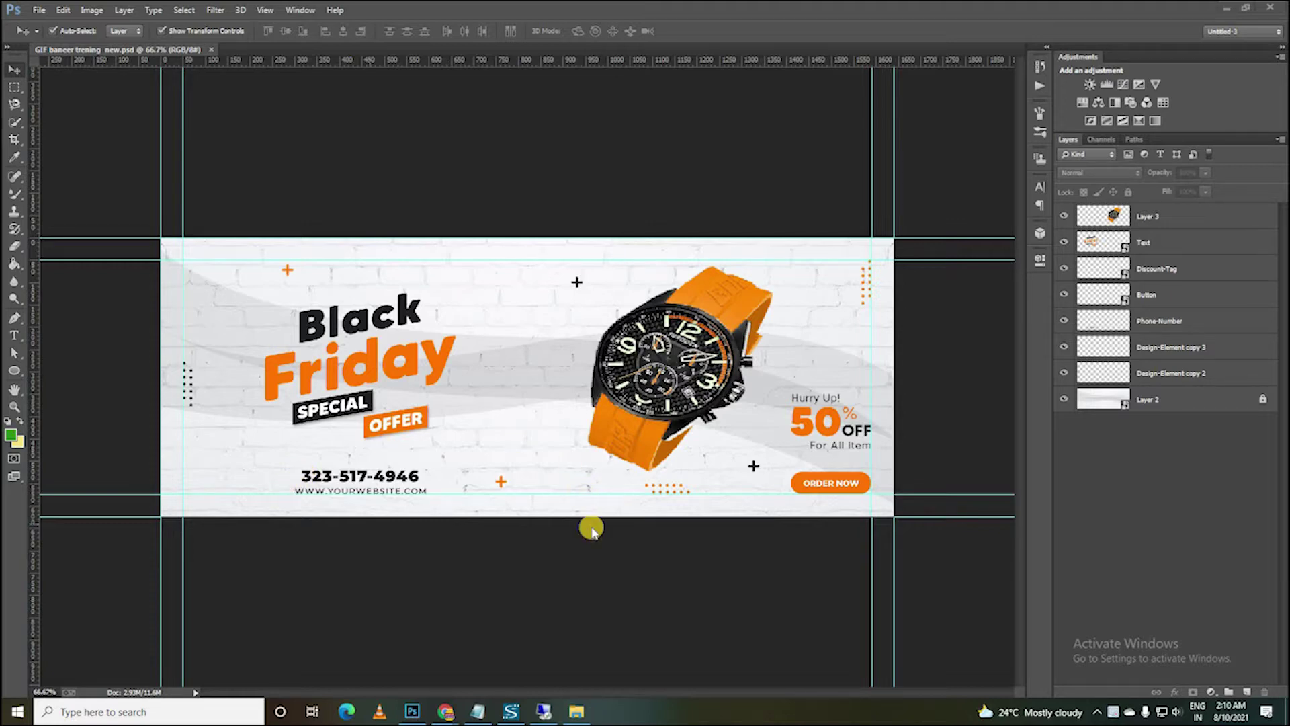
Bring up folder 29 in File Explorer and select the GIF baneer trening new MP4 file.
left_click(578, 711)
left_click(210, 168)
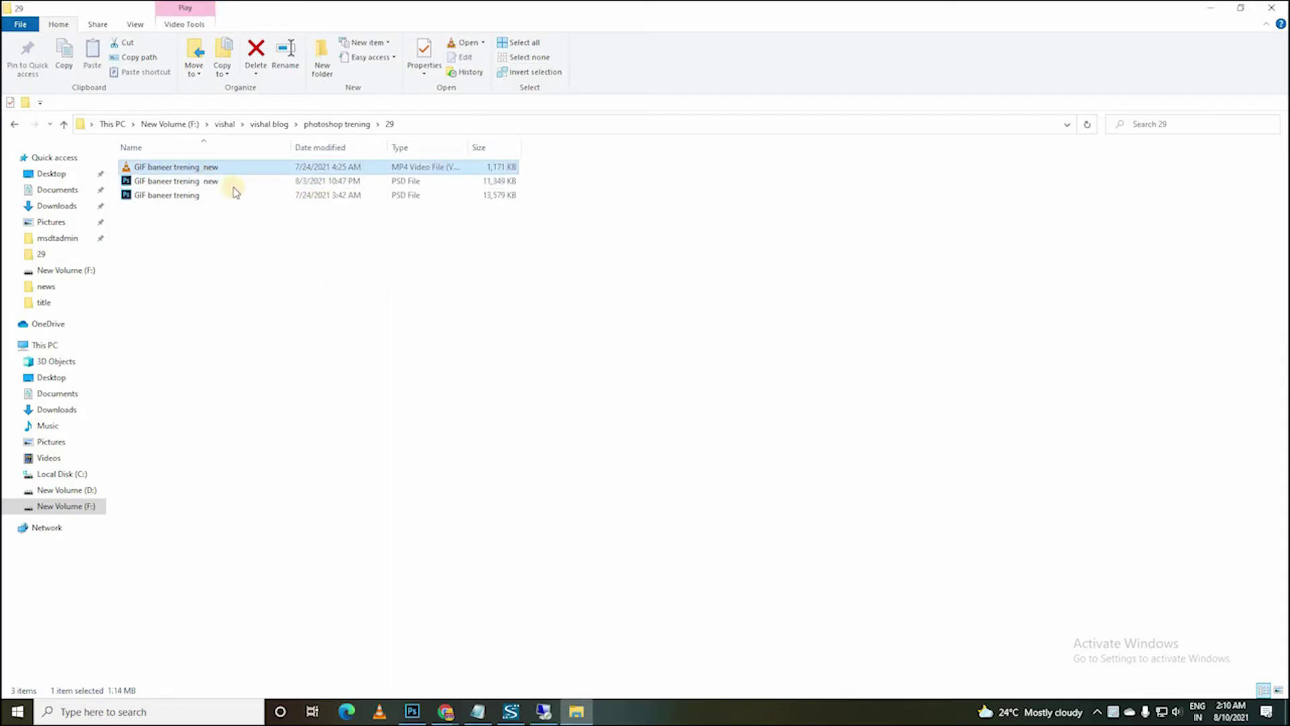
Open the banner MP4 in VLC and replay it five times.
double_click(198, 172)
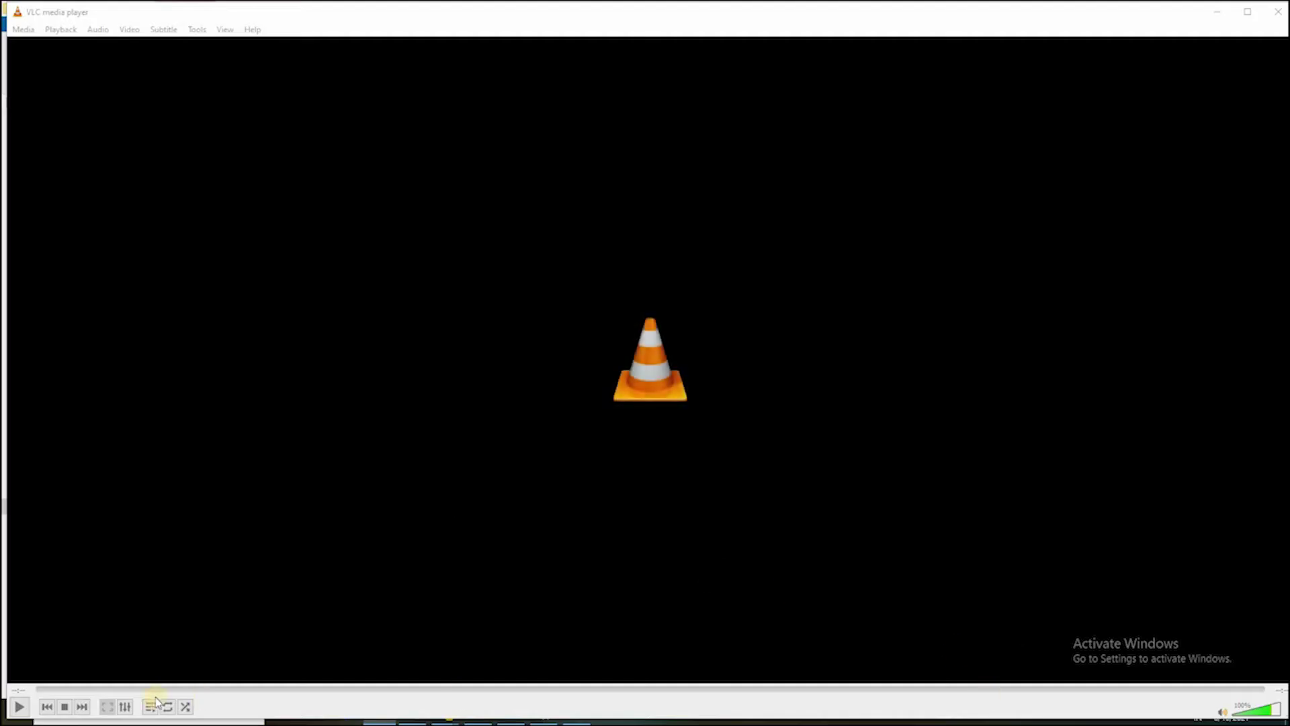
left_click(19, 708)
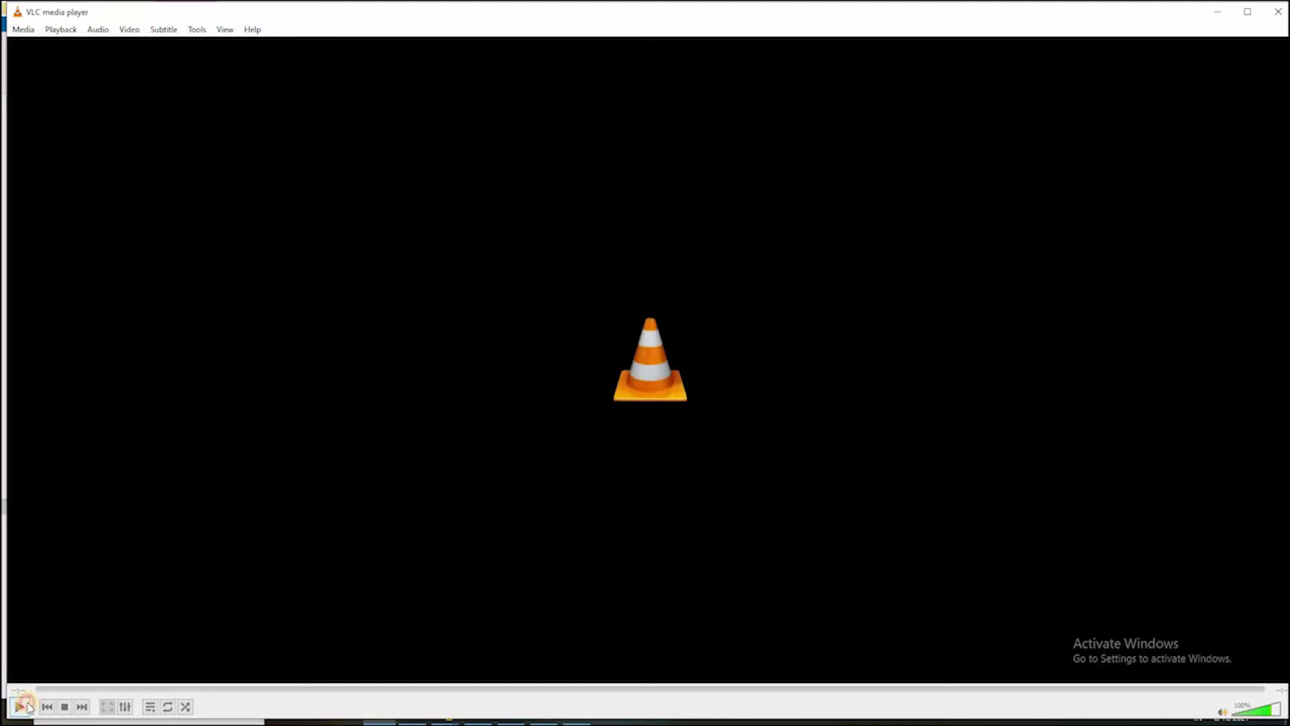
left_click(20, 707)
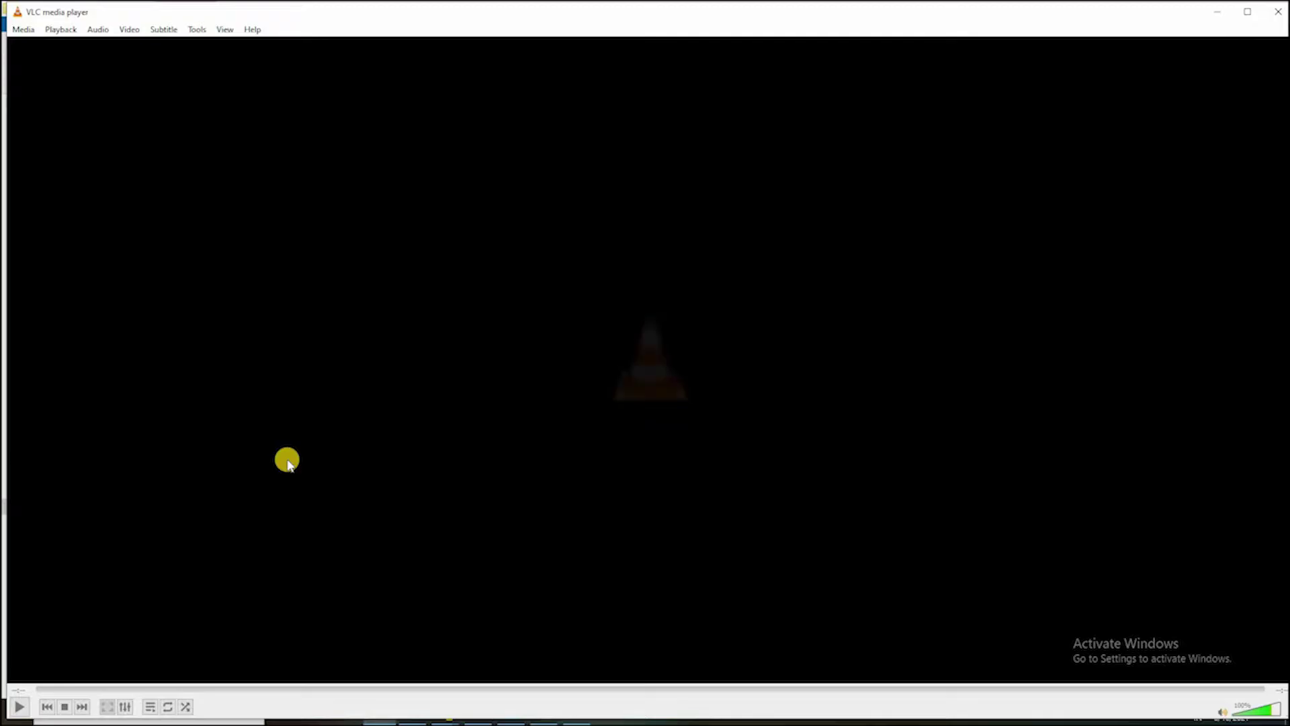
left_click(17, 707)
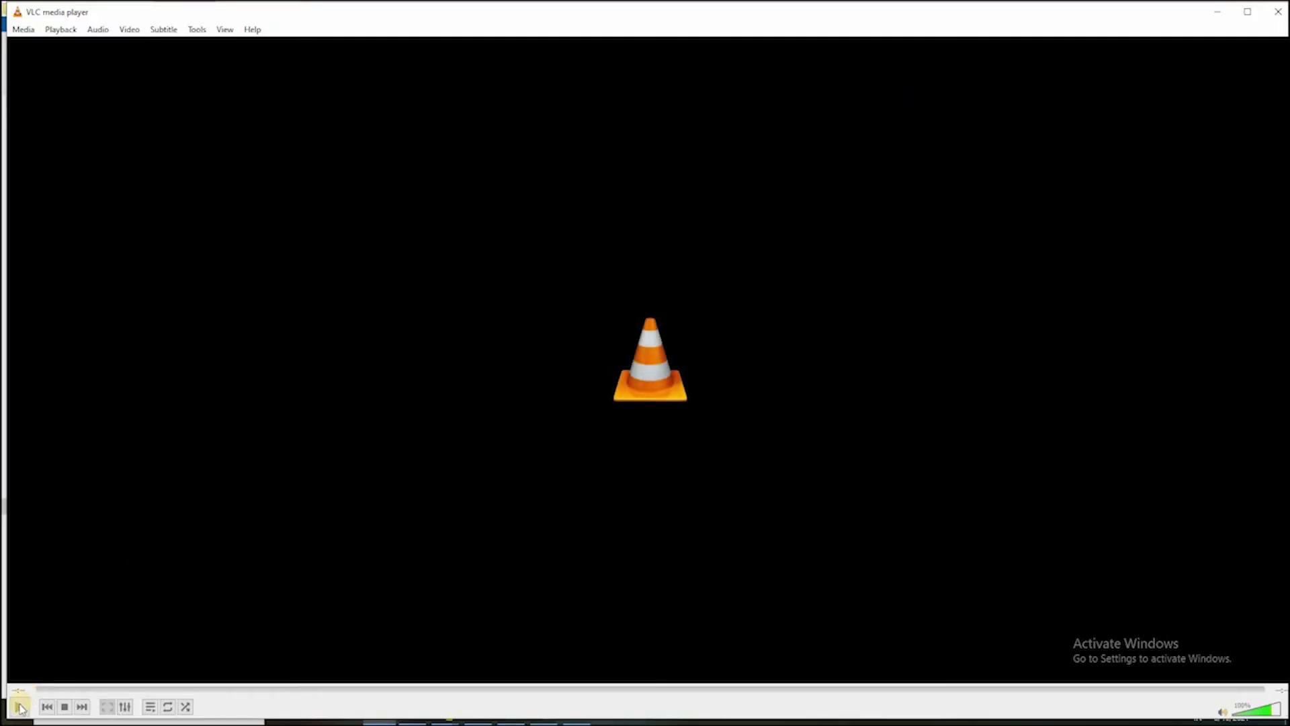
left_click(19, 707)
left_click(20, 707)
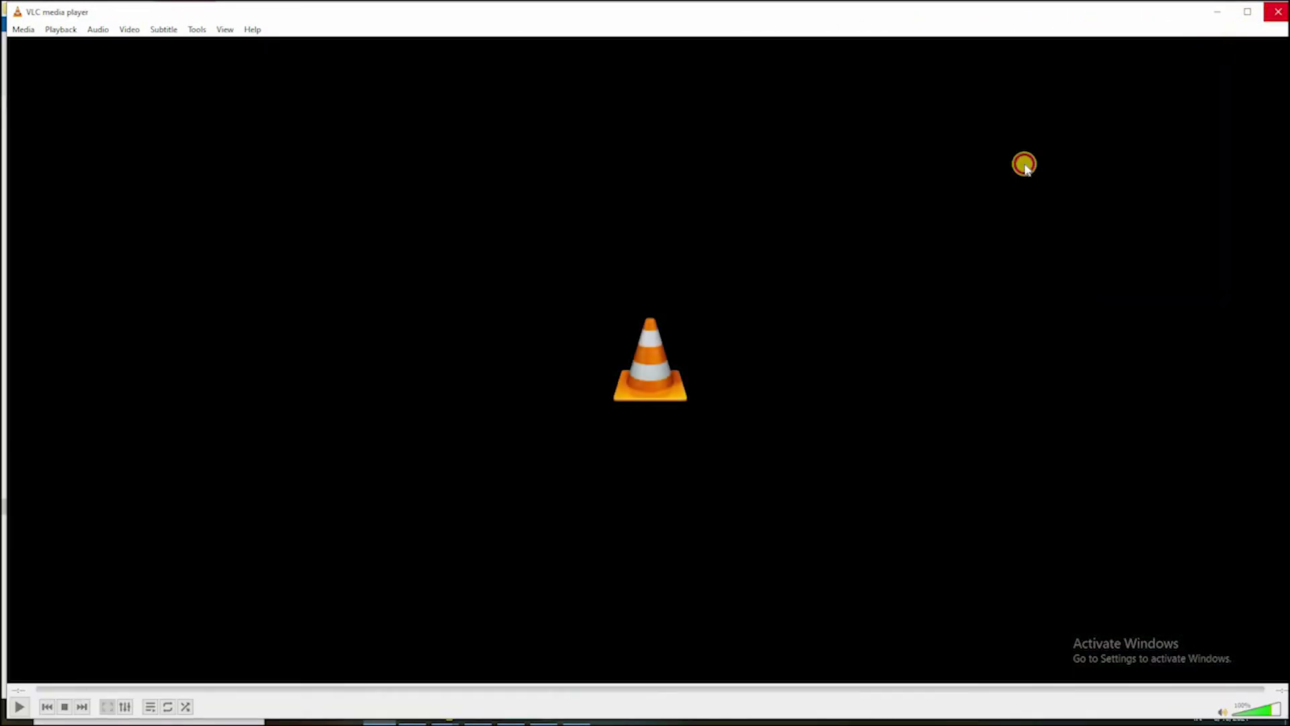
Quit VLC, clear the file selection, and return to the banner PSD in Photoshop.
key("ctrl+q")
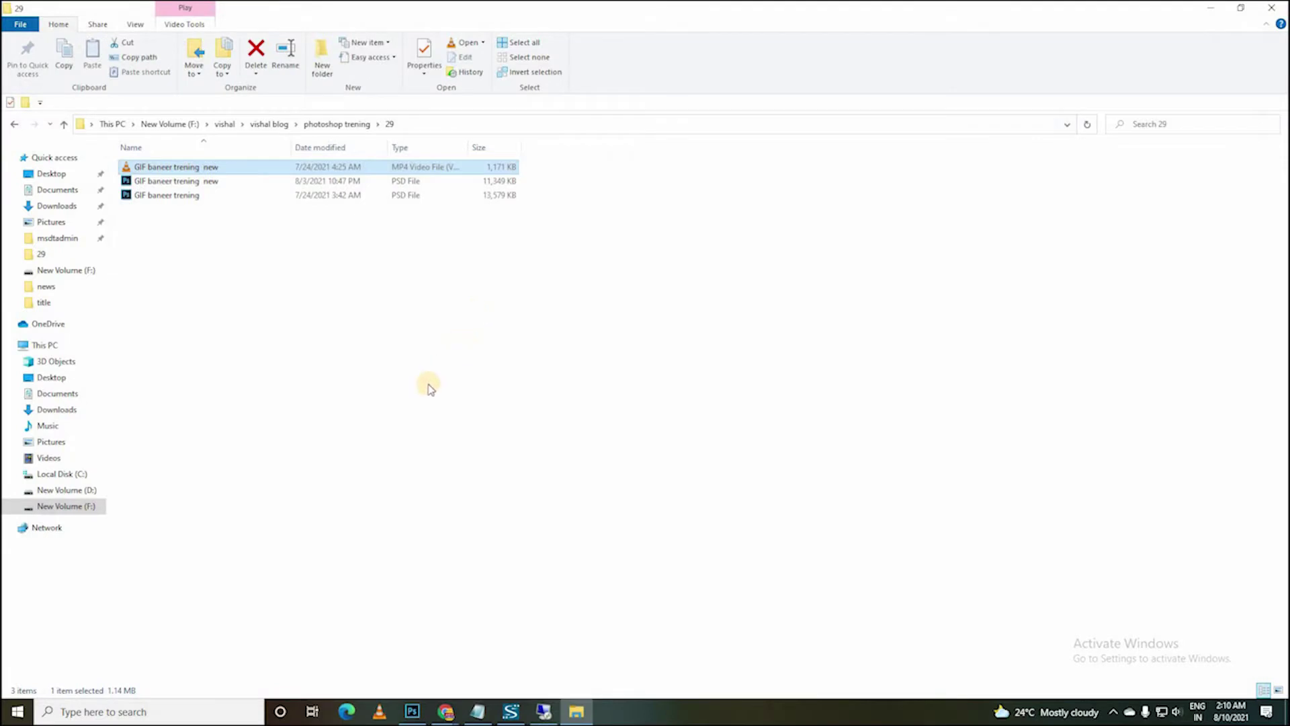
left_click(205, 235)
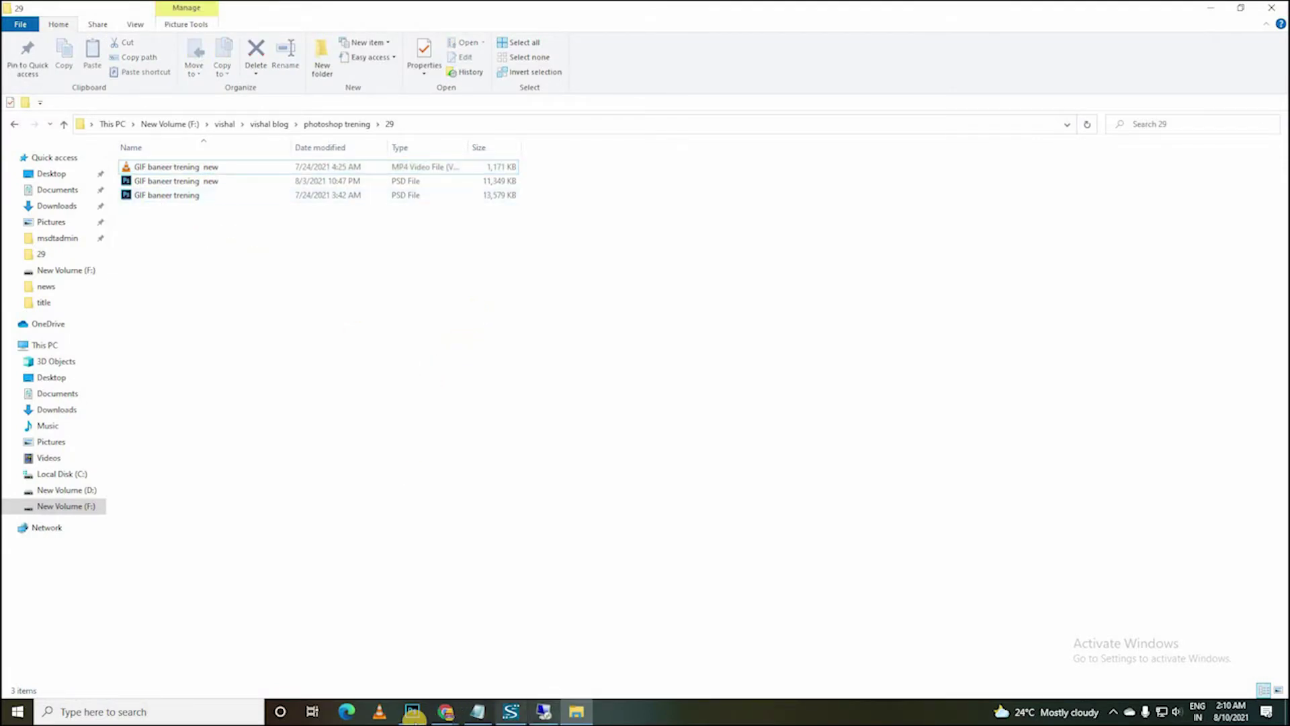
left_click(412, 712)
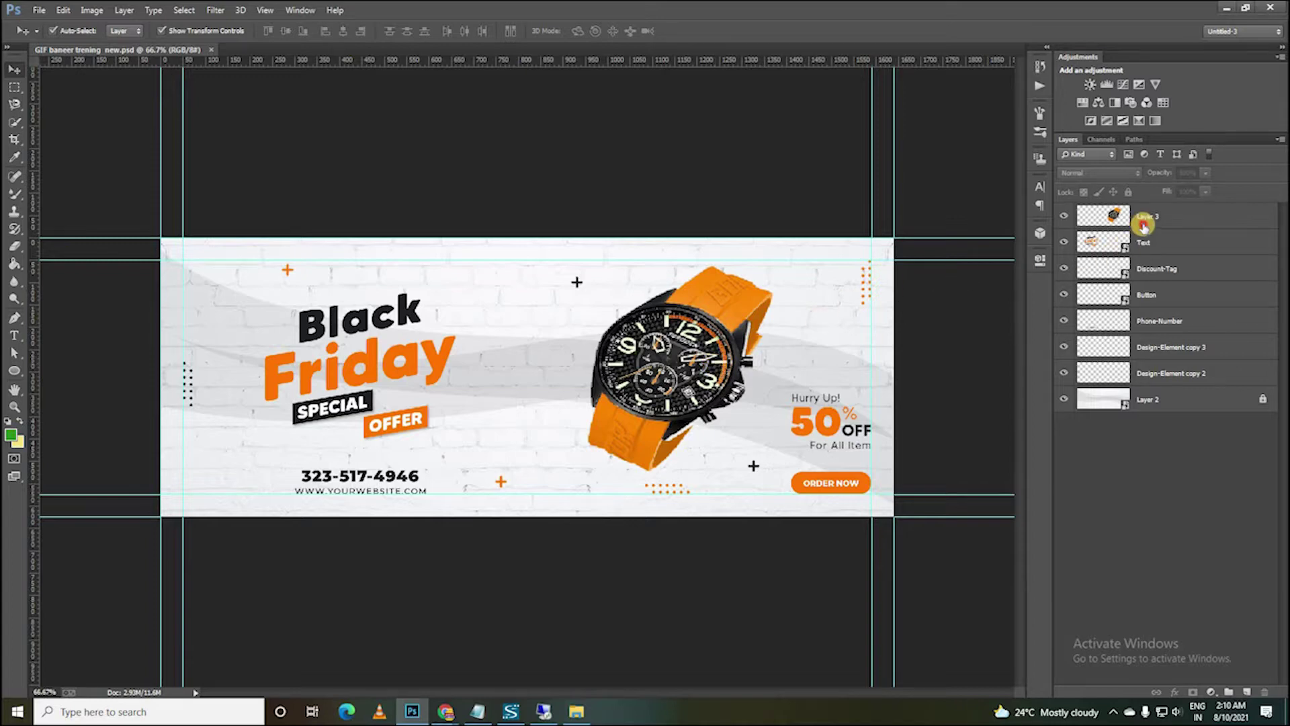
Hide the watch, Text, Discount-Tag, Button, Phone-Number and Design-Element copy 3 layers.
left_click(1074, 226)
left_click(1064, 217)
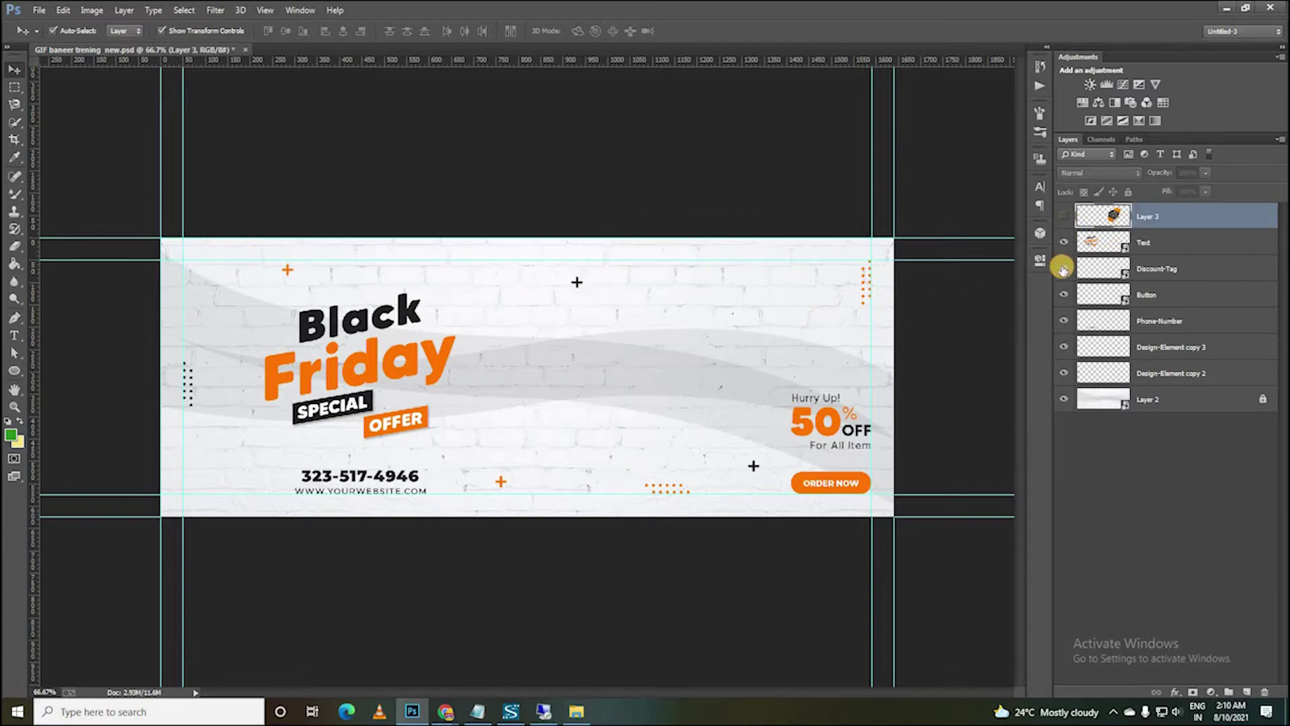
left_click(1064, 242)
left_click(1064, 268)
left_click(1062, 294)
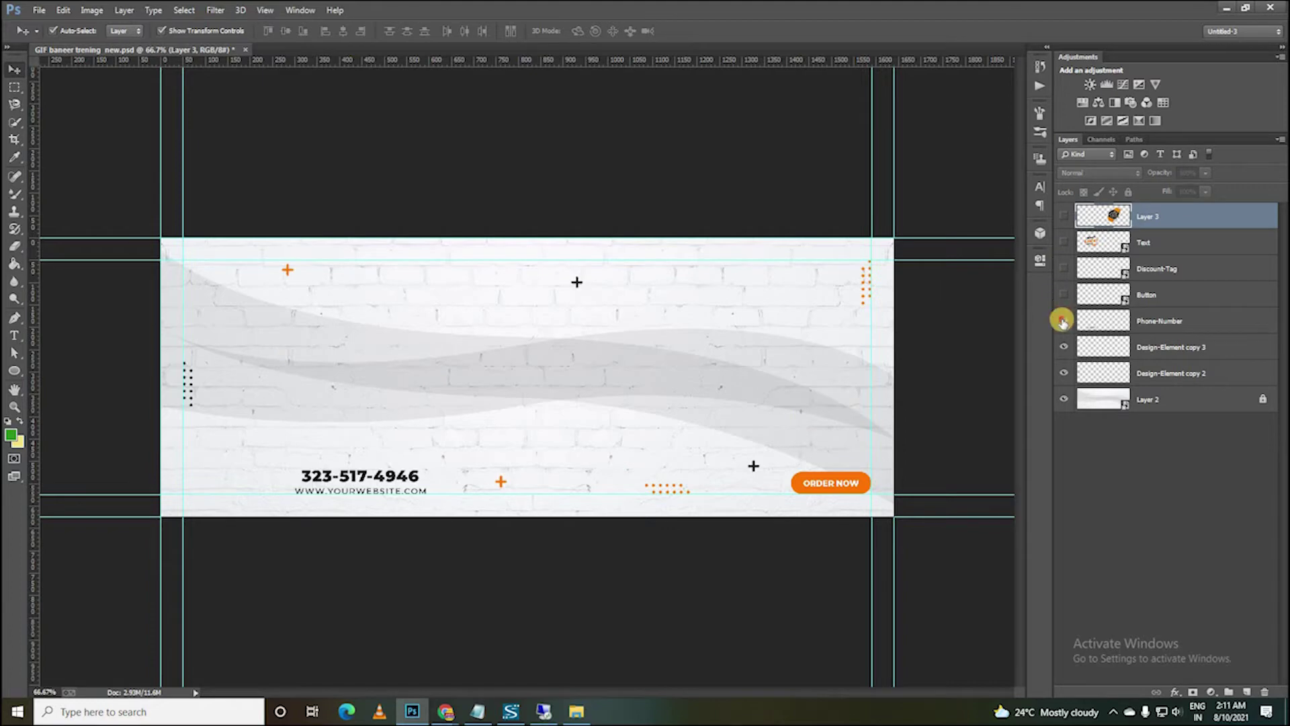
left_click(1064, 321)
left_click(1064, 347)
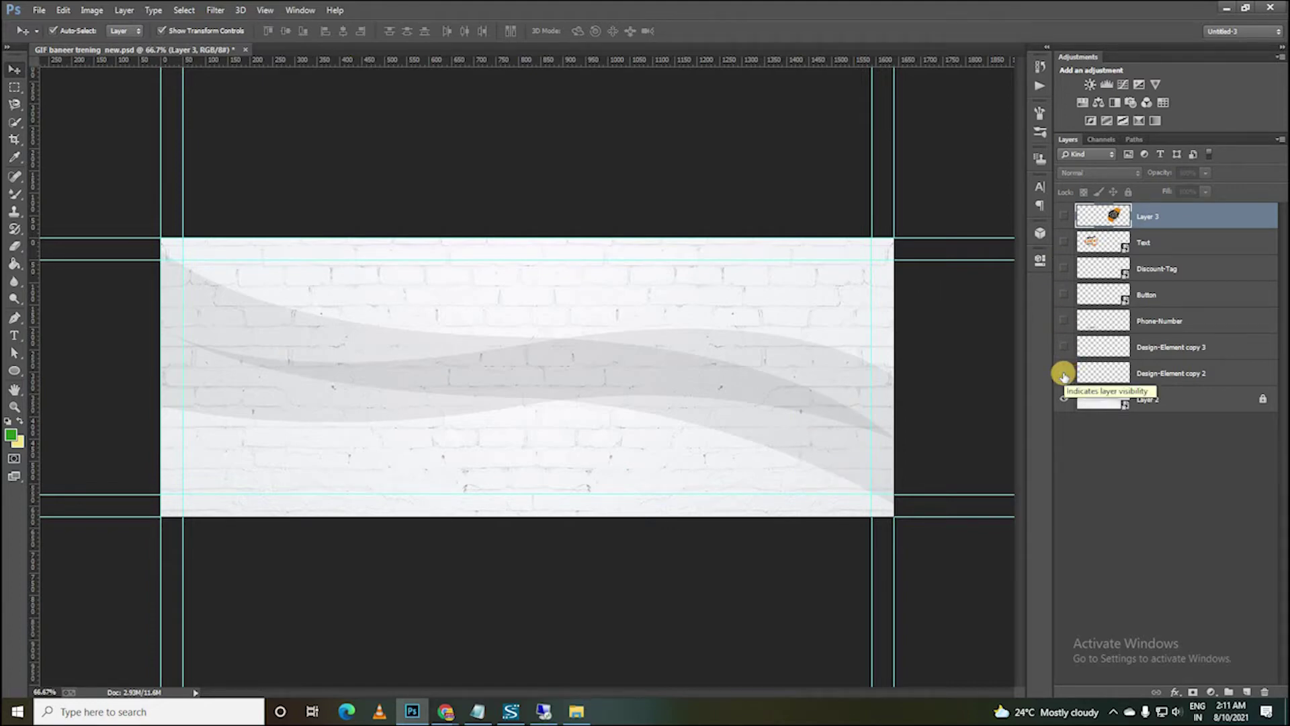
Show the layers again bottom to top, from Design-Element copy 2 to the watch, then select the MP4.
left_click(1063, 374)
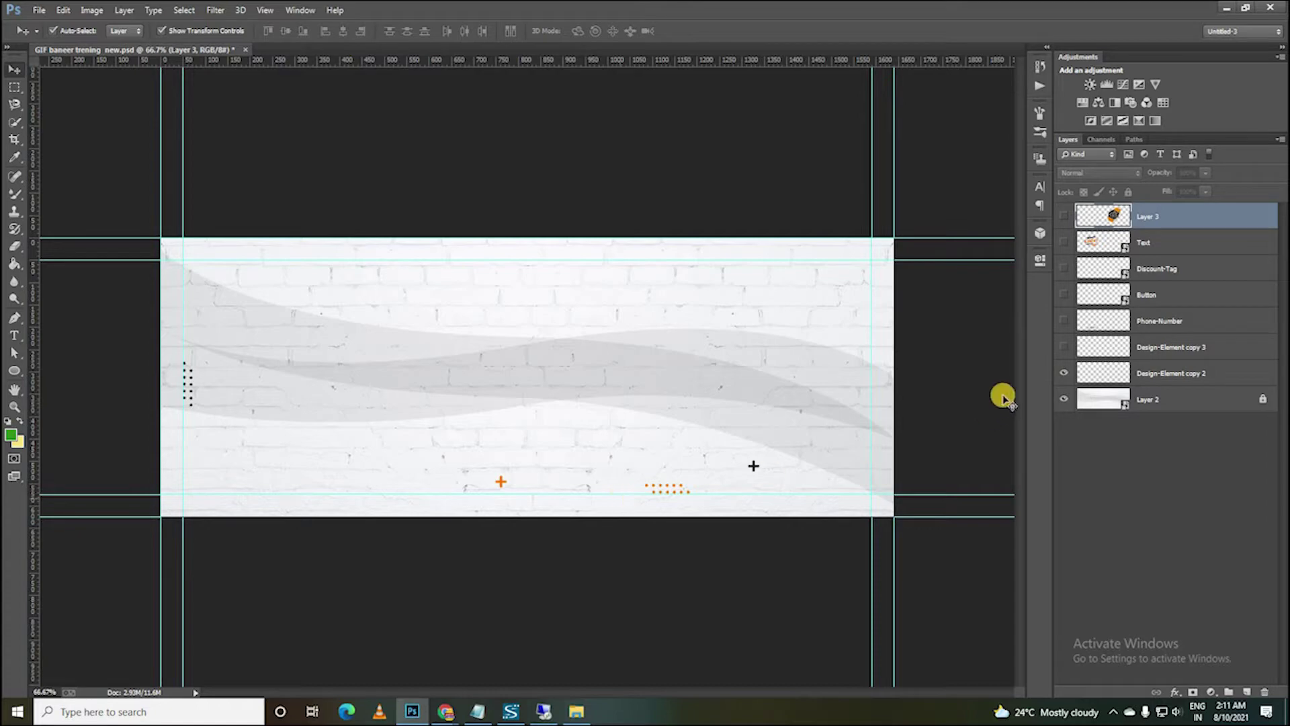
left_click(1073, 347)
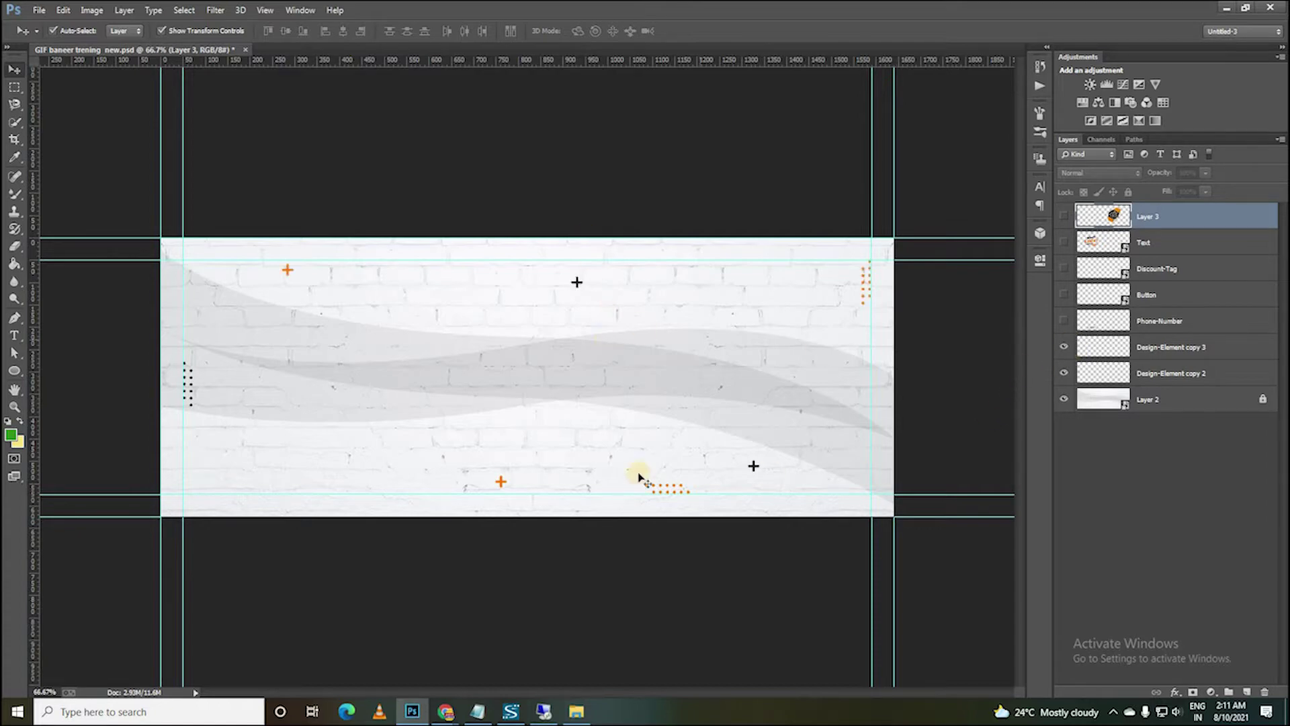
left_click(1065, 321)
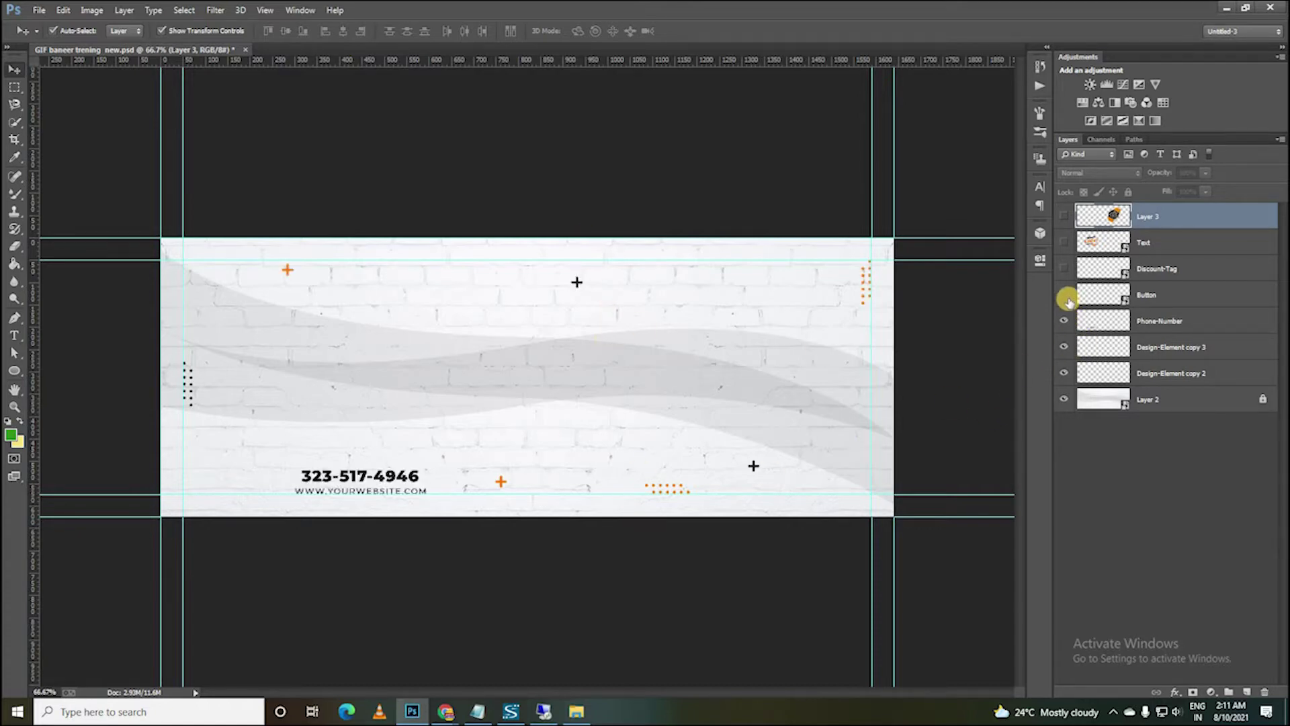
left_click(1067, 297)
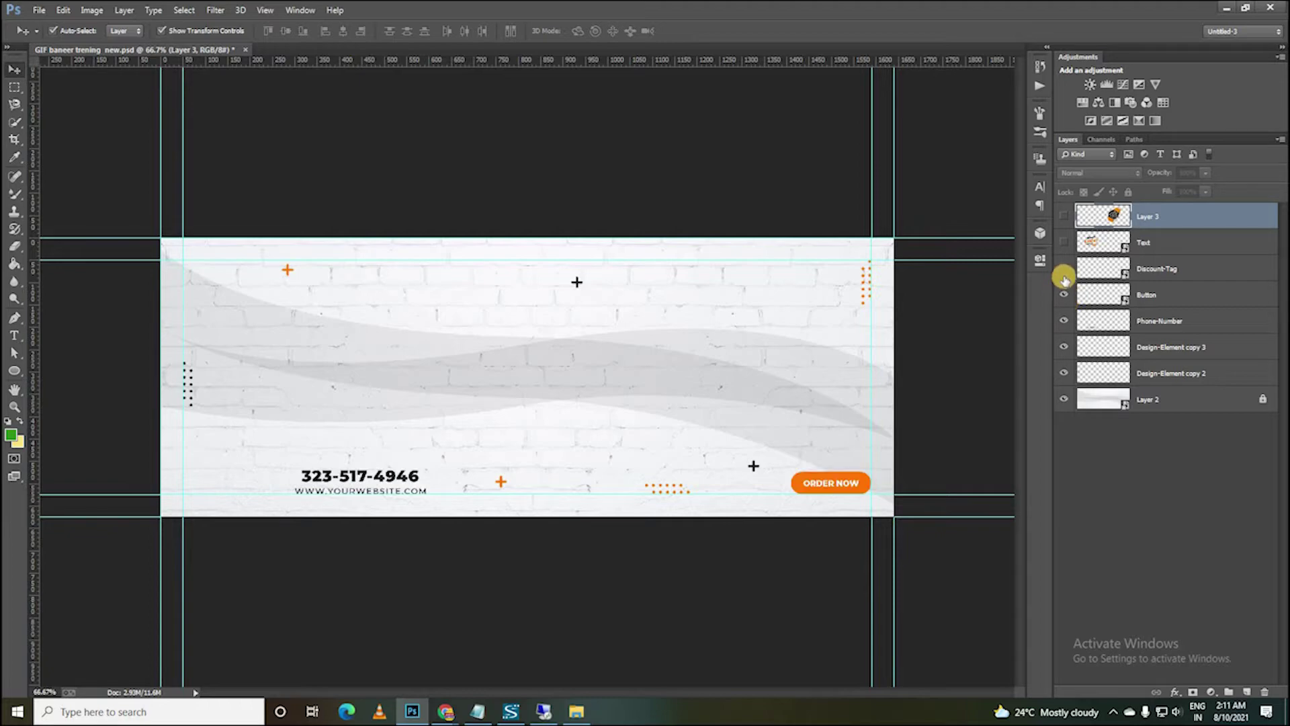
left_click(1064, 269)
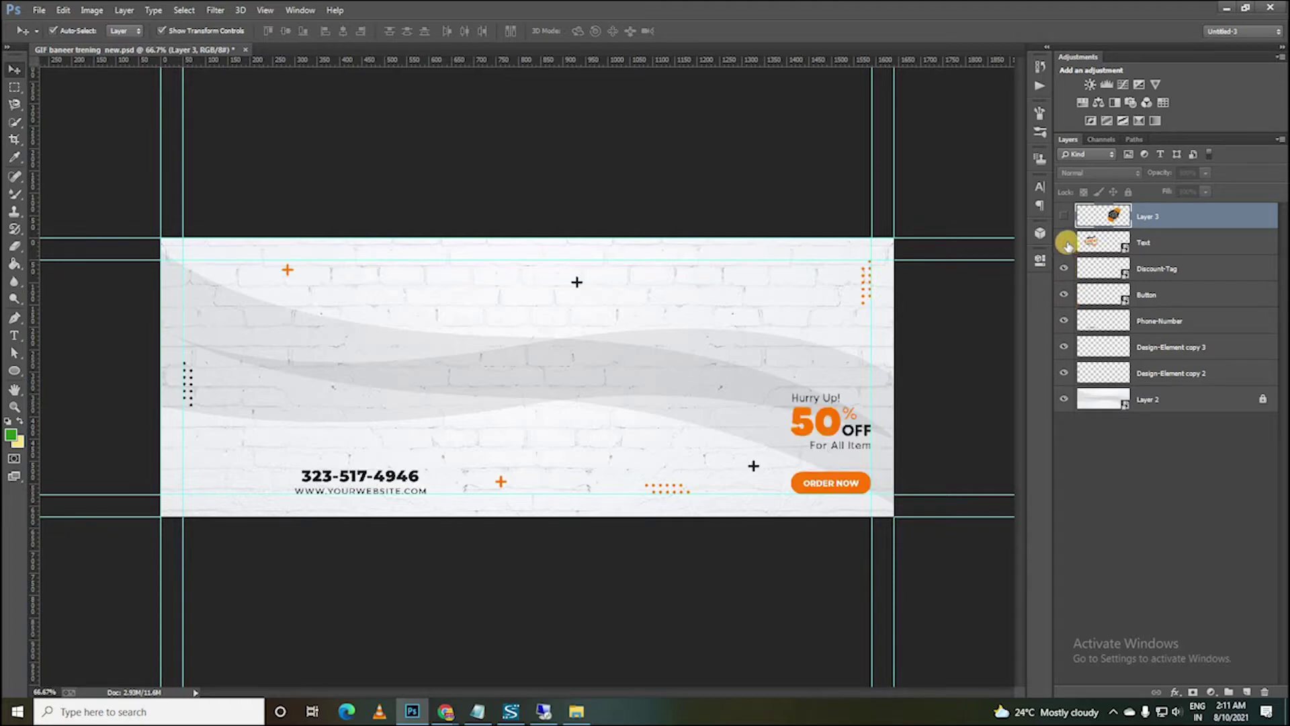
left_click(1064, 242)
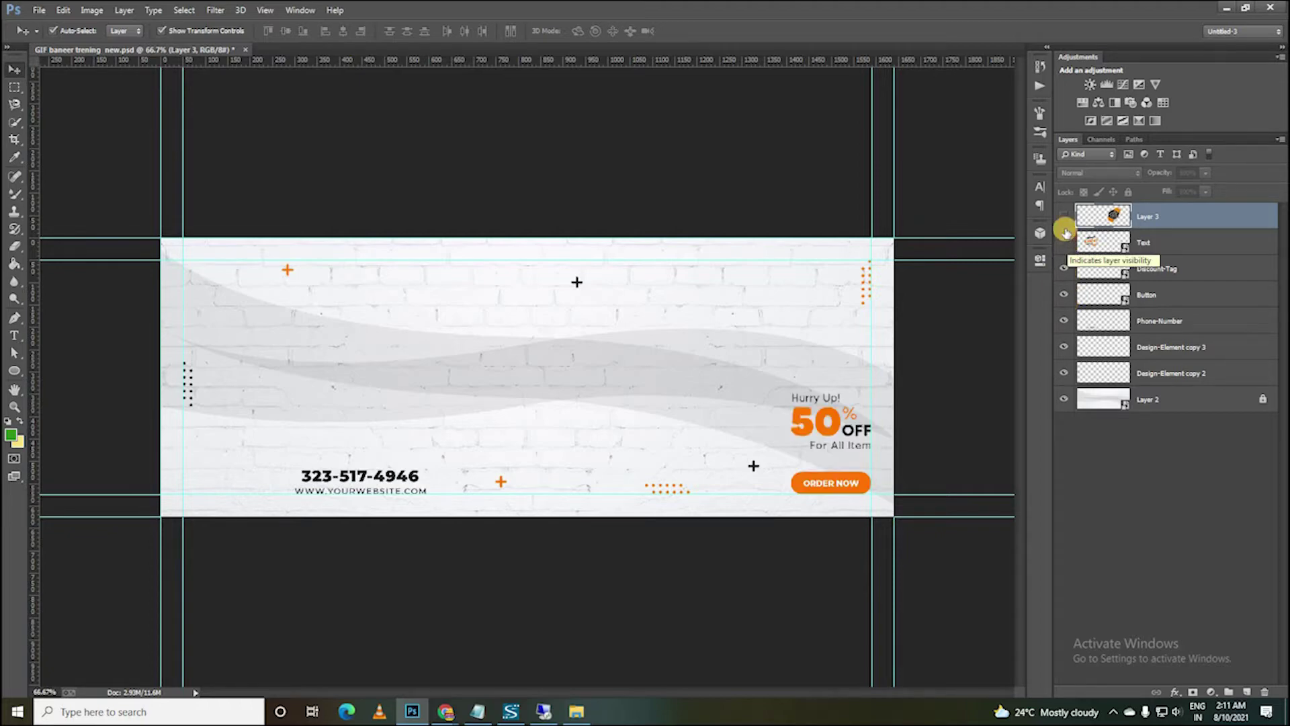
left_click(1064, 215)
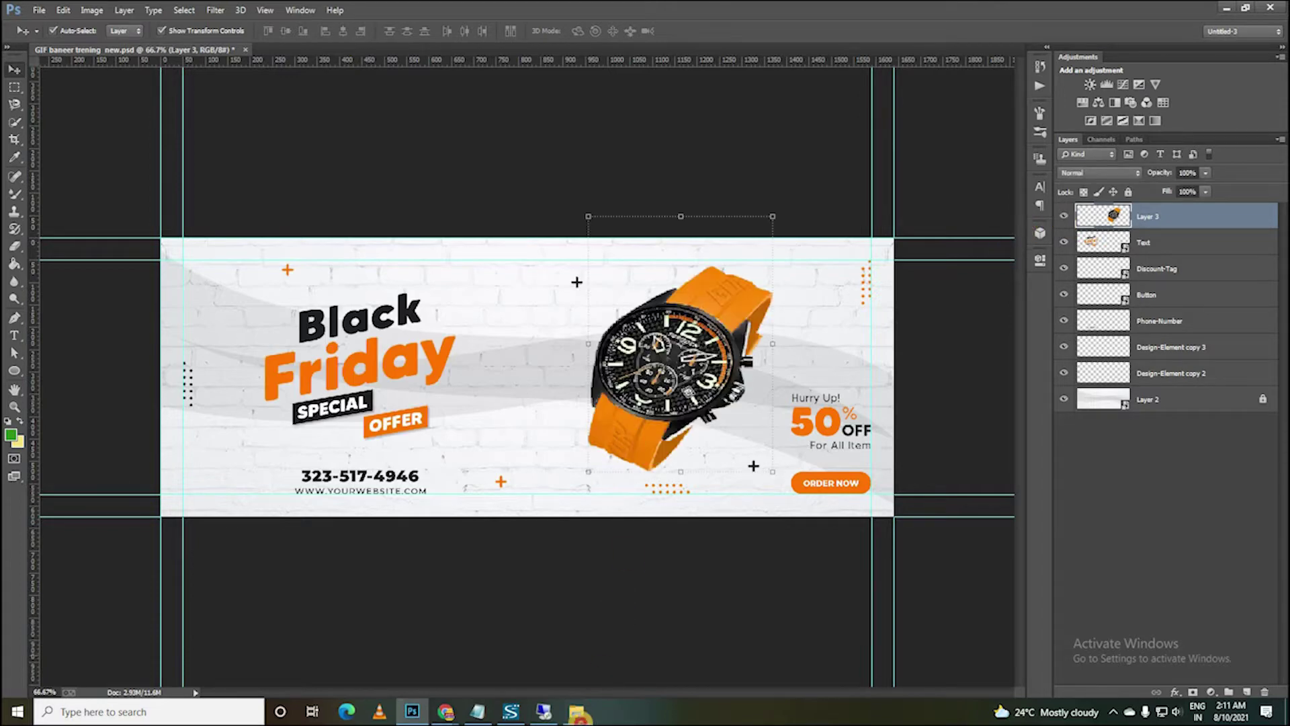
left_click(577, 711)
left_click(214, 166)
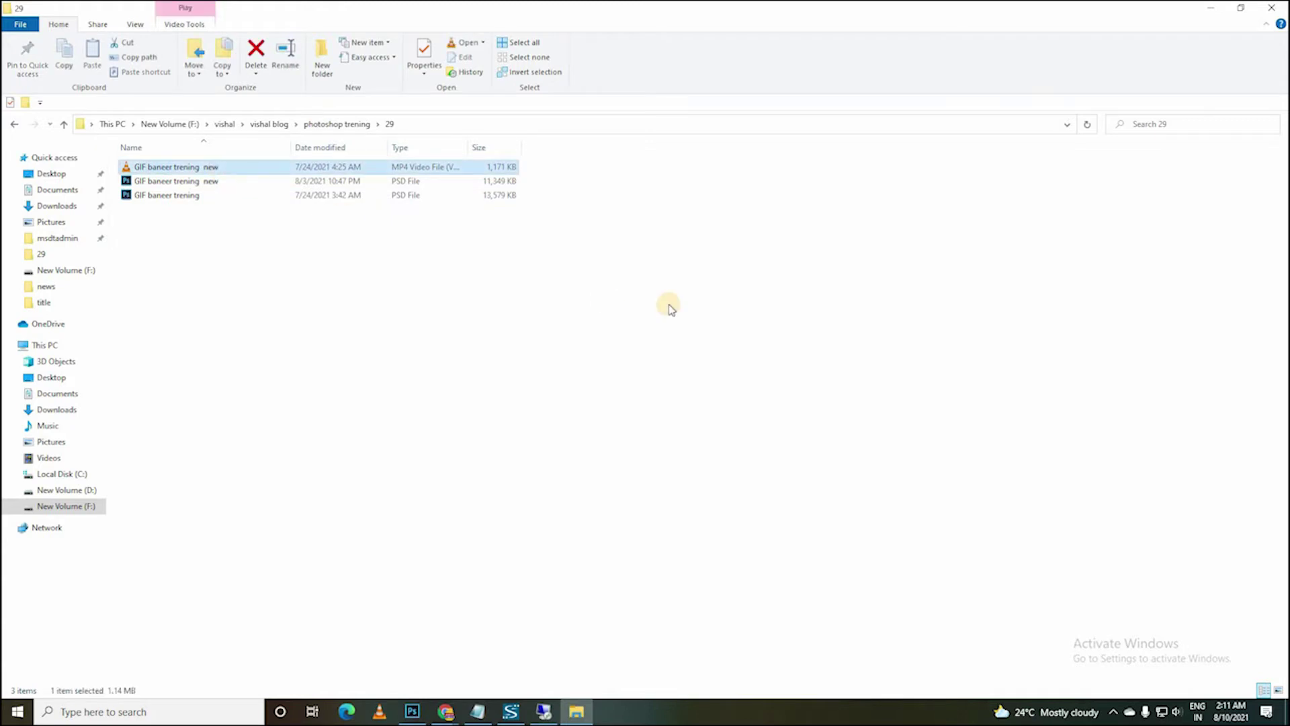
Play the banner MP4 in VLC, close the player, and return to Photoshop.
double_click(185, 168)
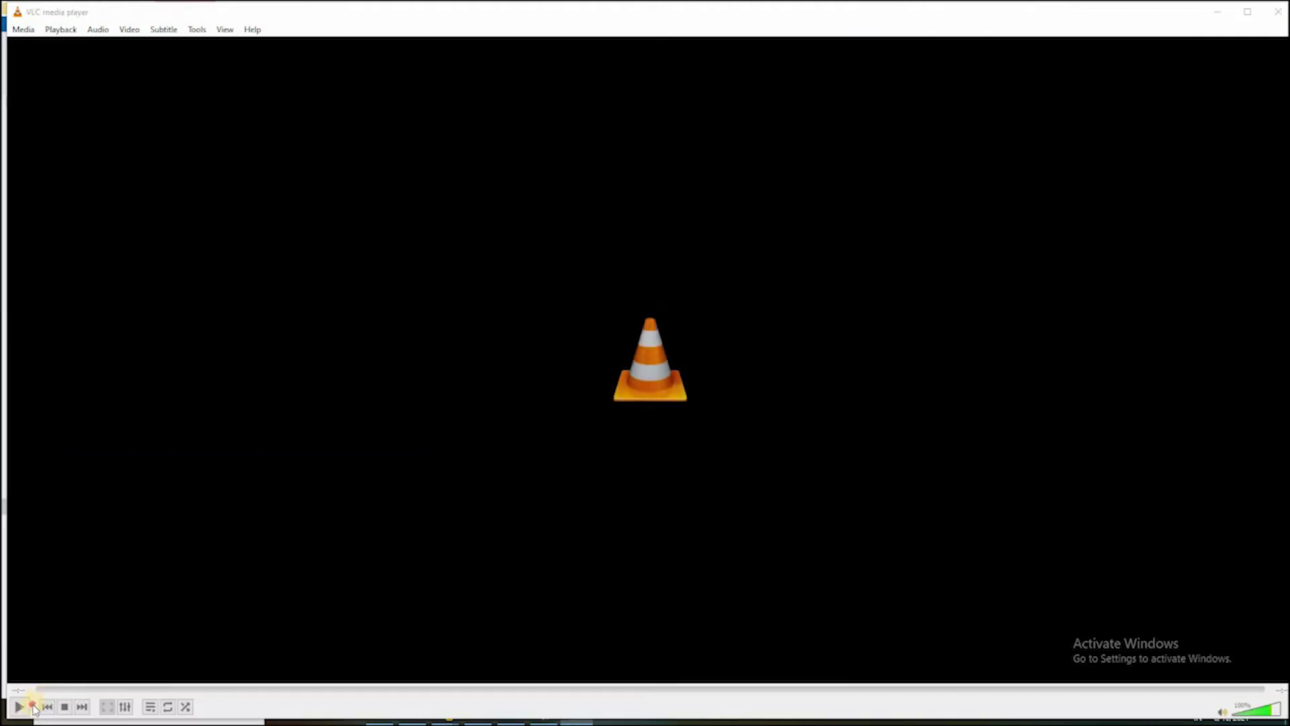
left_click(19, 707)
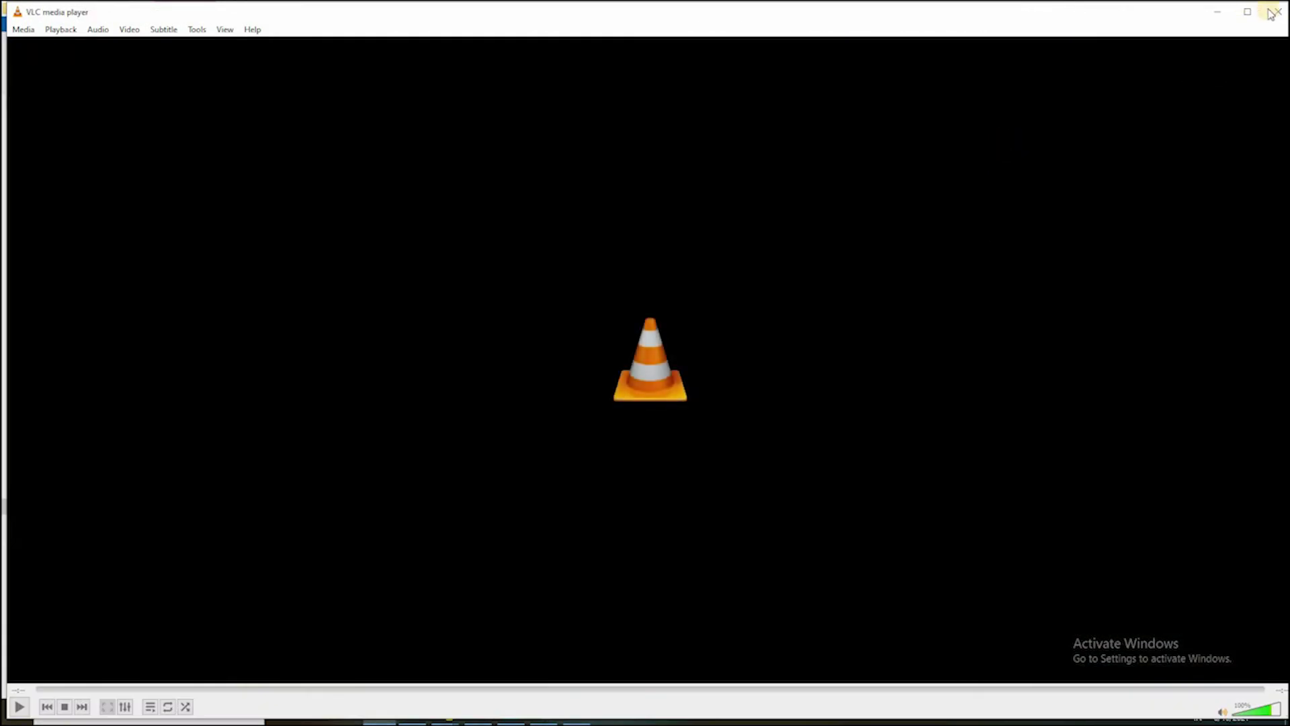
left_click(1273, 12)
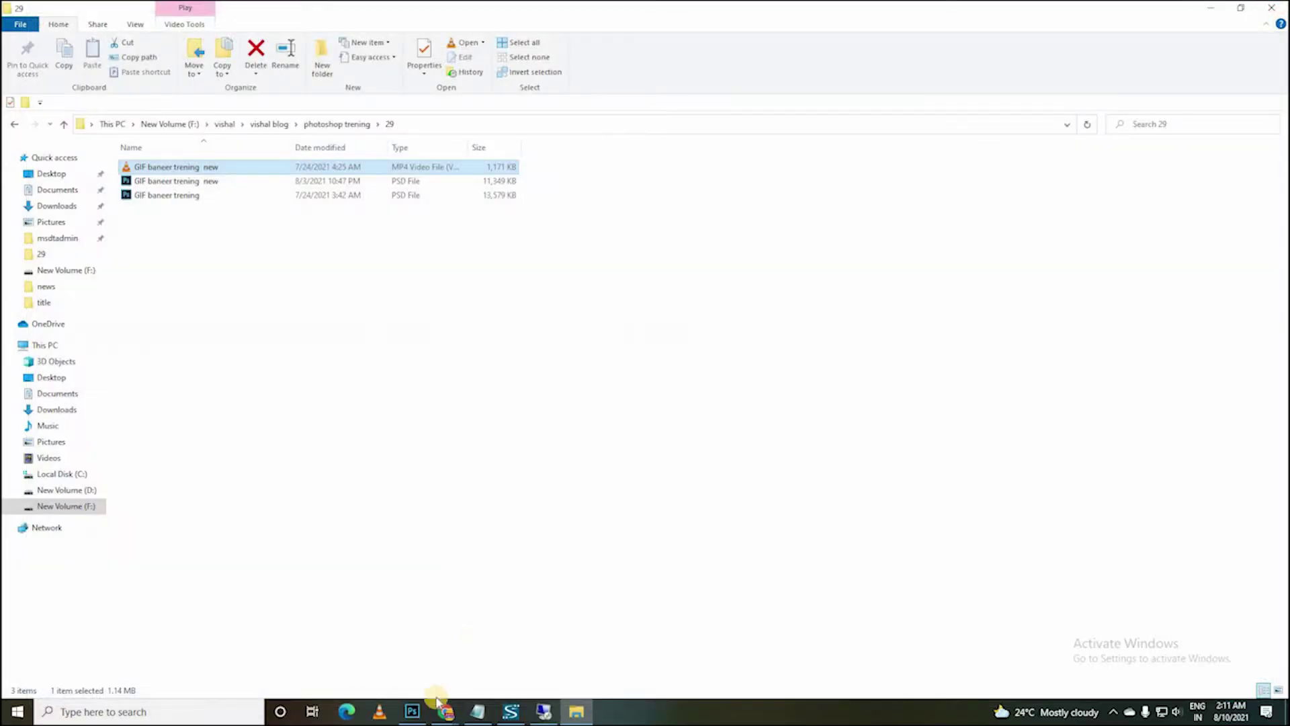
left_click(412, 711)
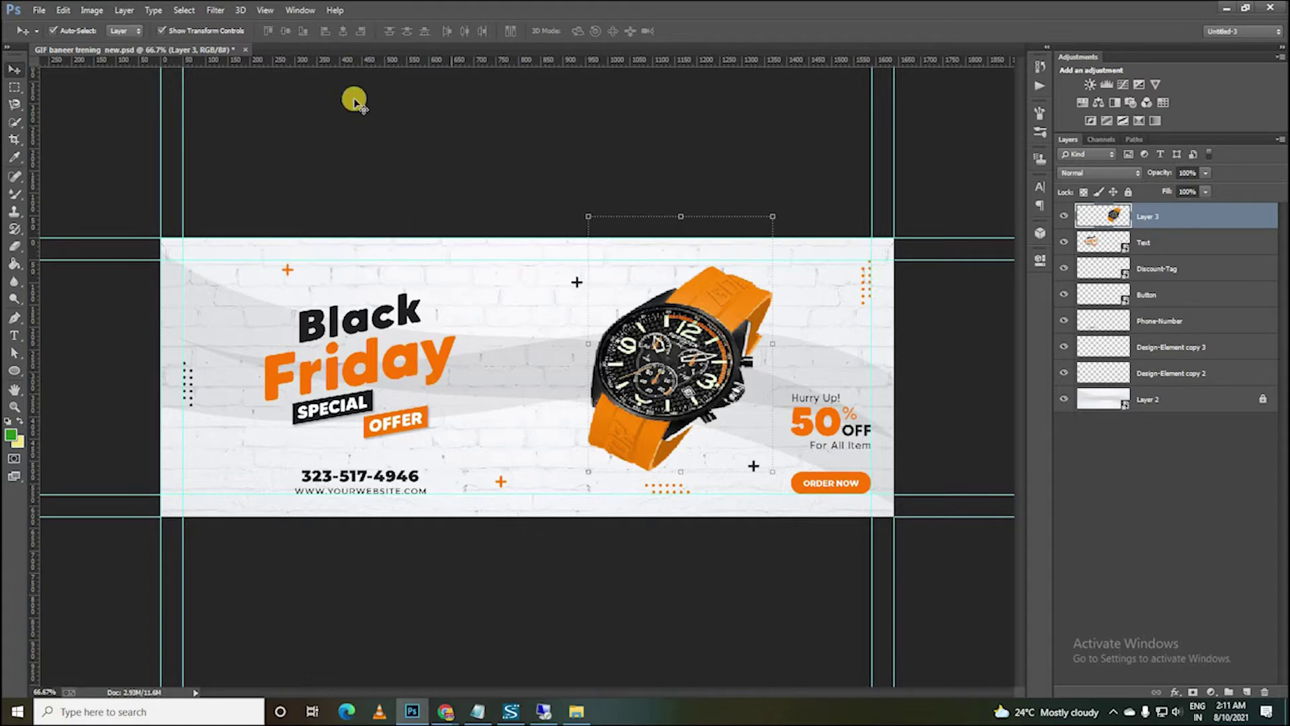
Open and dock the Timeline panel under the canvas, then create a video timeline.
left_click(301, 11)
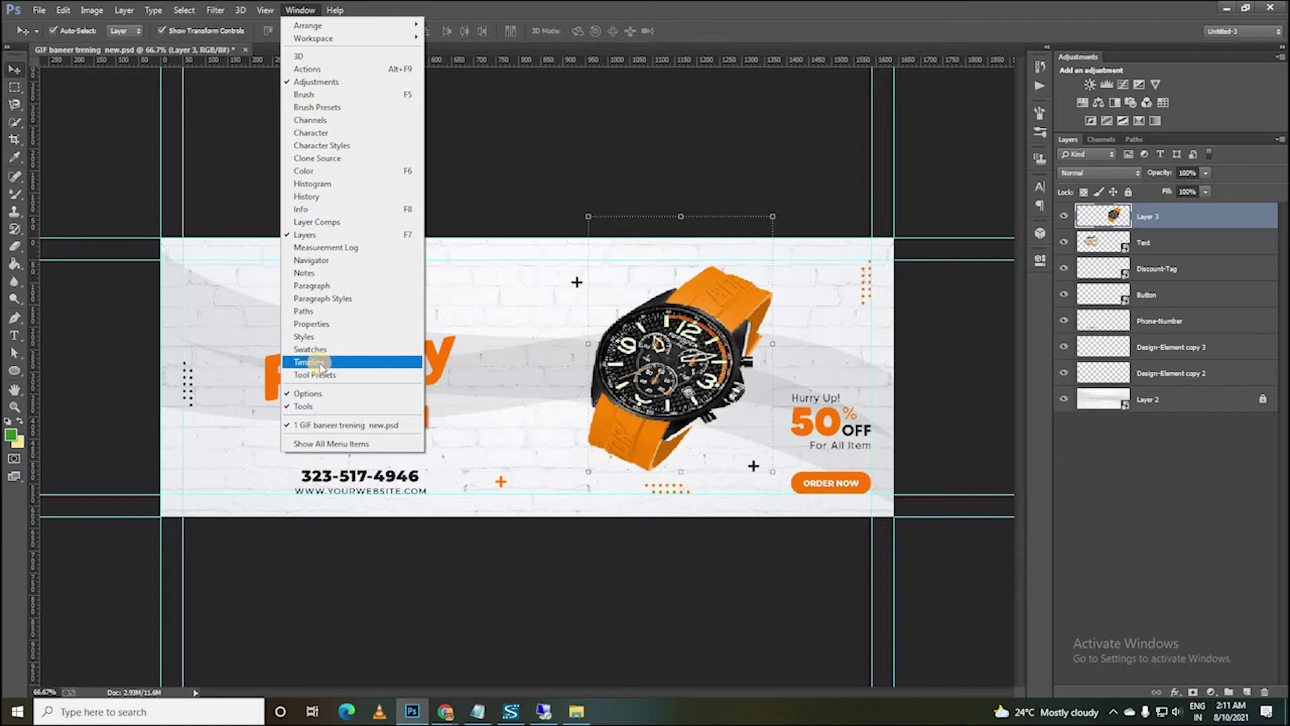
left_click(319, 363)
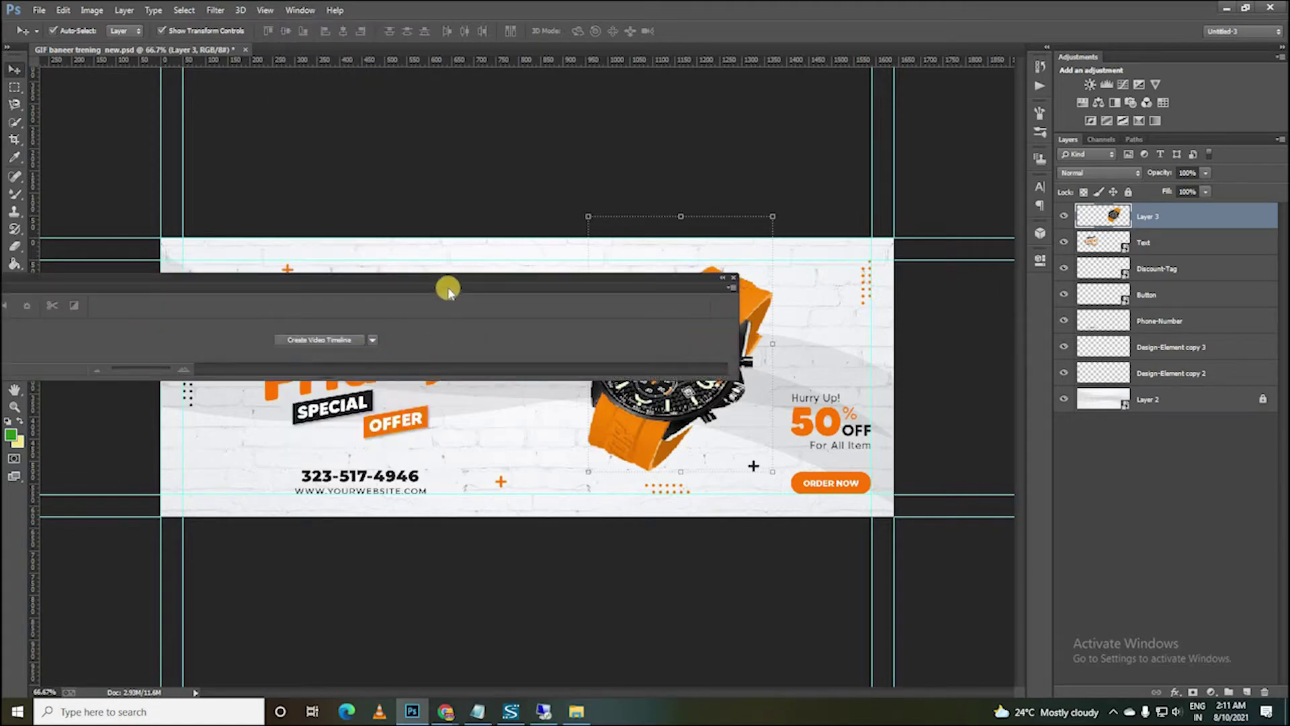
mouse_move(447, 282)
left_mouse_down()
mouse_move(711, 271)
mouse_move(670, 692)
left_mouse_up()
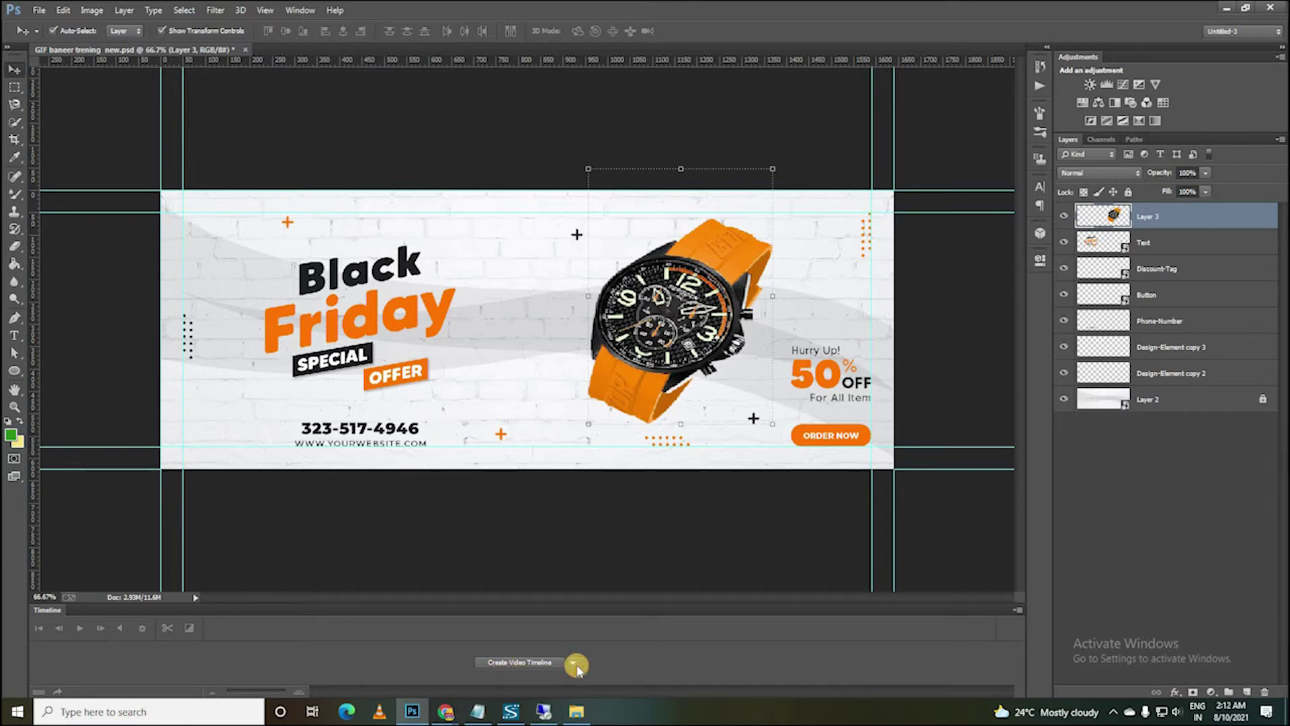
left_click(575, 665)
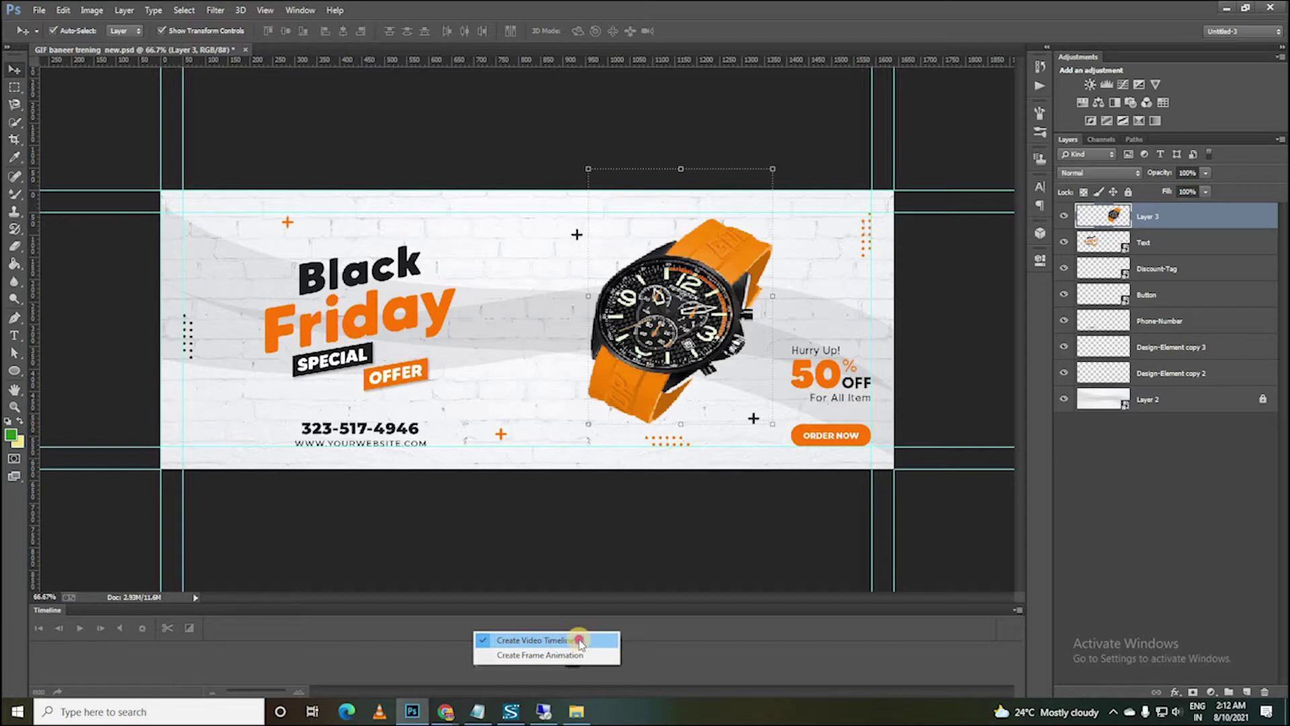
left_click(580, 642)
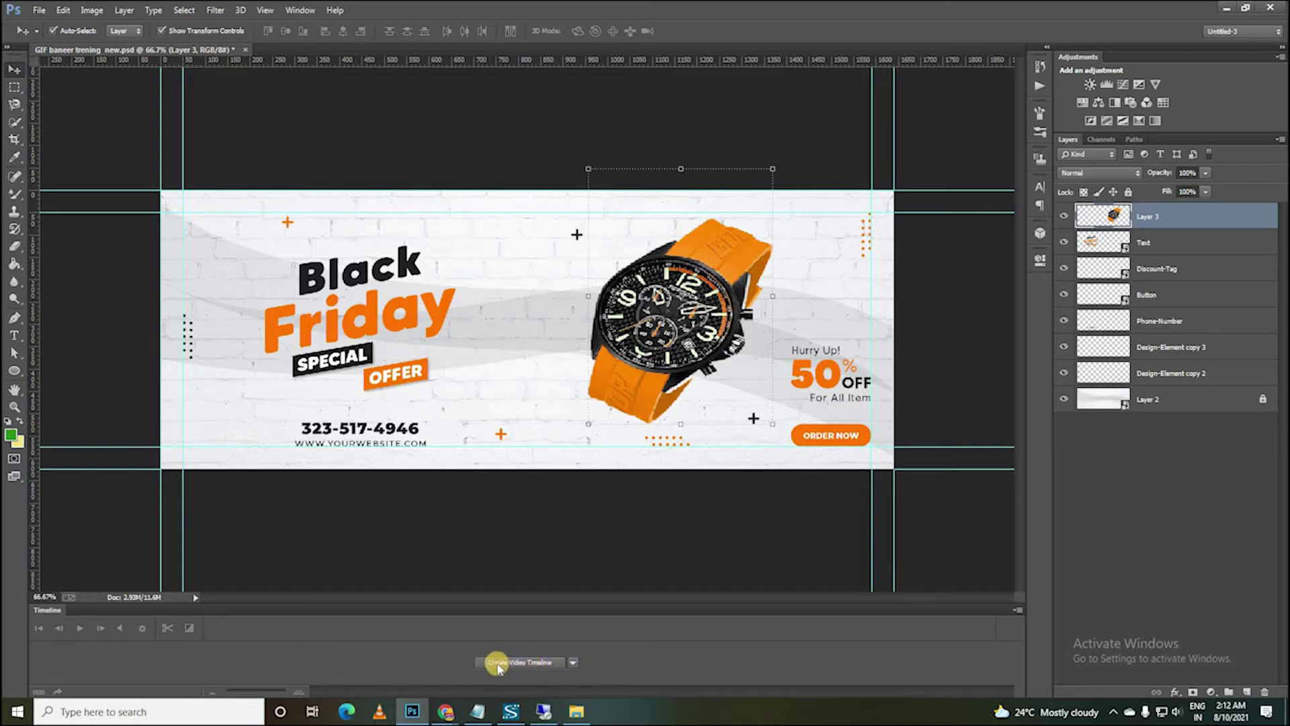
left_click(516, 661)
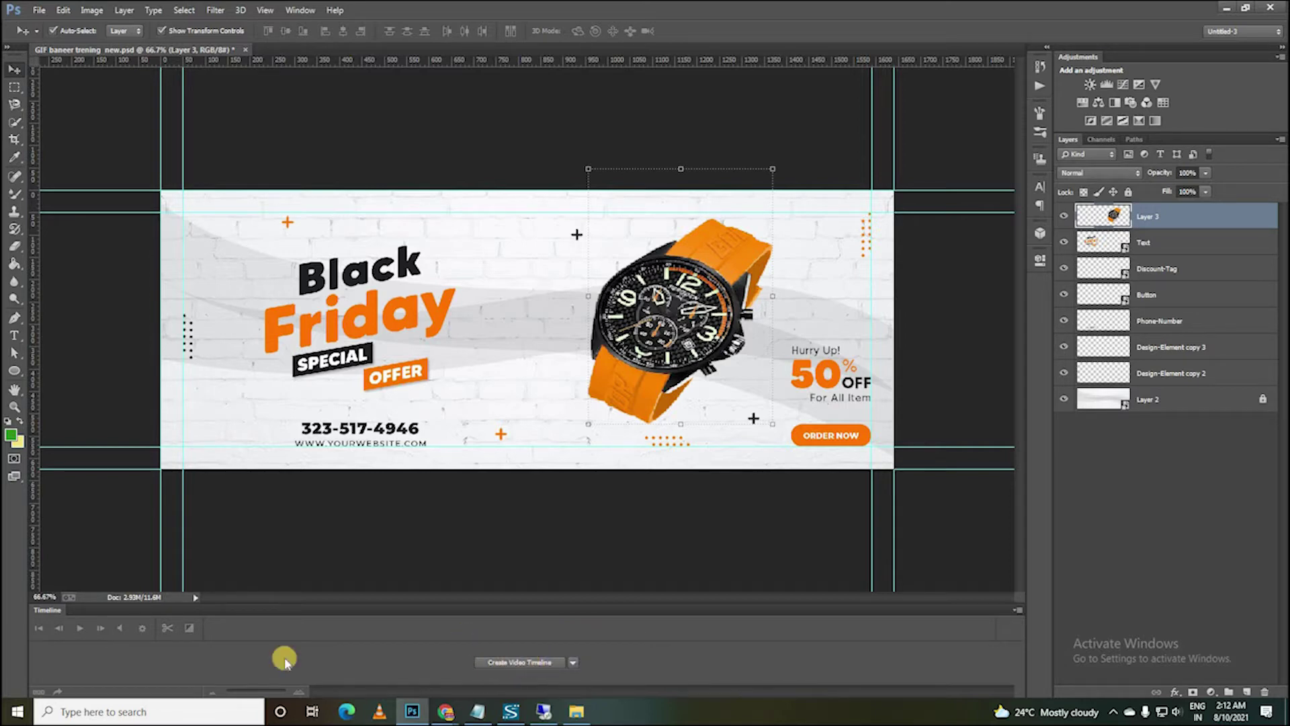
Enlarge the Timeline panel to show every track, including audio, and preview the animation.
left_click_drag(470, 601, 479, 417)
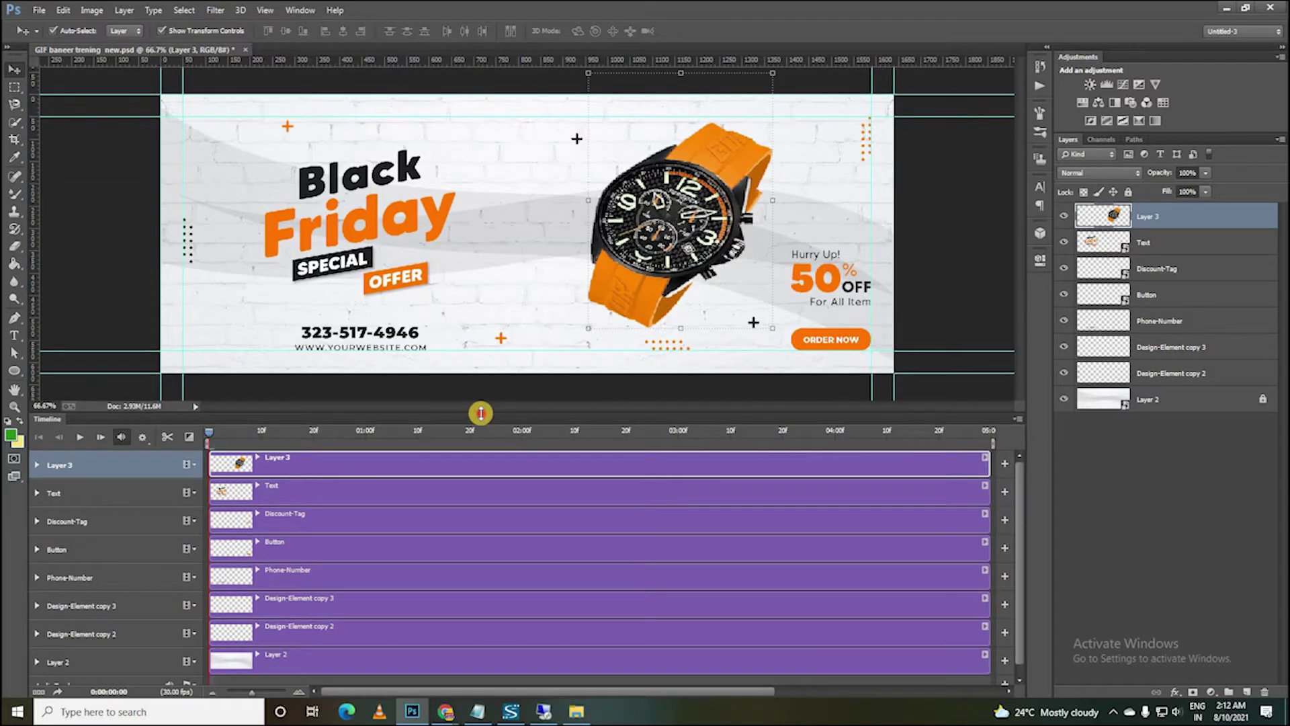
mouse_move(481, 413)
left_mouse_down()
mouse_move(482, 362)
mouse_move(441, 398)
left_mouse_up()
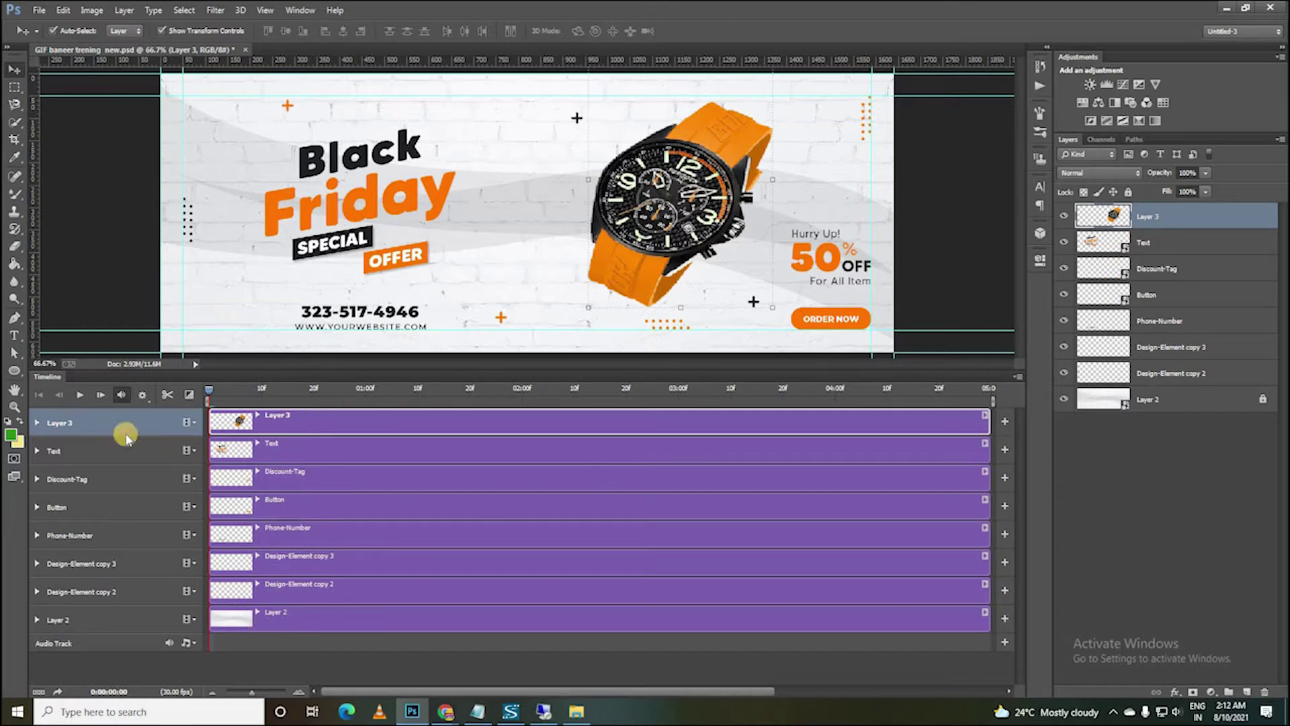
left_click(77, 395)
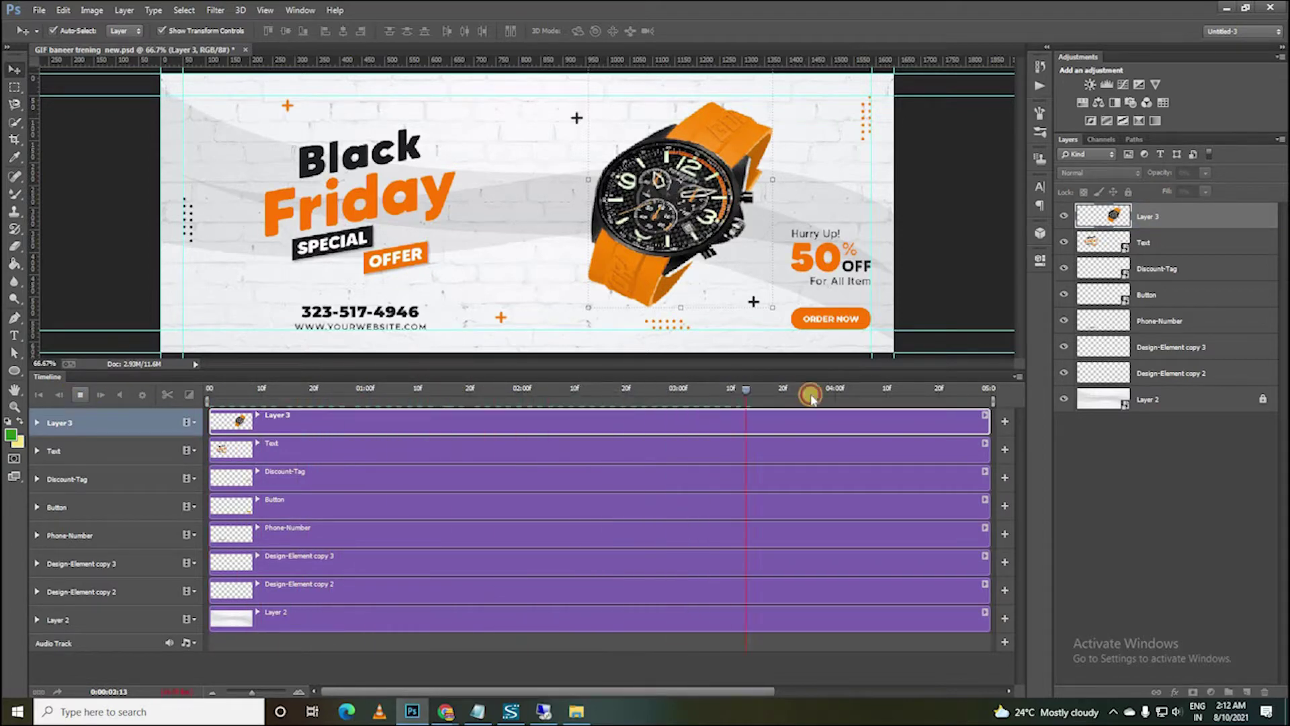
key("space")
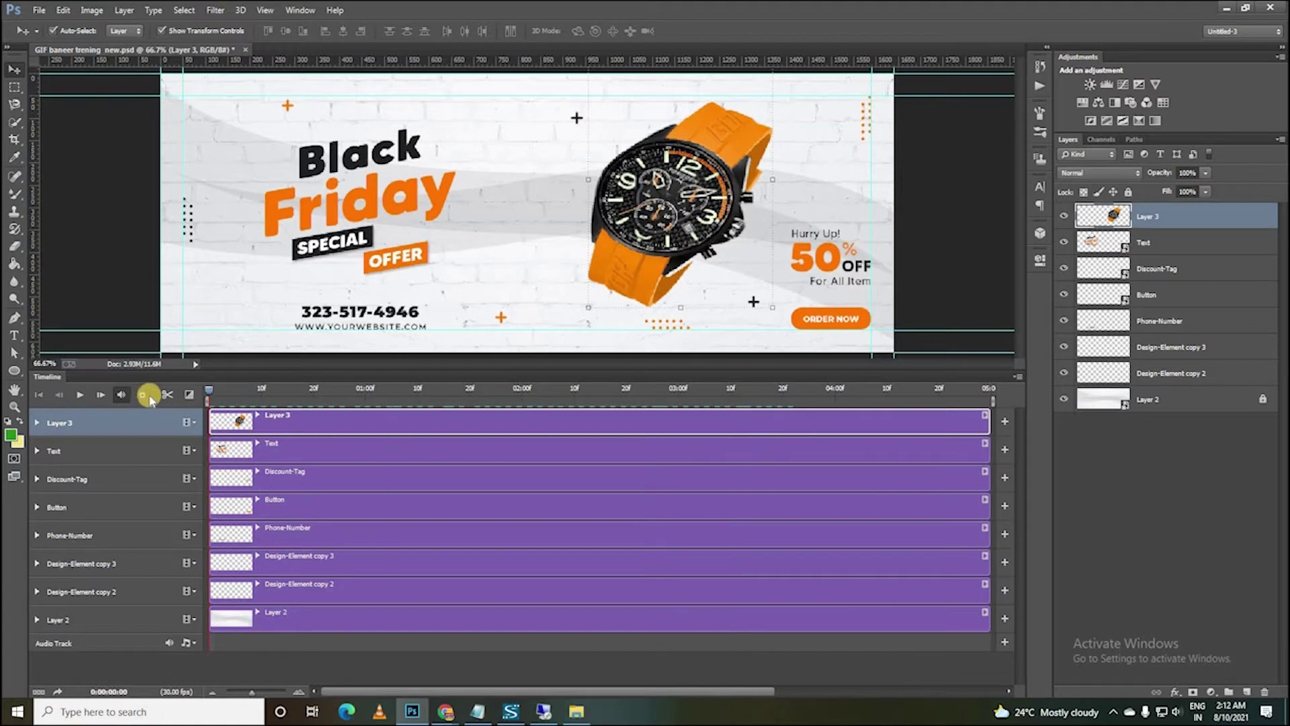
Check the playback options, then trim Layer 3's watch clip to start later.
left_click(144, 397)
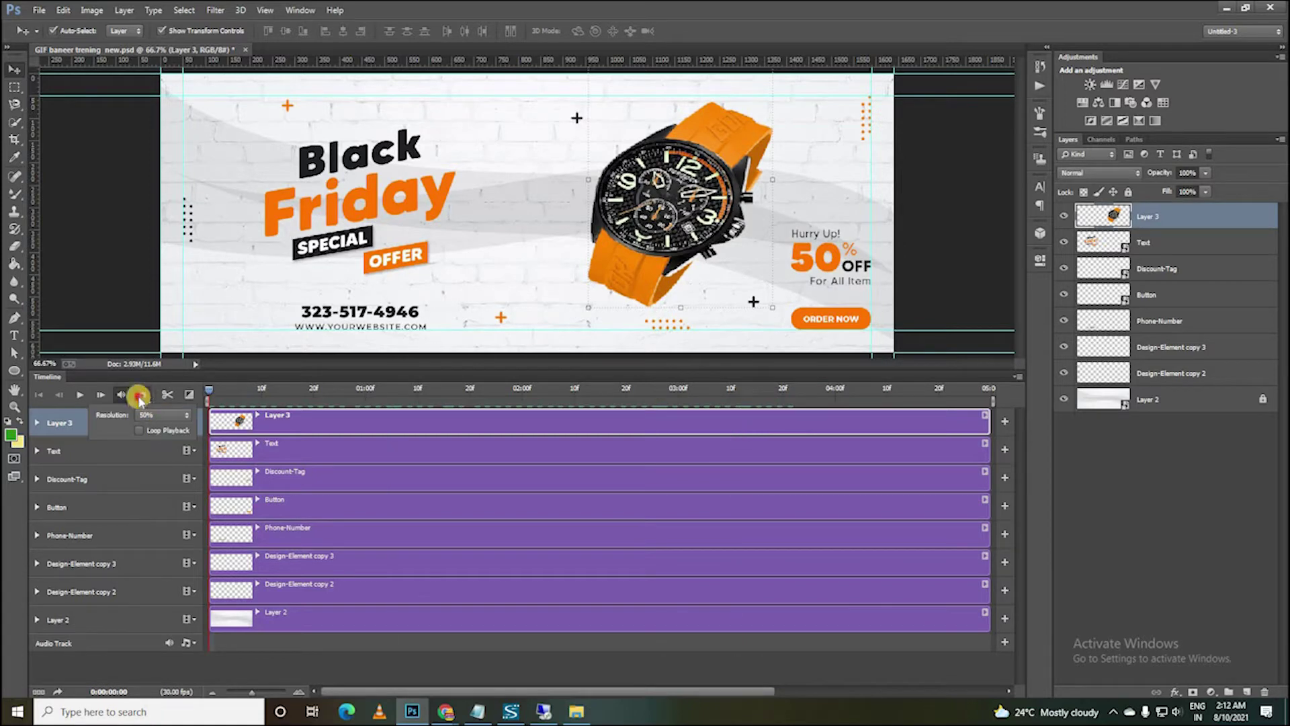
left_click(139, 398)
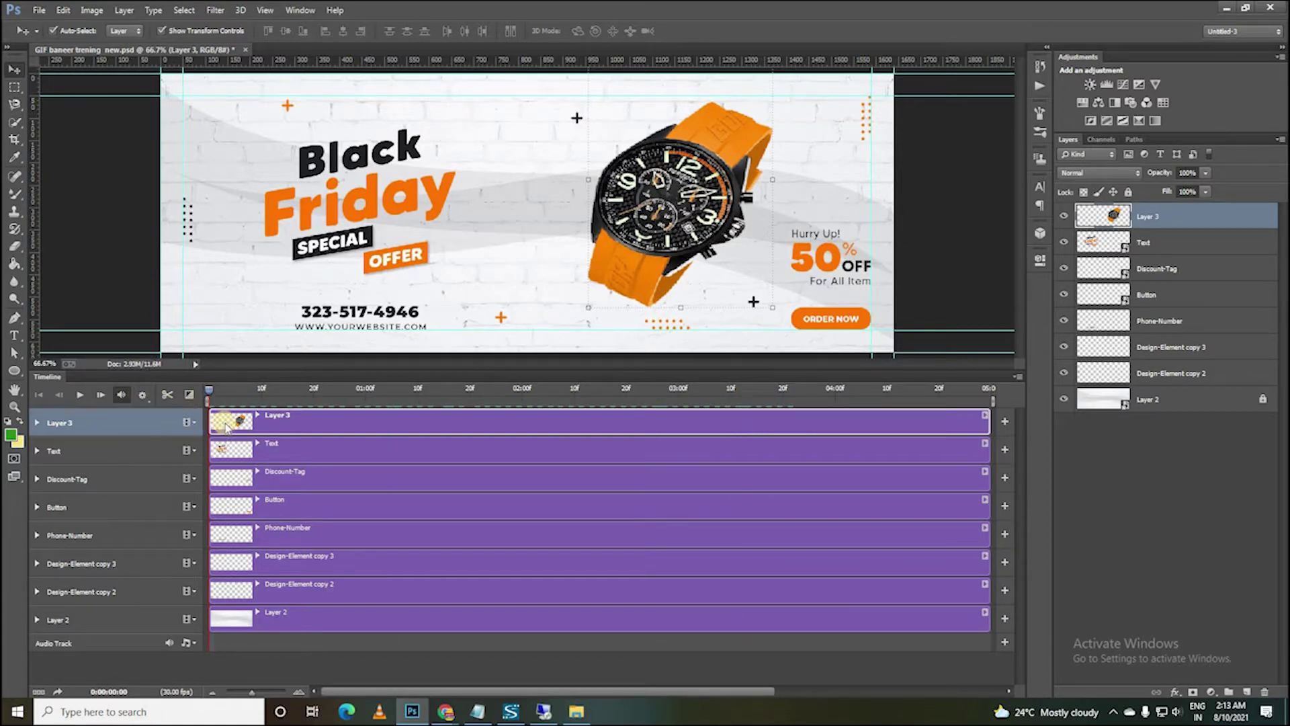
left_click_drag(211, 421, 372, 424)
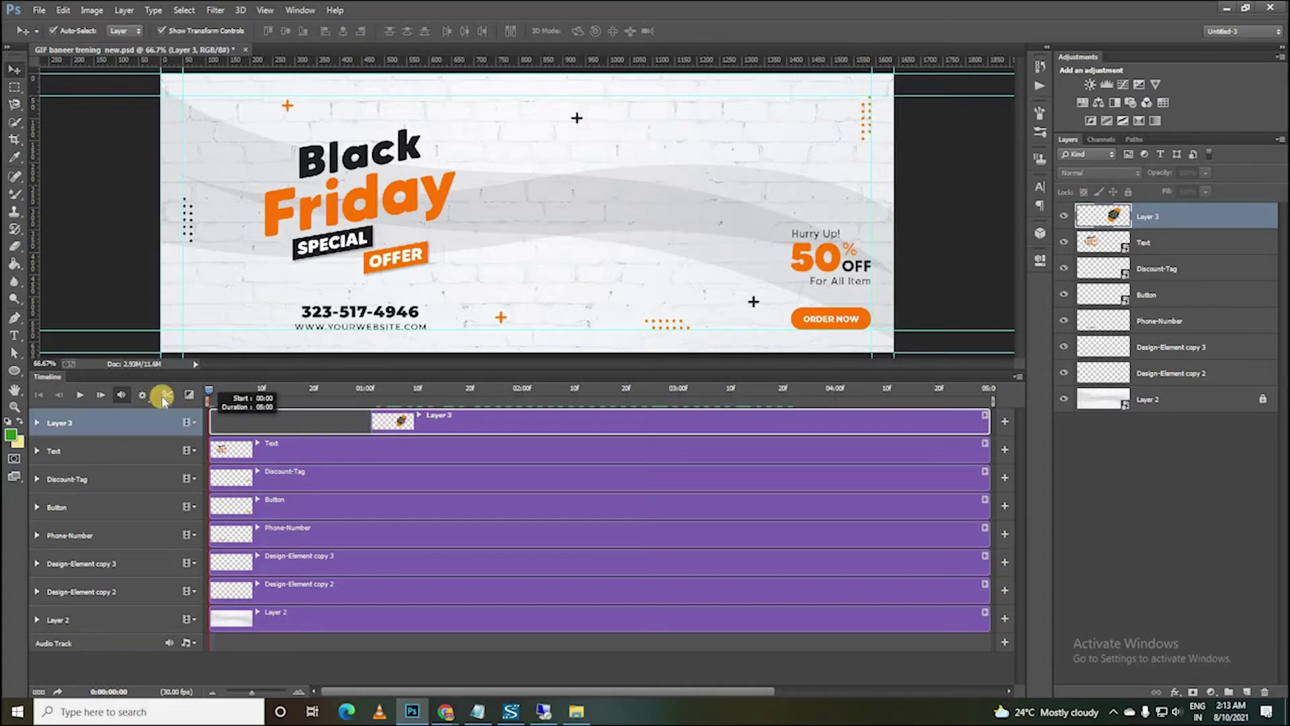
Undo the Layer 3 trim and browse the fade transitions.
key("ctrl+z")
left_click(183, 395)
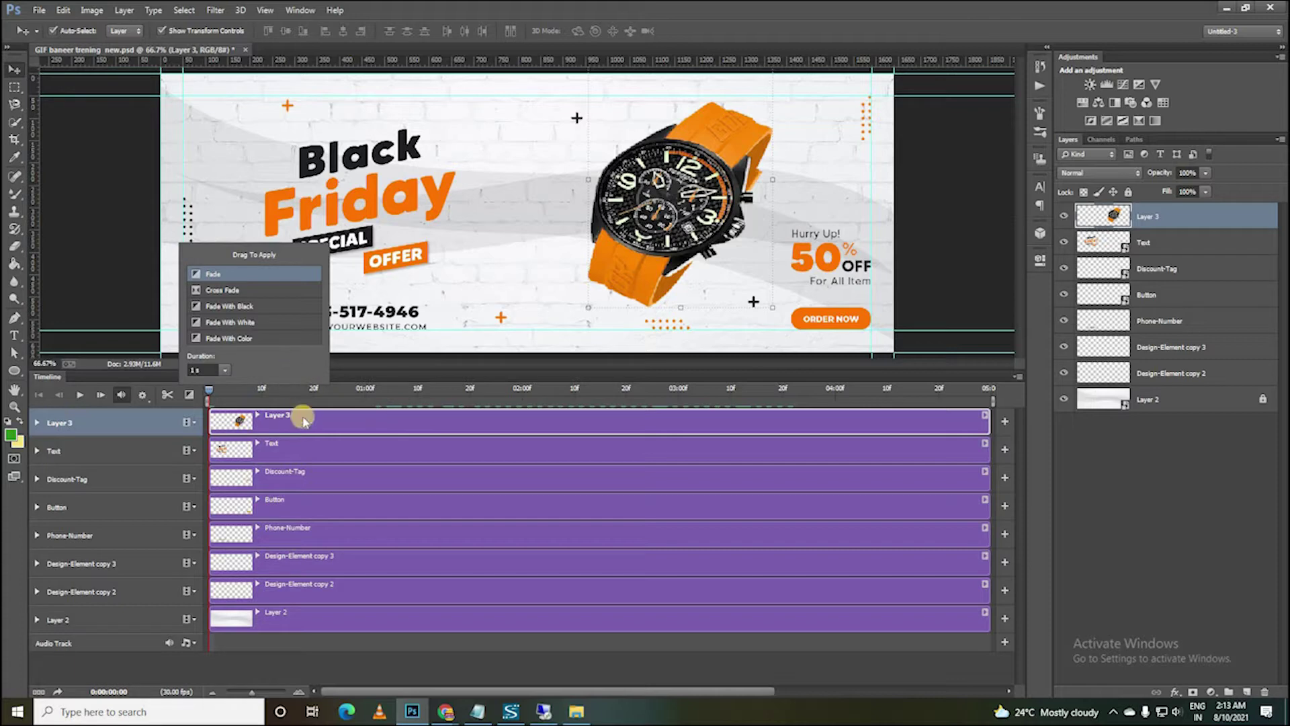
left_click(295, 452)
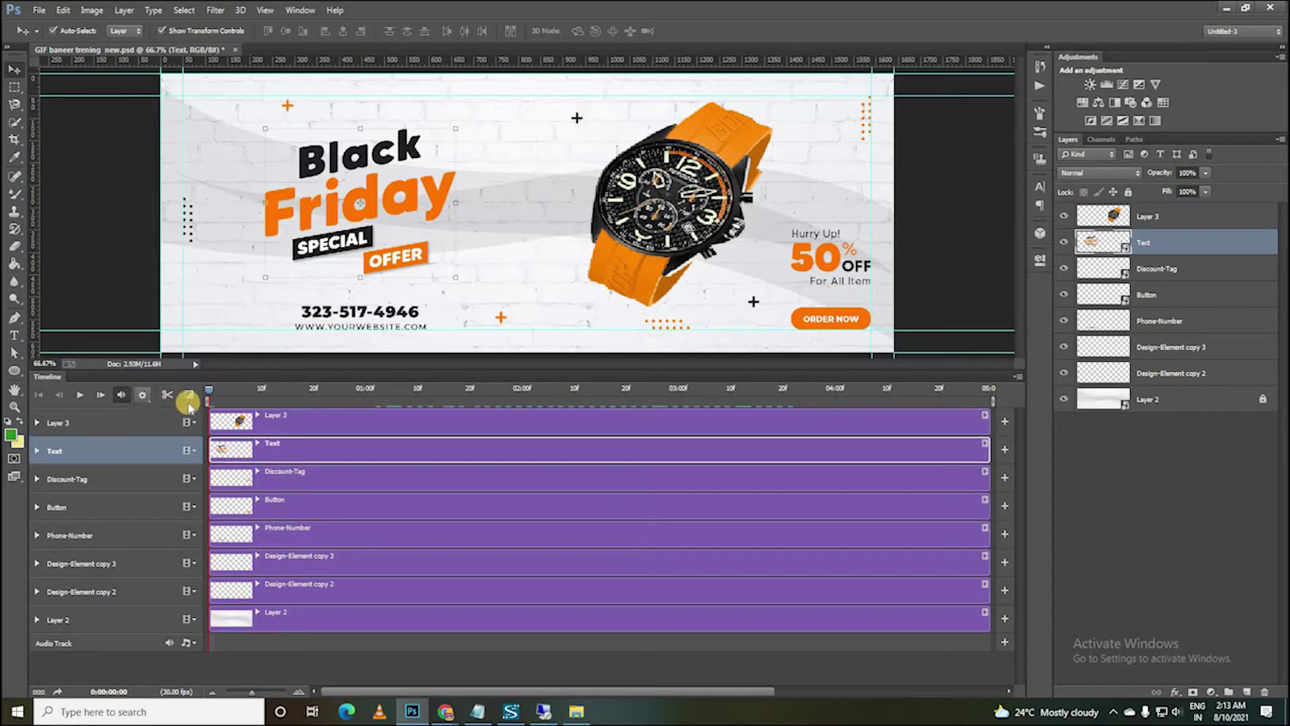
Open Go To > Set Time from the Timeline menu and cancel, then select Layer 3 and Text.
left_click(1016, 379)
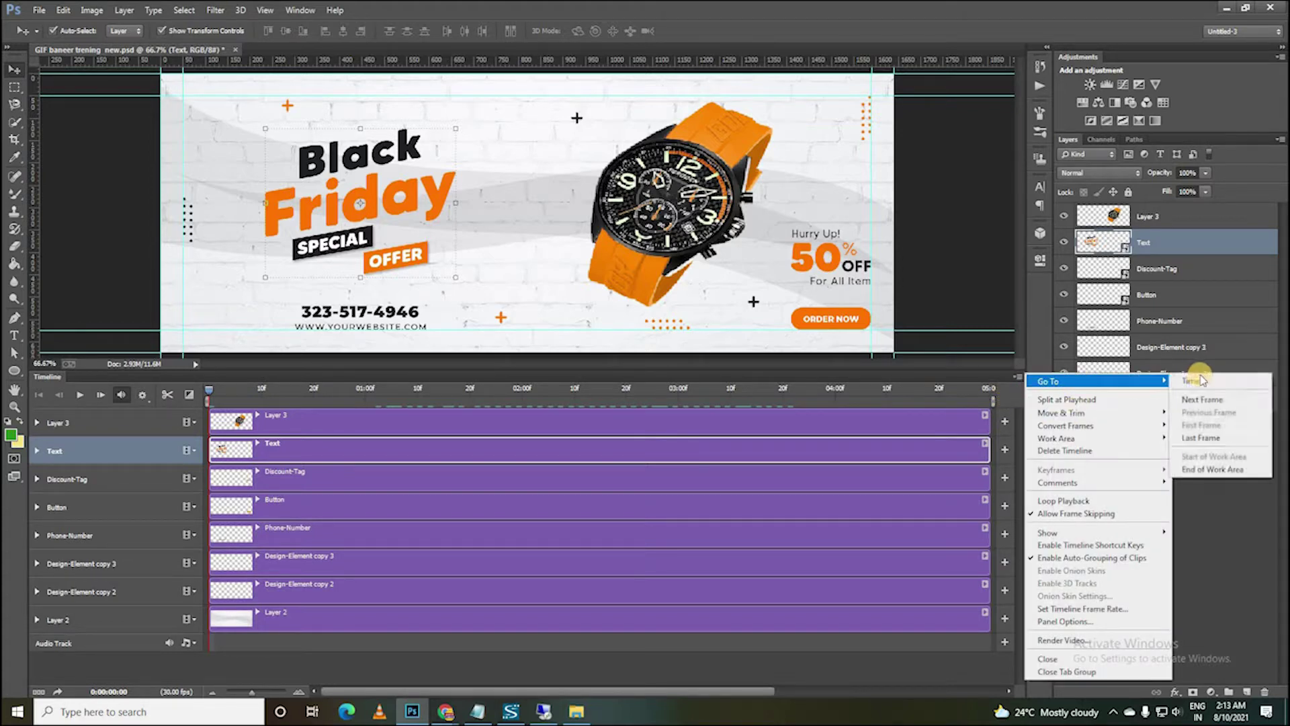
left_click(1203, 381)
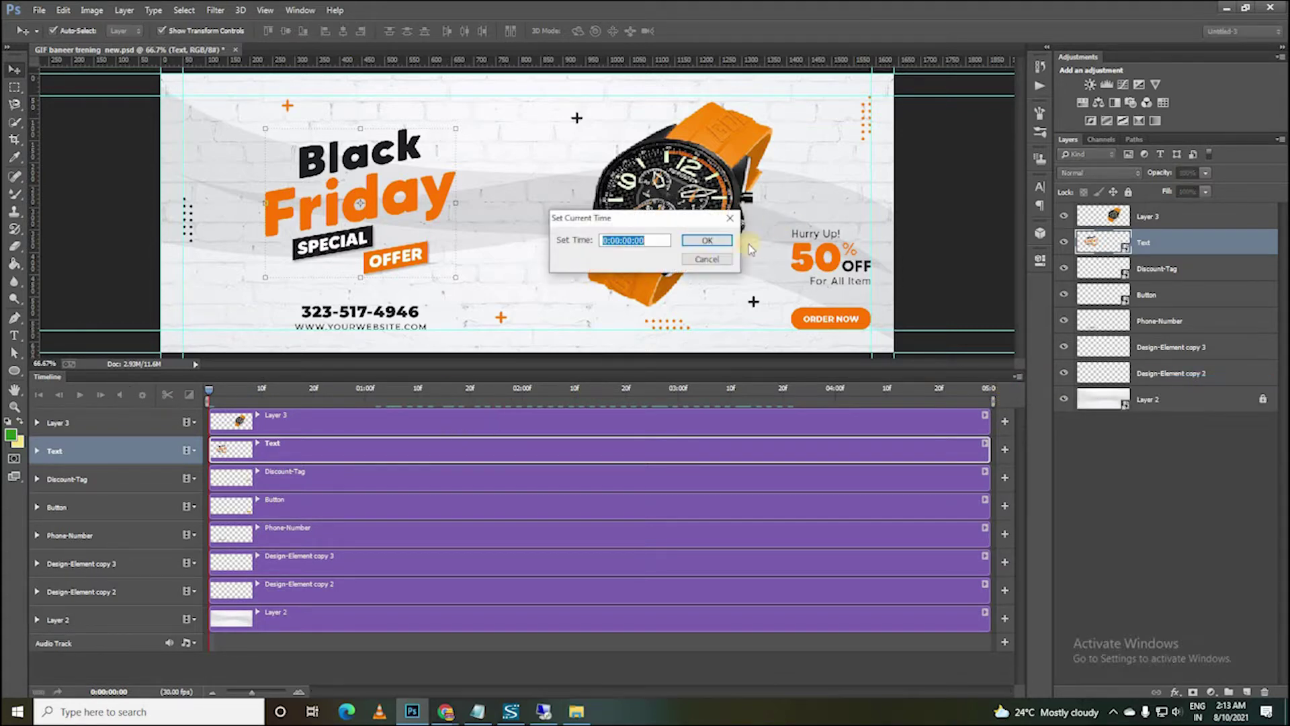
left_click(699, 260)
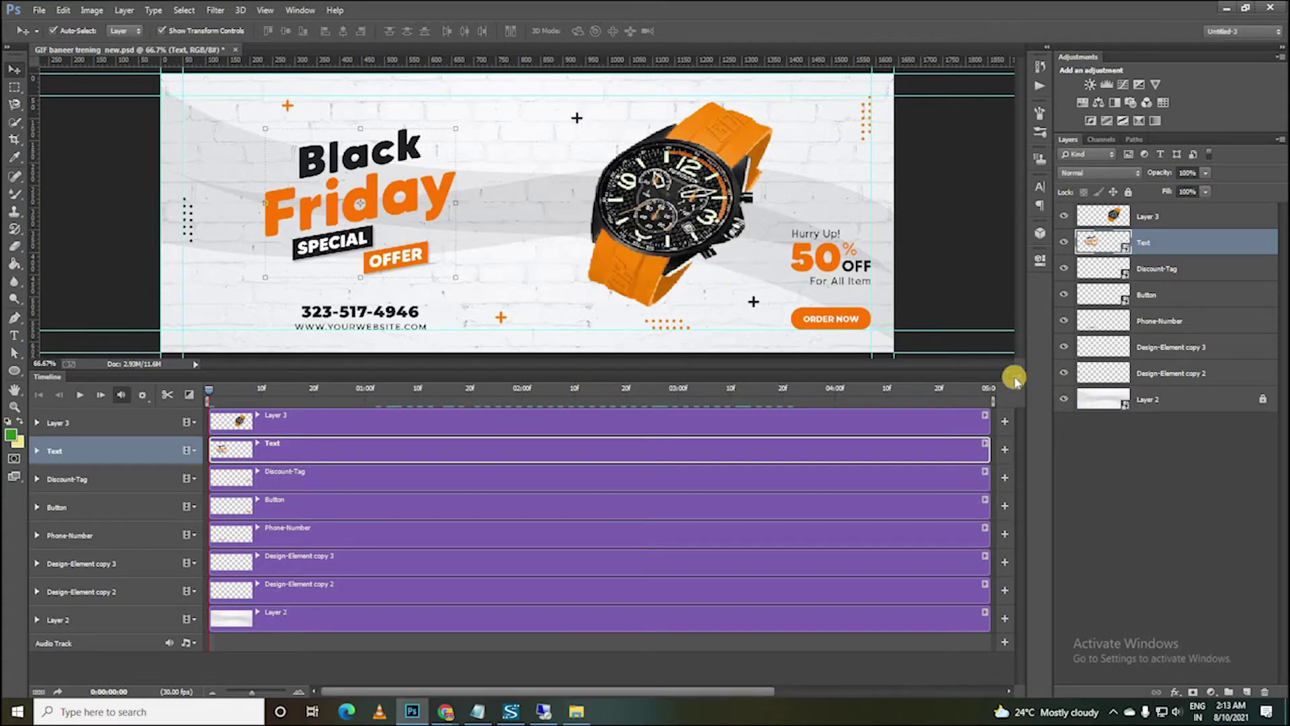
left_click(1019, 377)
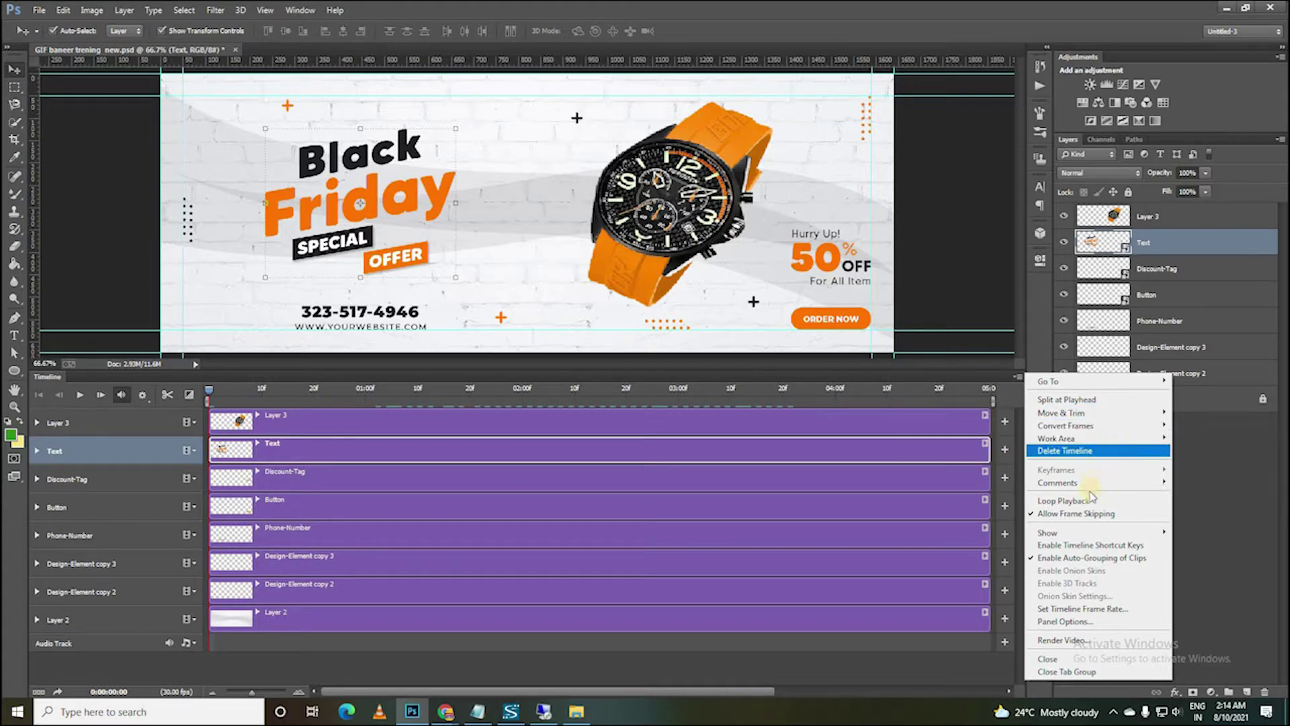
mouse_move(1062, 412)
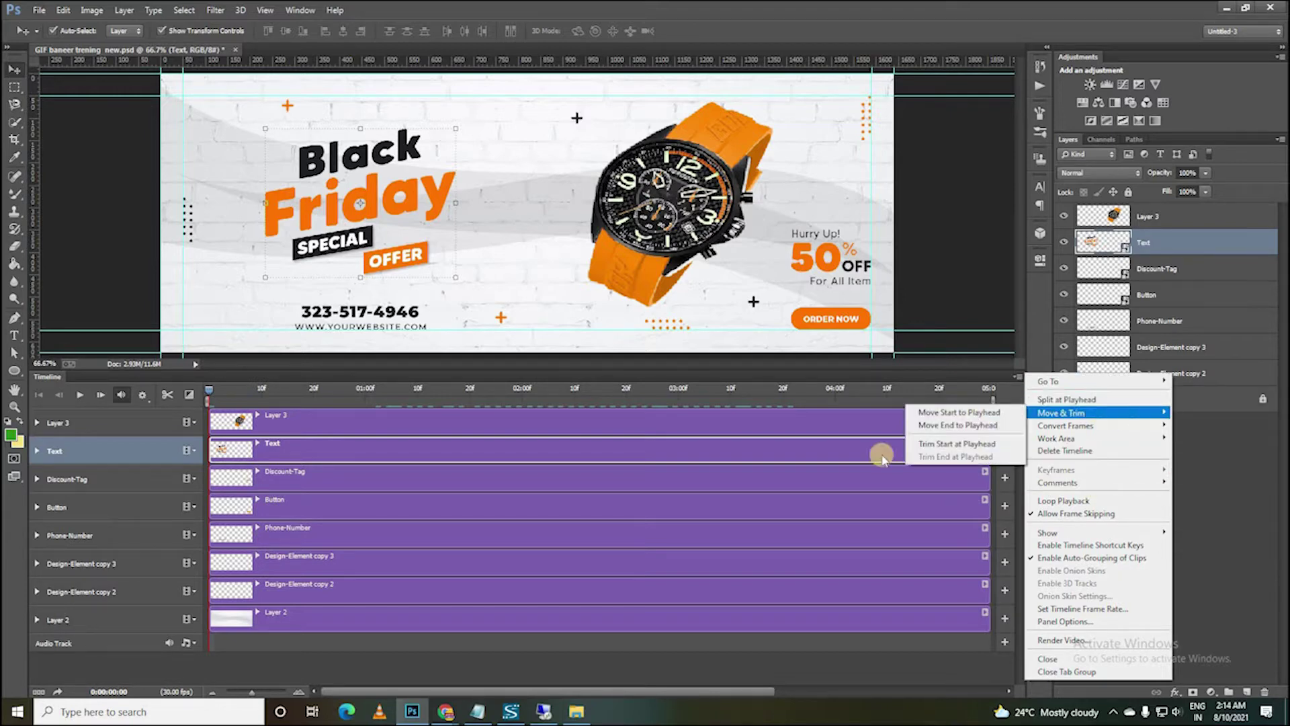
left_click(388, 425)
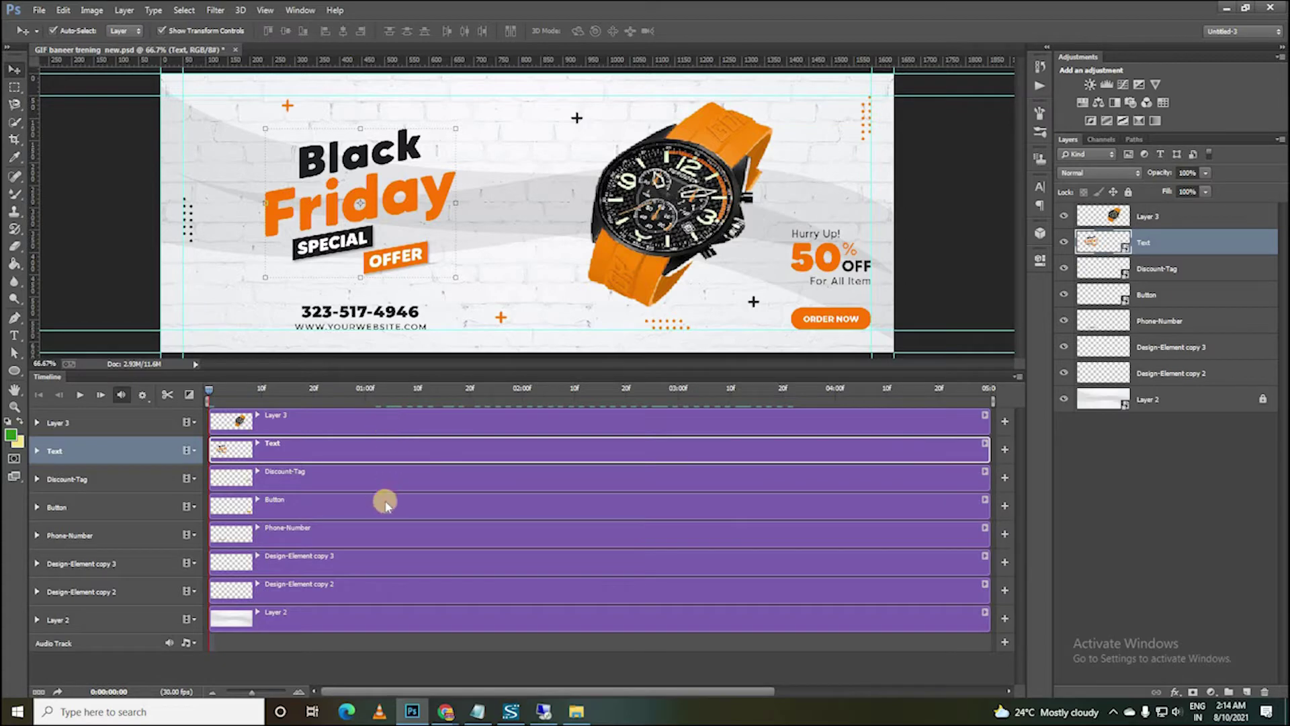
left_click(328, 449)
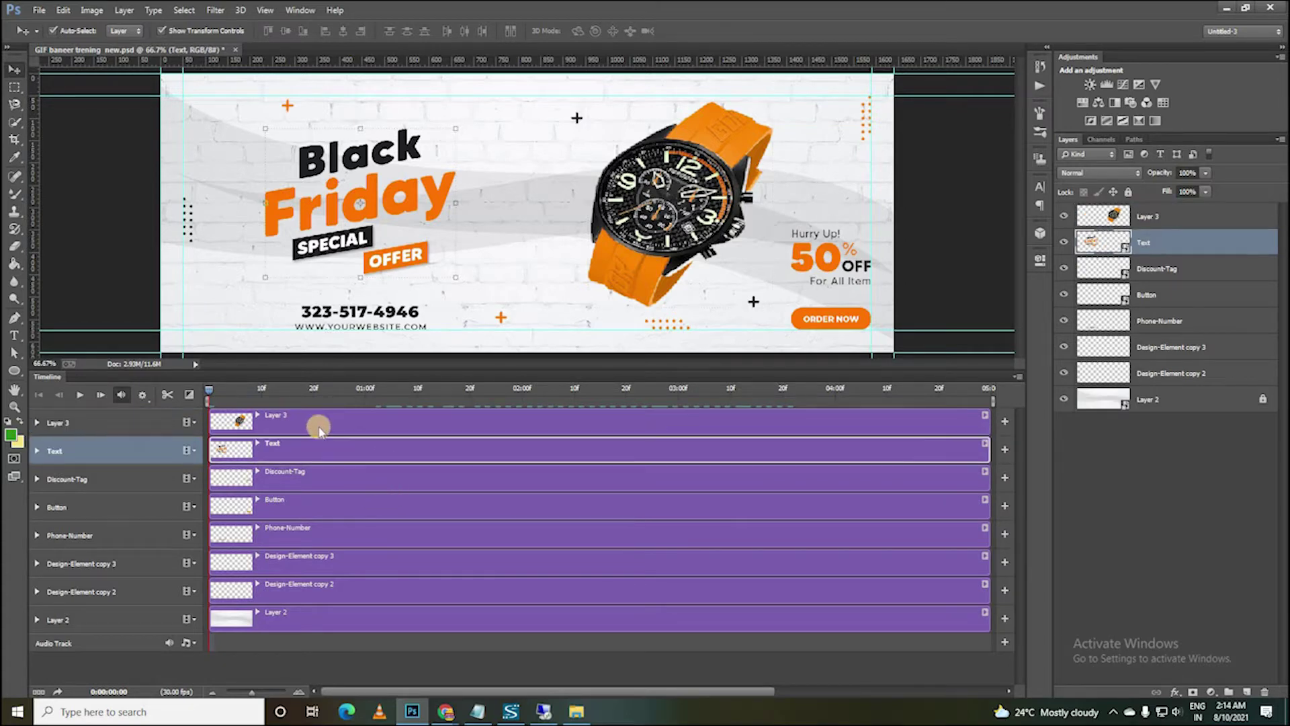
left_click(359, 449)
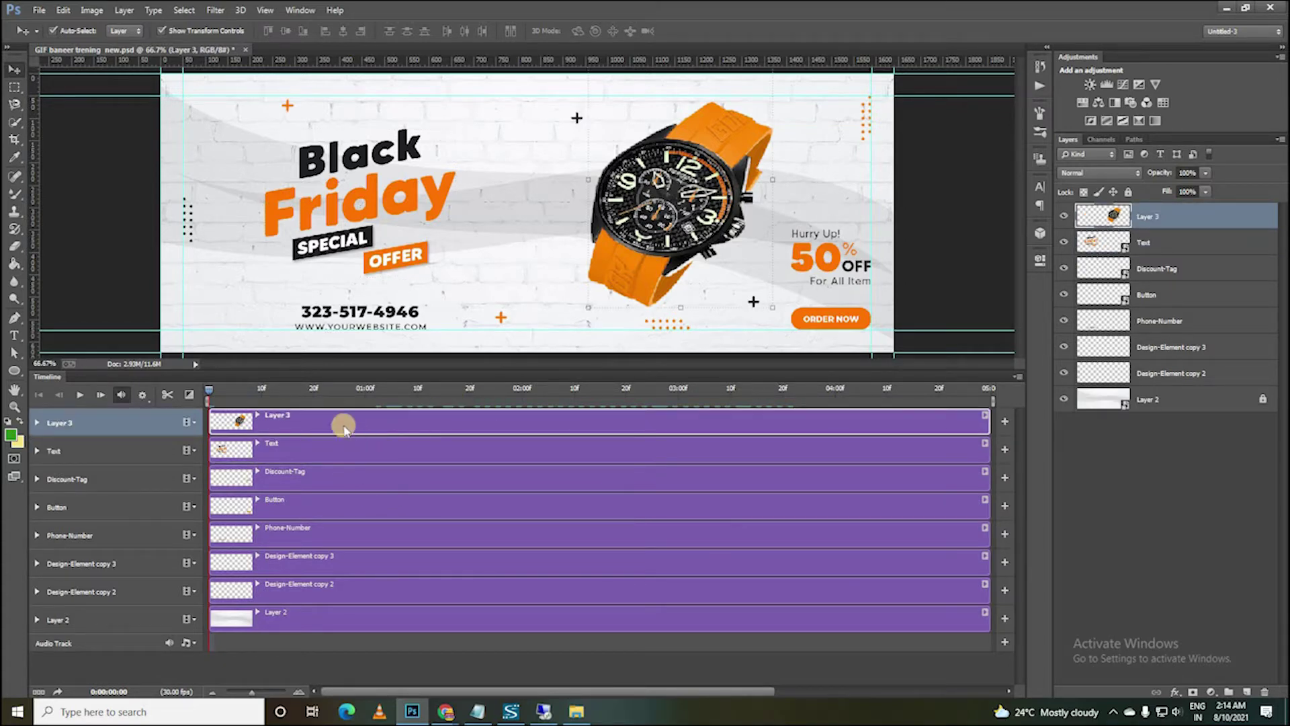
left_click(322, 483)
left_click(130, 503)
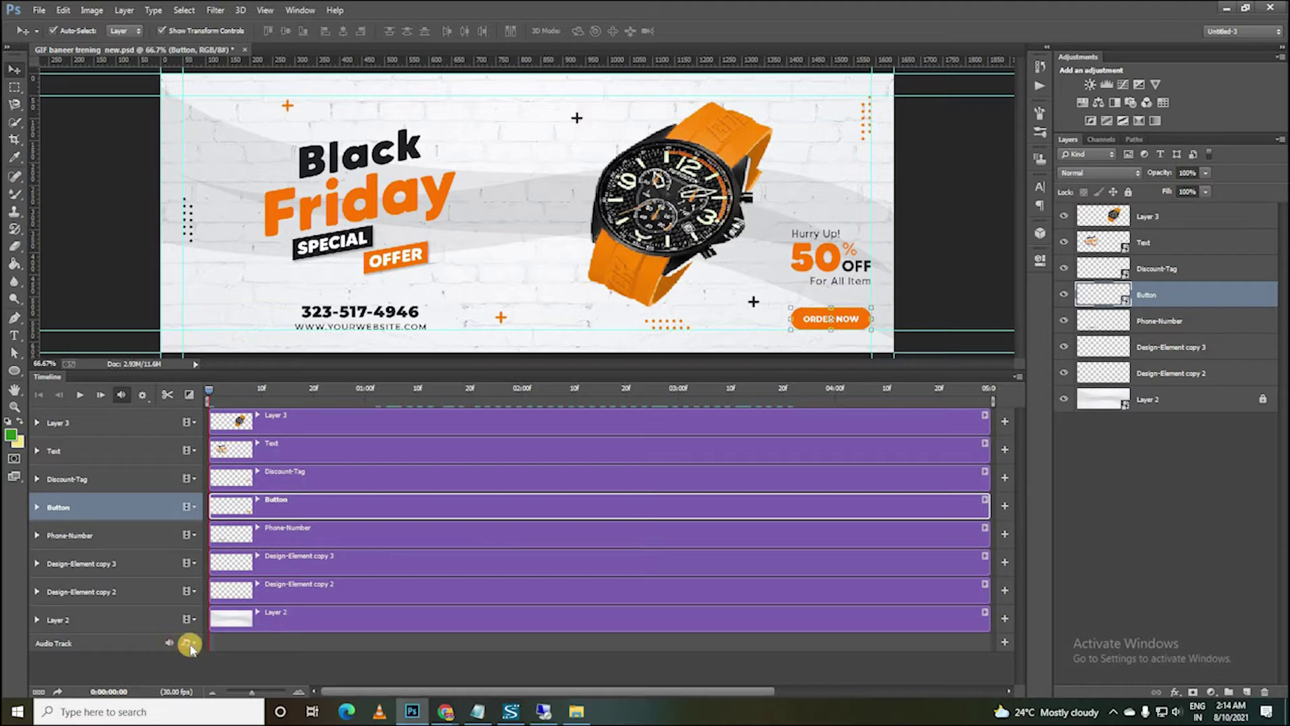
left_click(191, 645)
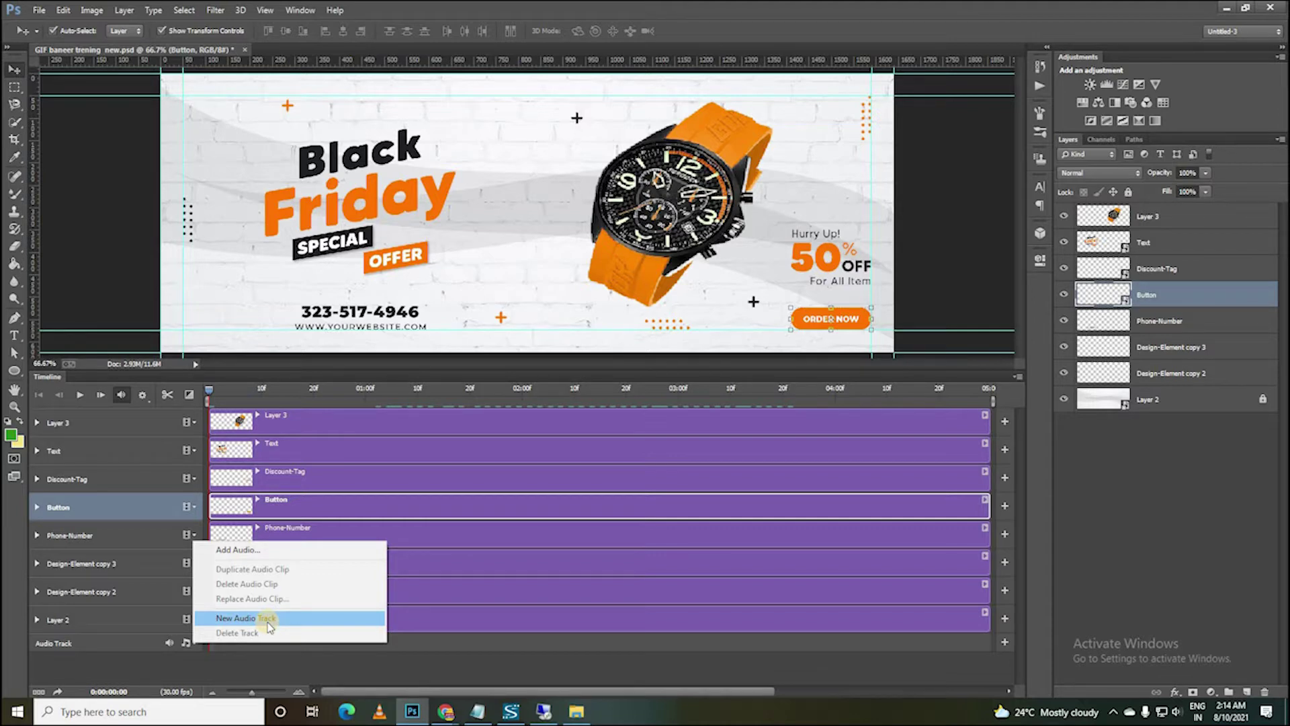
Expand Layer 3's track to show Position, Opacity and Style, briefly expanding the Text track too.
left_click(104, 578)
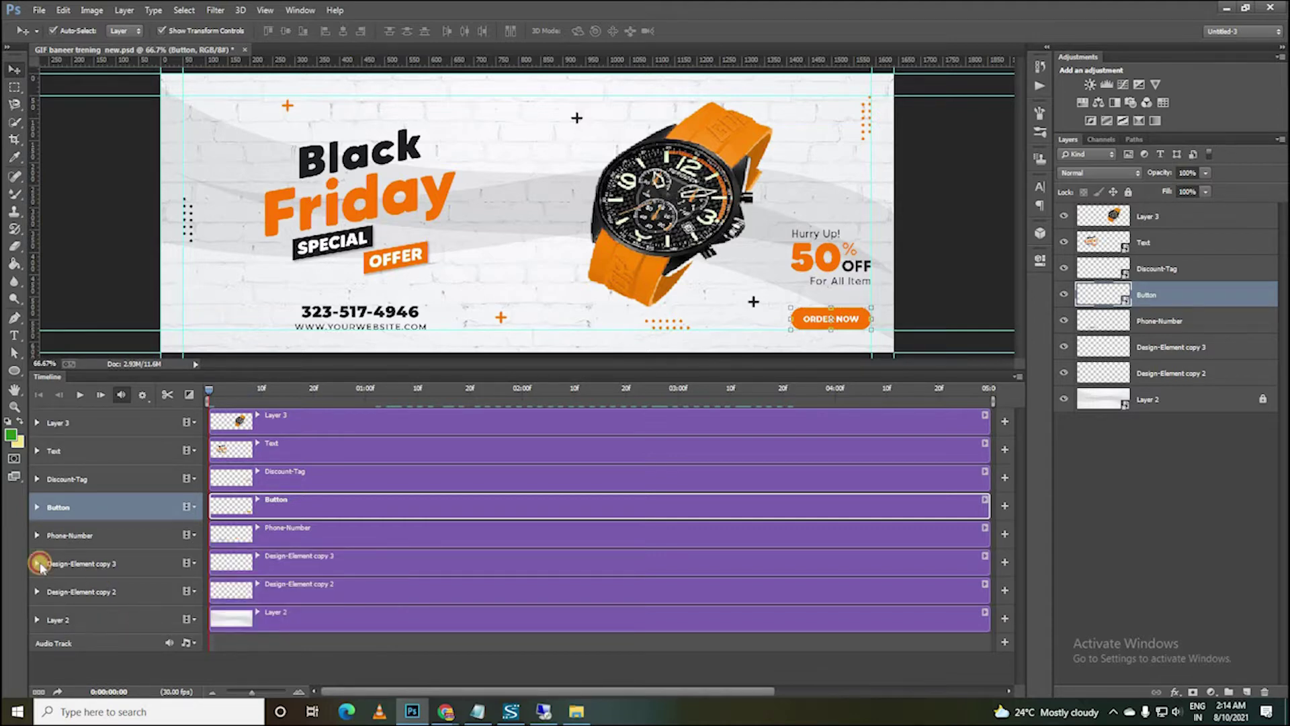
left_click(39, 563)
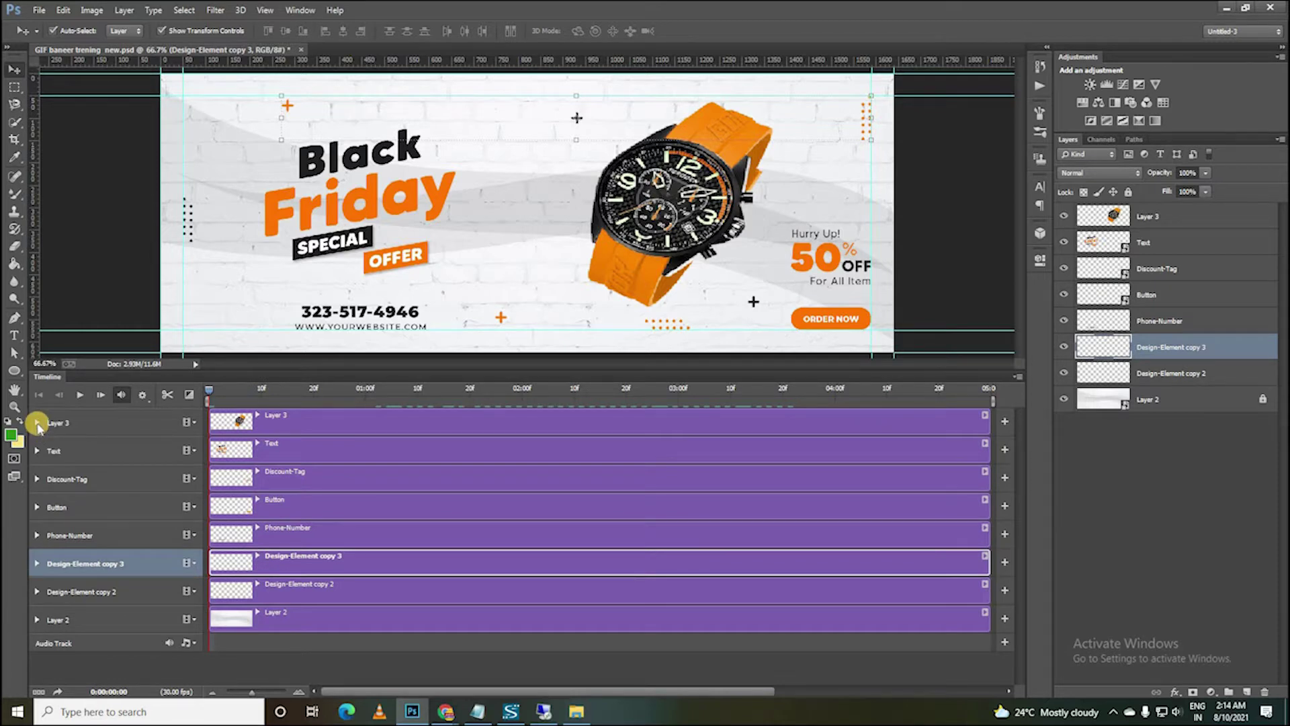
left_click(37, 423)
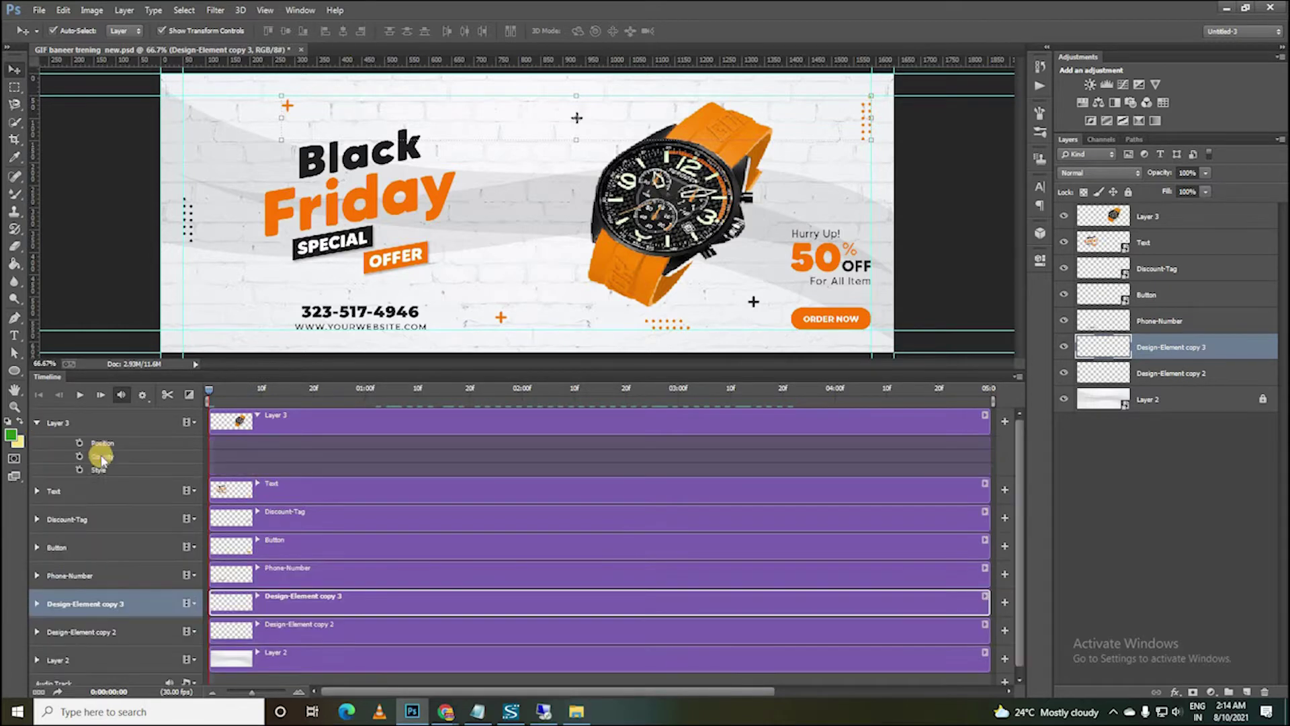
left_click(37, 492)
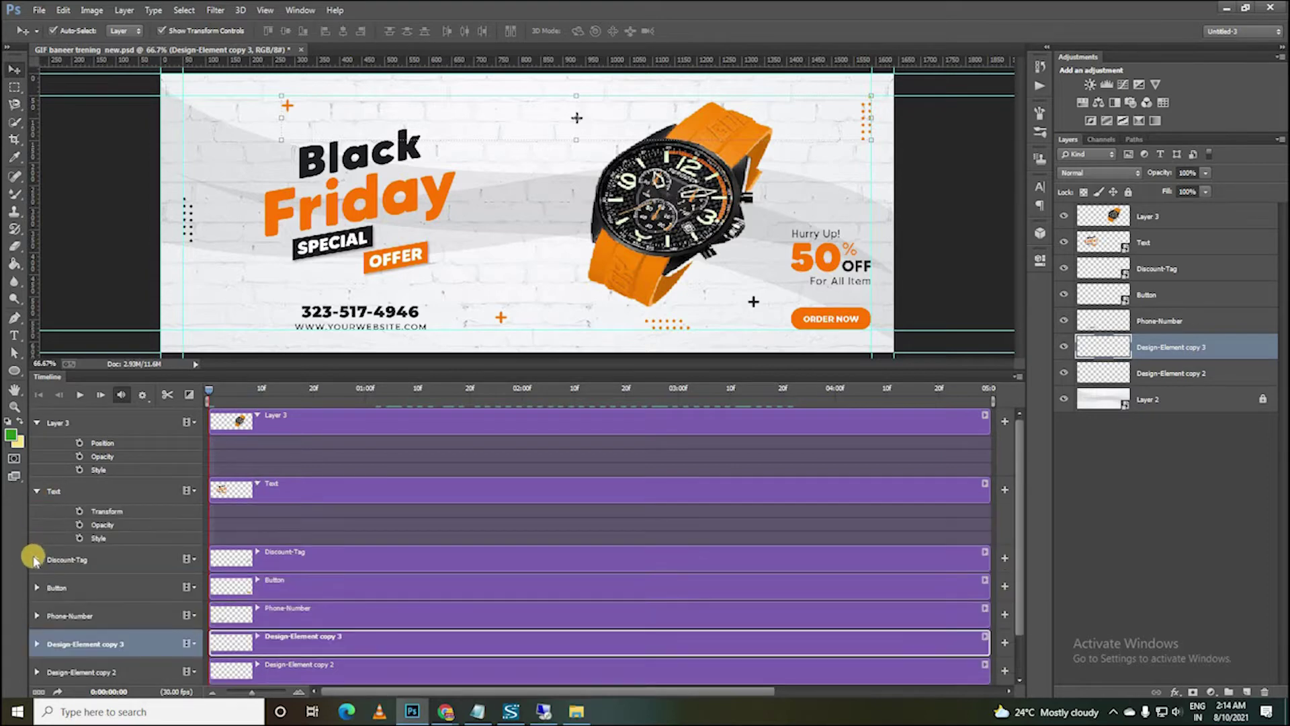
left_click(37, 491)
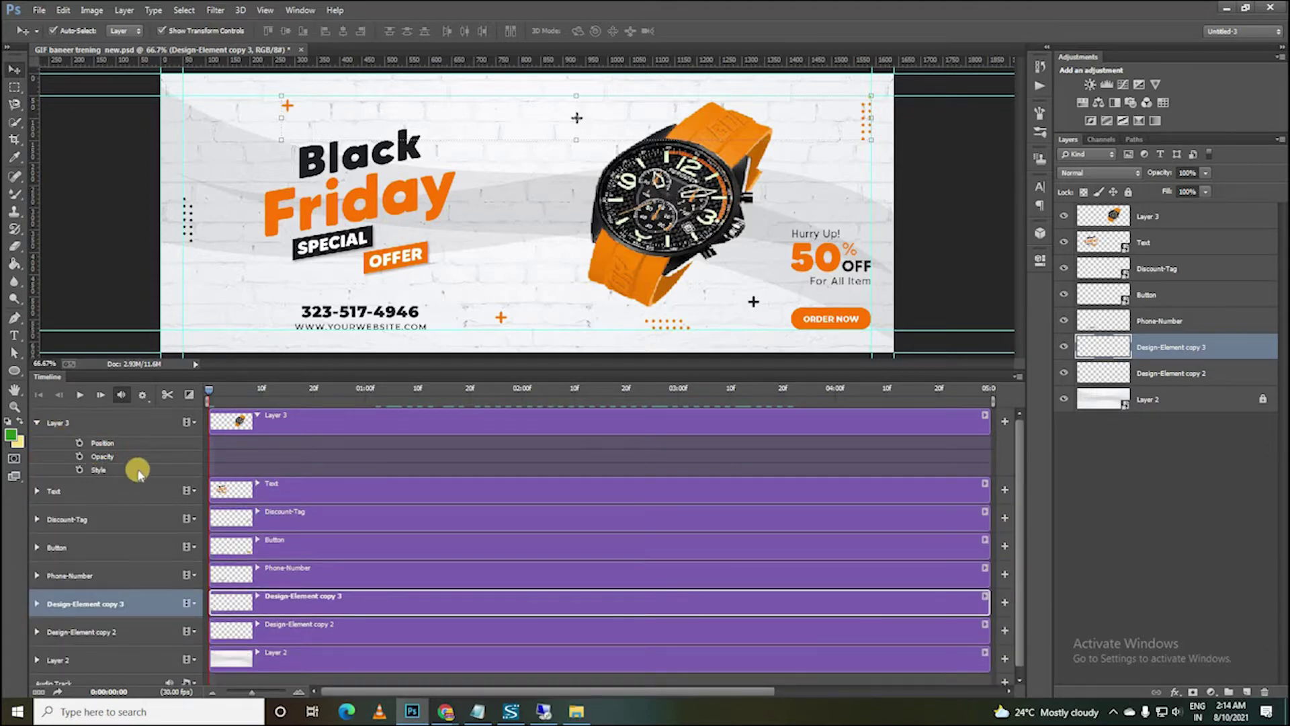
left_click(1018, 377)
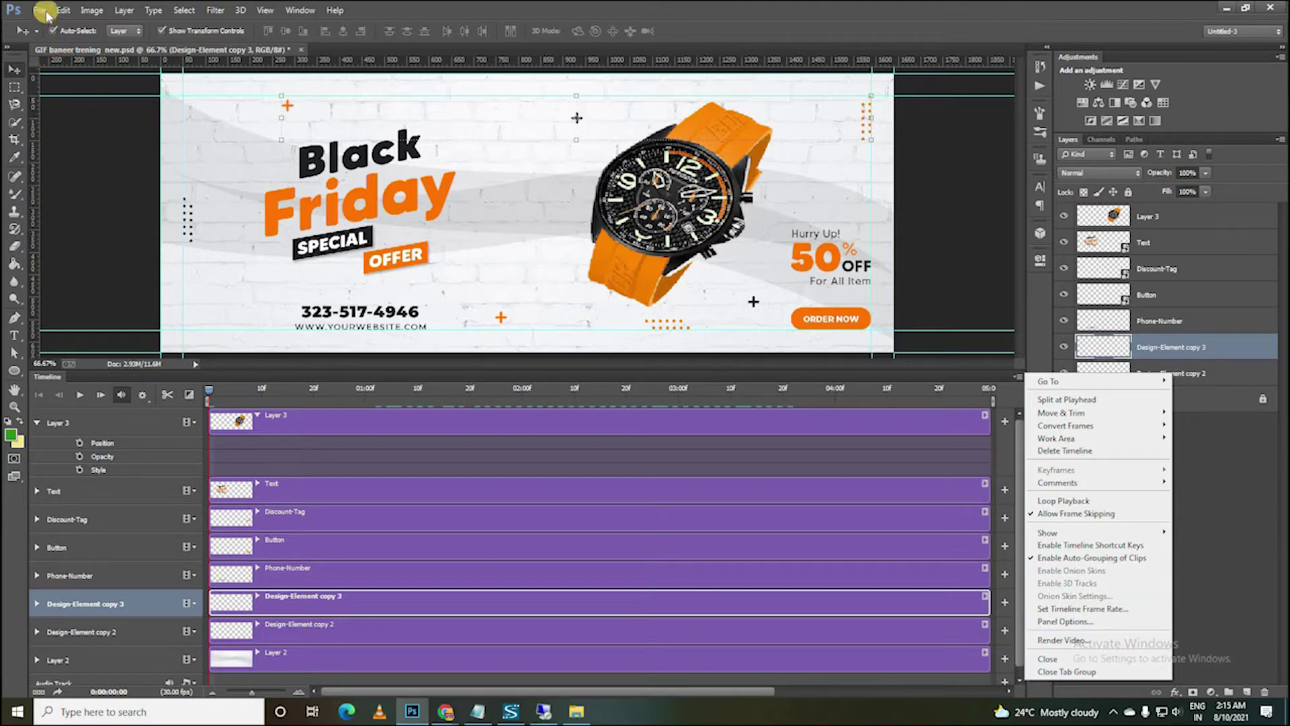
left_click(32, 39)
left_click(35, 12)
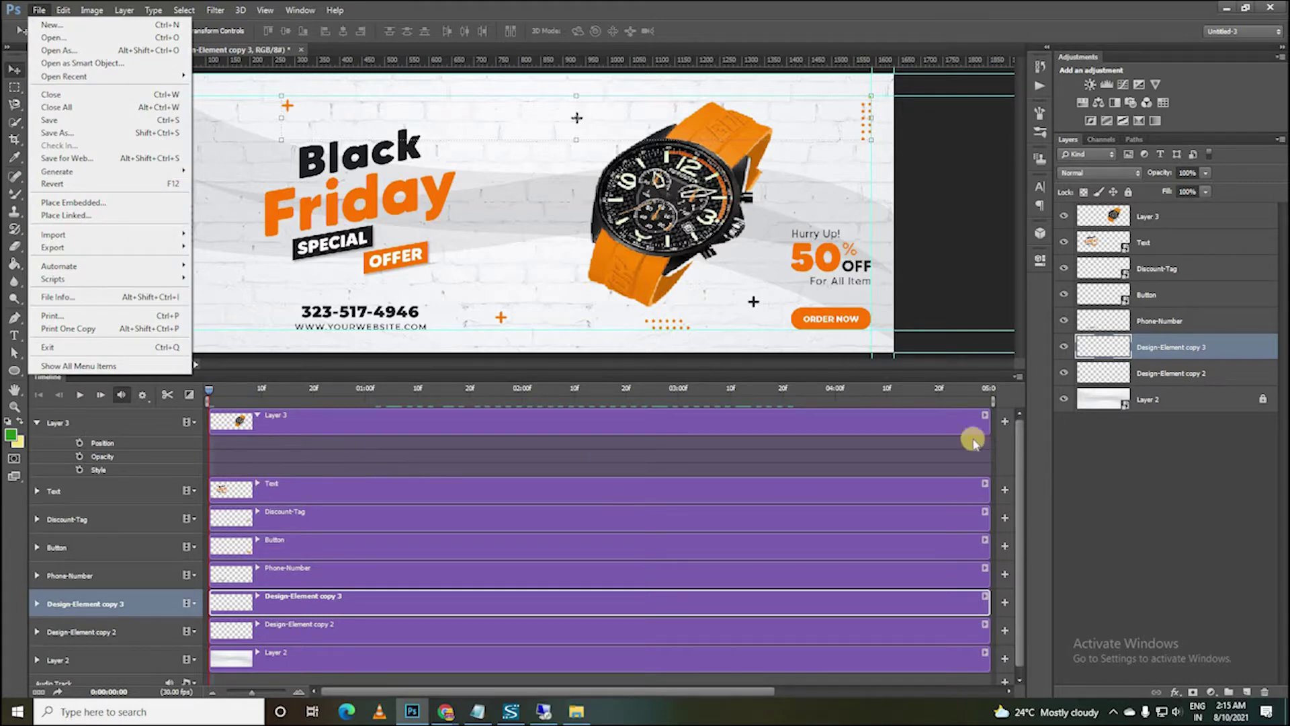
left_click(1016, 383)
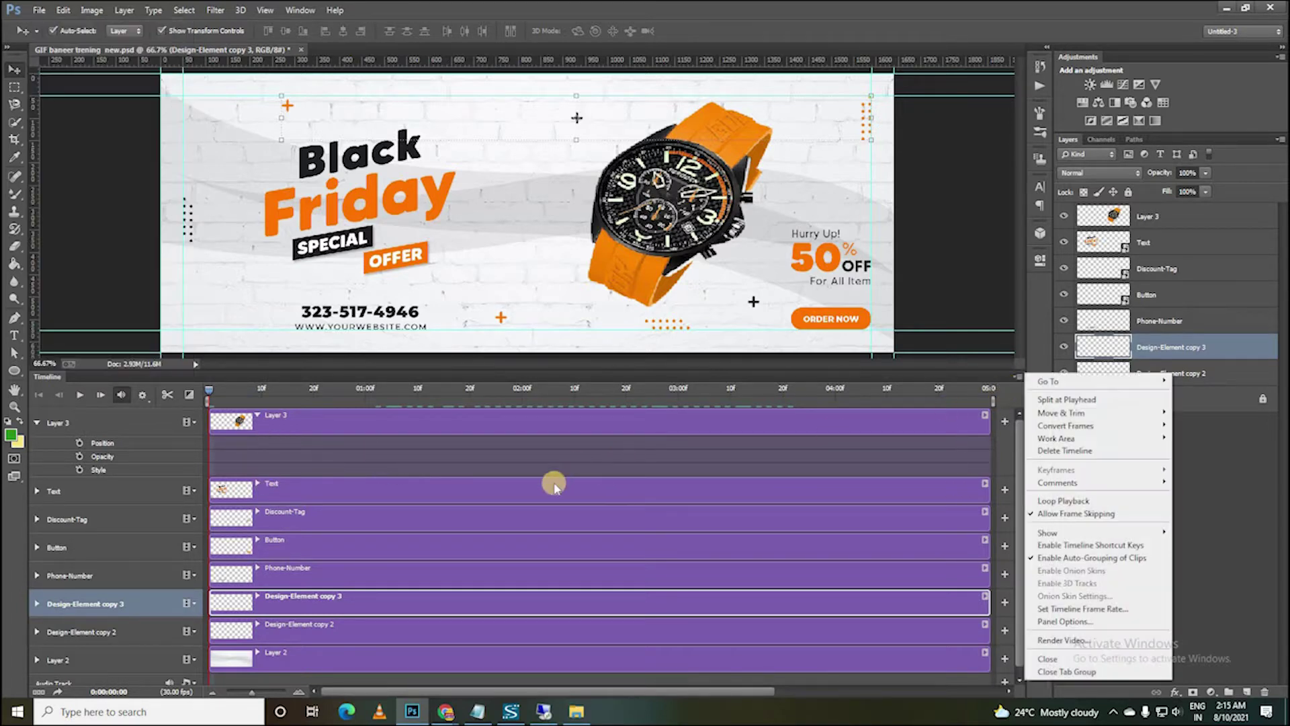
left_click(92, 447)
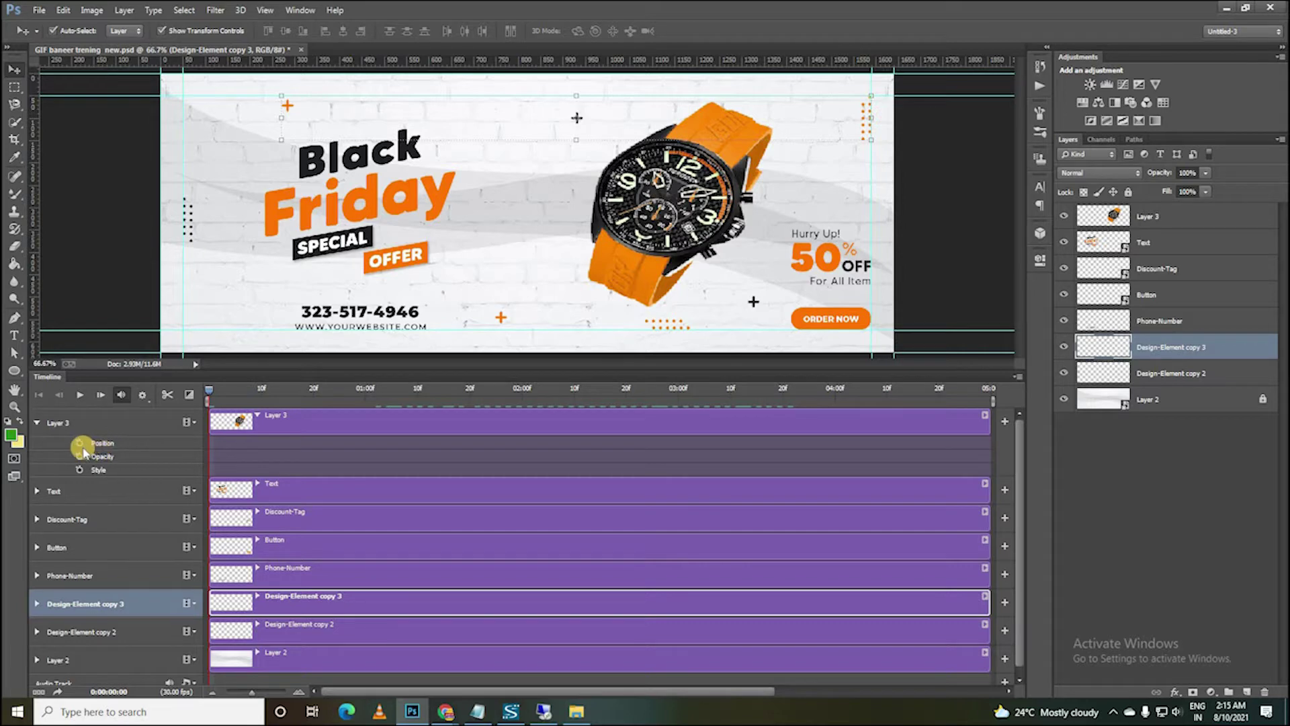
left_click(80, 443)
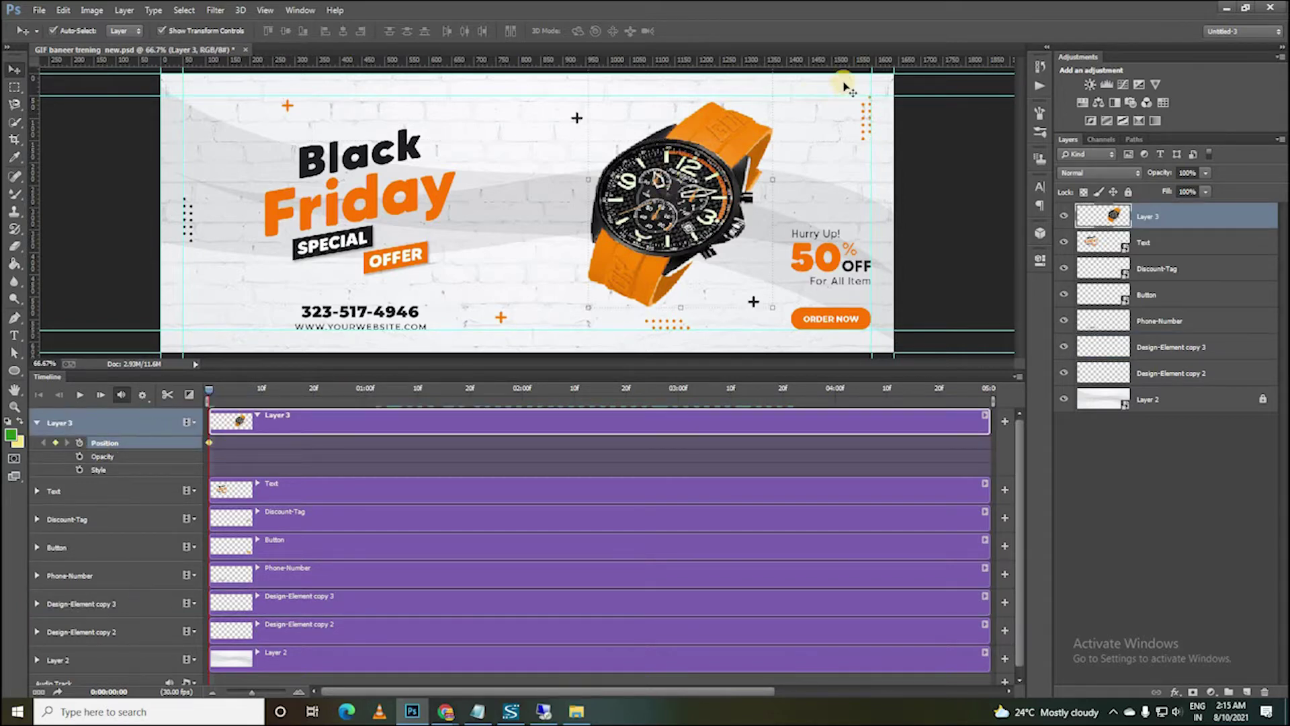
scroll(650, 247, "down", 2)
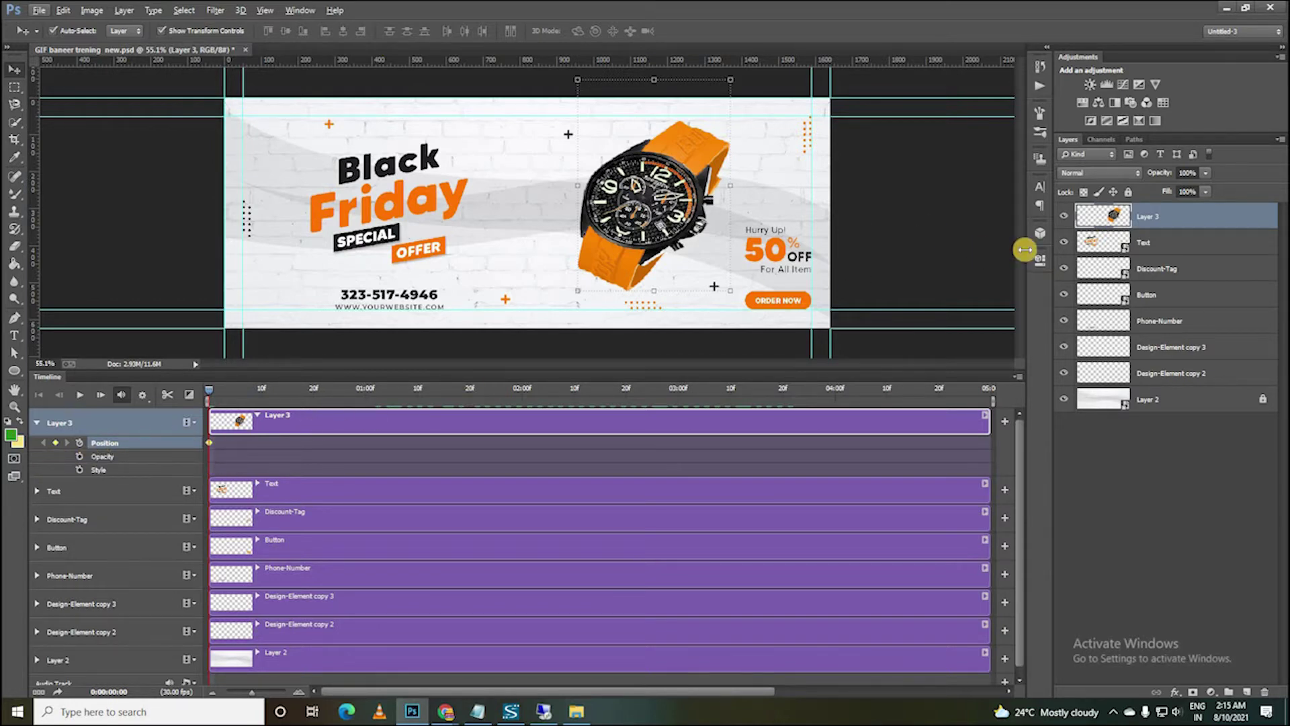
mouse_move(1207, 175)
left_mouse_down()
mouse_move(1146, 188)
mouse_move(1171, 193)
left_mouse_up()
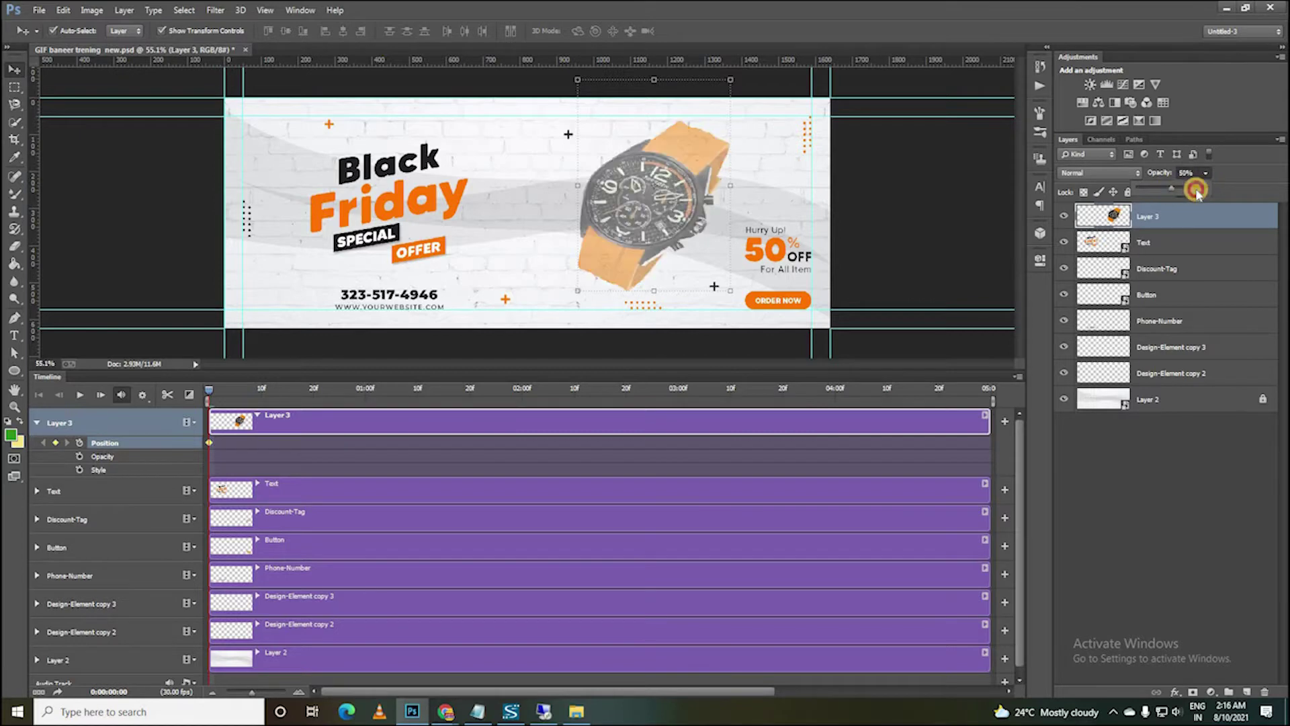
left_click_drag(1172, 193, 1218, 191)
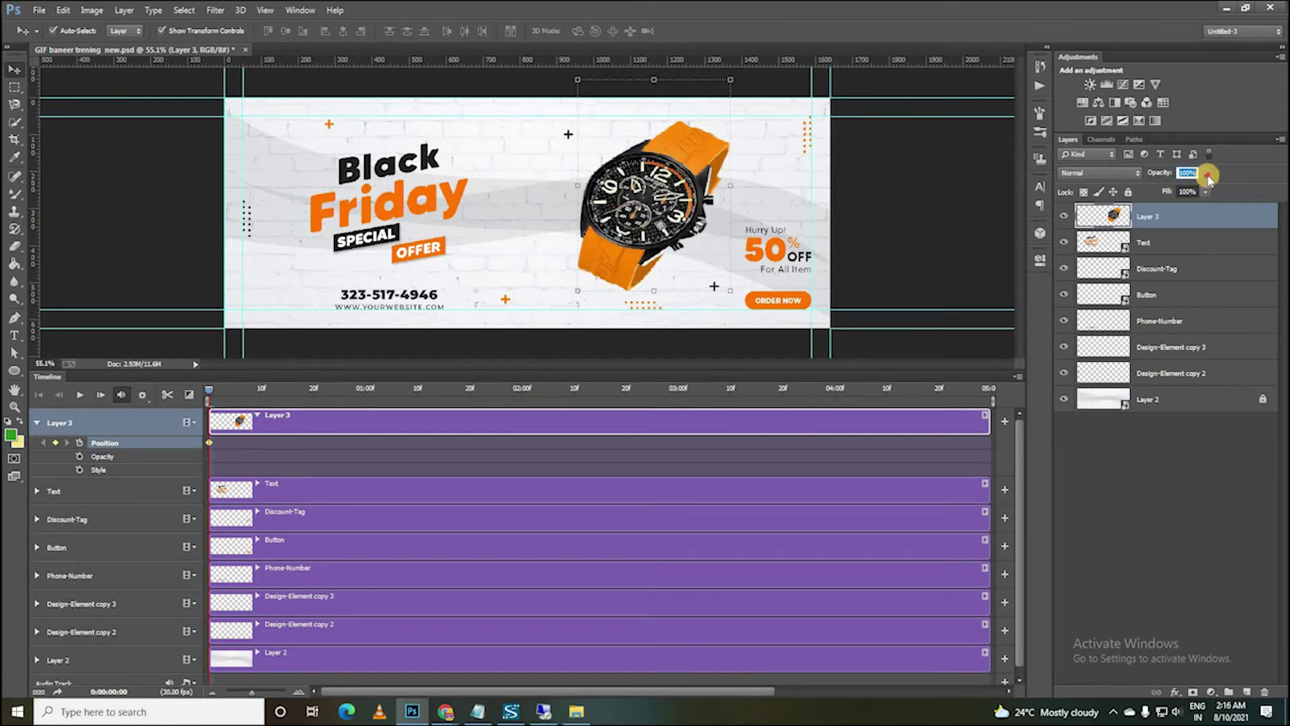
left_click(1207, 174)
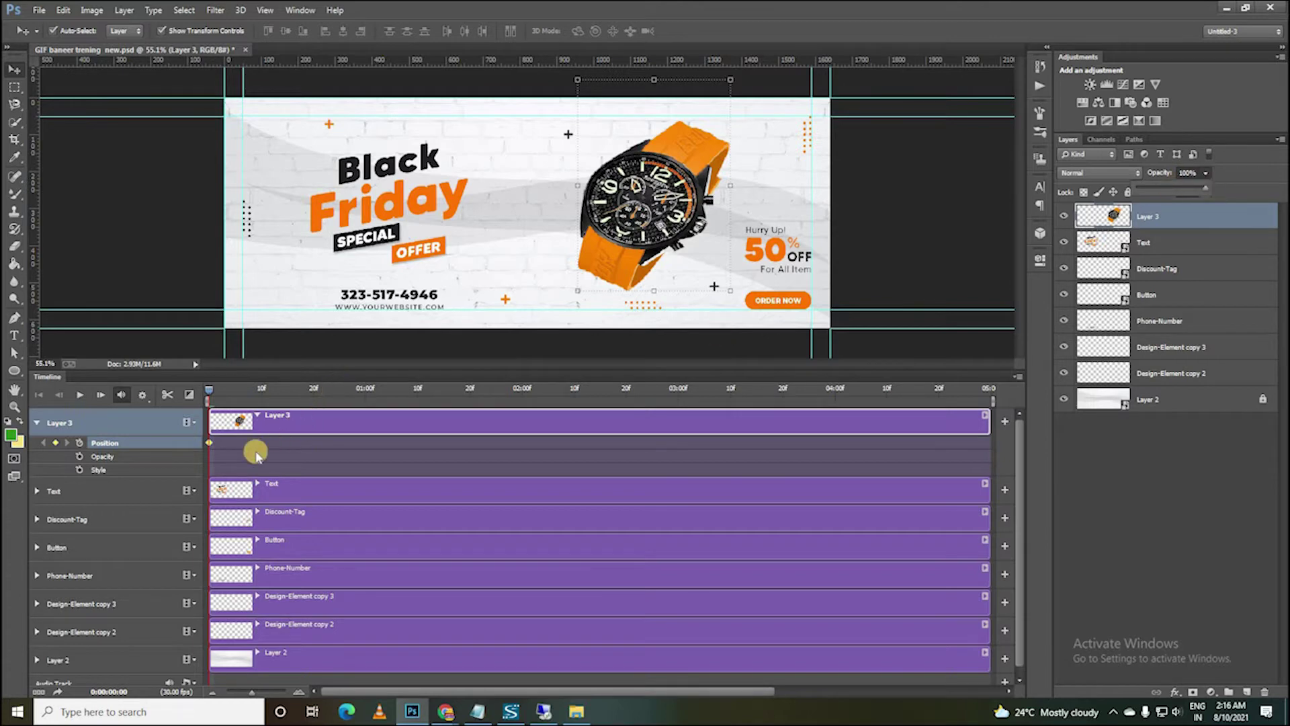
Delete the old Position keyframe and set a watch Position keyframe at about 02:10f.
left_click(231, 449)
key("Delete")
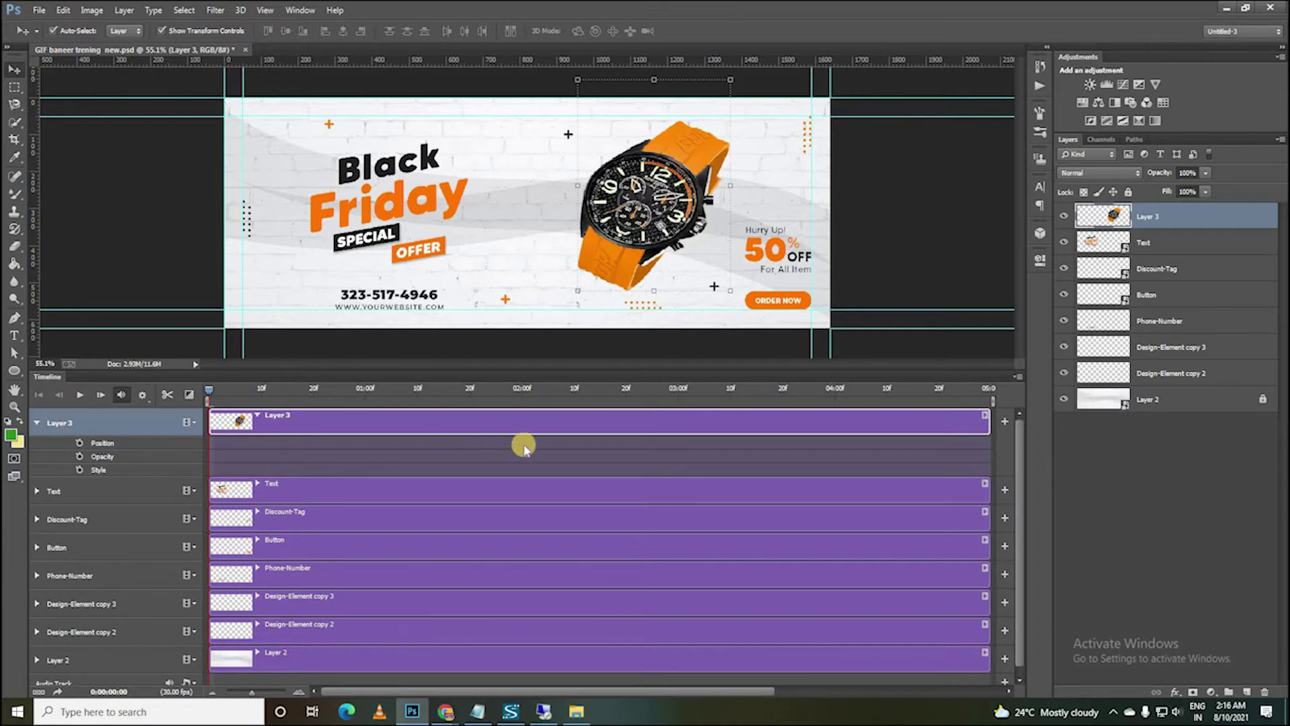
left_click(79, 443)
left_click(205, 445)
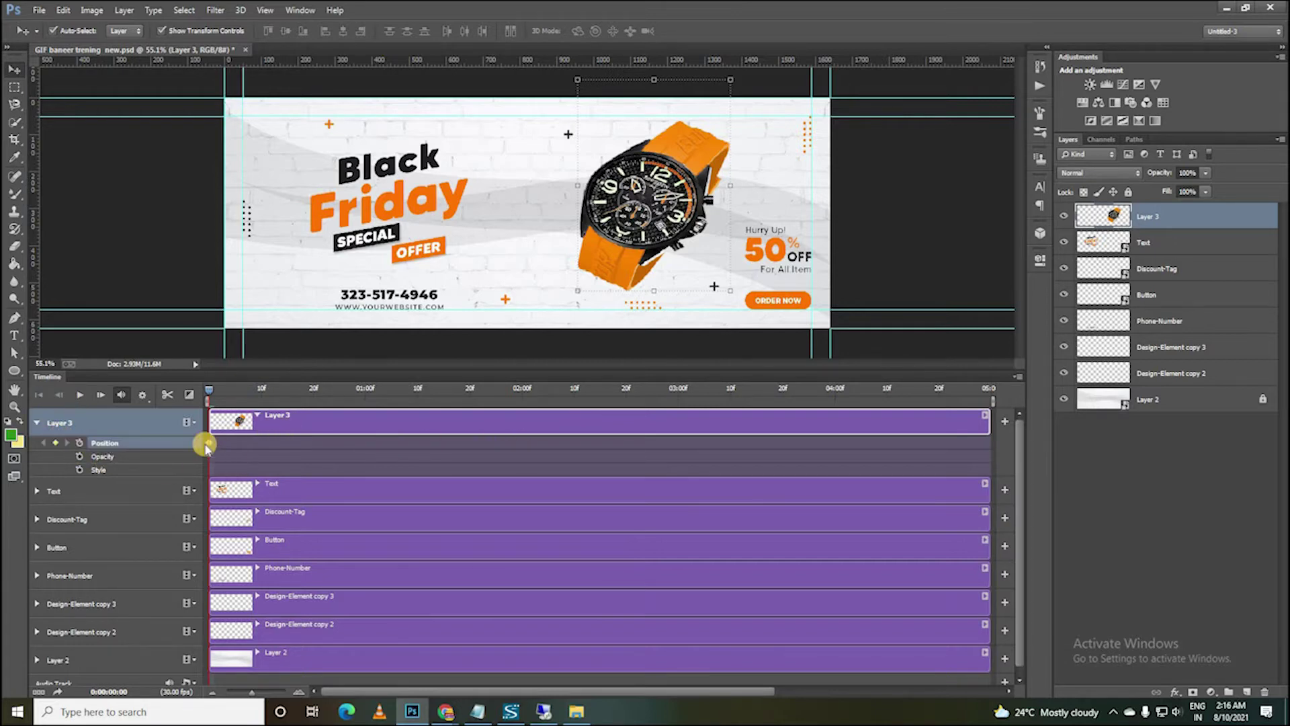
left_click(211, 391)
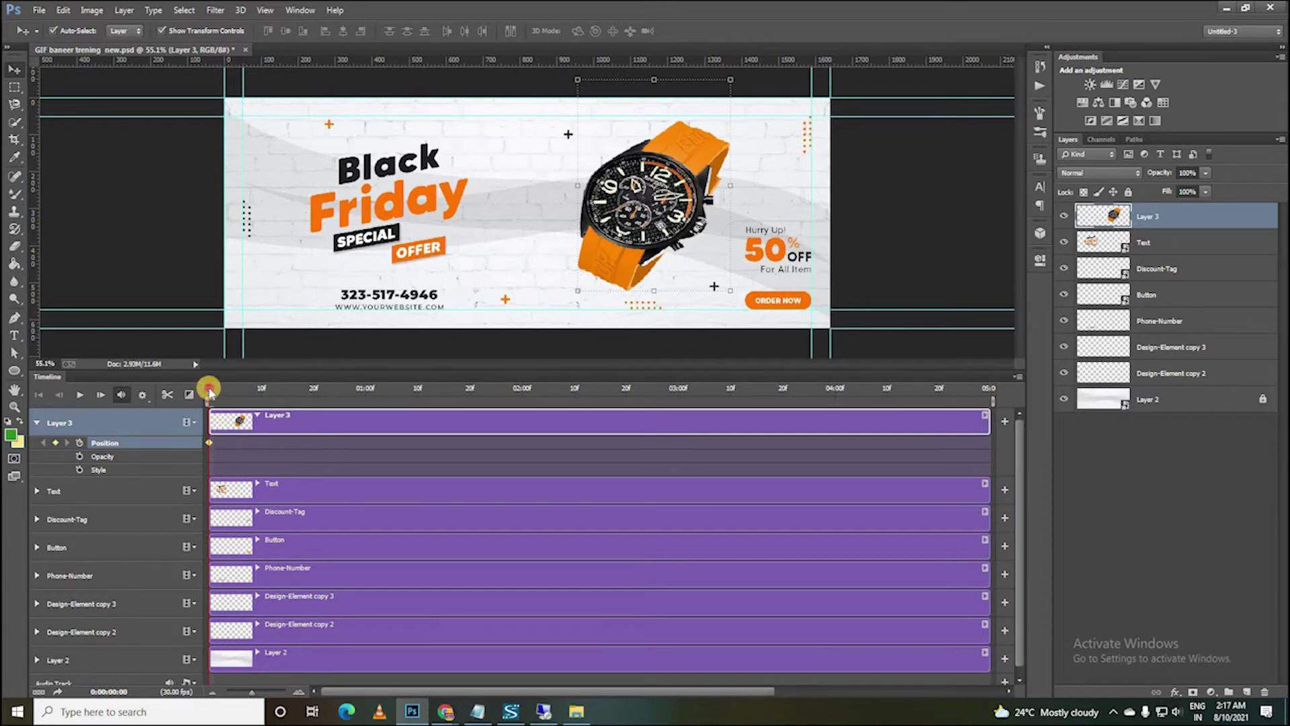
left_click_drag(209, 390, 570, 390)
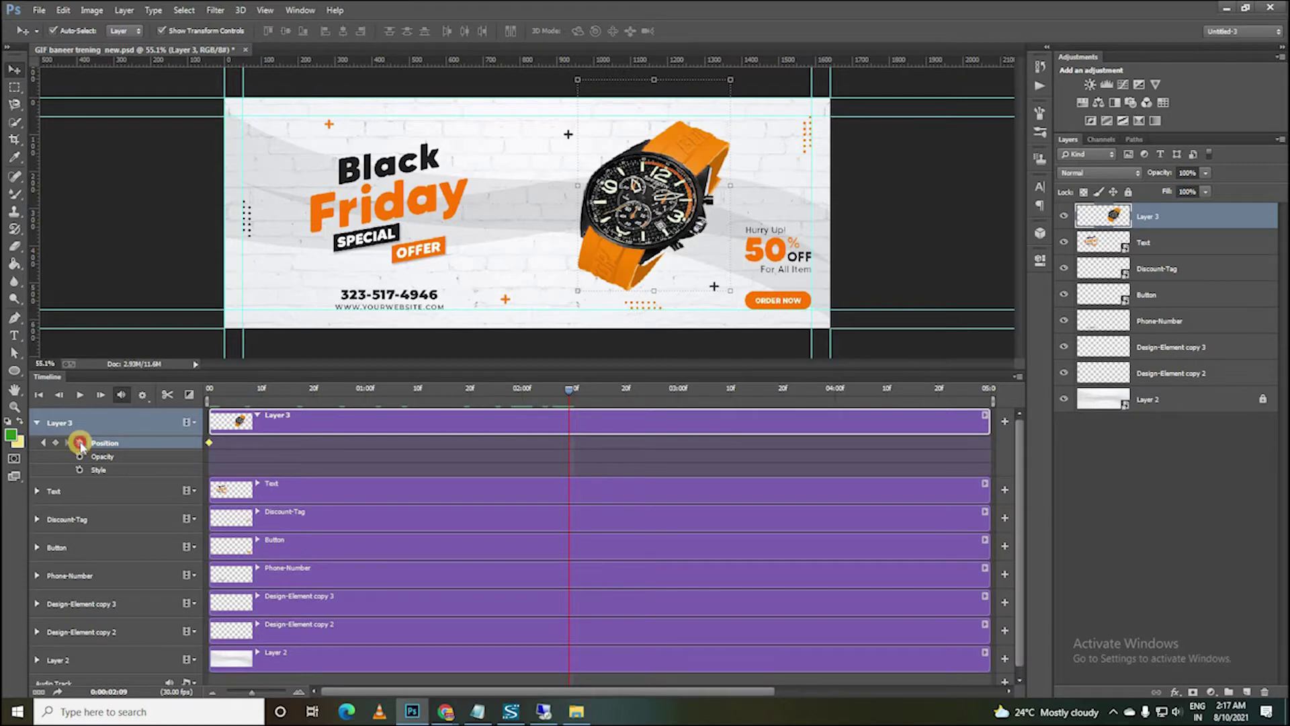
left_click(81, 443)
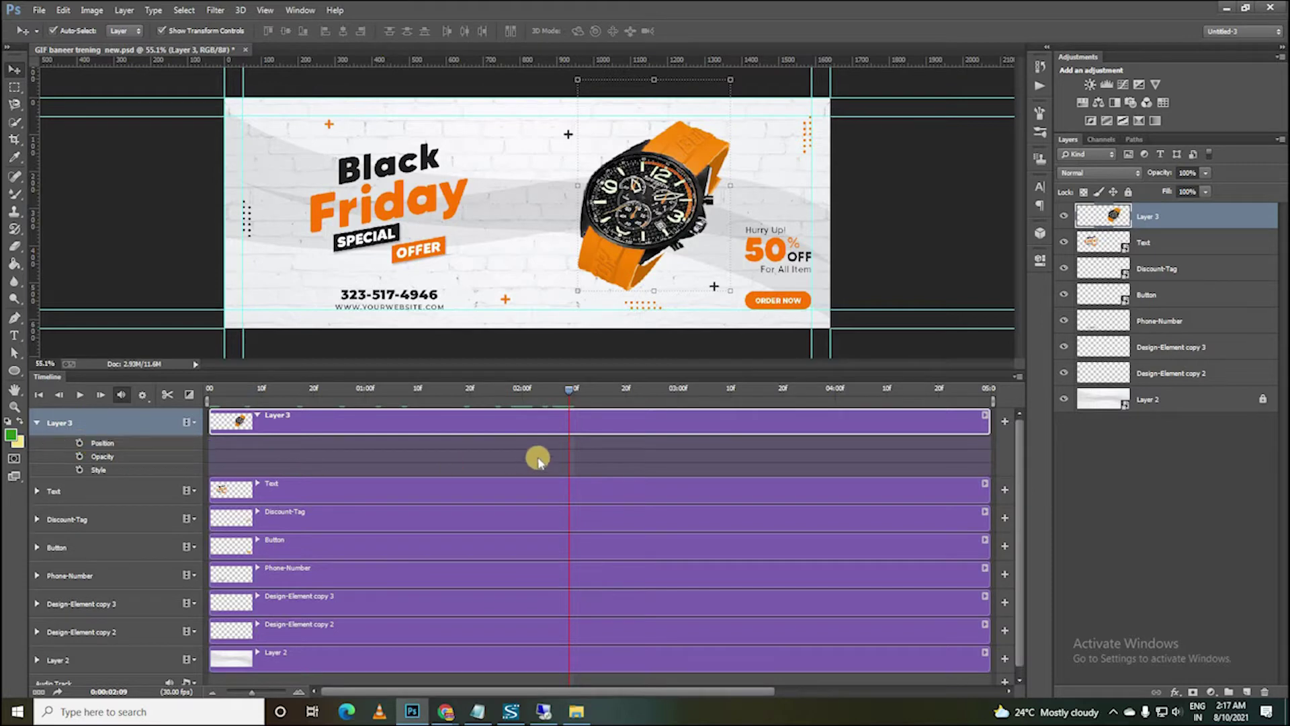
left_click(79, 443)
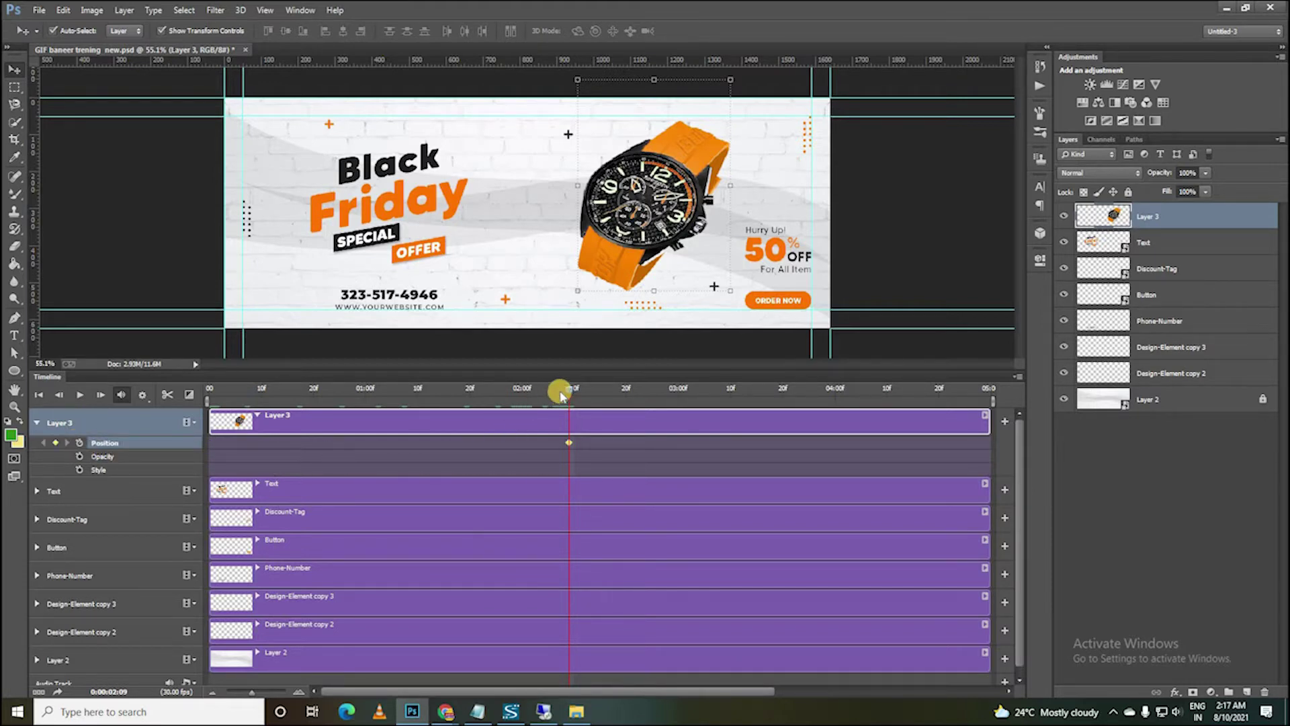
Return to frame 0 and add a watch Position keyframe at the first frame.
left_click(209, 390)
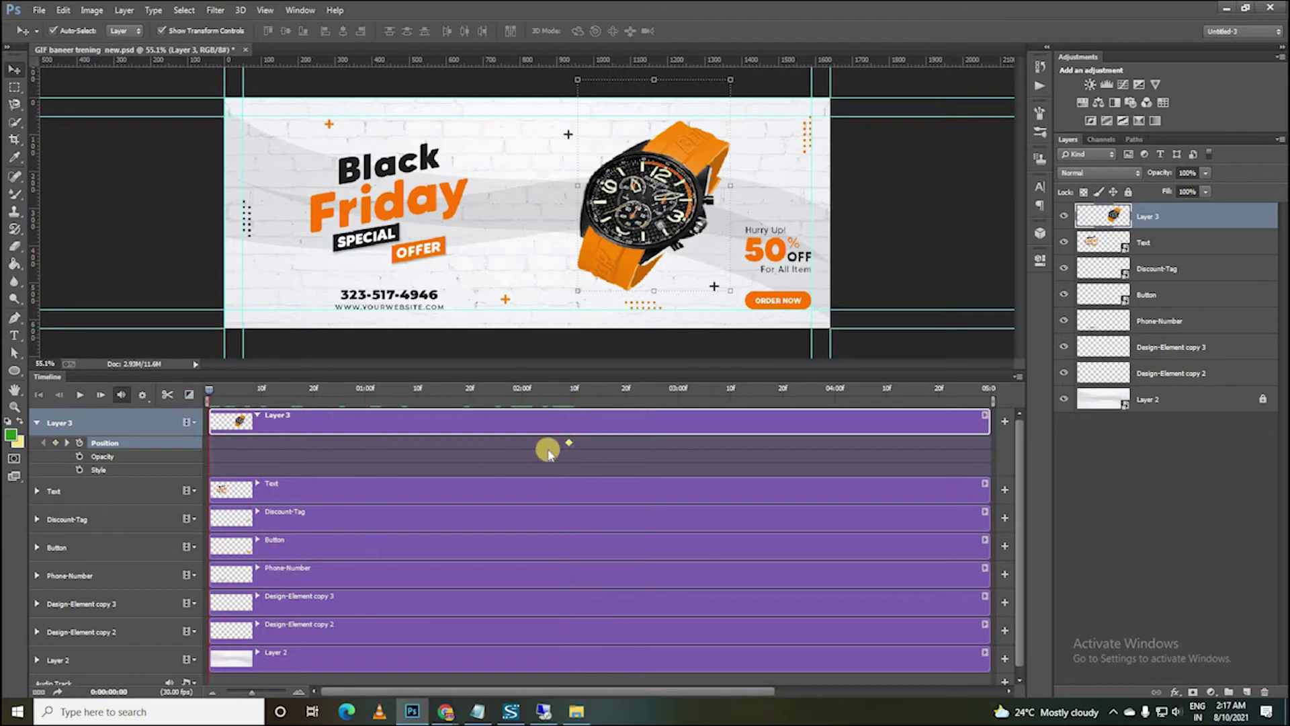
left_click(219, 390)
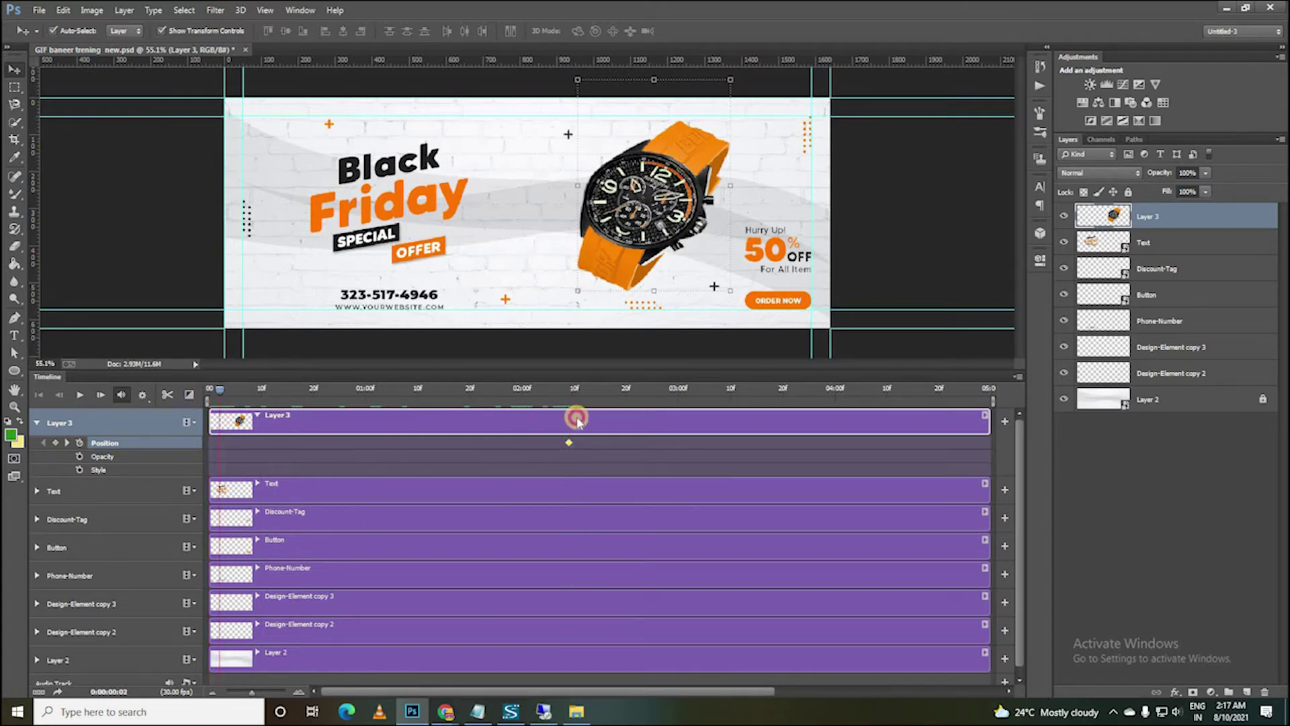
left_click(235, 389)
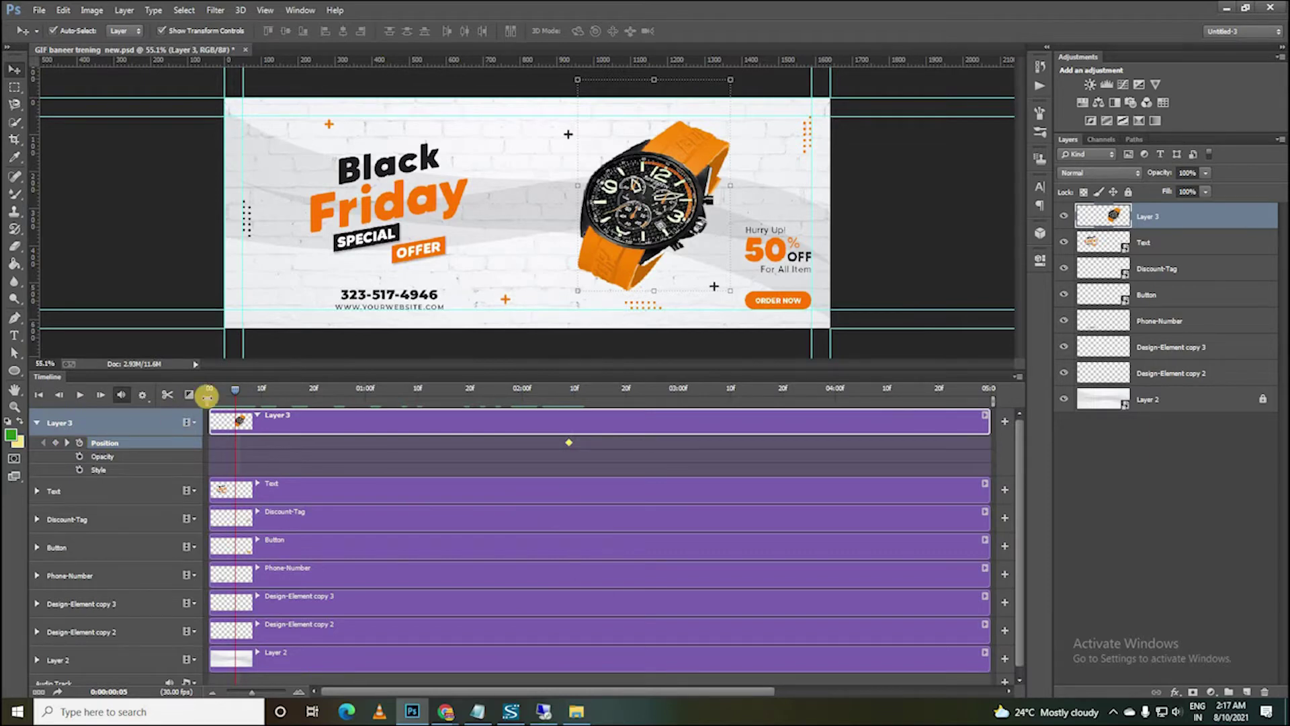
left_click(205, 390)
left_click(54, 443)
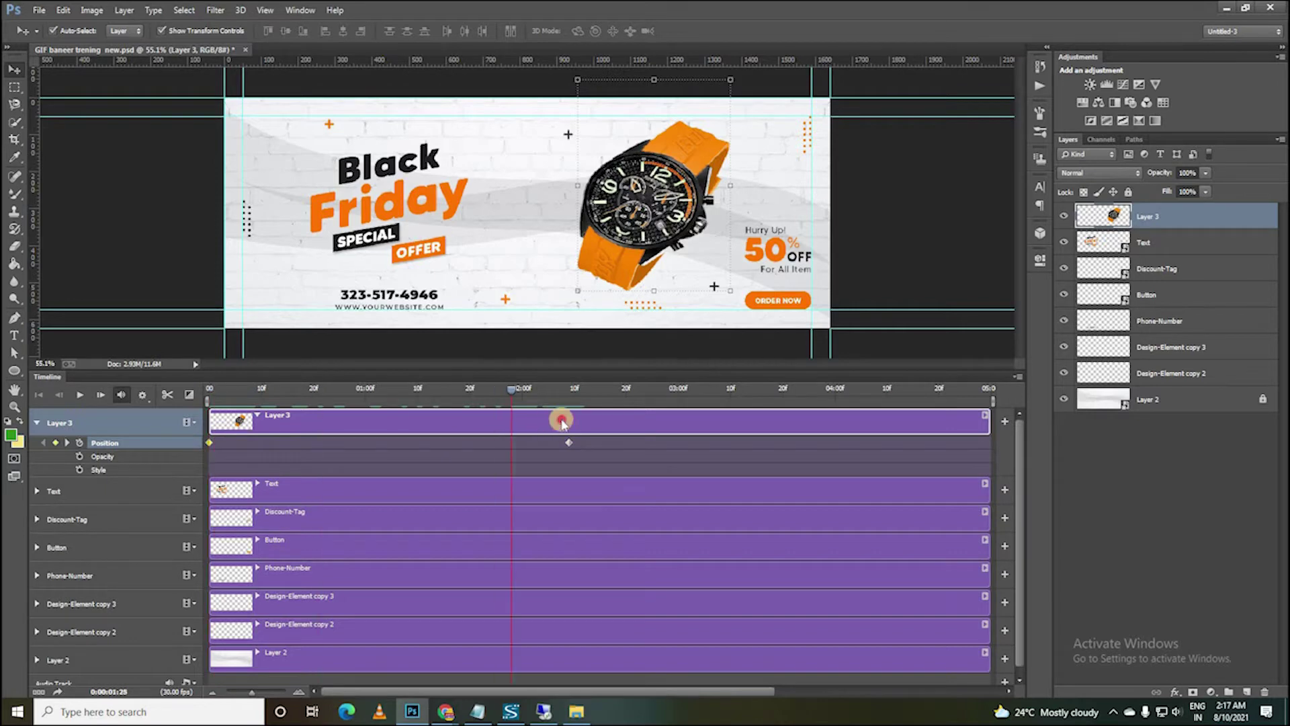
left_click(240, 390)
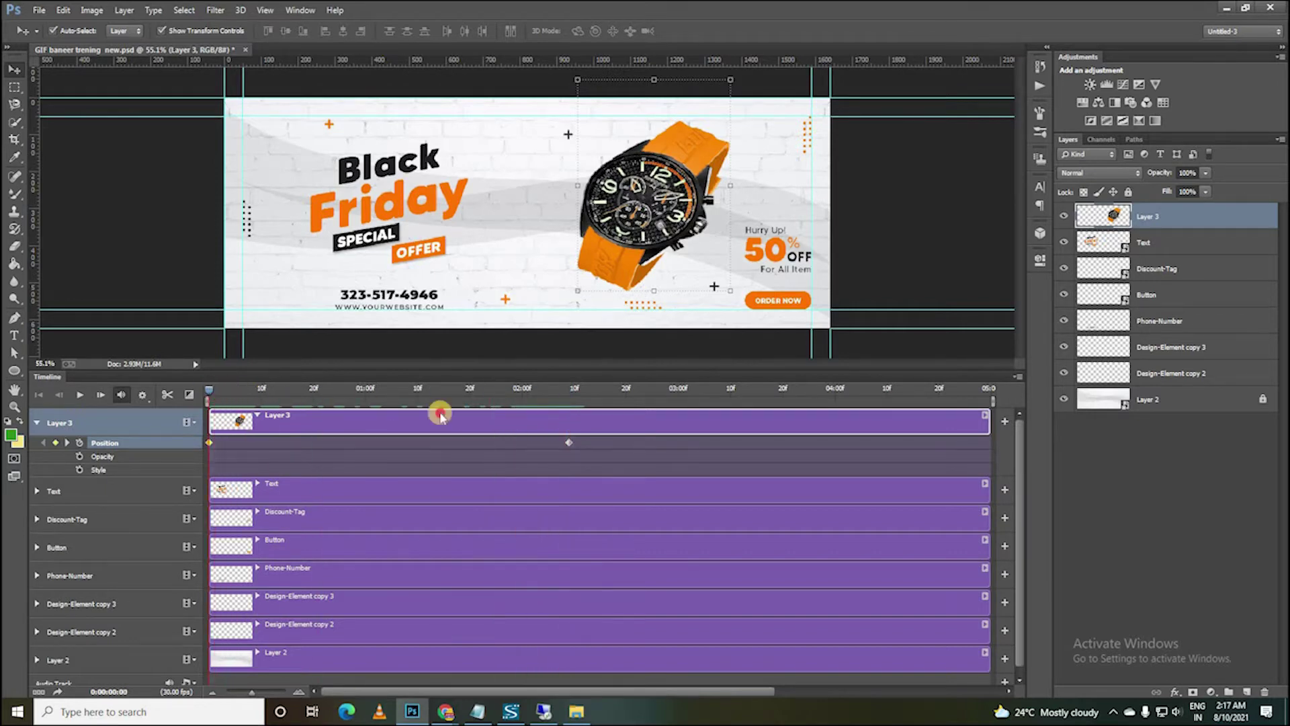
left_click_drag(230, 388, 199, 385)
left_click(200, 385)
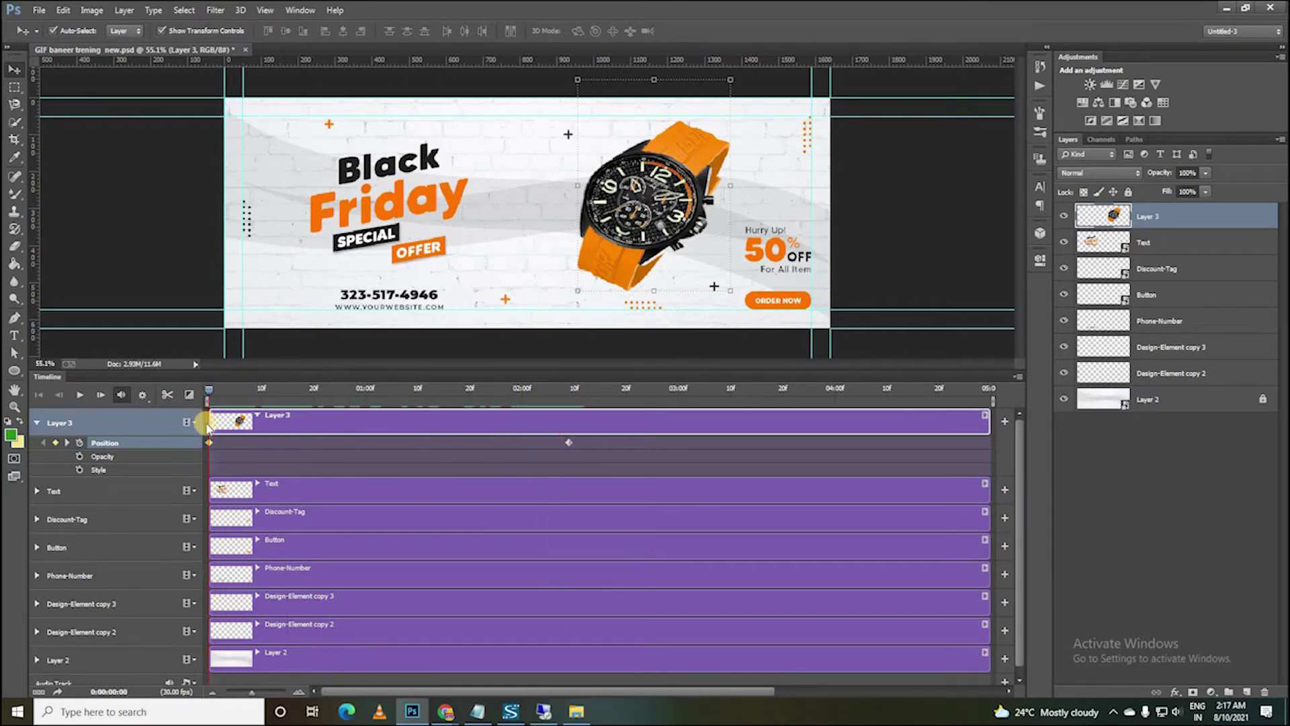
left_click(639, 229)
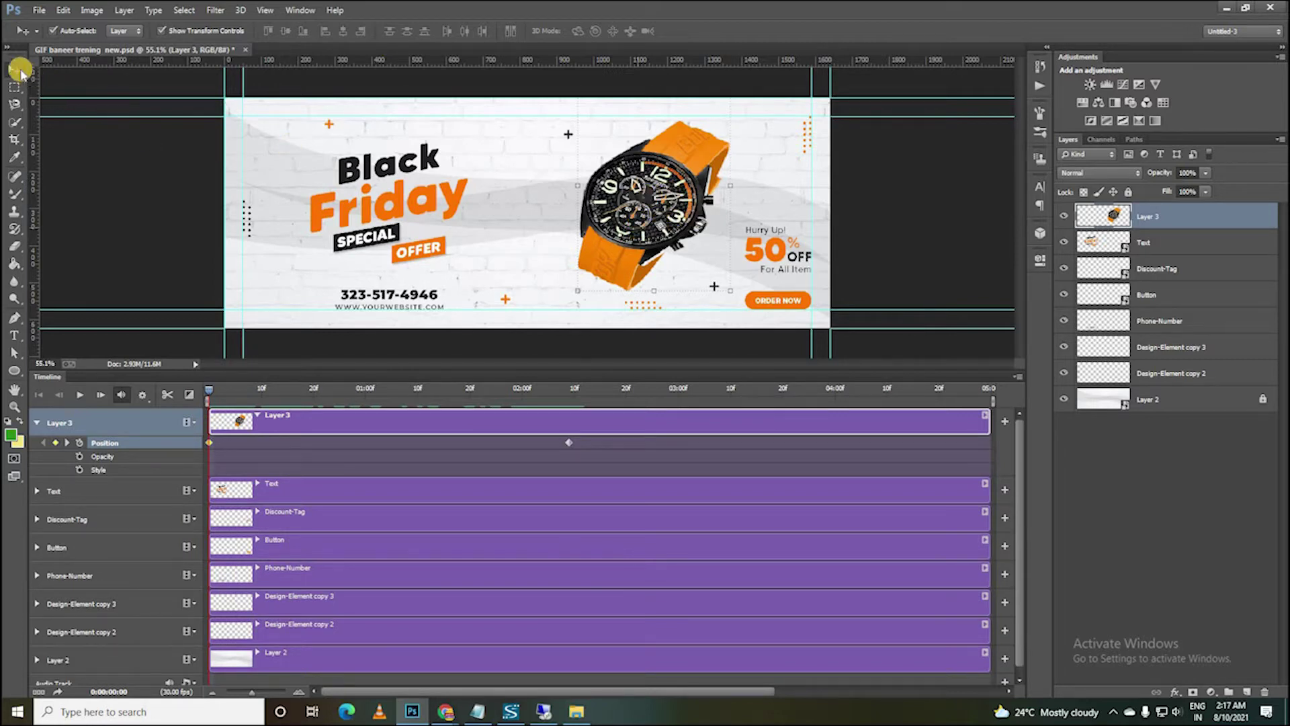
Nudge the watch up with Shift+Up six times until it sits above the banner's top edge.
key("shift+Up")
key("shift+Up")
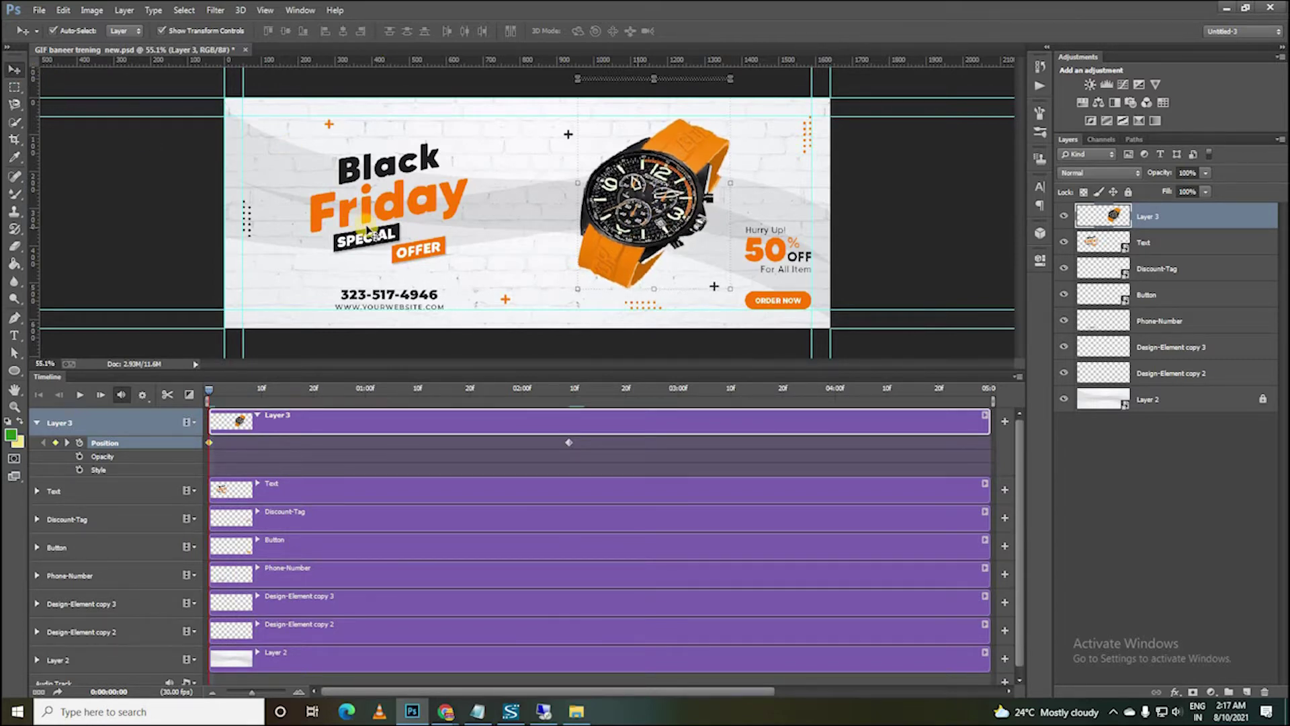
key("shift+Up")
key("shift+Up")
key("shift+Up")
key("shift+Up")
key("shift+Up")
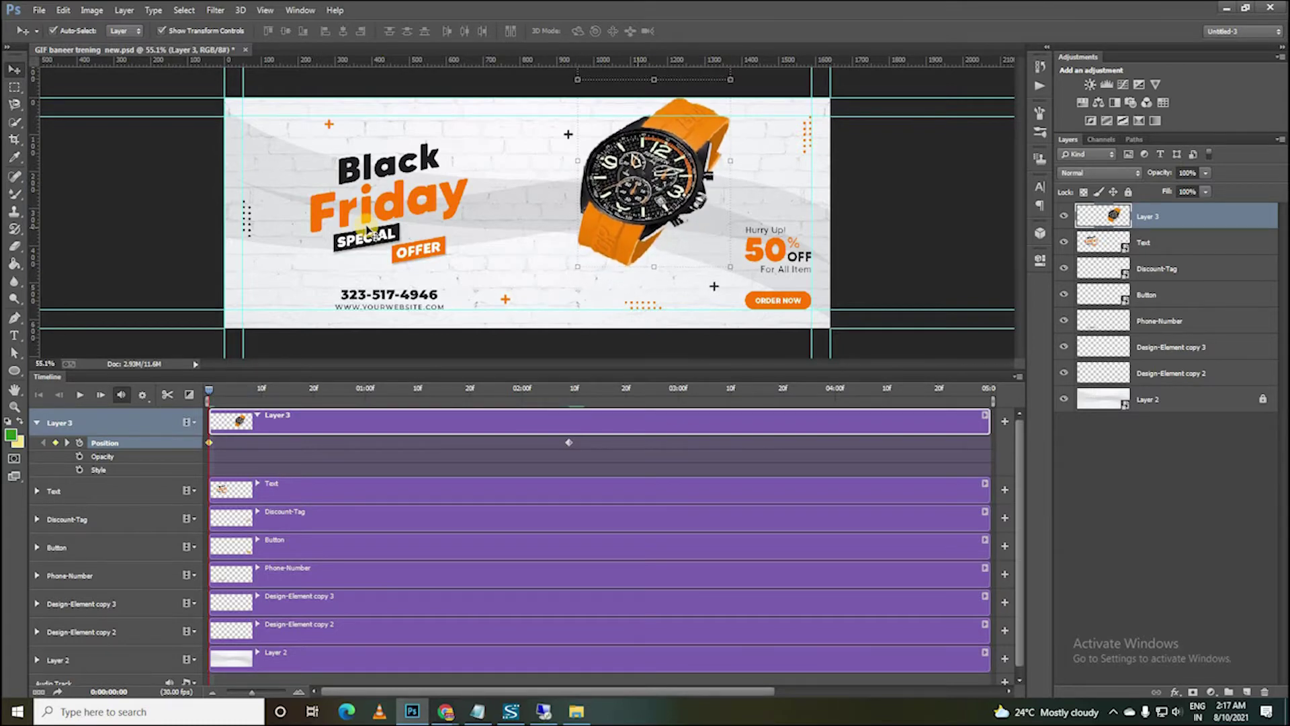
key("shift+Up")
key("shift+Up")
key("shift+Up")
key("shift+Up")
key("shift+Up")
key("shift+Up")
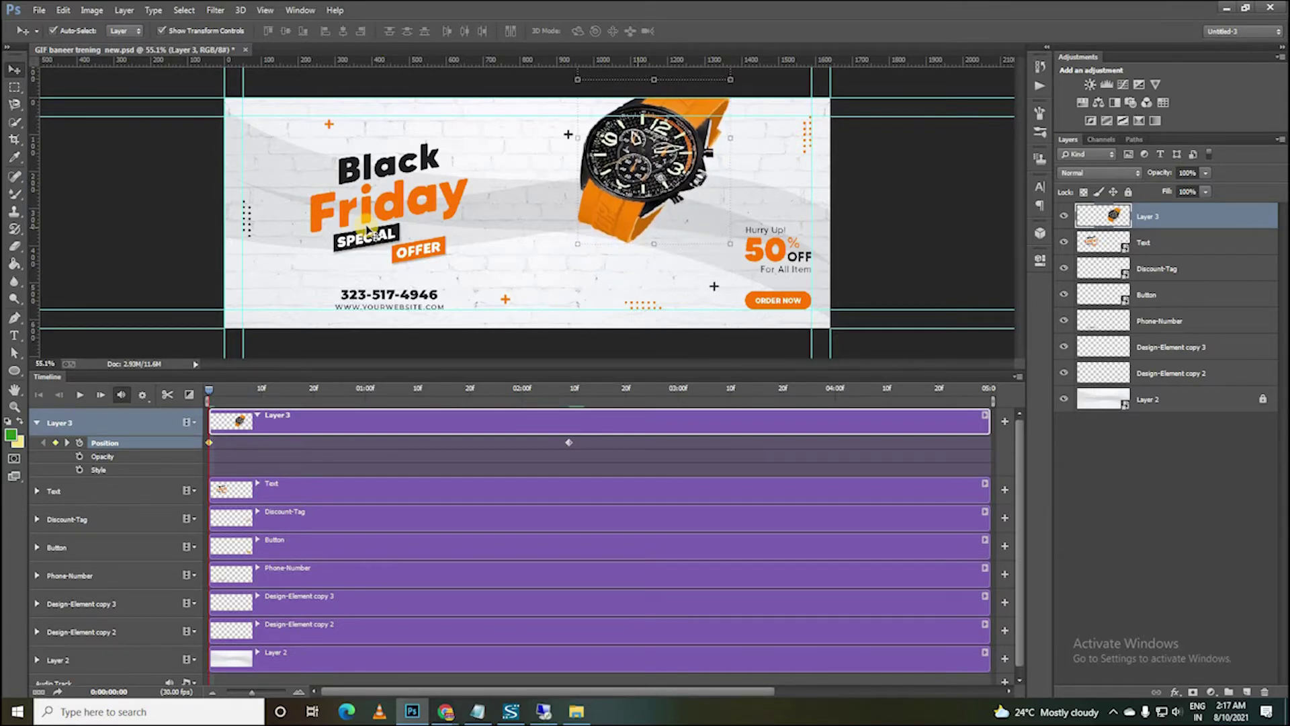
key("shift+Up")
key("shift+Up")
key("shift+Up")
key("shift+Up")
key("shift+Up")
key("shift+Up")
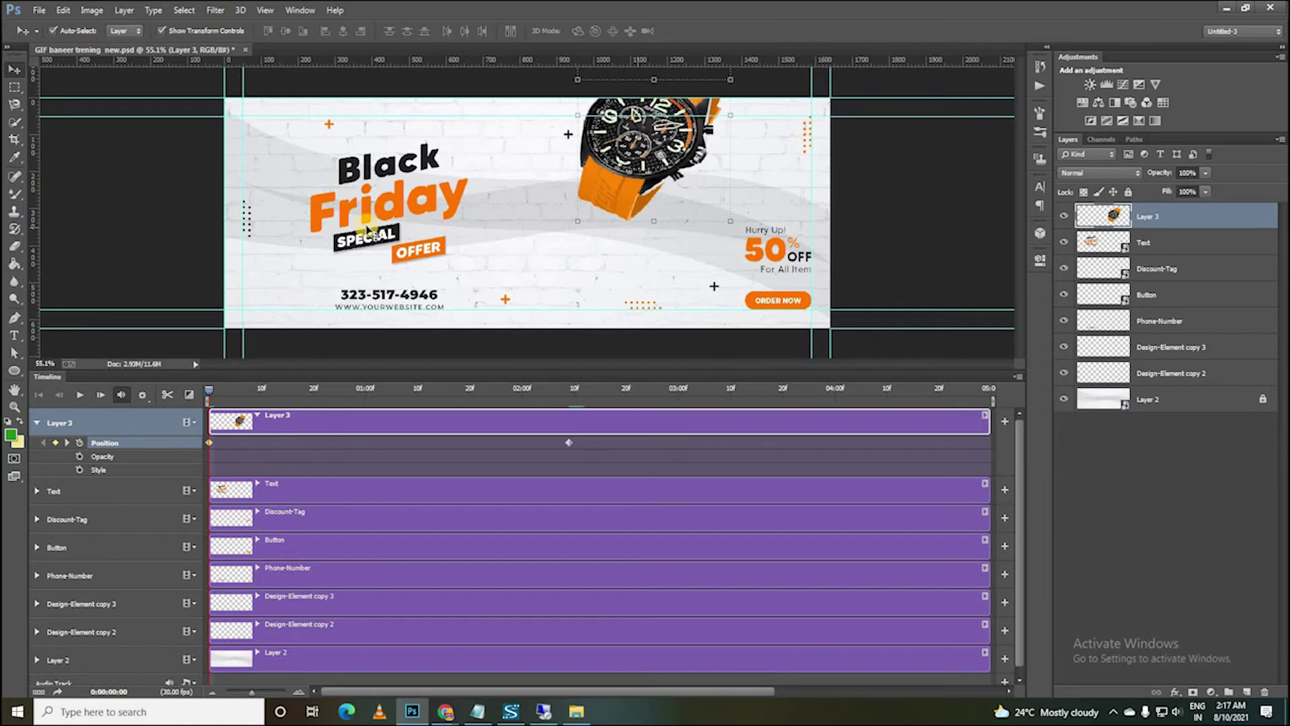
key("shift+Up")
key("shift+Up")
key("shift+Up")
key("shift+Up")
key("shift+Up")
key("shift+Up")
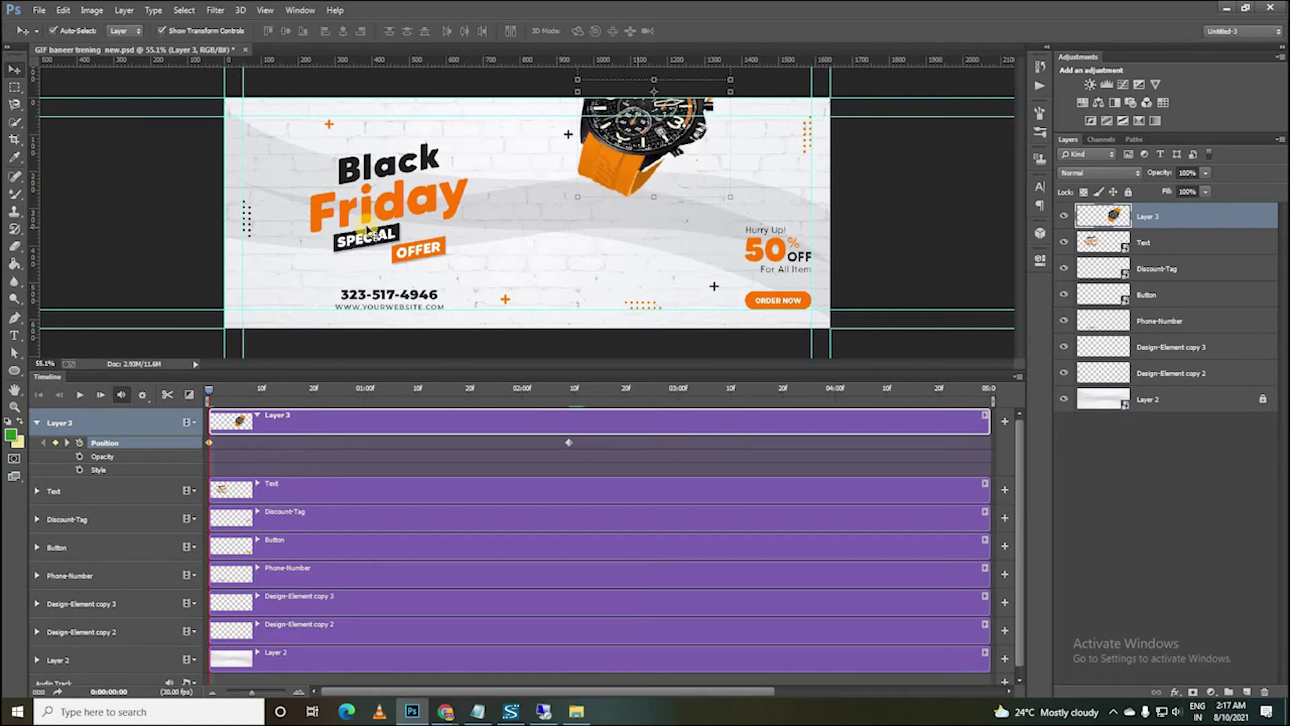
key("shift+Up")
key("shift+Up")
key("shift+Up")
key("shift+Up")
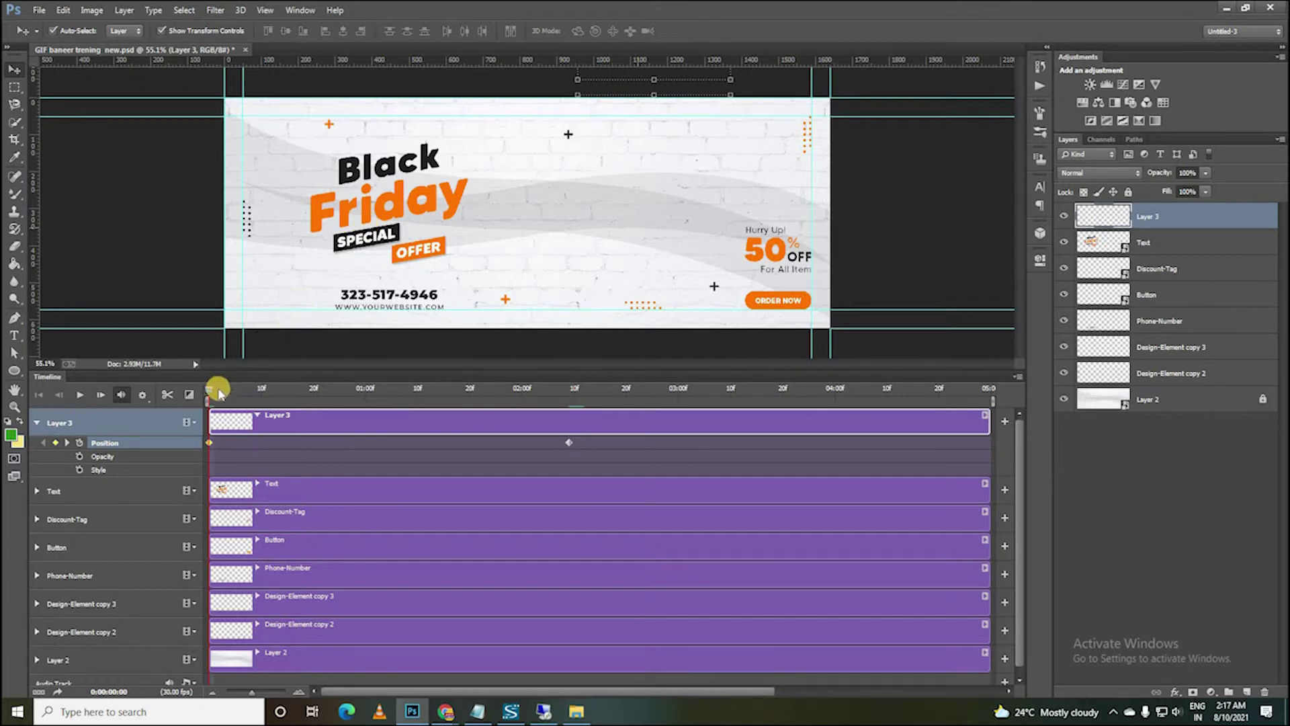
mouse_move(207, 393)
left_mouse_down()
mouse_move(409, 422)
mouse_move(226, 383)
left_mouse_up()
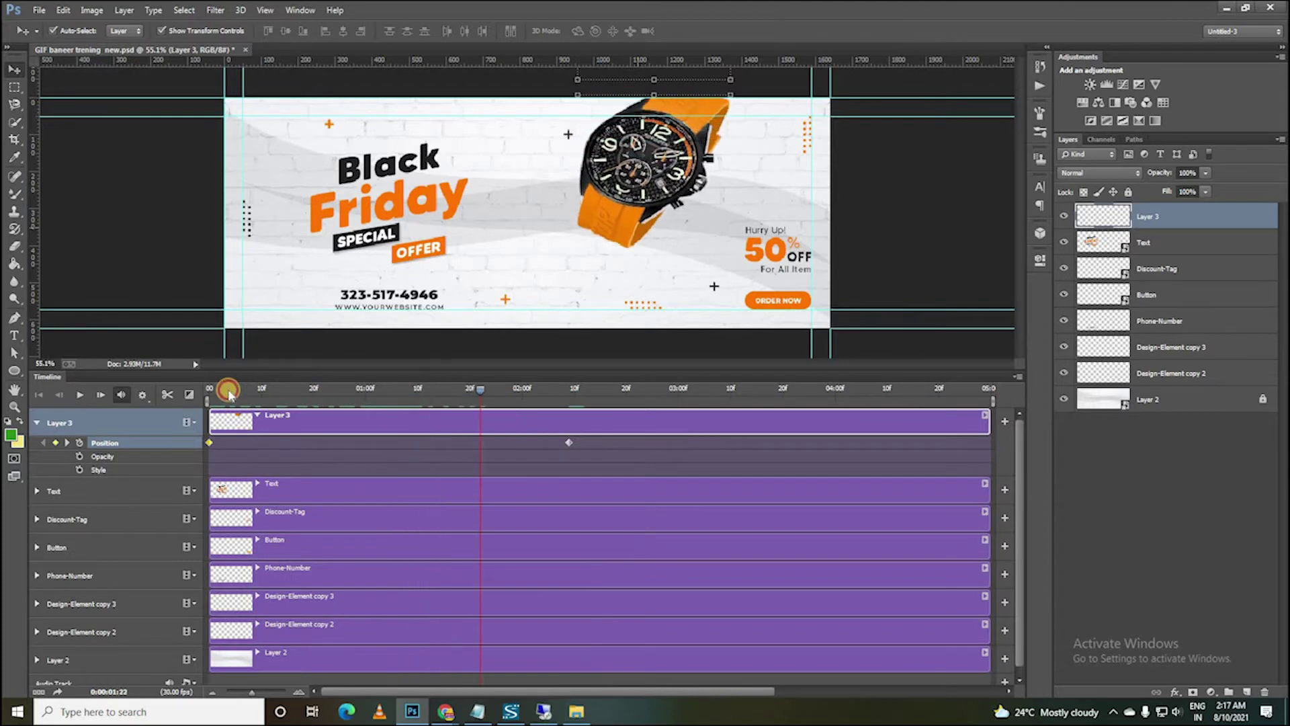
key("space")
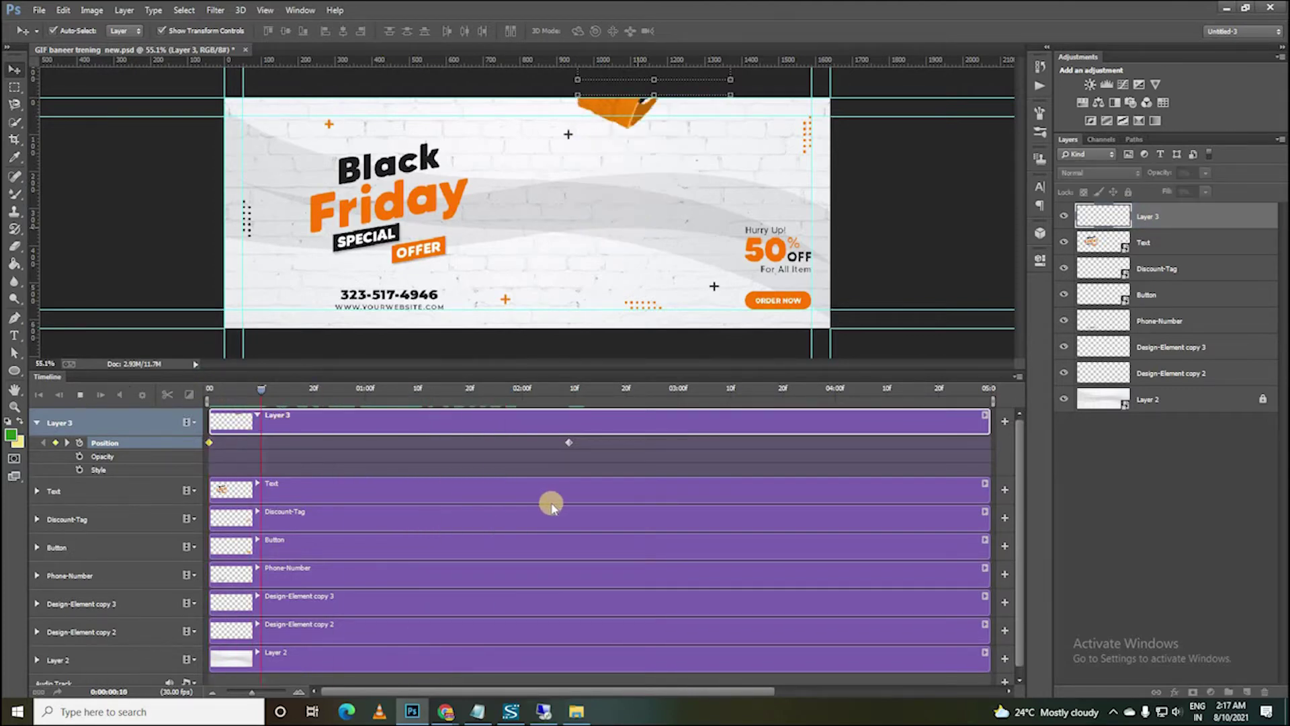
left_click(558, 404)
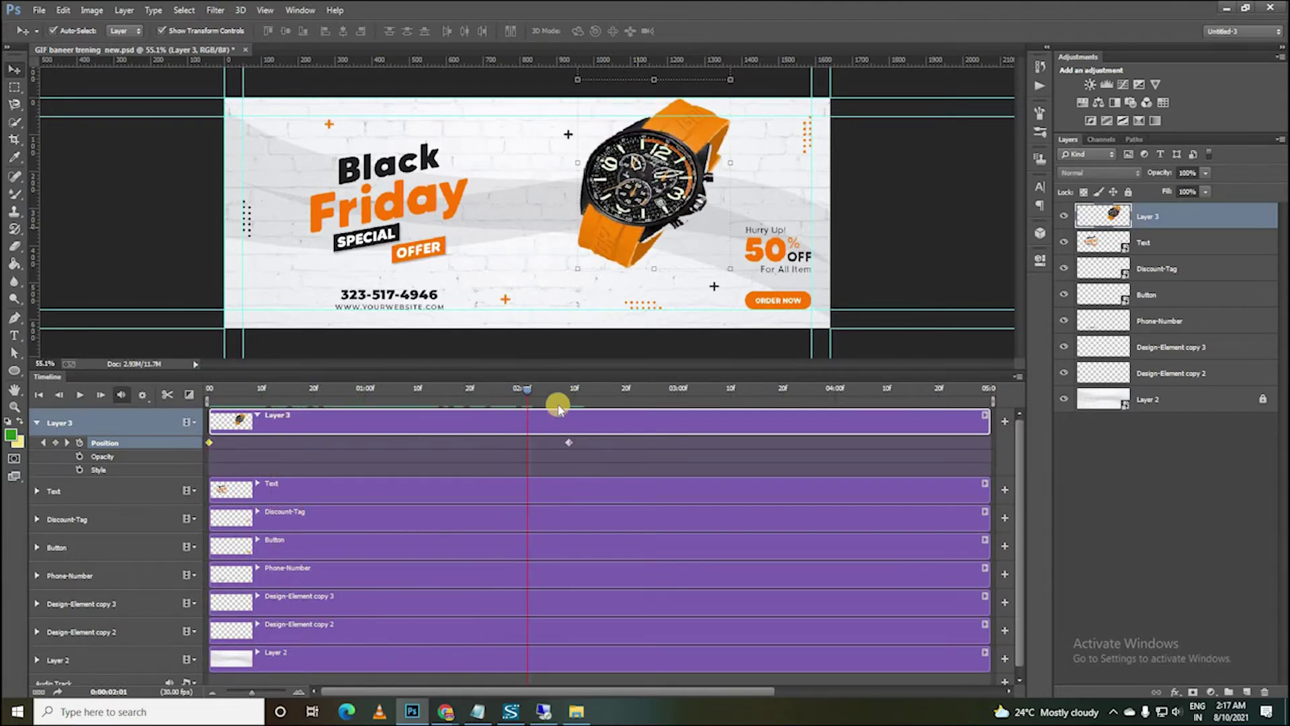
mouse_move(695, 388)
left_mouse_down()
mouse_move(828, 389)
mouse_move(179, 383)
left_mouse_up()
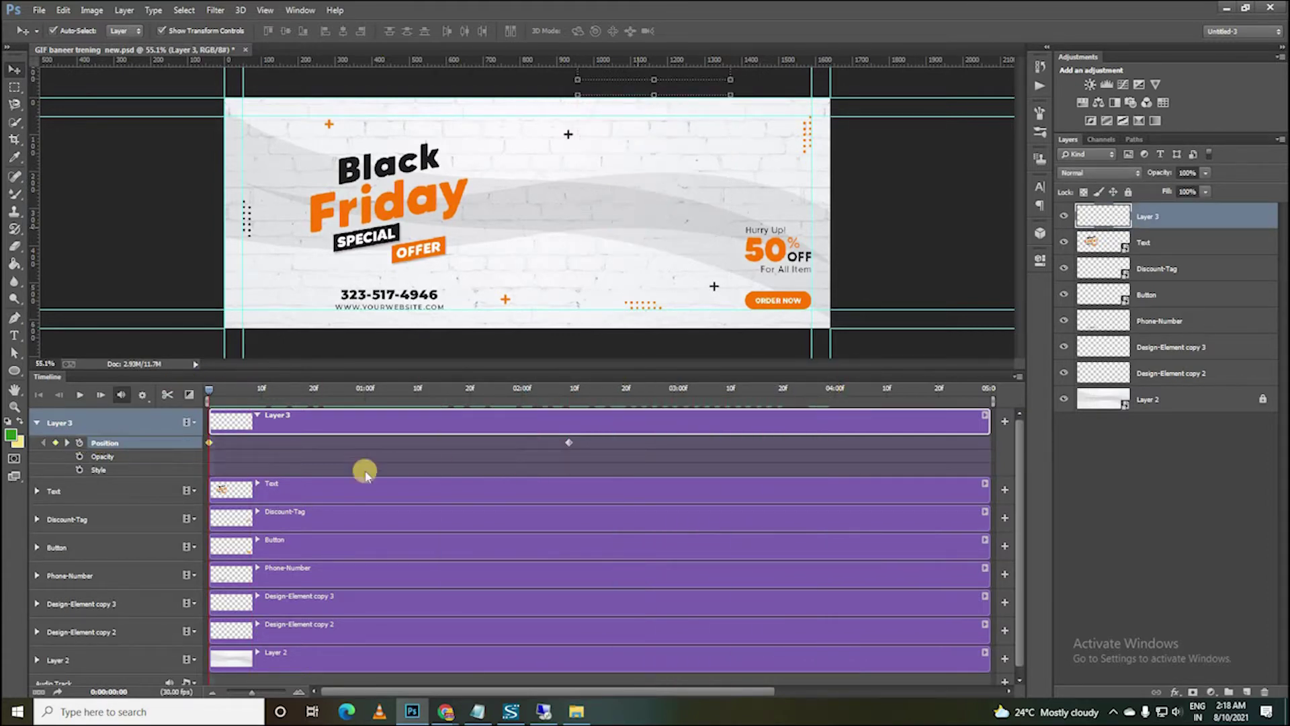
left_click(322, 438)
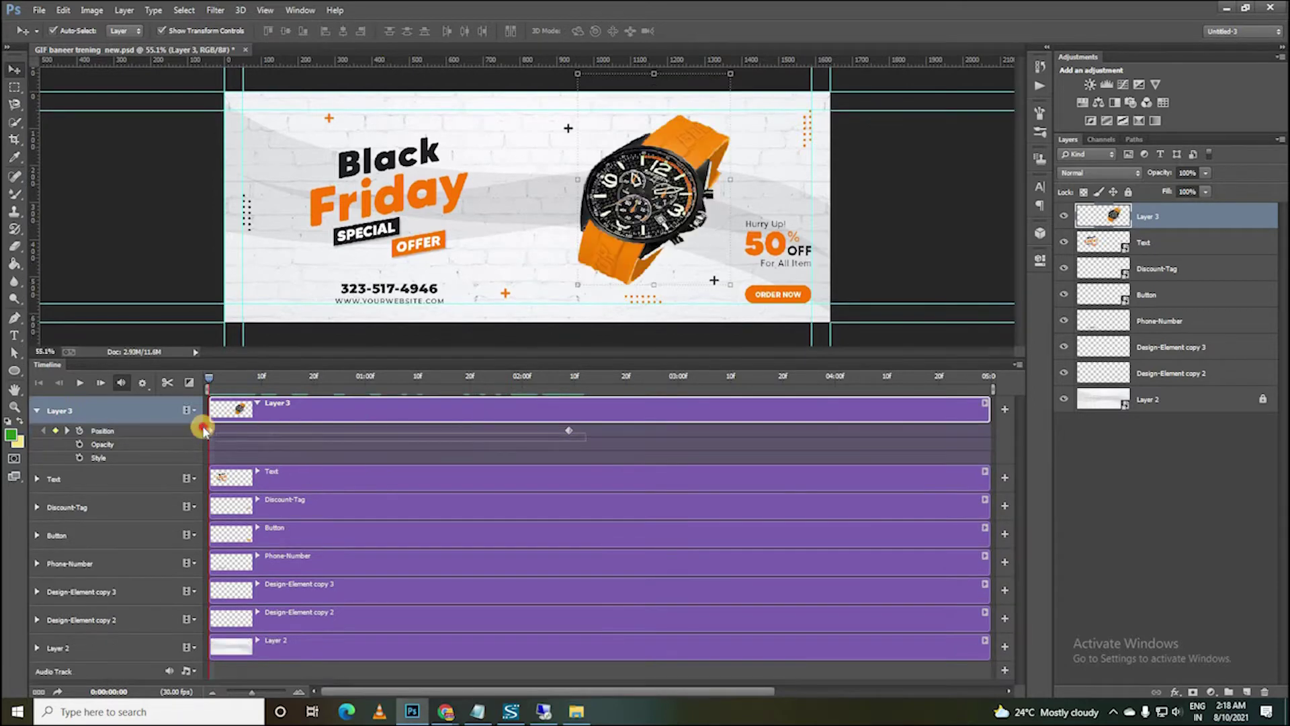
Replace the watch layer's Position keyframes with new ones at frame 0 and about 2 seconds.
left_click_drag(202, 420, 571, 438)
left_click(79, 431)
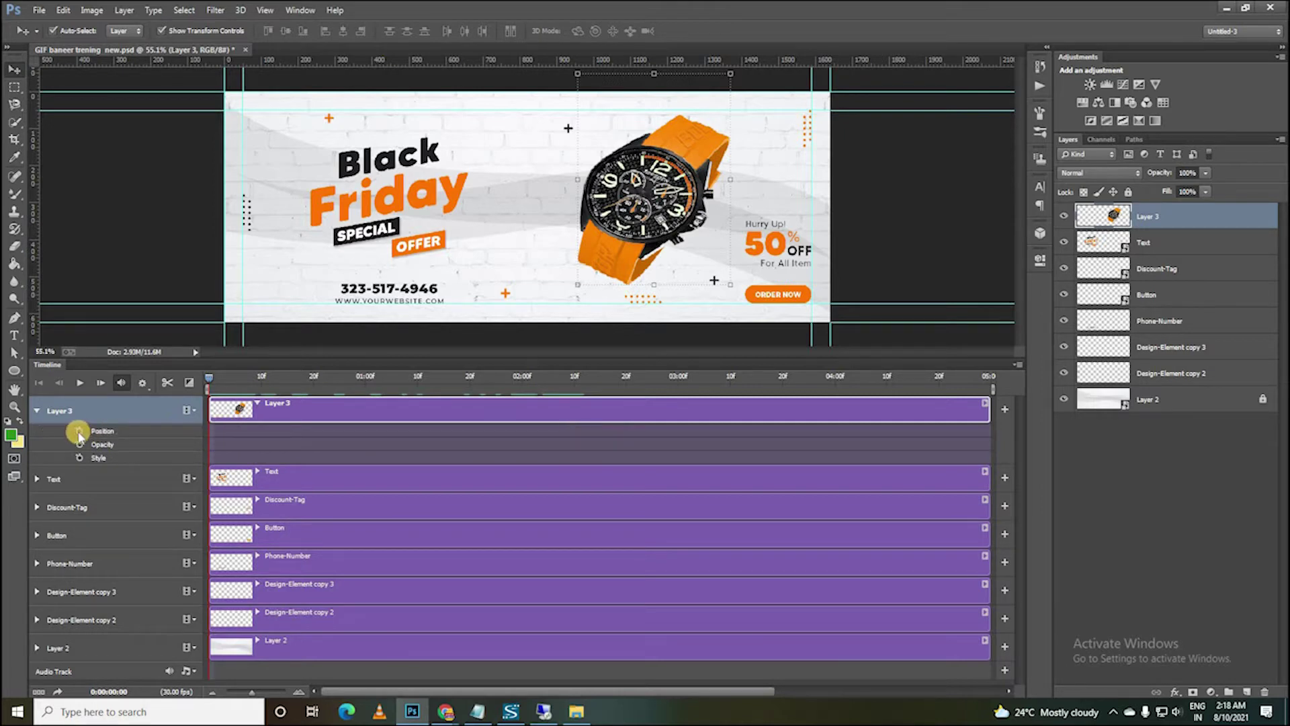
left_click(79, 432)
left_click(216, 392)
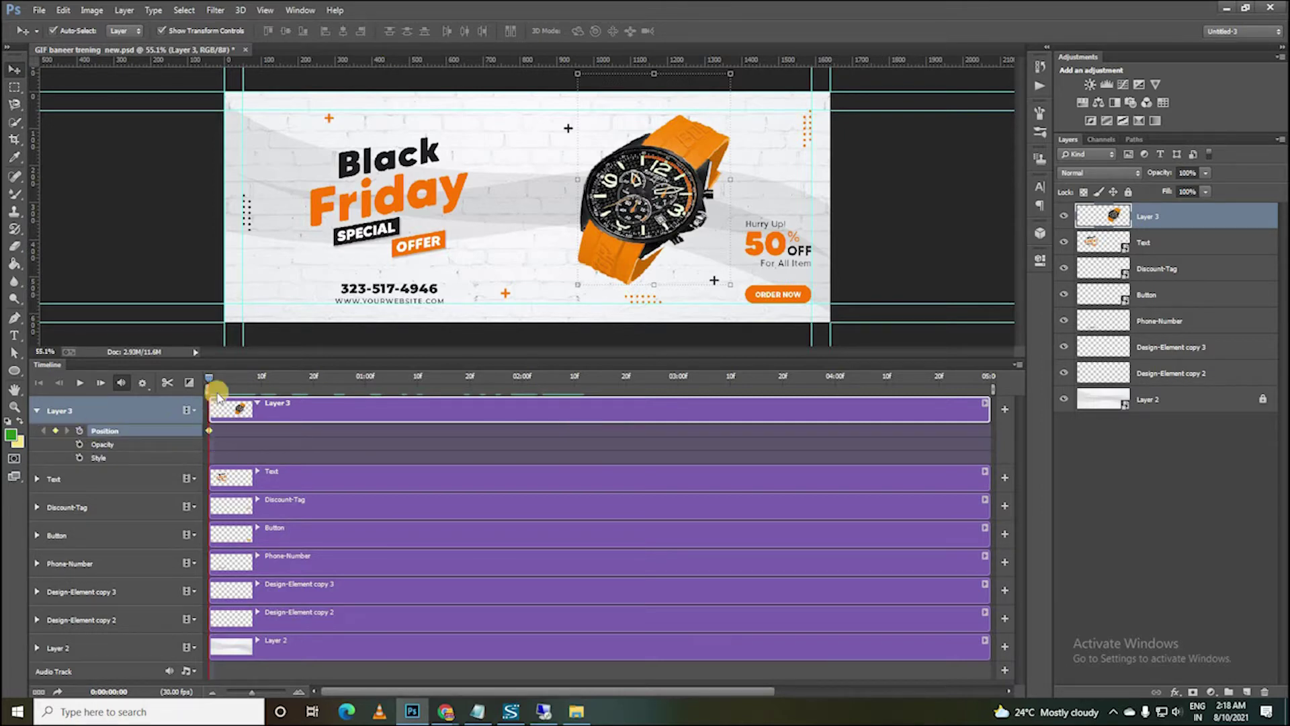
left_click_drag(209, 380, 532, 377)
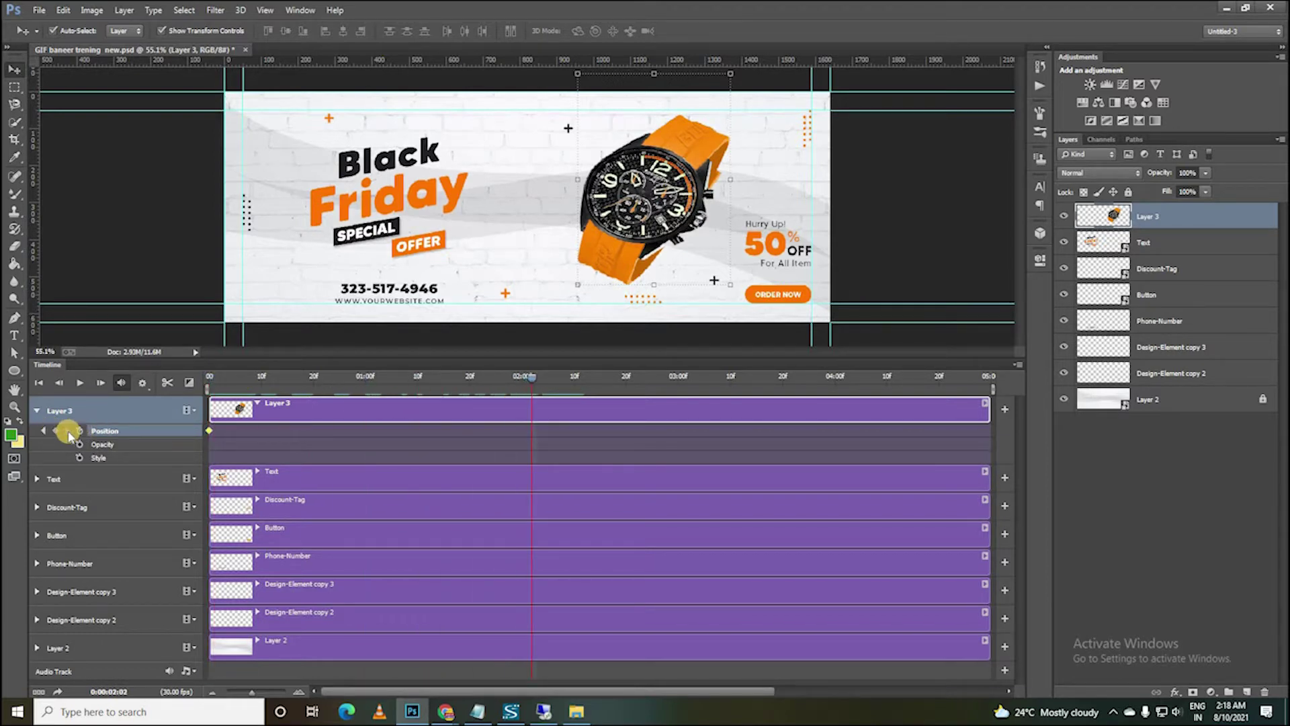
left_click(56, 430)
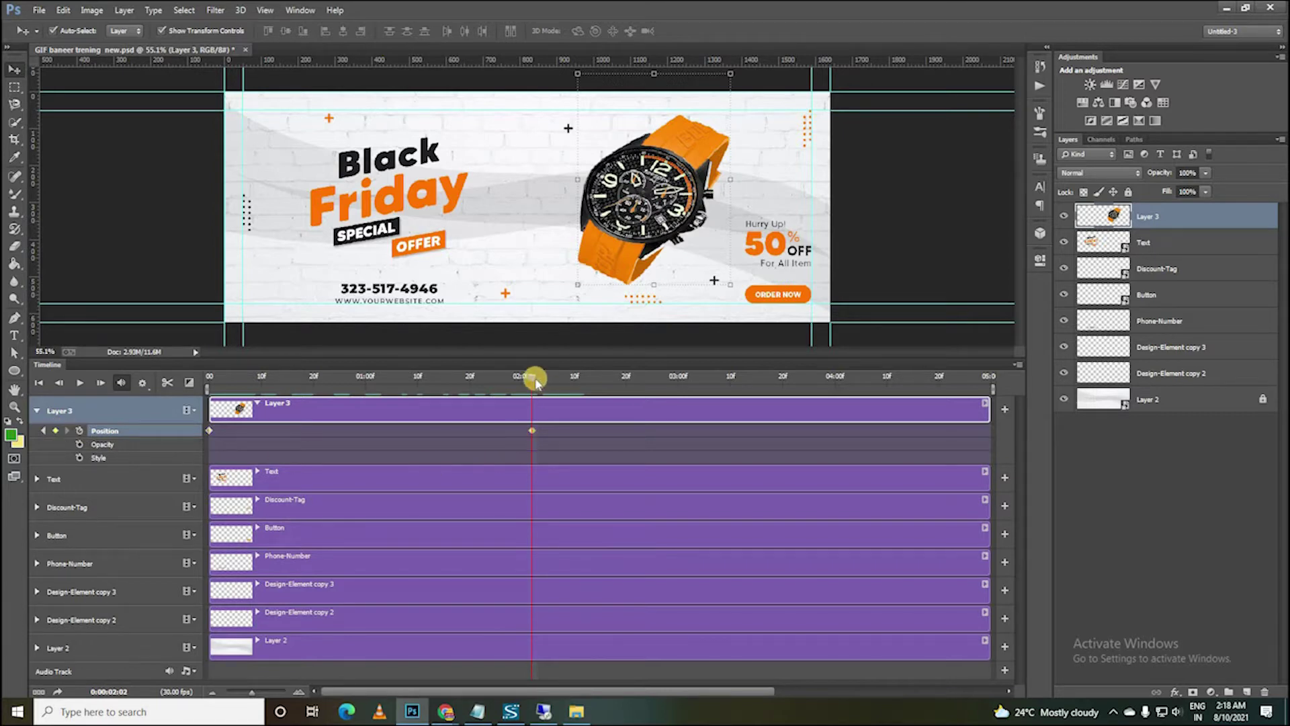
left_click_drag(532, 376, 179, 366)
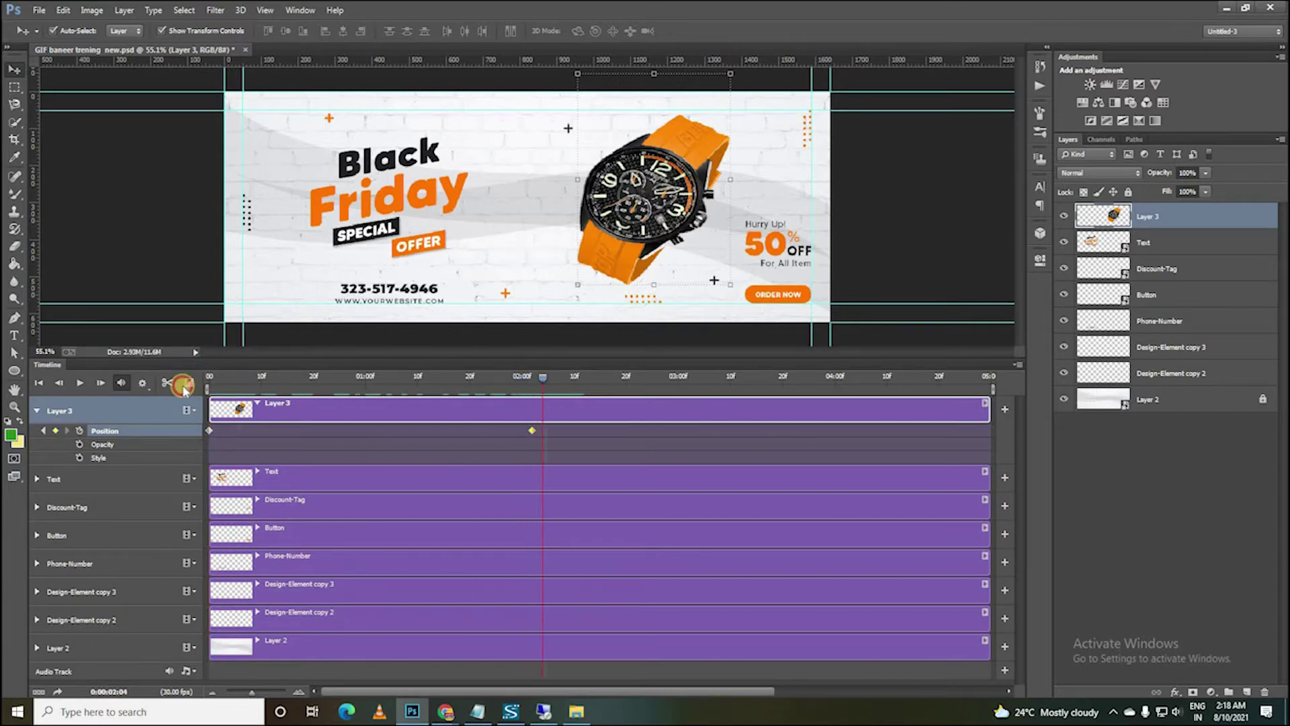
At the first frame, nudge the watch upward until only its strap shows at the banner's top.
left_click(245, 377)
left_click_drag(200, 406, 202, 410)
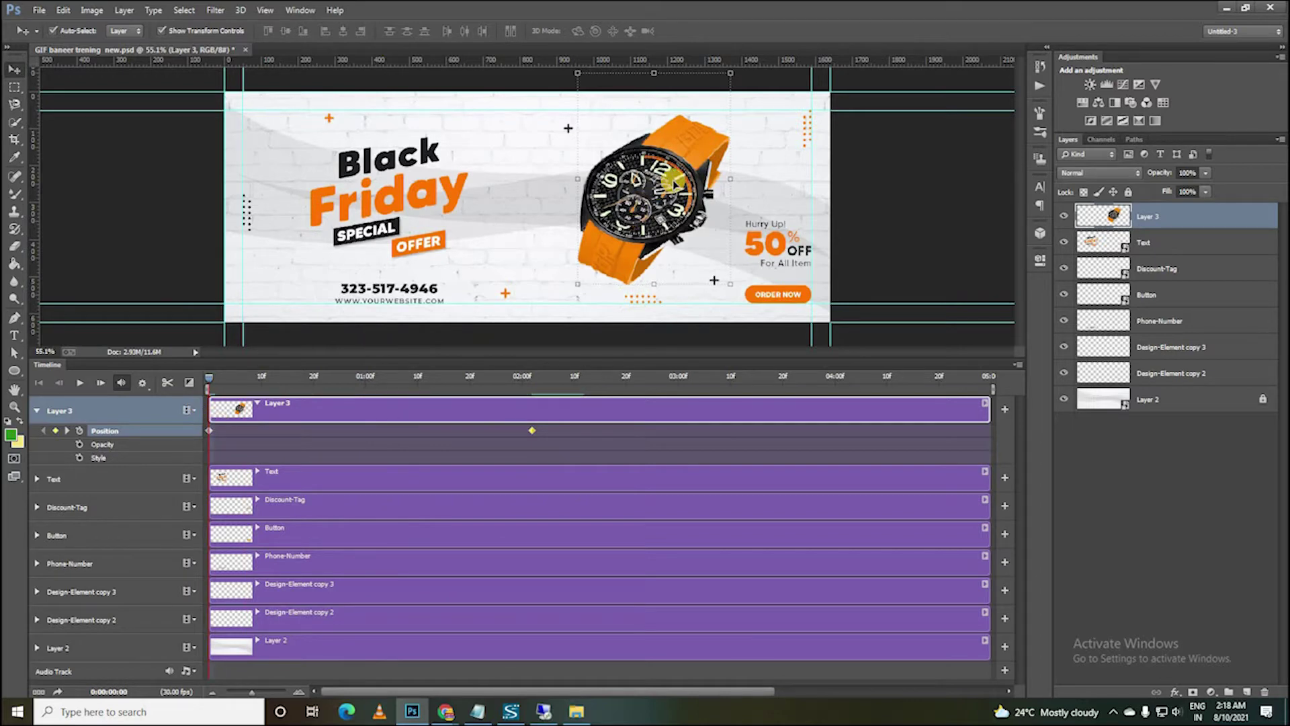
key("Up")
key("Up")
key("Up")
key("Up")
key("Up")
key("Up")
key("Up")
key("Up")
key("Up")
key("Up")
key("Up")
key("Up")
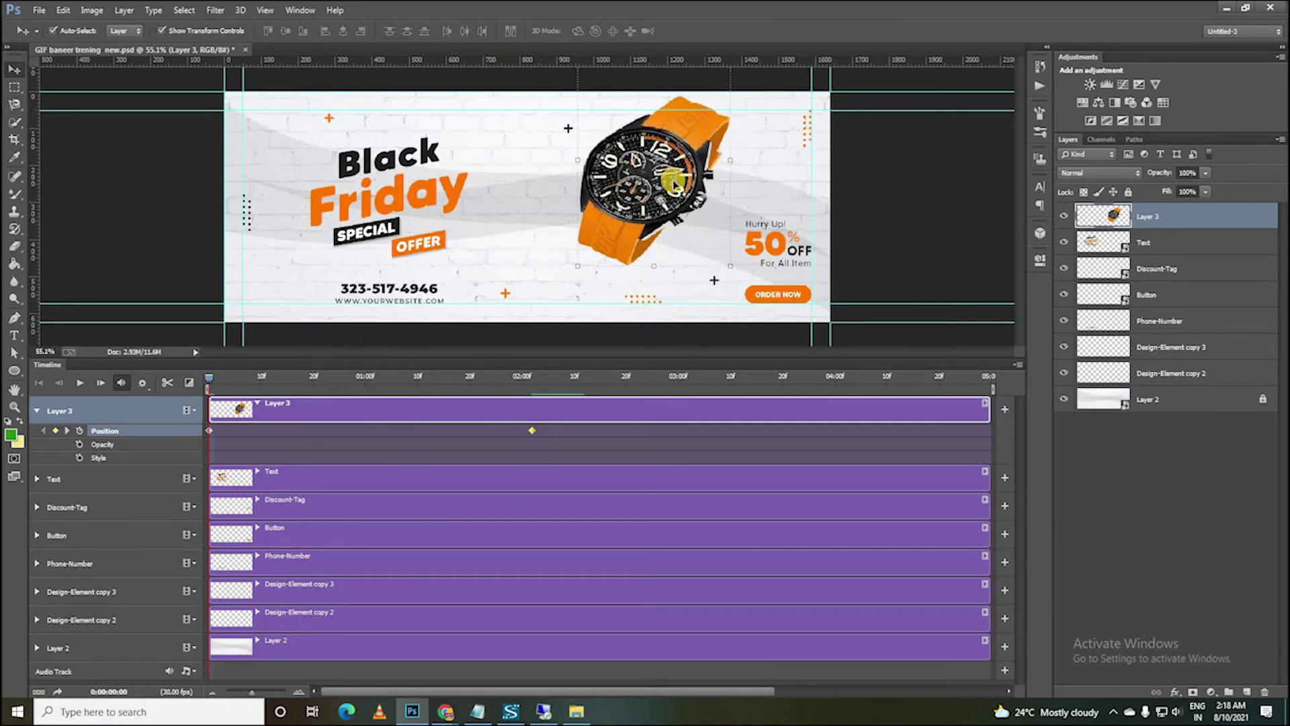
key("Up")
key("Up")
key("Up")
key("Up")
key("Up")
key("Up")
key("Up")
key("Up")
key("Up")
key("Up")
key("Up")
key("Up")
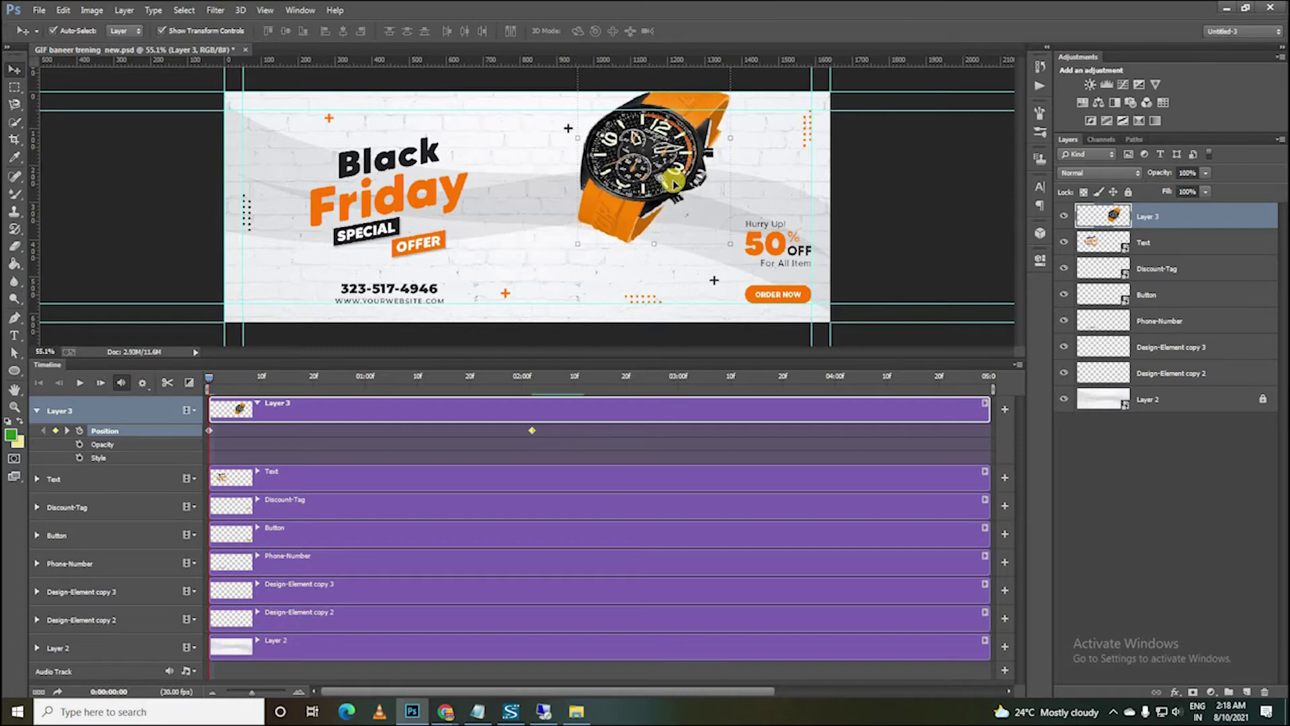
key("Up")
key("Up")
key("Up")
key("Up")
key("Up")
key("Up")
key("Up")
key("Up")
key("Up")
key("Up")
key("Up")
key("Up")
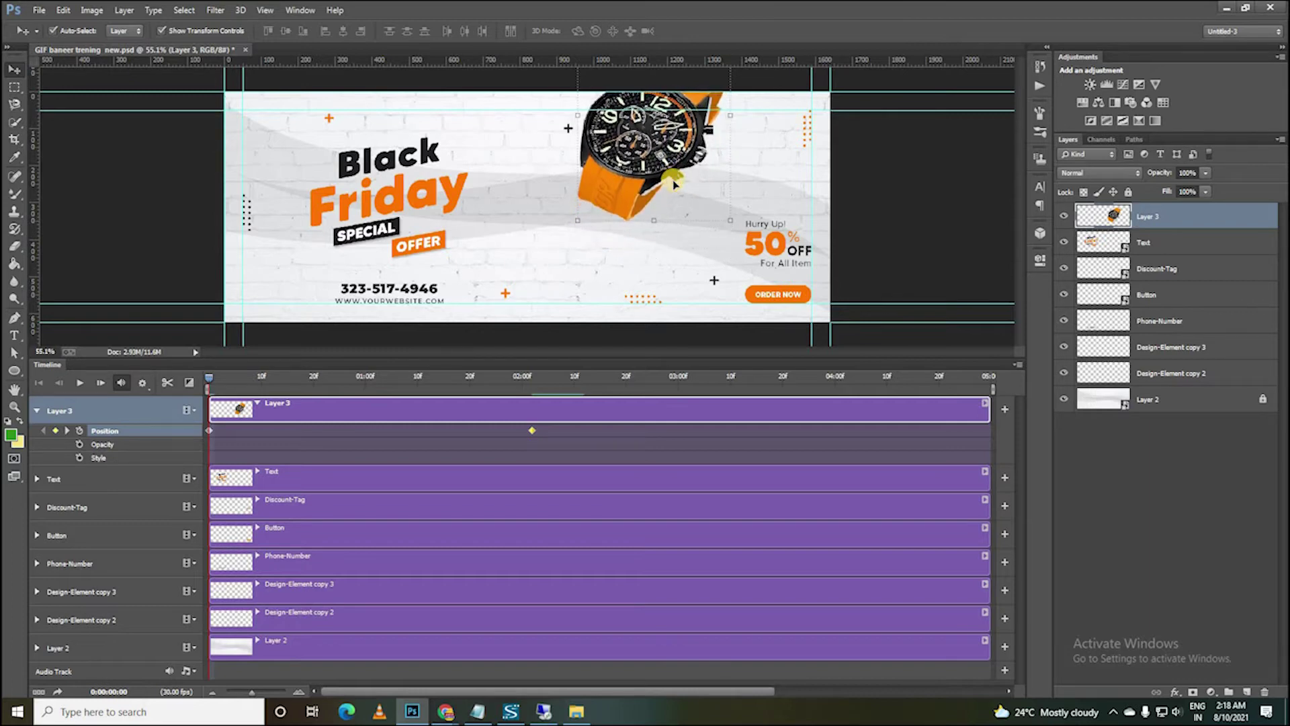
key("Up")
key("Up")
key("Up")
key("Up")
key("Up")
key("Up")
key("Up")
key("Up")
key("Up")
key("Up")
key("Up")
key("Up")
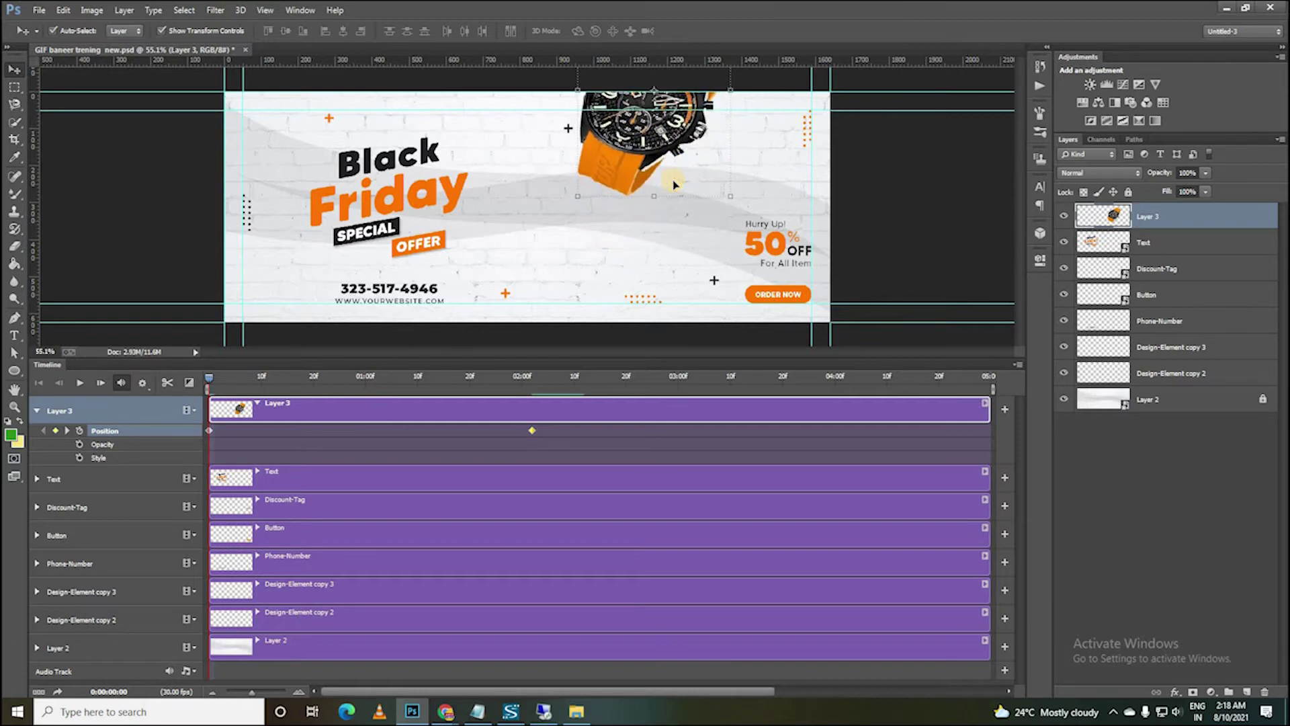
key("Up")
key("Up")
key("Up")
key("Up")
key("Up")
key("Up")
key("Up")
key("Up")
key("Up")
key("Up")
key("Up")
key("Up")
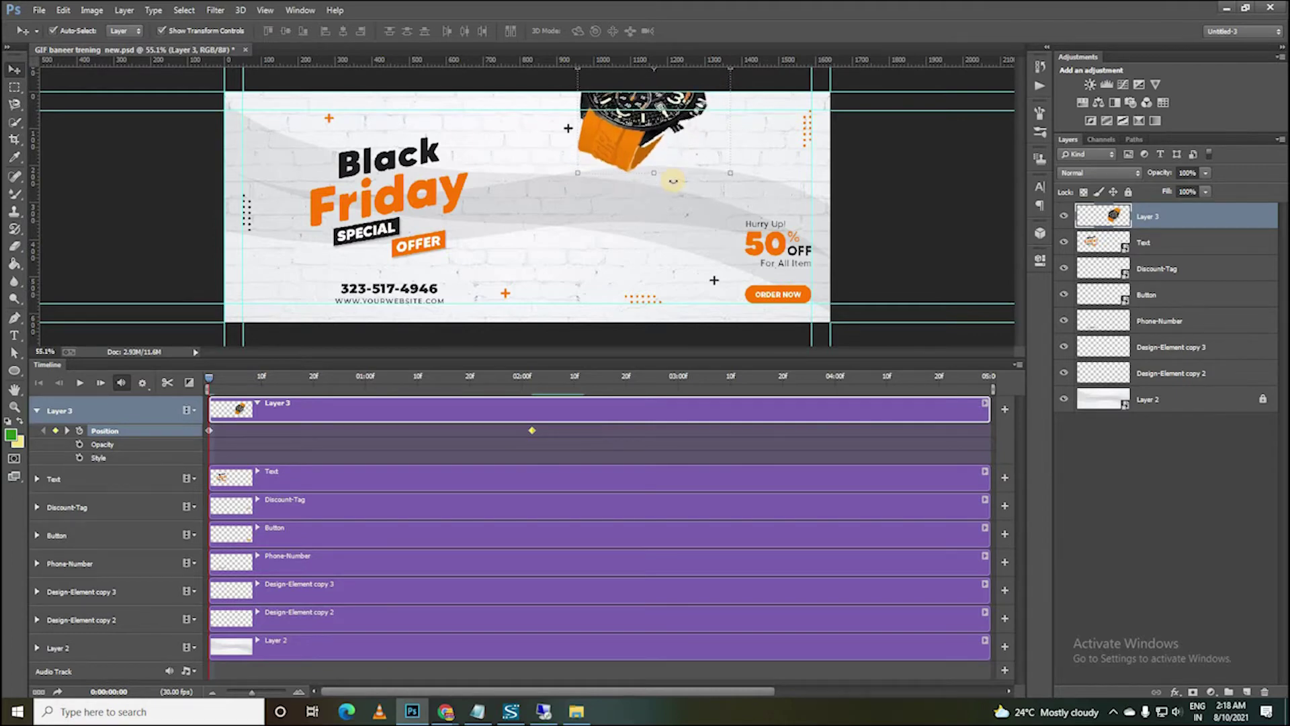
key("Up")
key("Up")
key("Up")
key("Up")
key("Up")
key("Up")
key("Up")
key("Up")
key("Up")
key("Up")
key("Up")
key("Up")
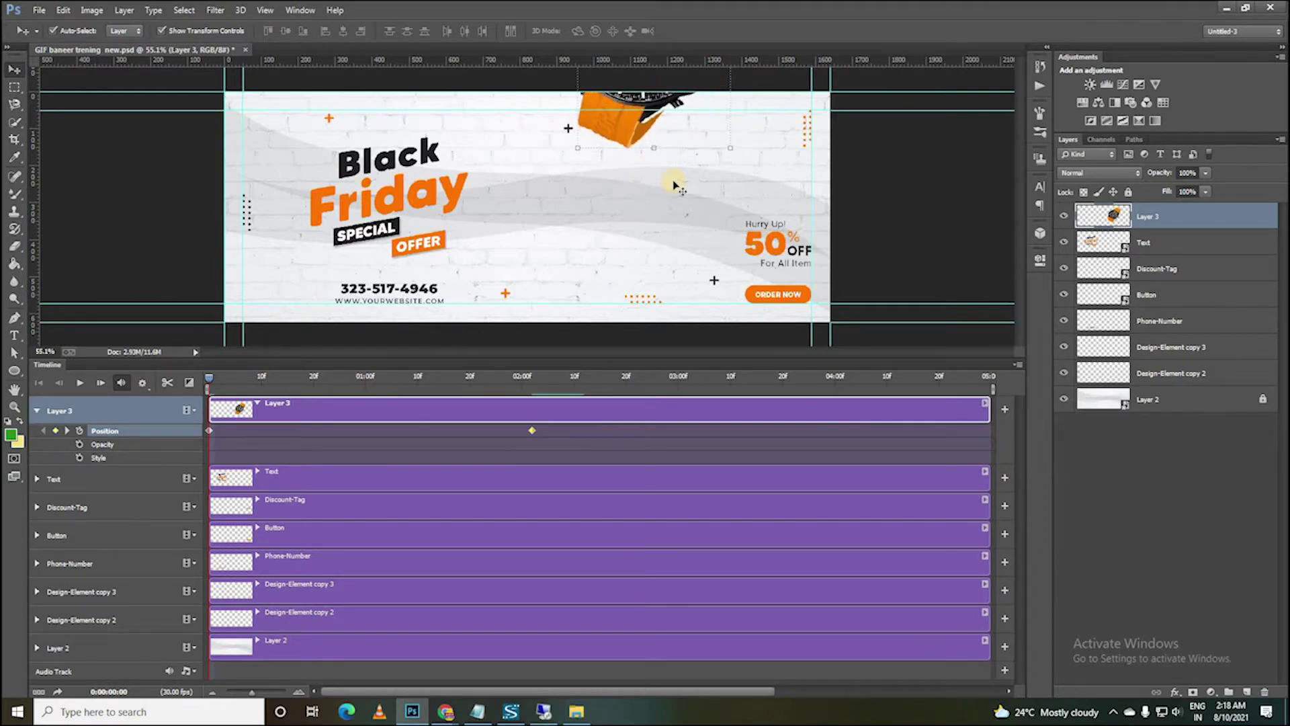
key("Up")
key("Up")
key("Up")
key("Up")
key("Up")
key("Up")
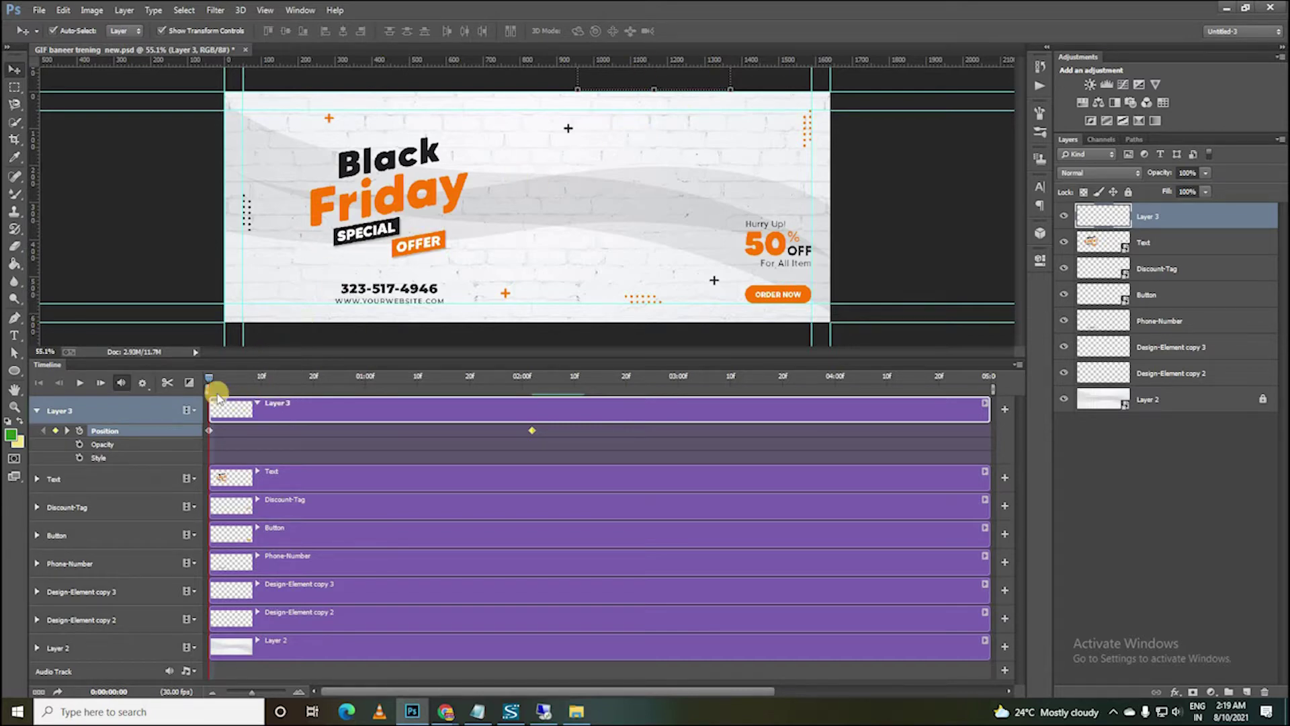
left_click_drag(210, 382, 531, 406)
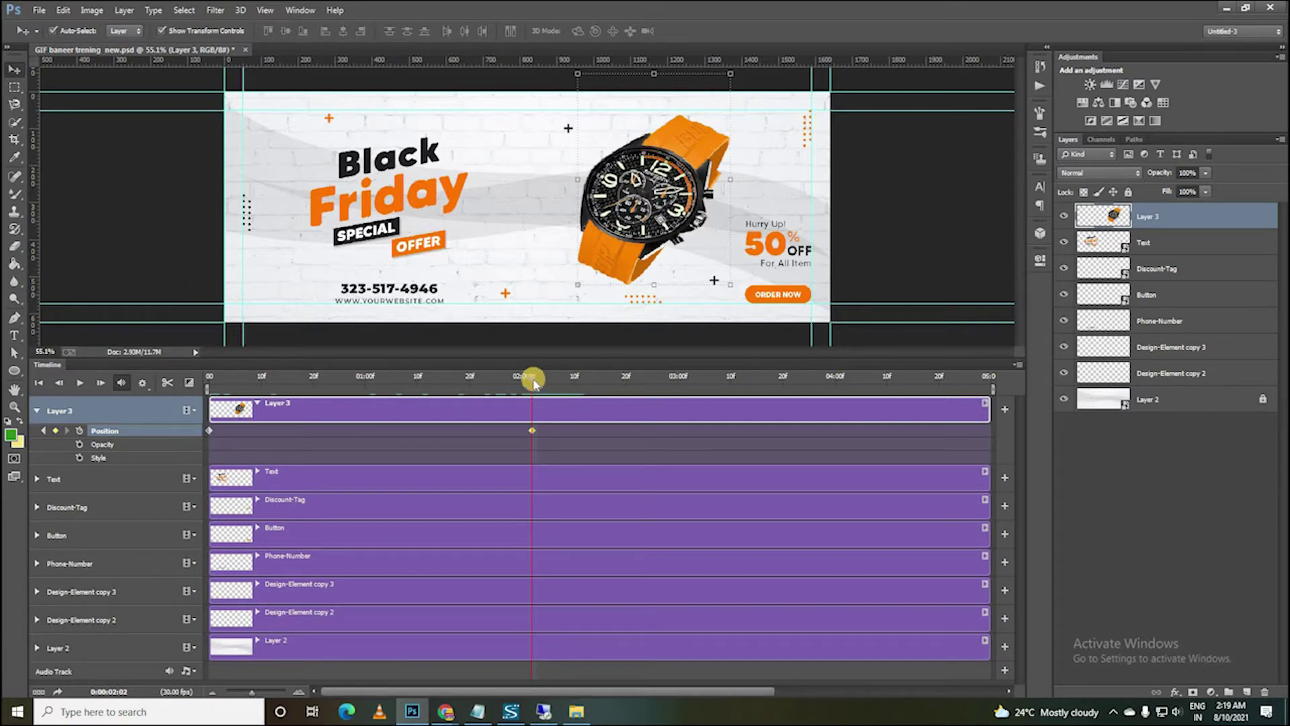
left_click(206, 393)
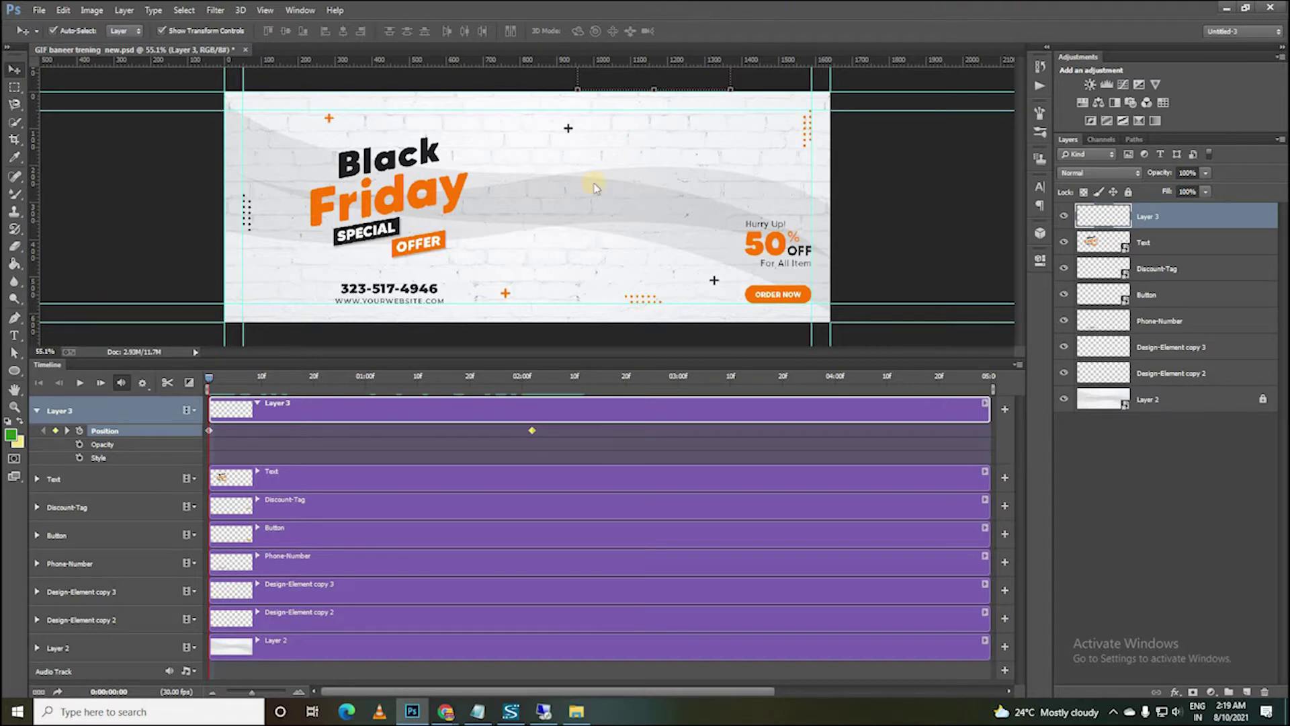
left_click_drag(210, 377, 370, 378)
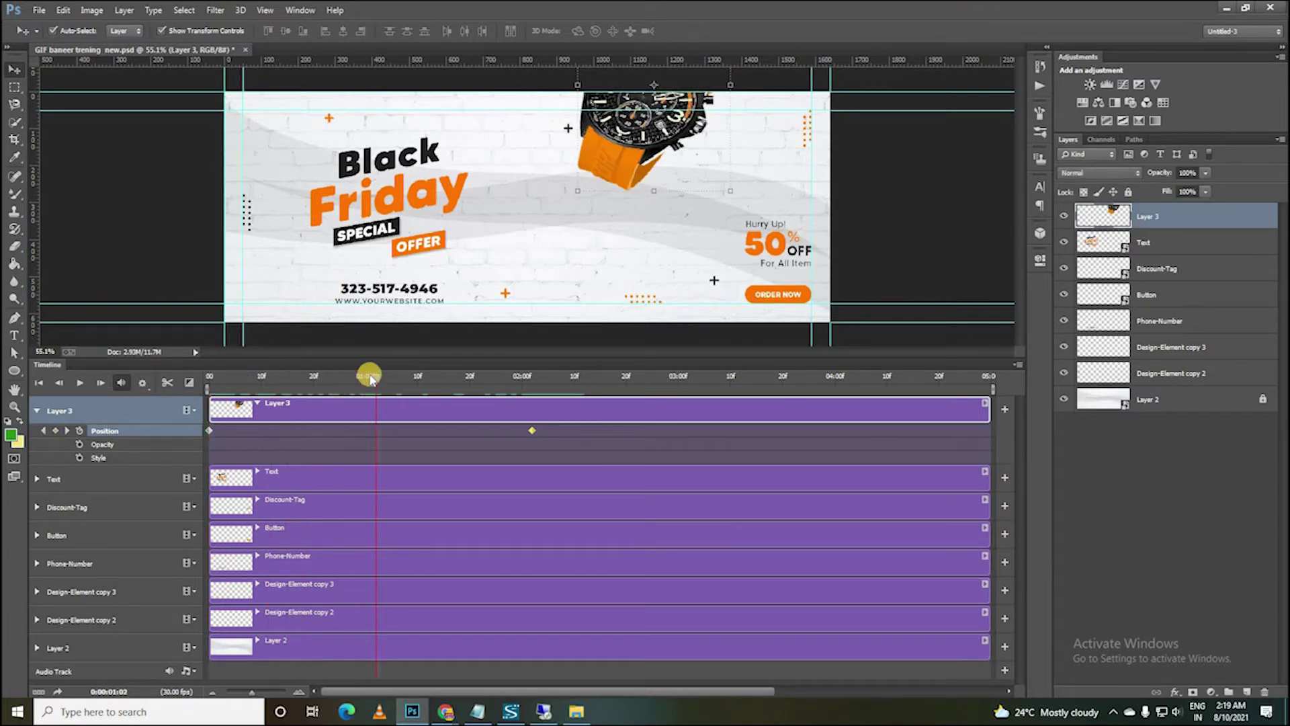
left_click(86, 388)
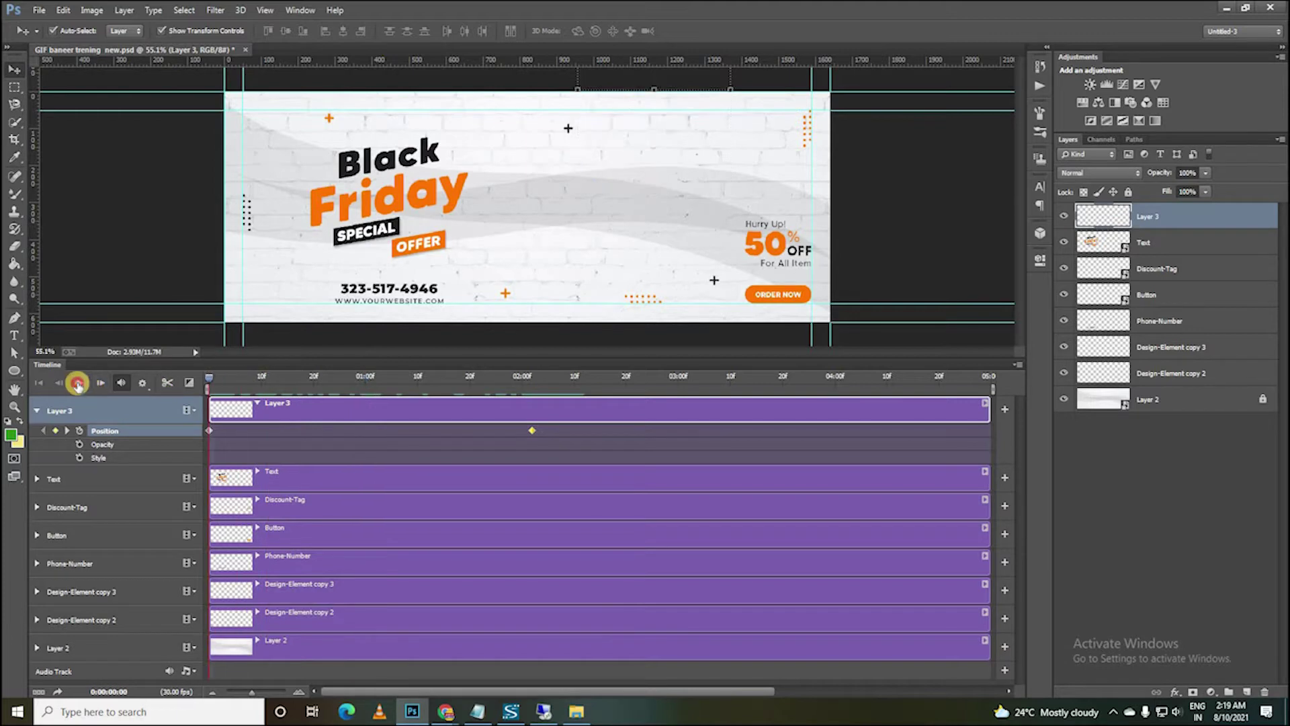
left_click(78, 383)
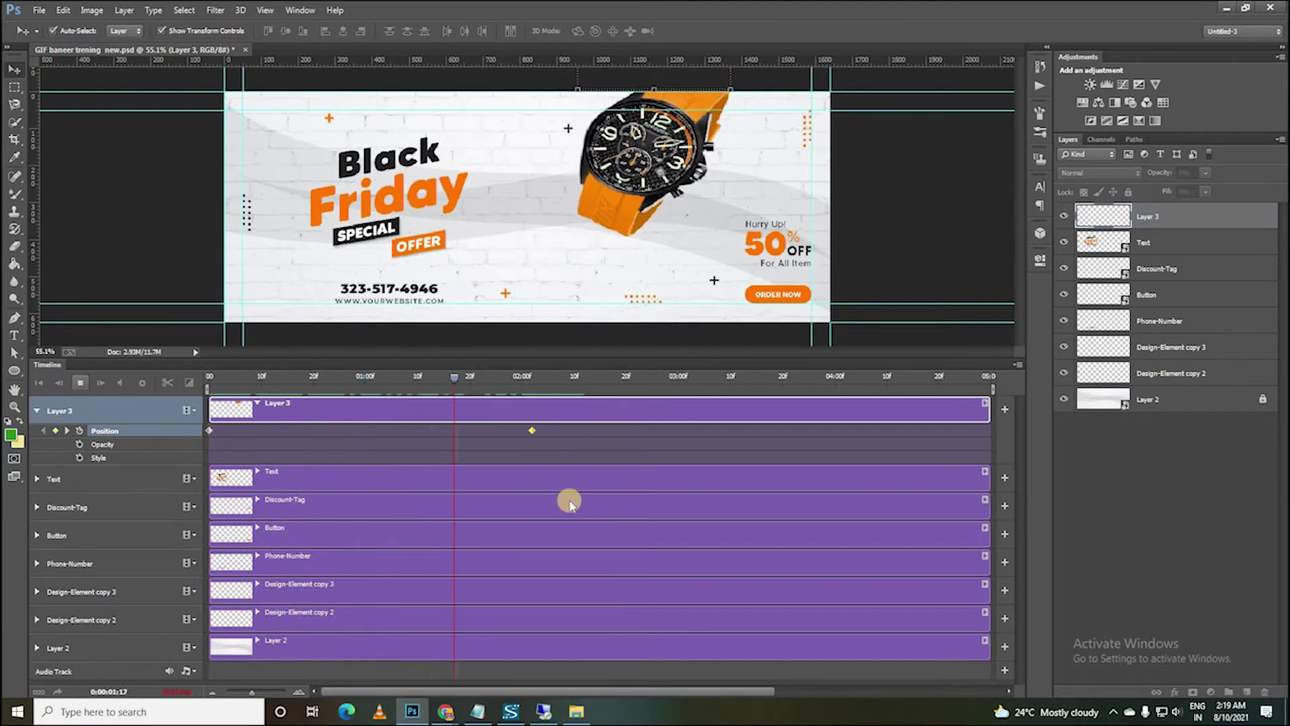
left_click(533, 422)
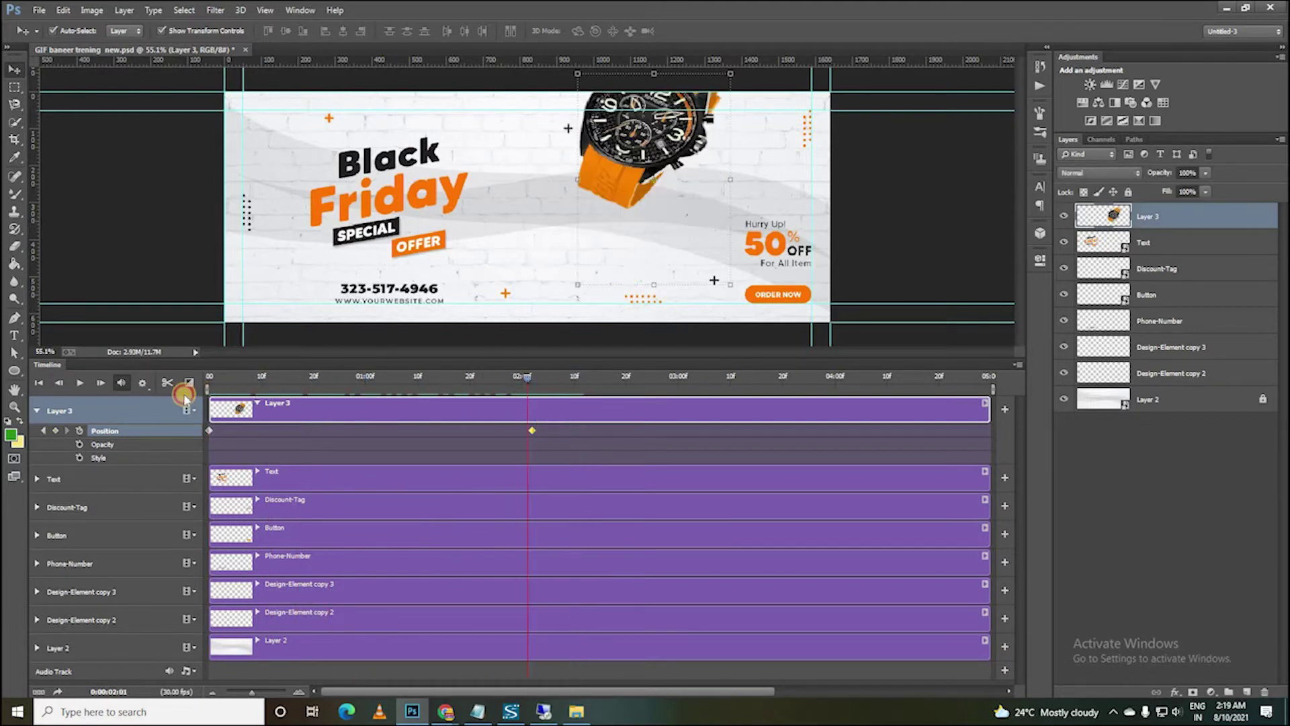
key("Home")
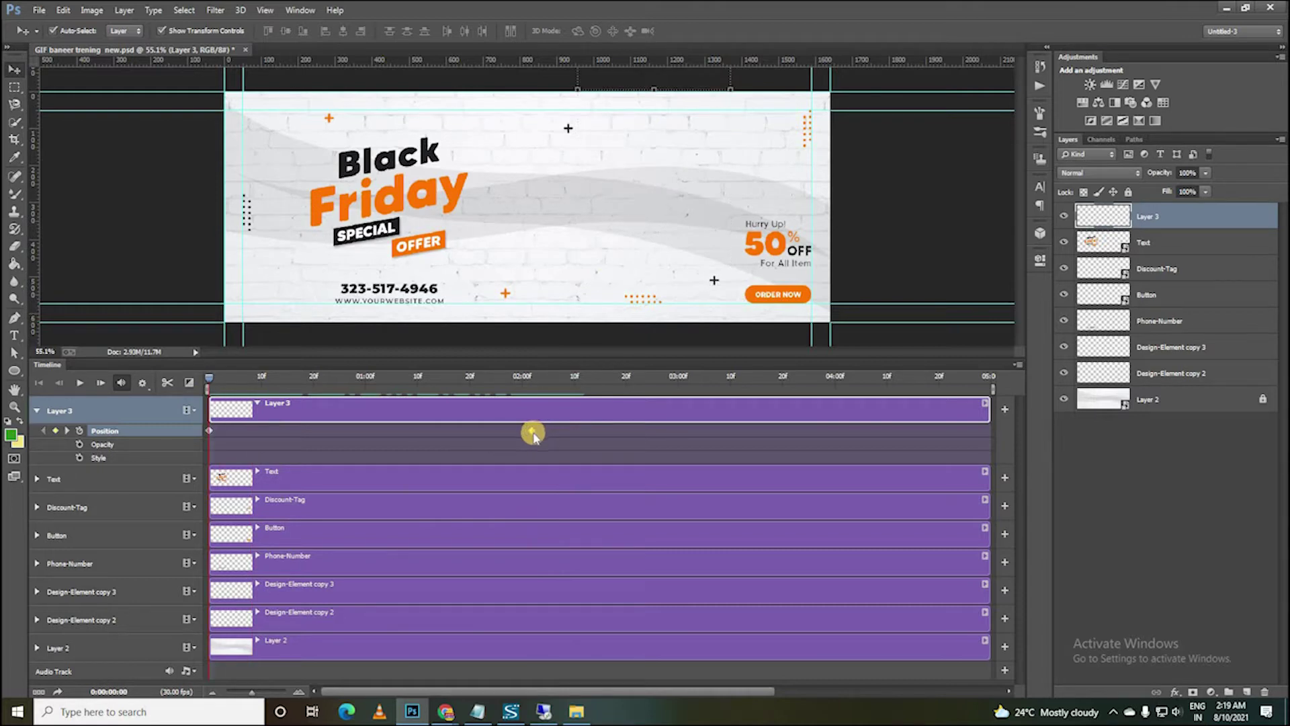
Move the watch's landing Position keyframe earlier to about 1 second and preview the drop.
left_click_drag(530, 433, 408, 447)
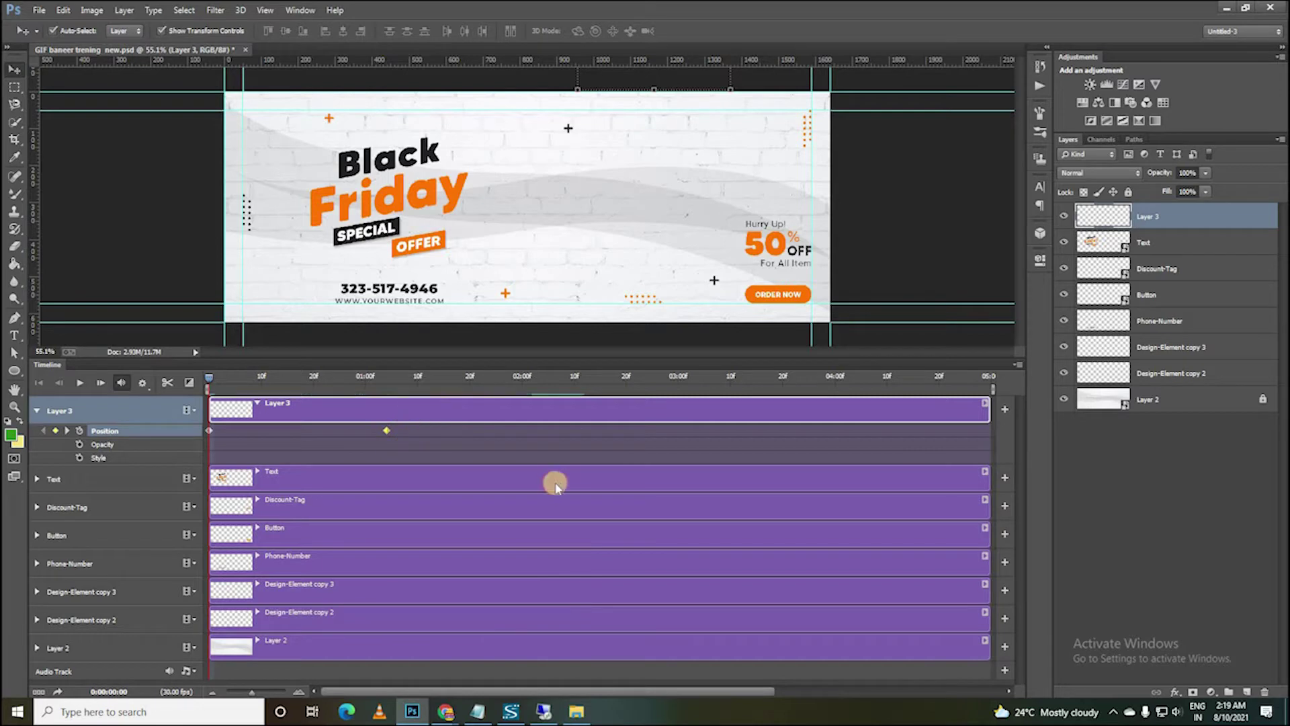
key("space")
left_click(276, 377)
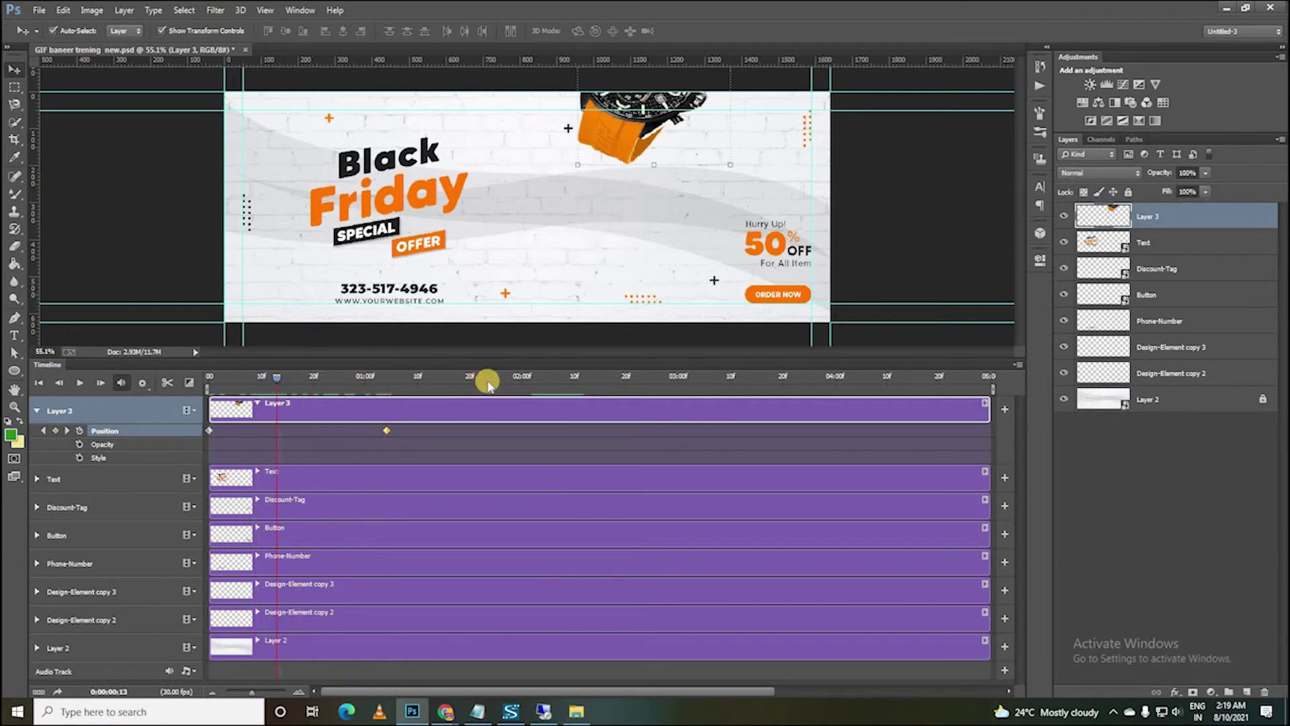
left_click(190, 385)
key("space")
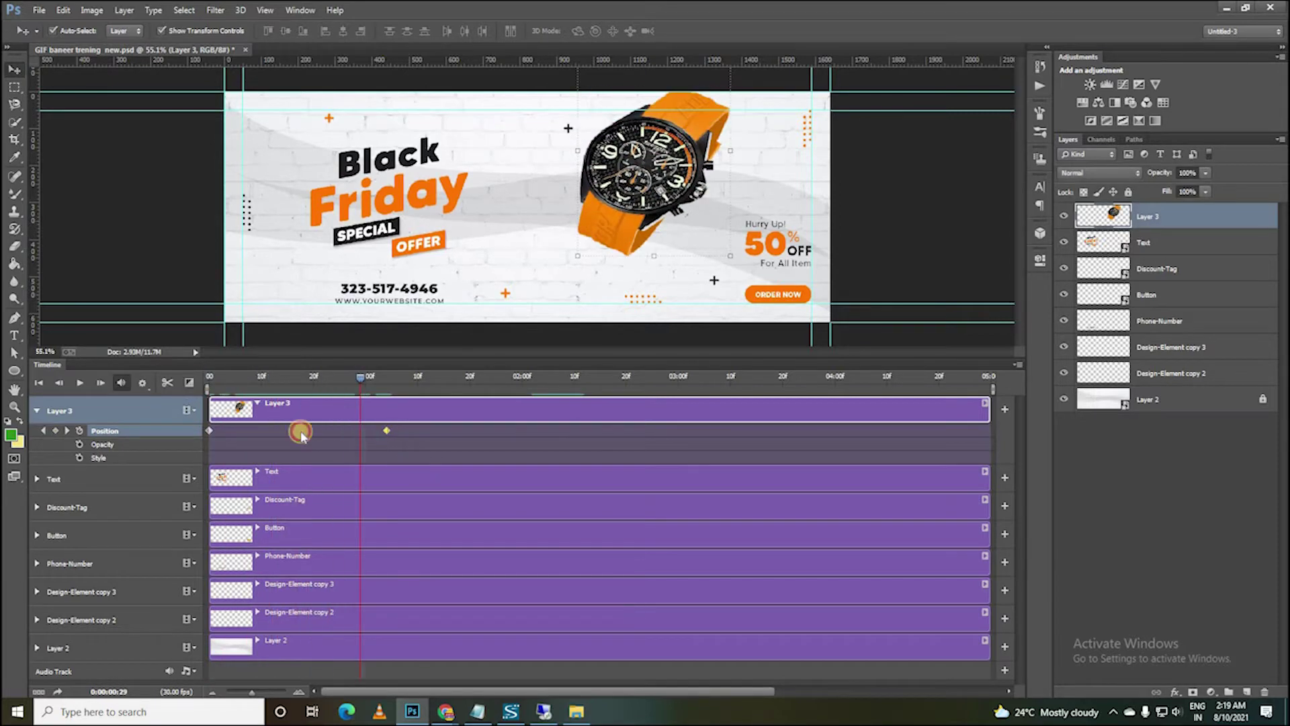
Shift the landing keyframe further to about frame 16, checking the watch at frames 23 and 7.
left_click_drag(386, 431, 292, 430)
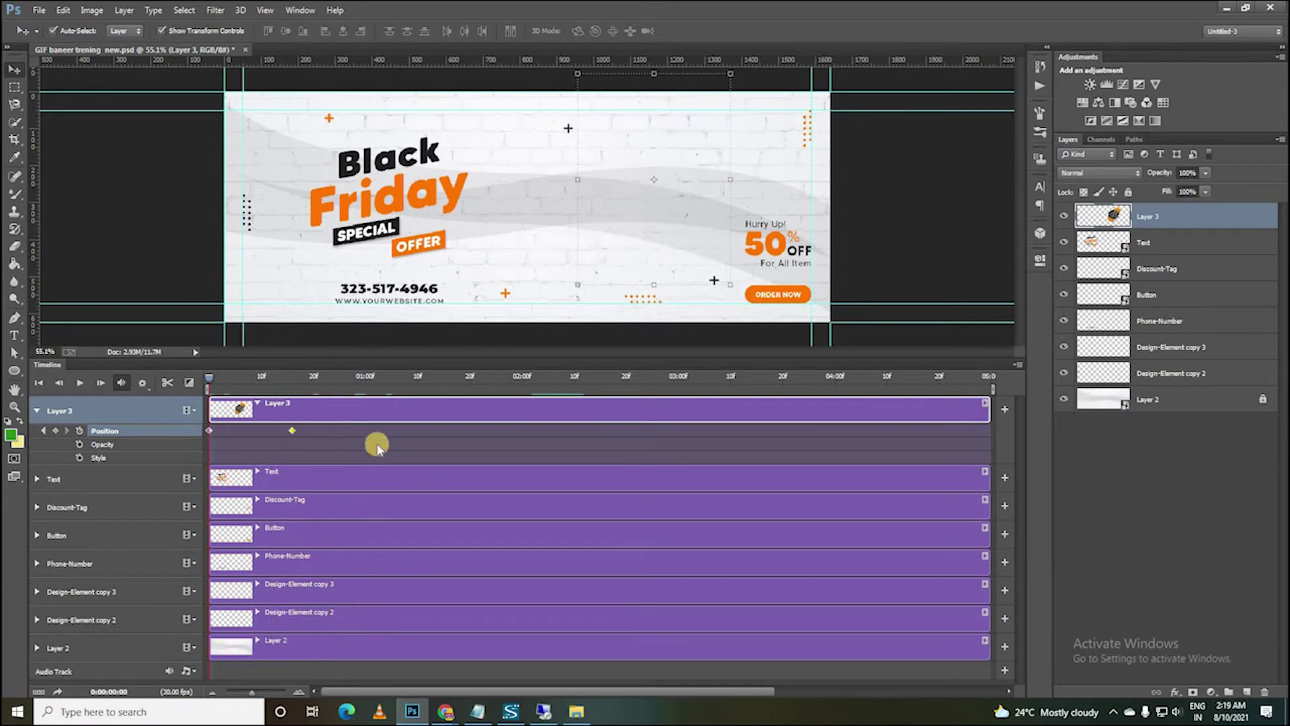
left_click(328, 374)
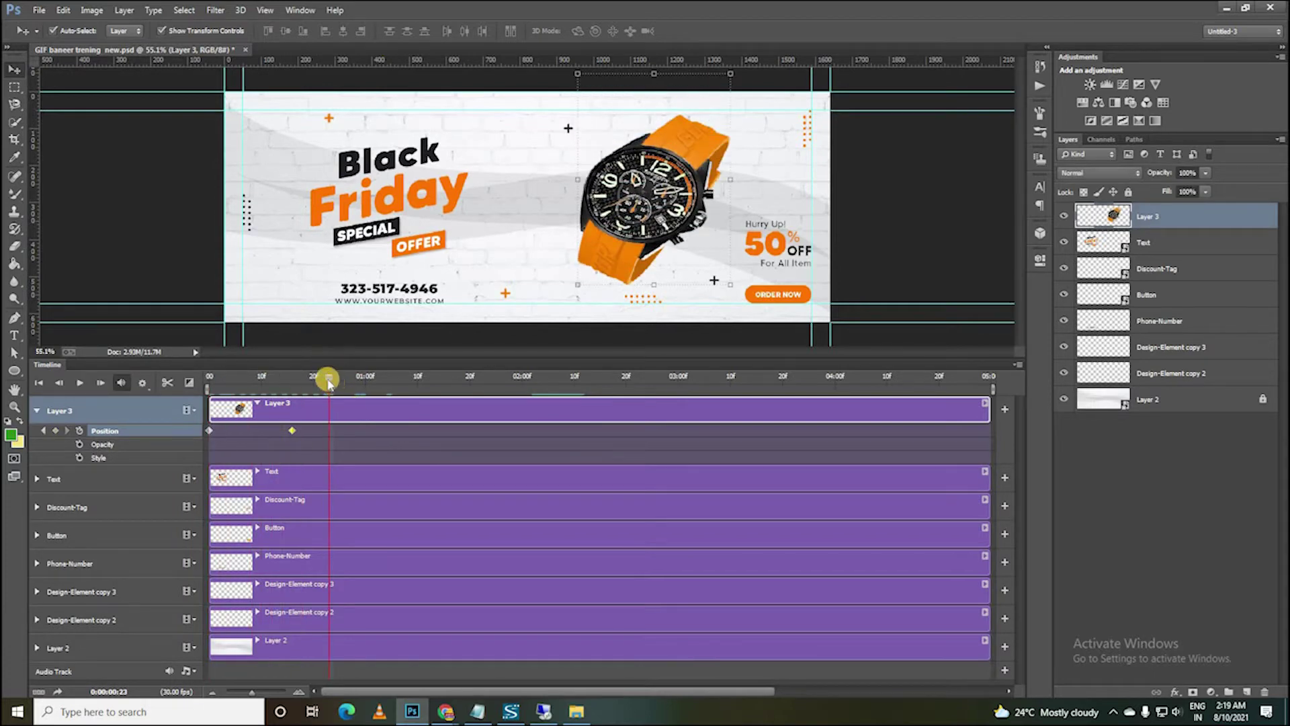
left_click(246, 376)
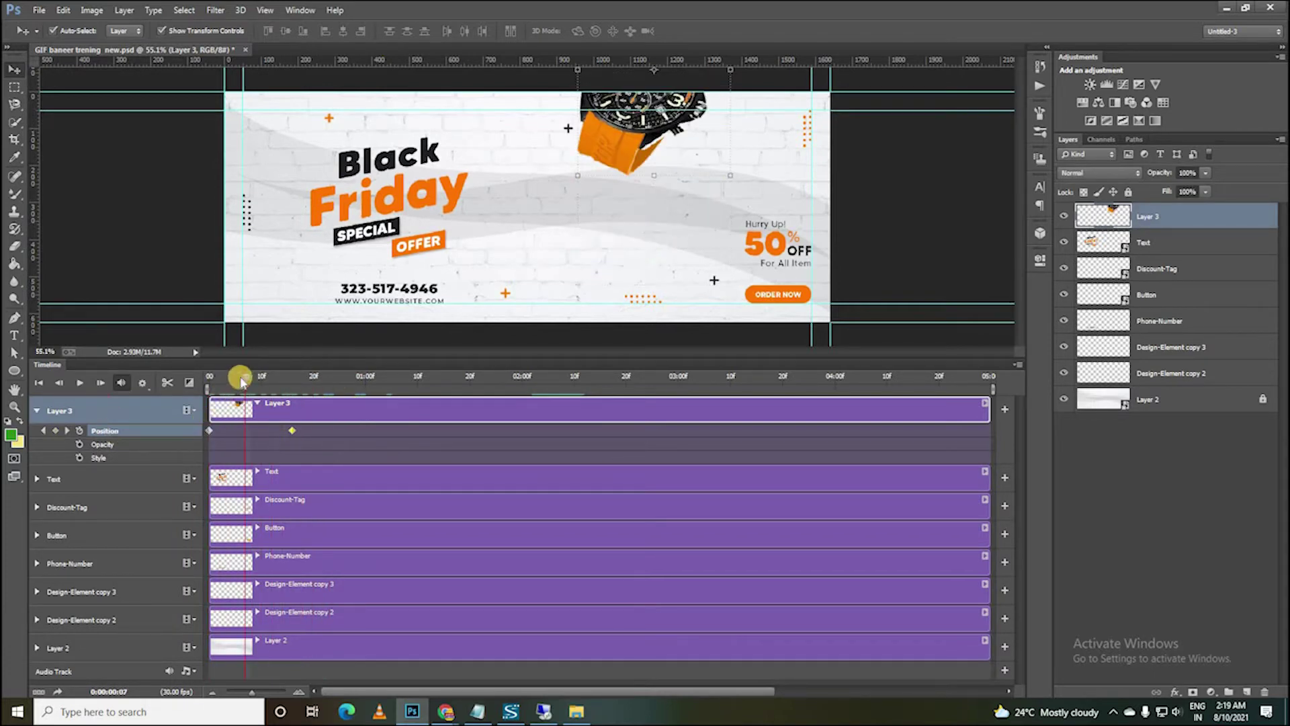
left_click_drag(240, 378, 191, 387)
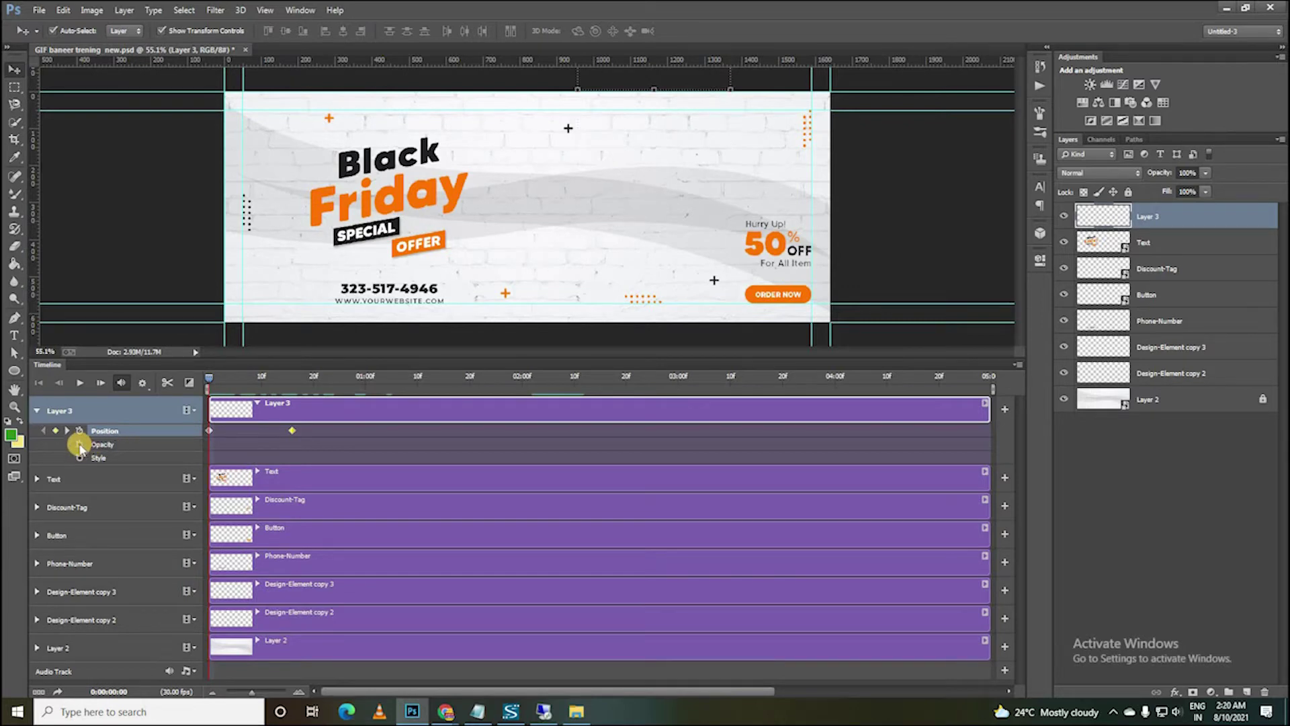
Add Opacity keyframes to the watch layer at the first frame and around frame 16.
left_click(80, 444)
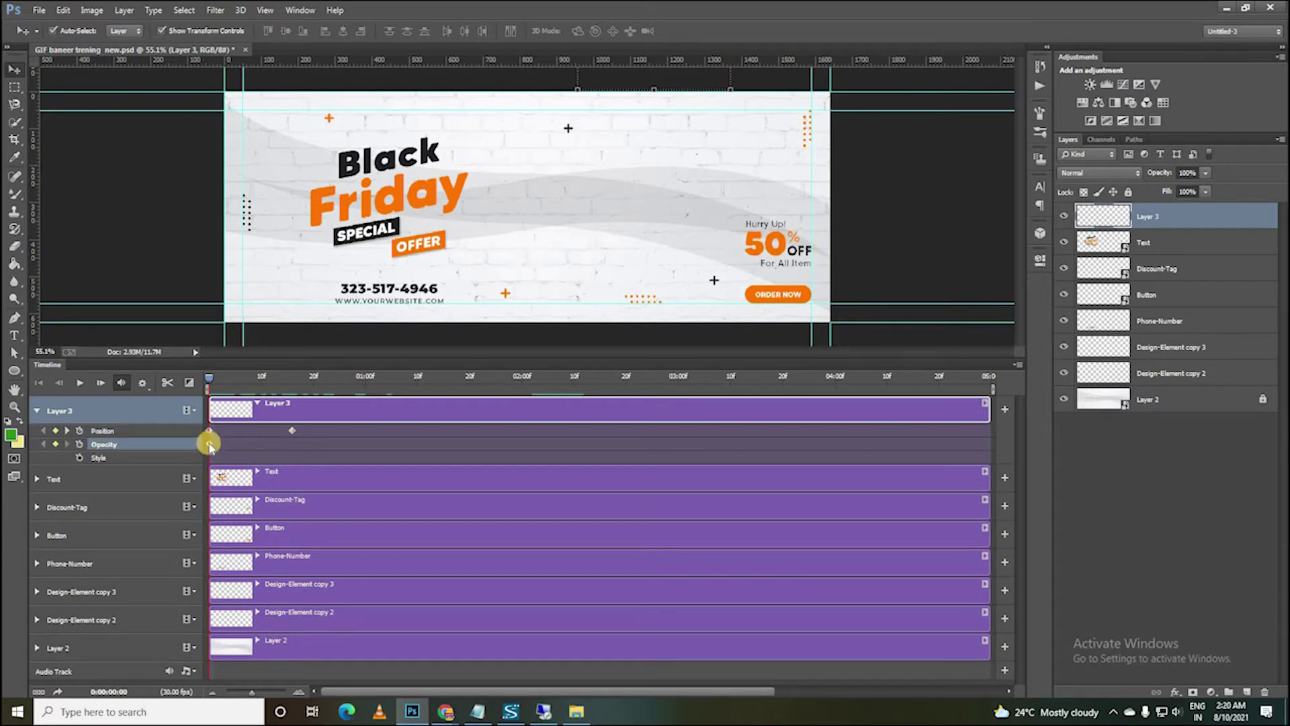
left_click_drag(209, 378, 291, 378)
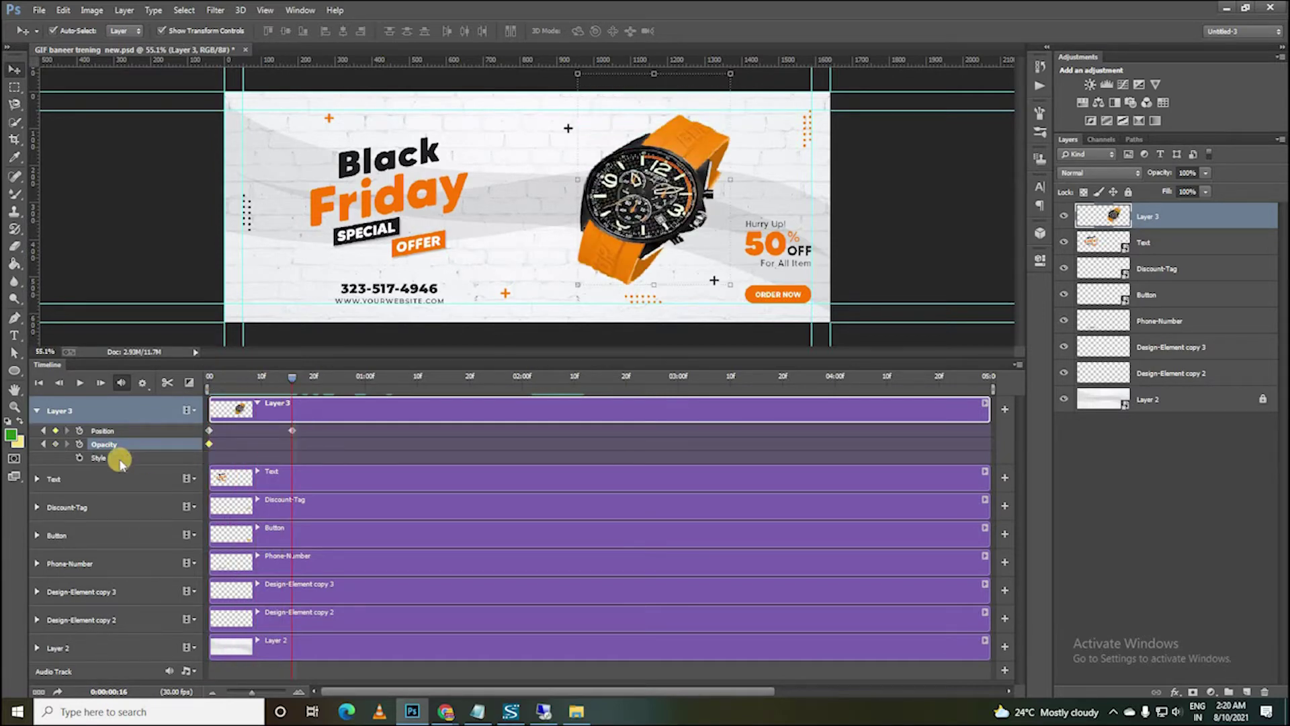
left_click(56, 444)
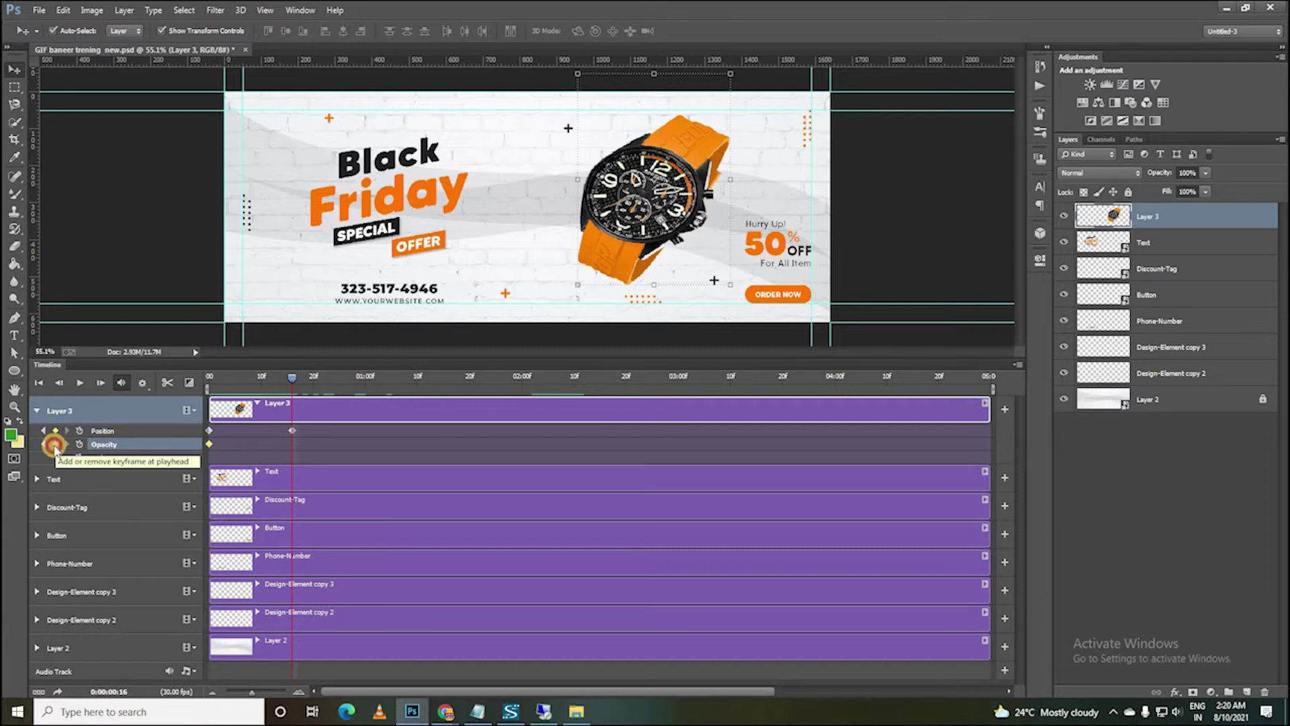
left_click(55, 444)
mouse_move(292, 378)
left_mouse_down()
mouse_move(211, 379)
mouse_move(287, 383)
mouse_move(271, 382)
left_mouse_up()
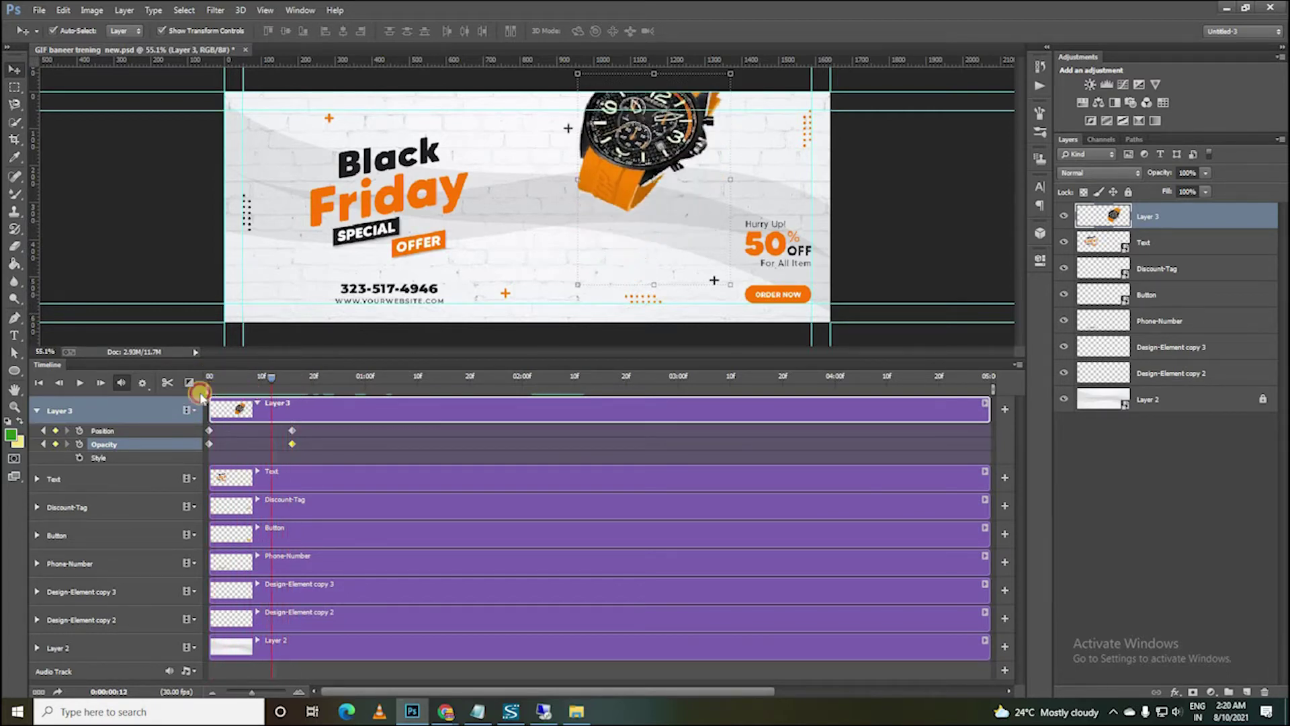
left_click(200, 395)
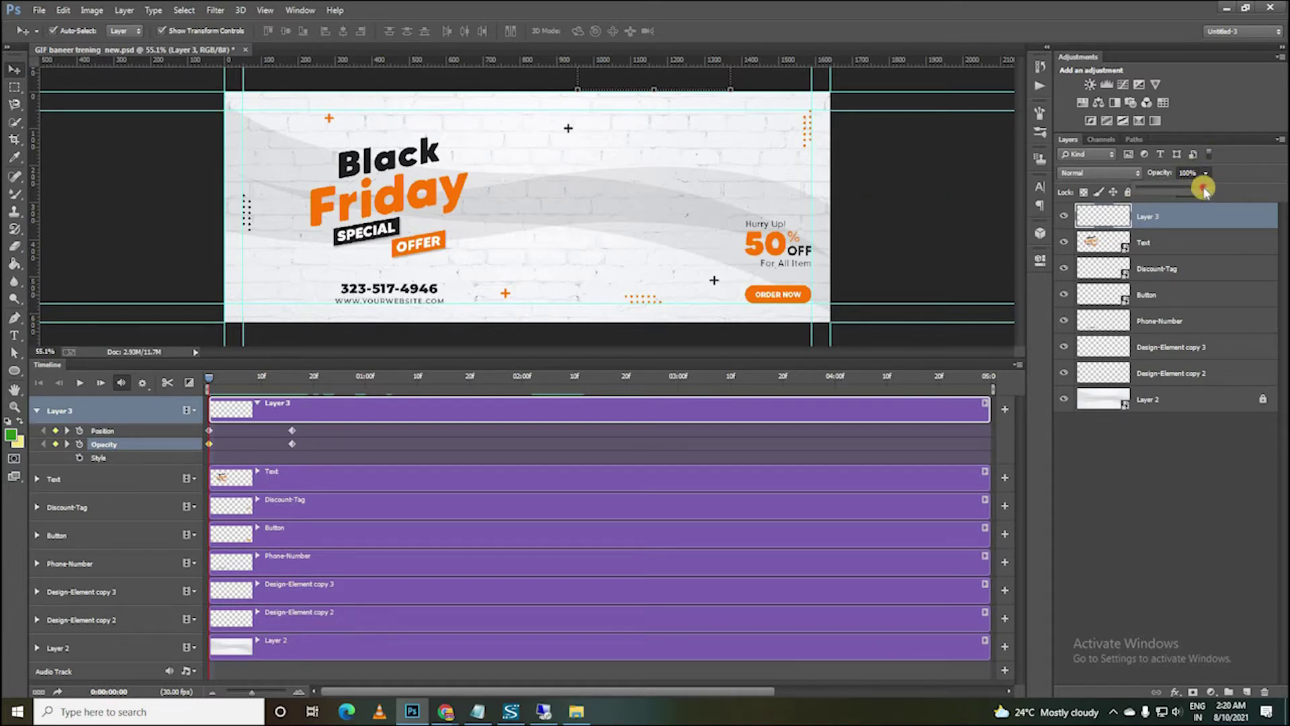
Set the watch layer's opacity to 0% at the first frame and 100% at about frame 15.
left_click_drag(1203, 191, 1183, 194)
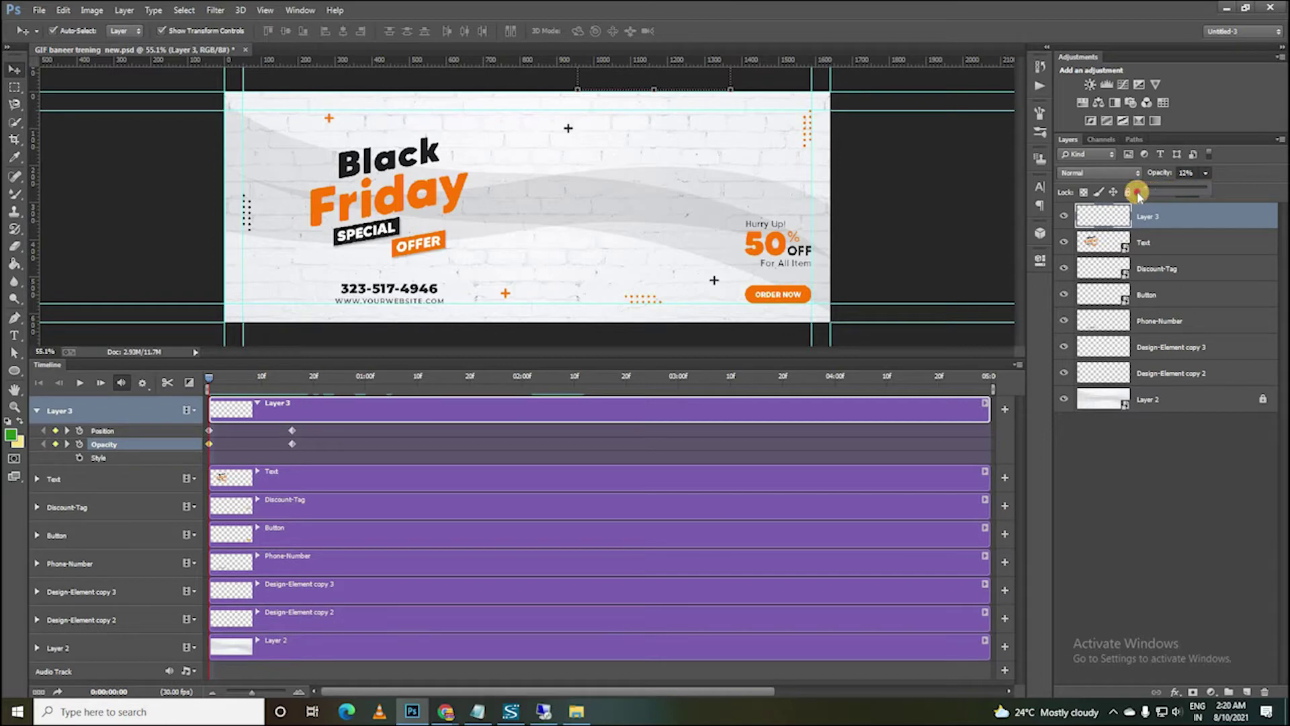
left_click_drag(1129, 193, 1124, 194)
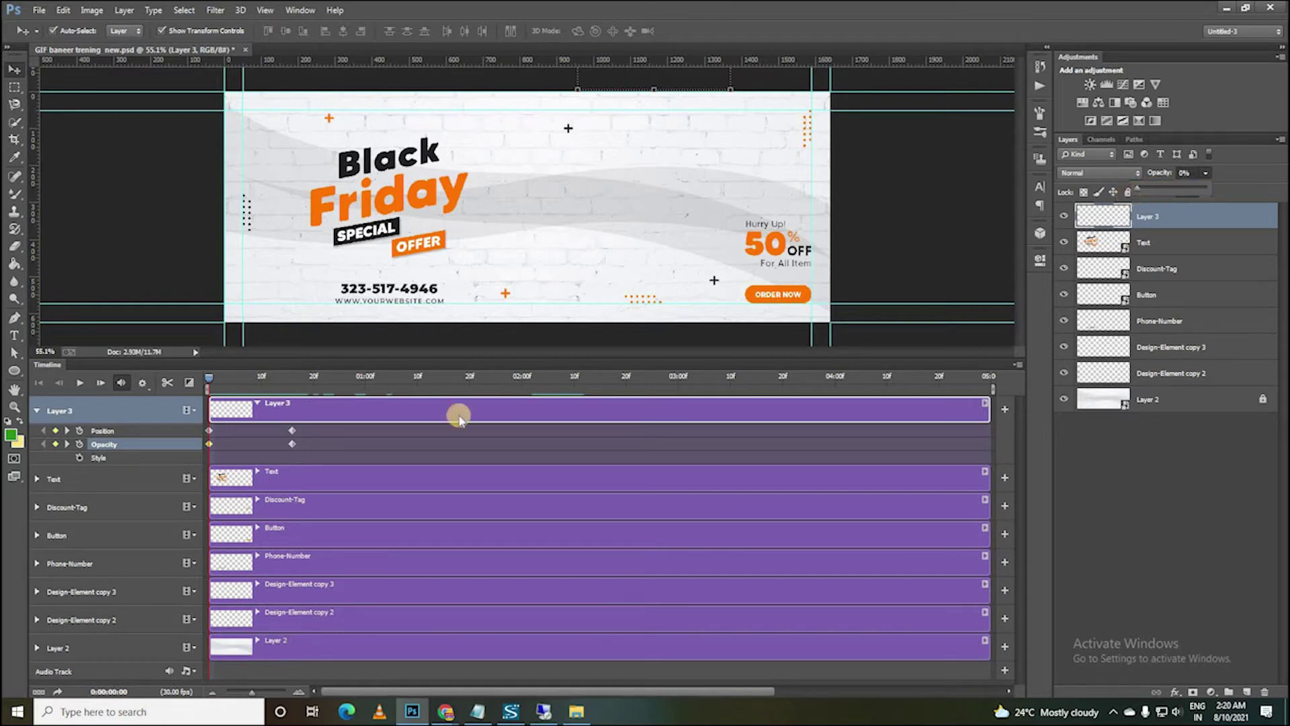
left_click(209, 444)
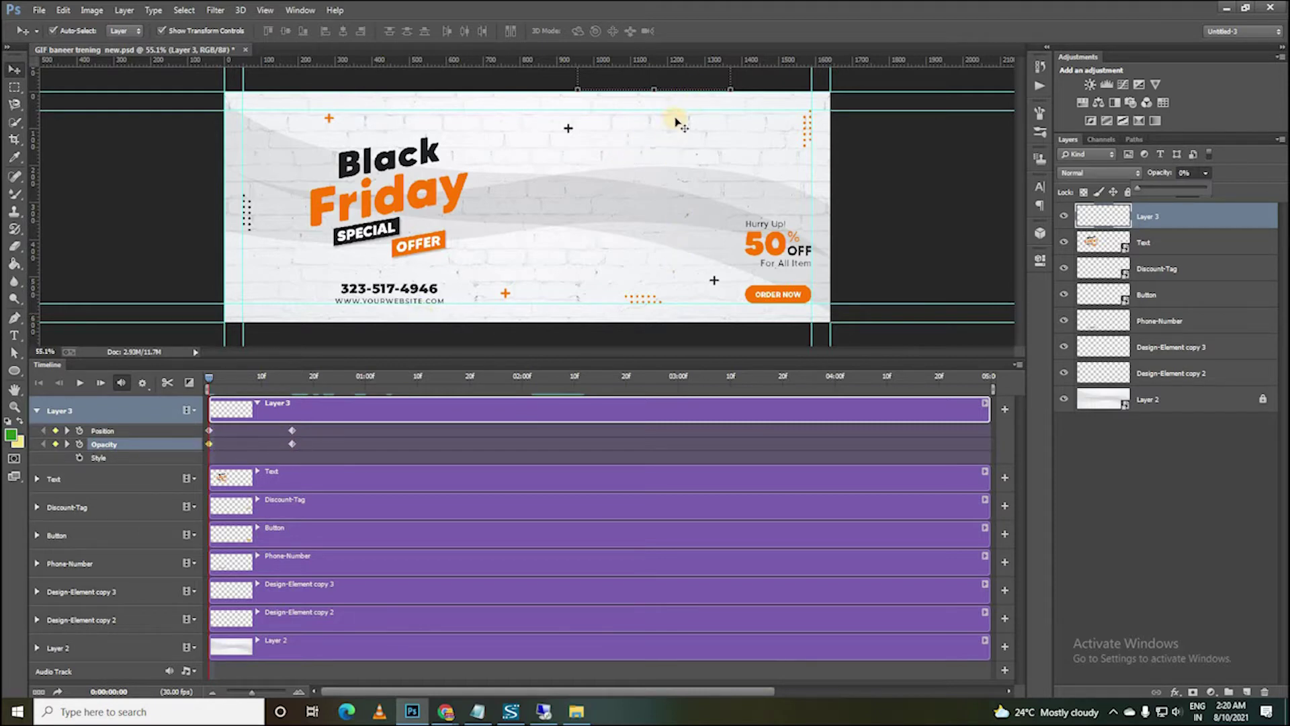
left_click(210, 445)
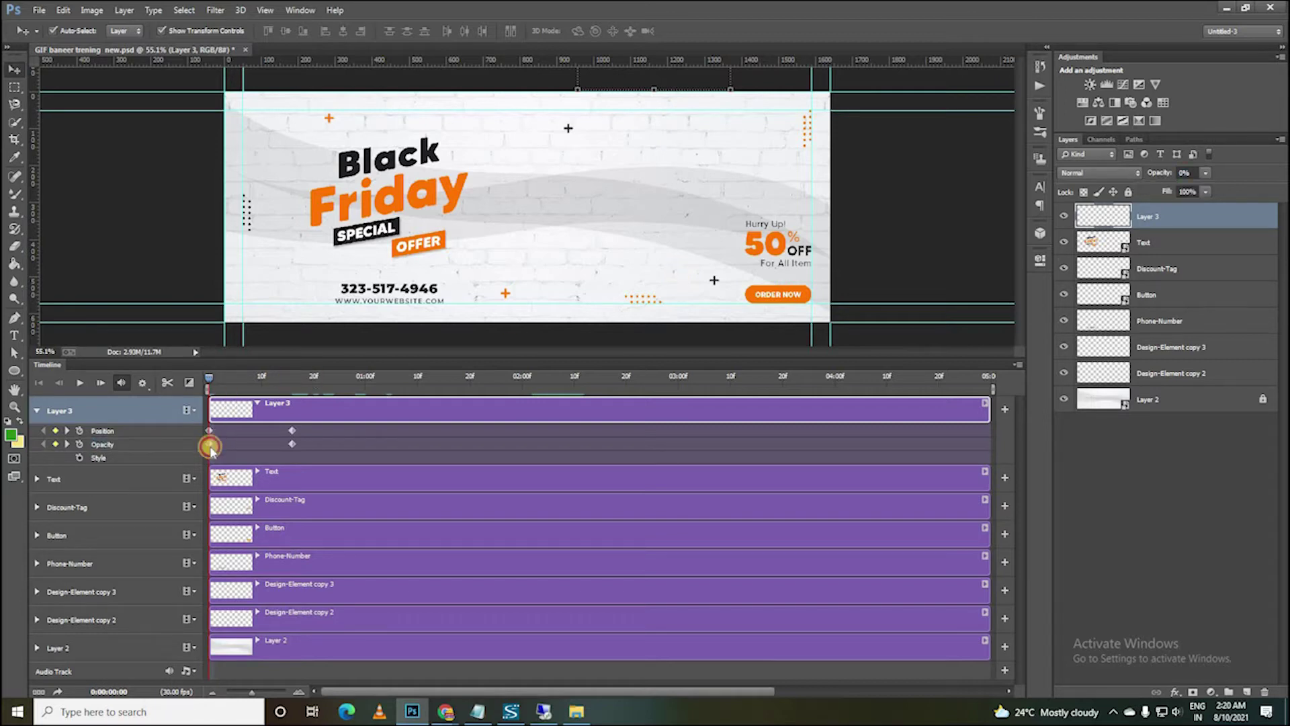
left_click(210, 445)
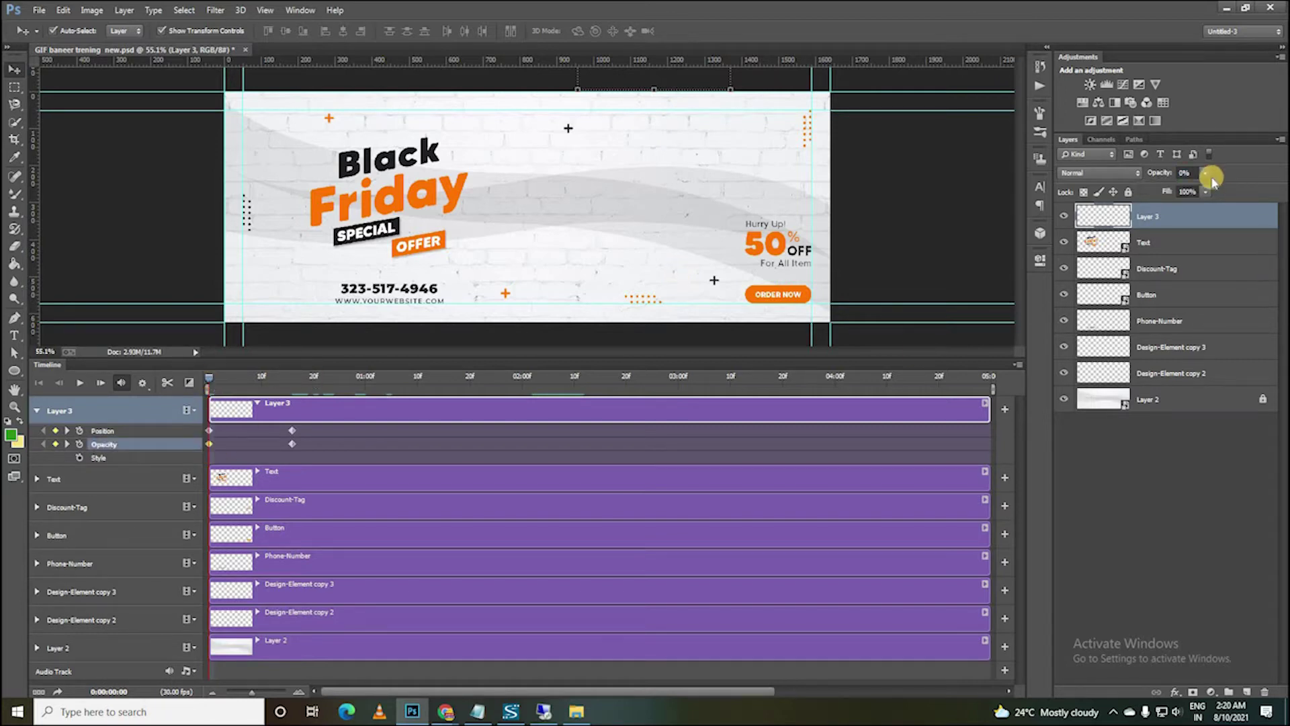
left_click_drag(223, 380, 290, 388)
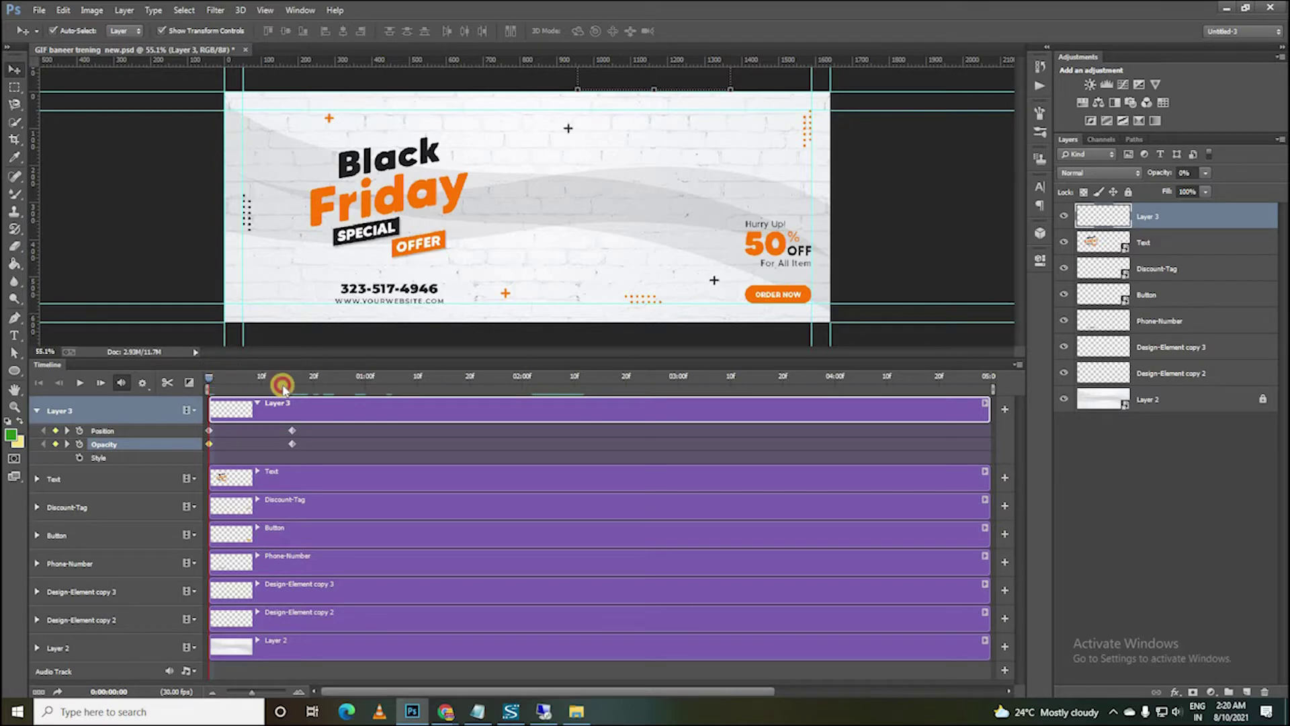
left_click_drag(1160, 173, 1210, 176)
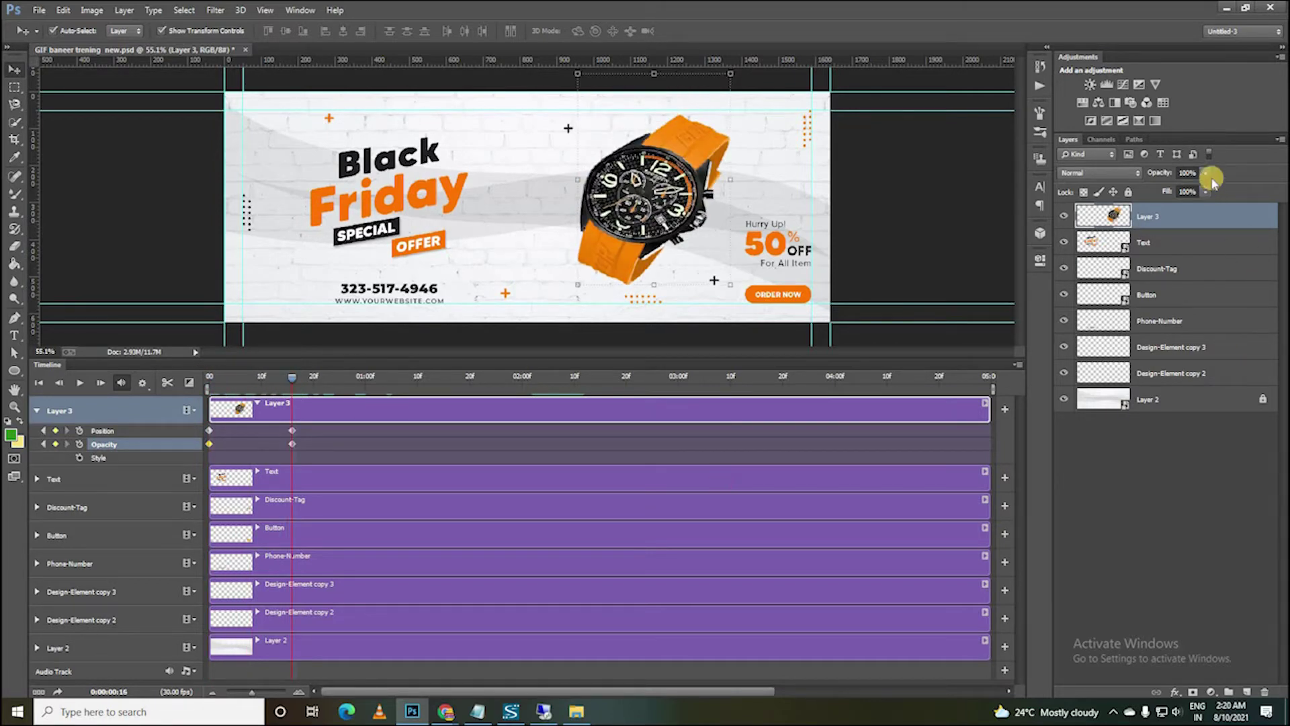
left_click(292, 444)
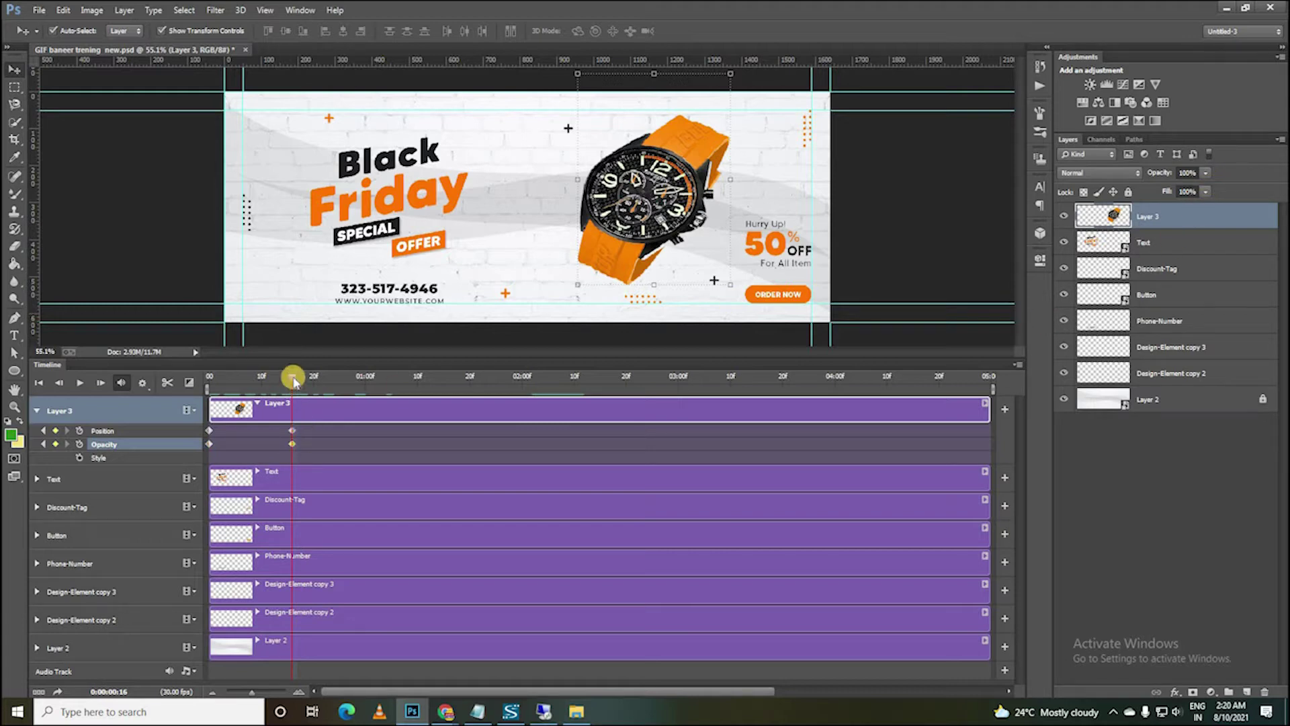
Preview the watch fading in from the first frame, then rewind to the start.
key("Home")
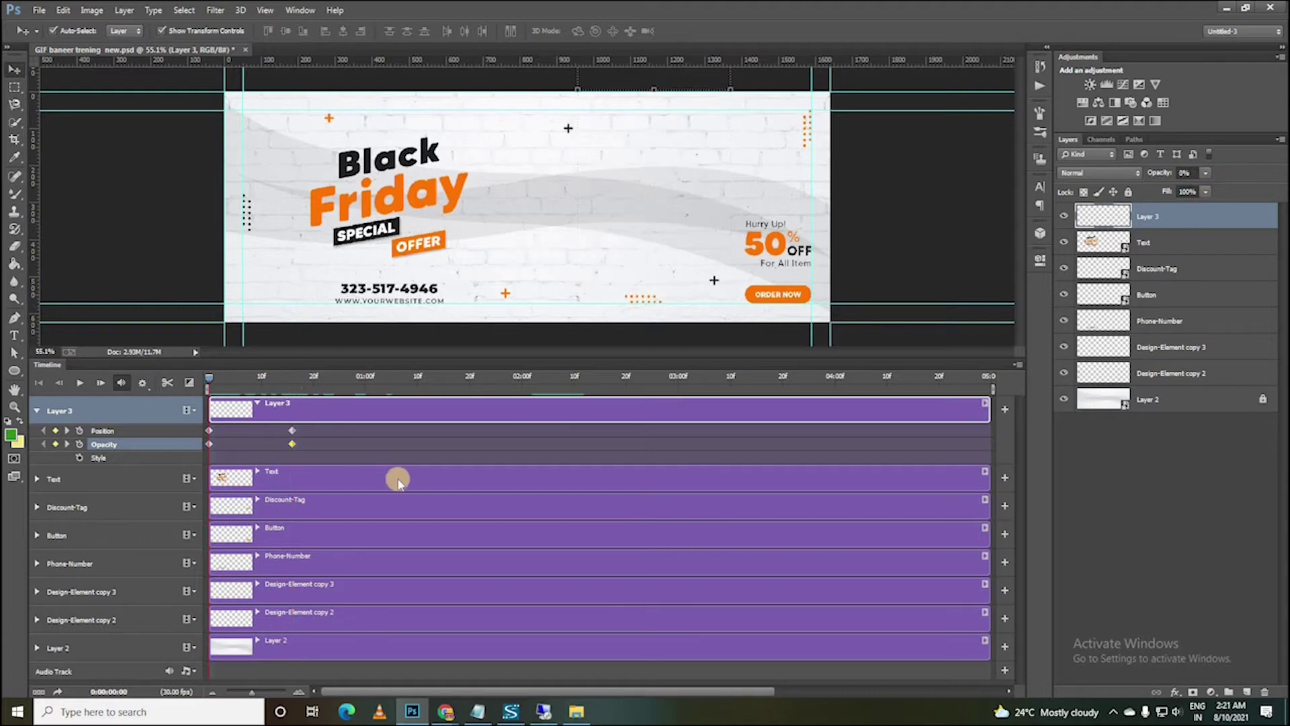
key("space")
left_click(407, 376)
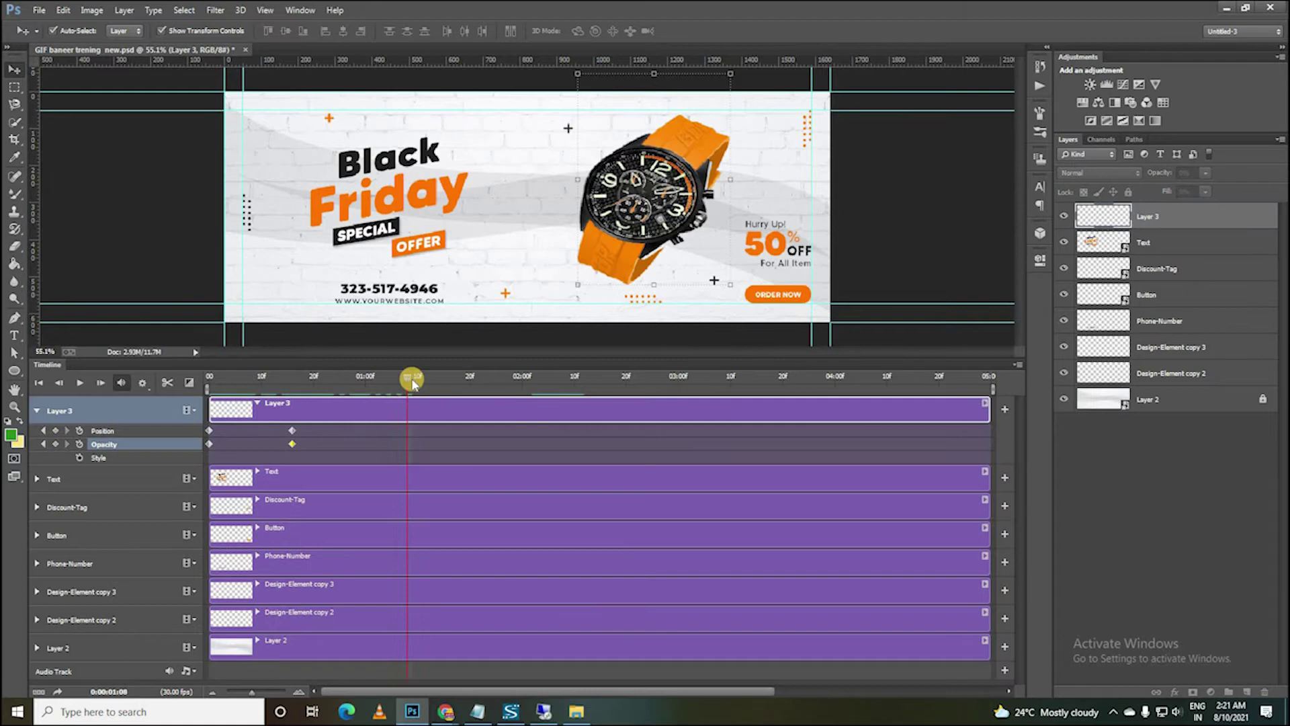
left_click(206, 368)
key("space")
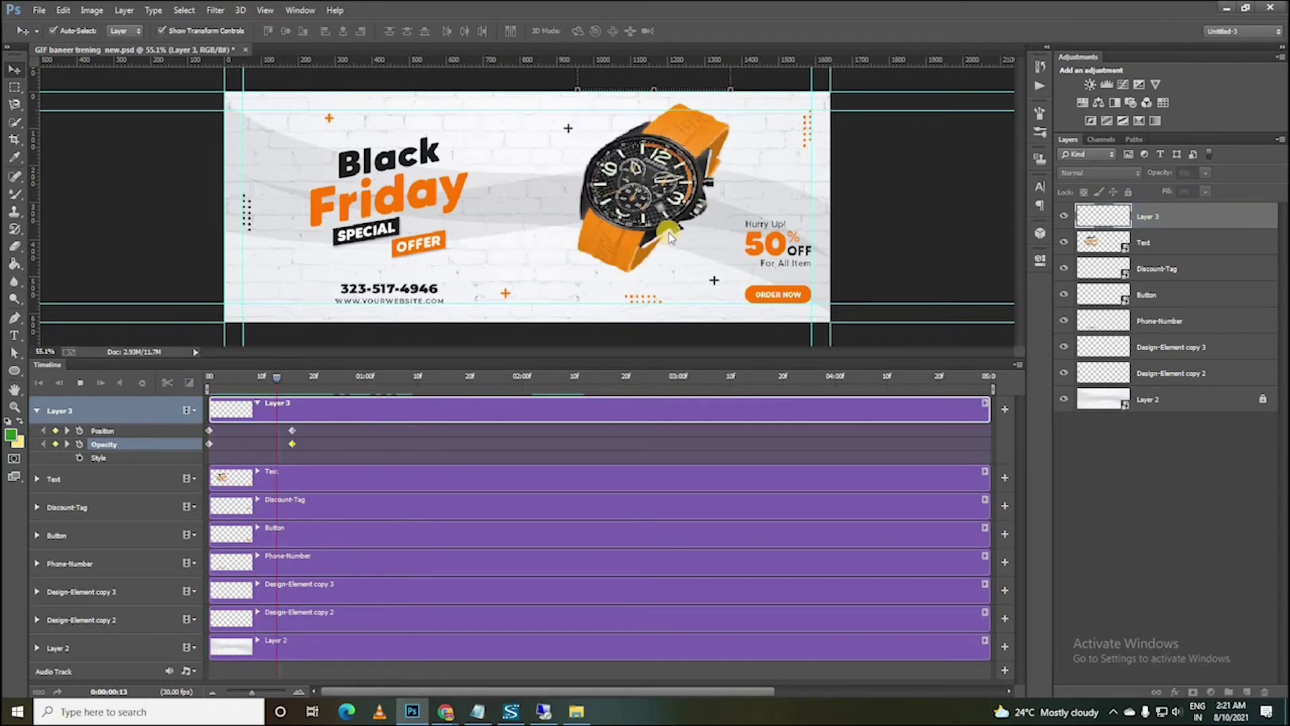
key("space")
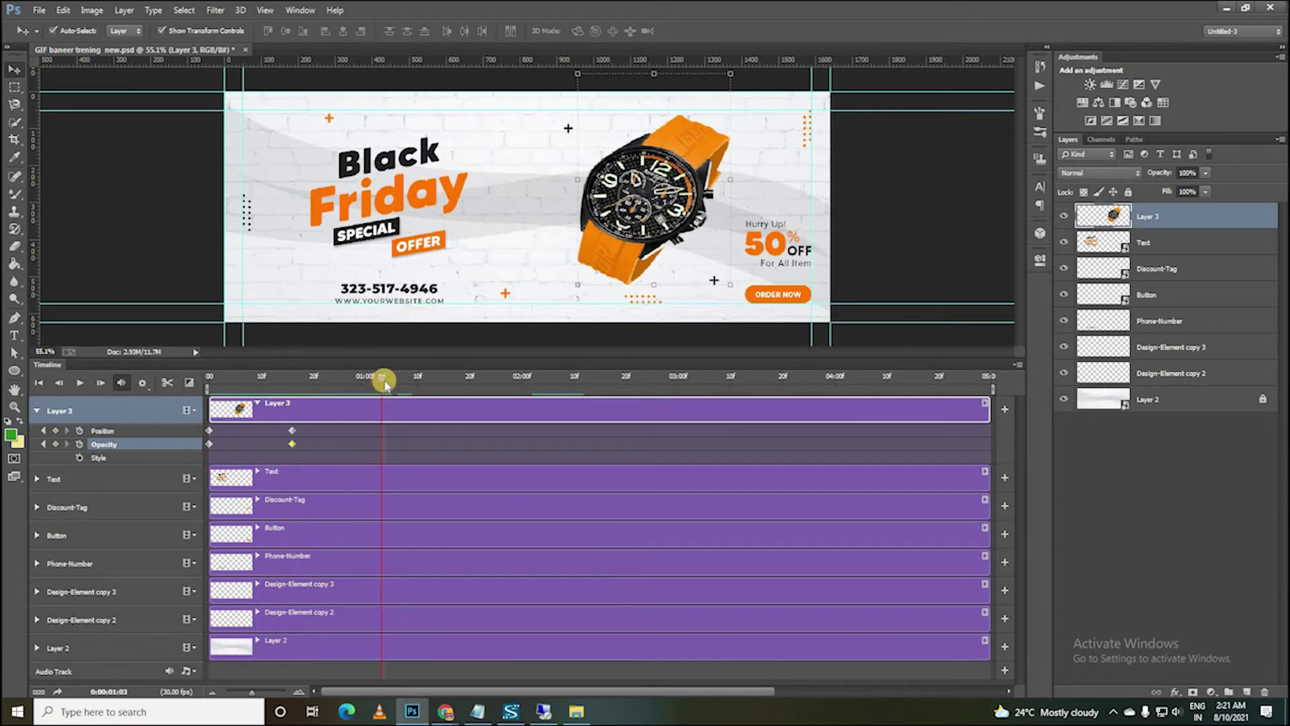
left_click_drag(384, 381, 202, 395)
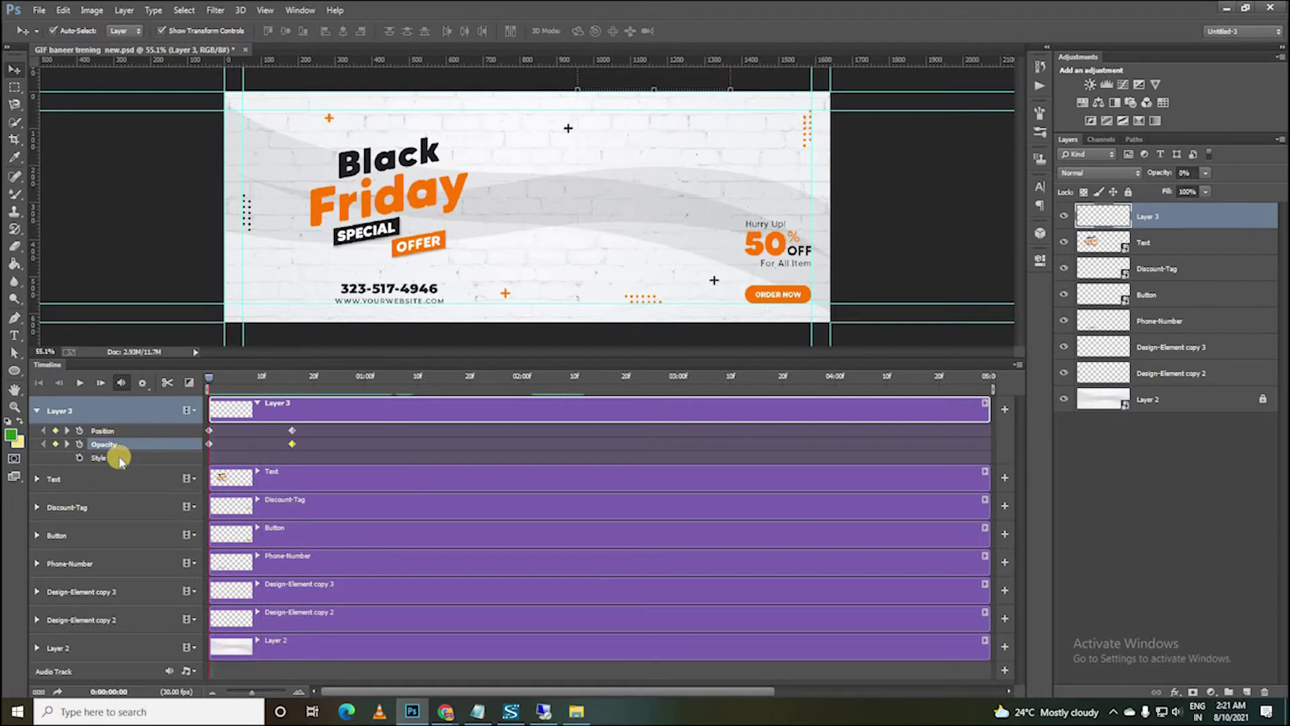
left_click(191, 383)
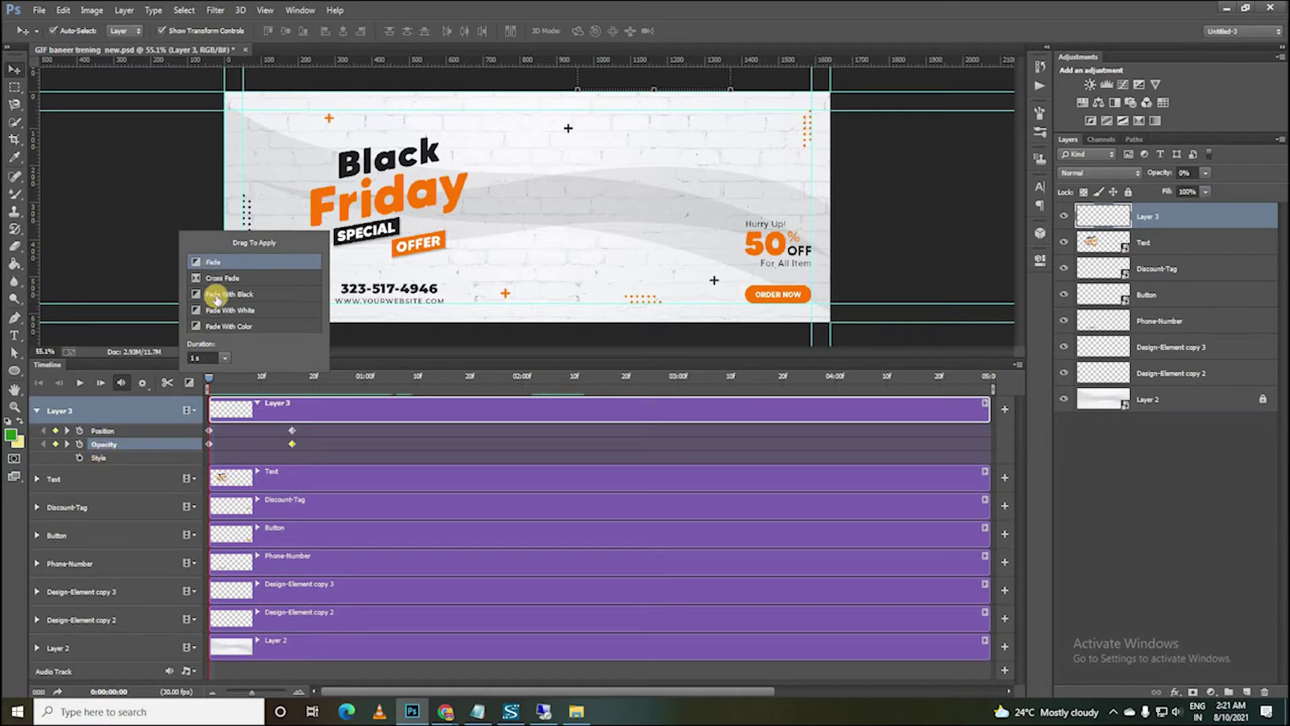
left_click(219, 281)
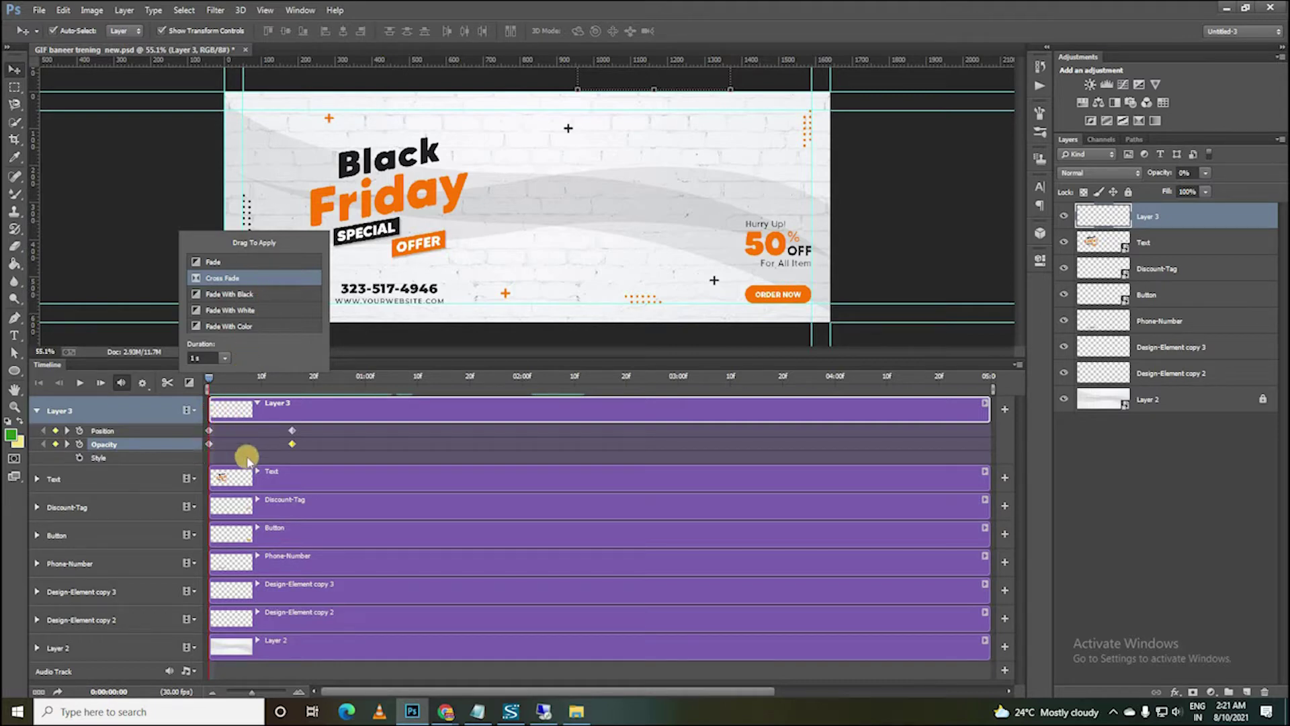
left_click(185, 390)
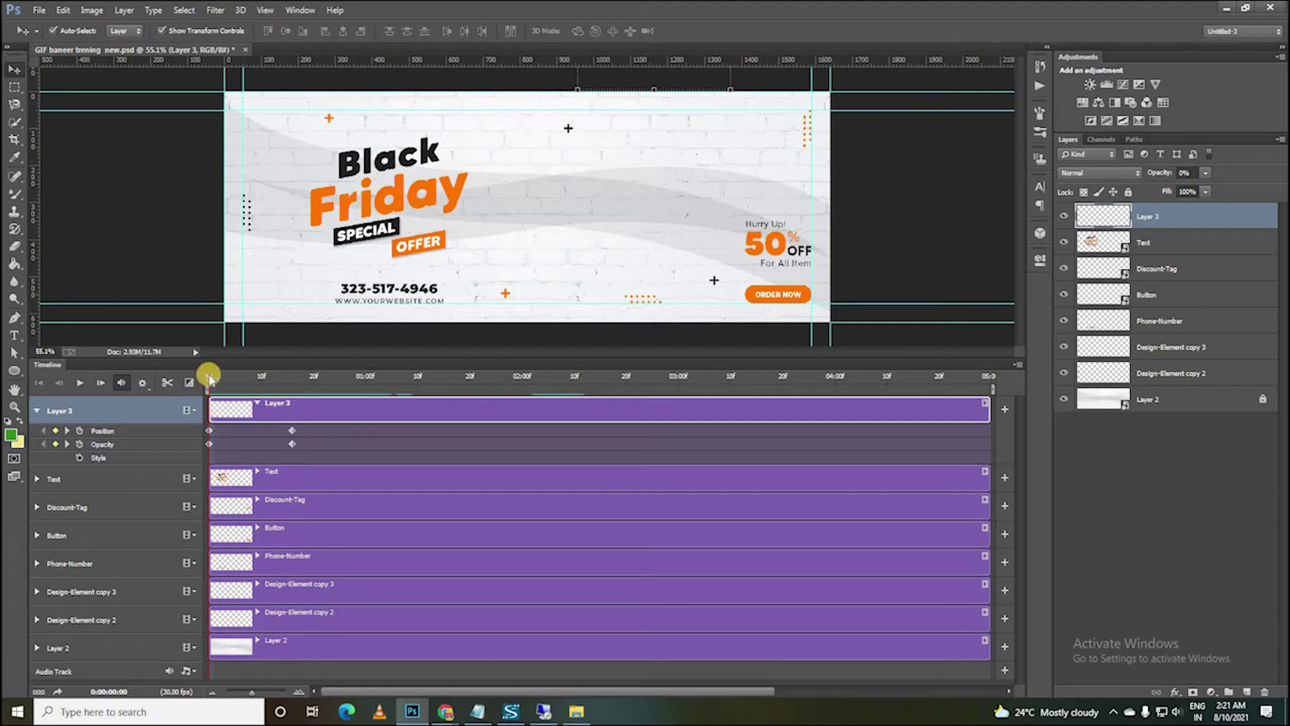
left_click(188, 388)
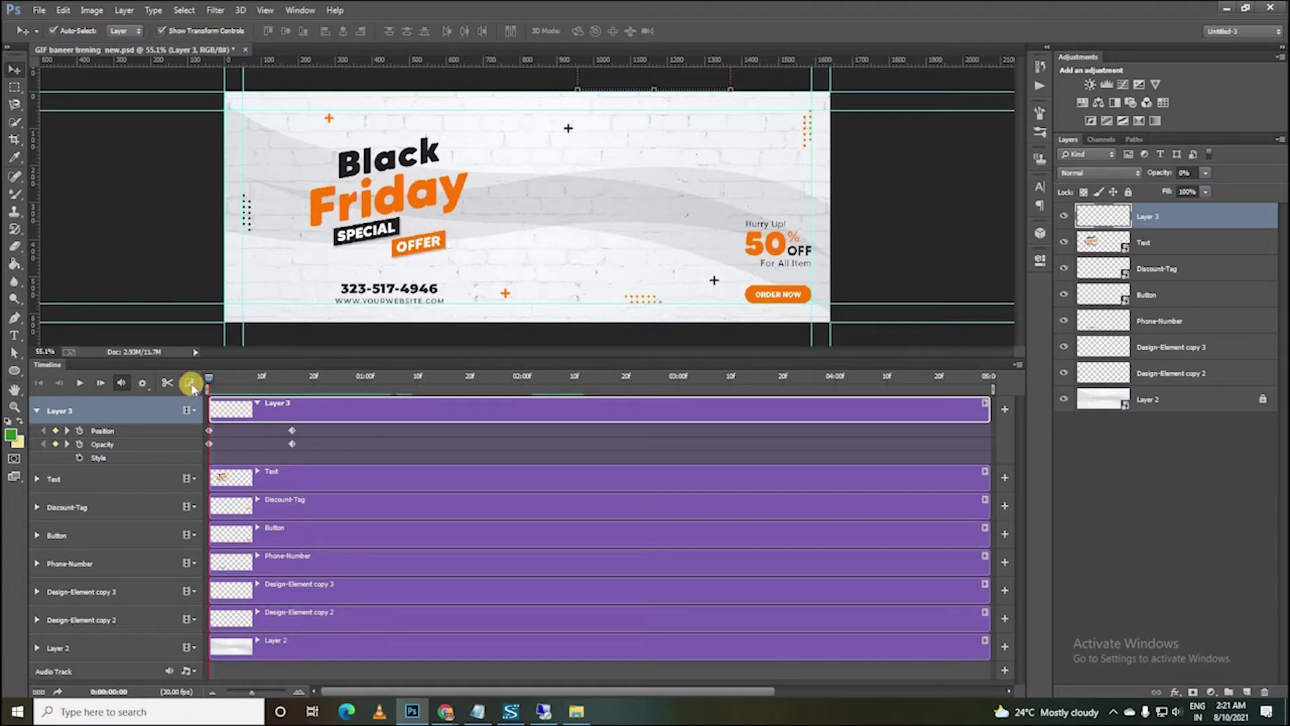
left_click(229, 383)
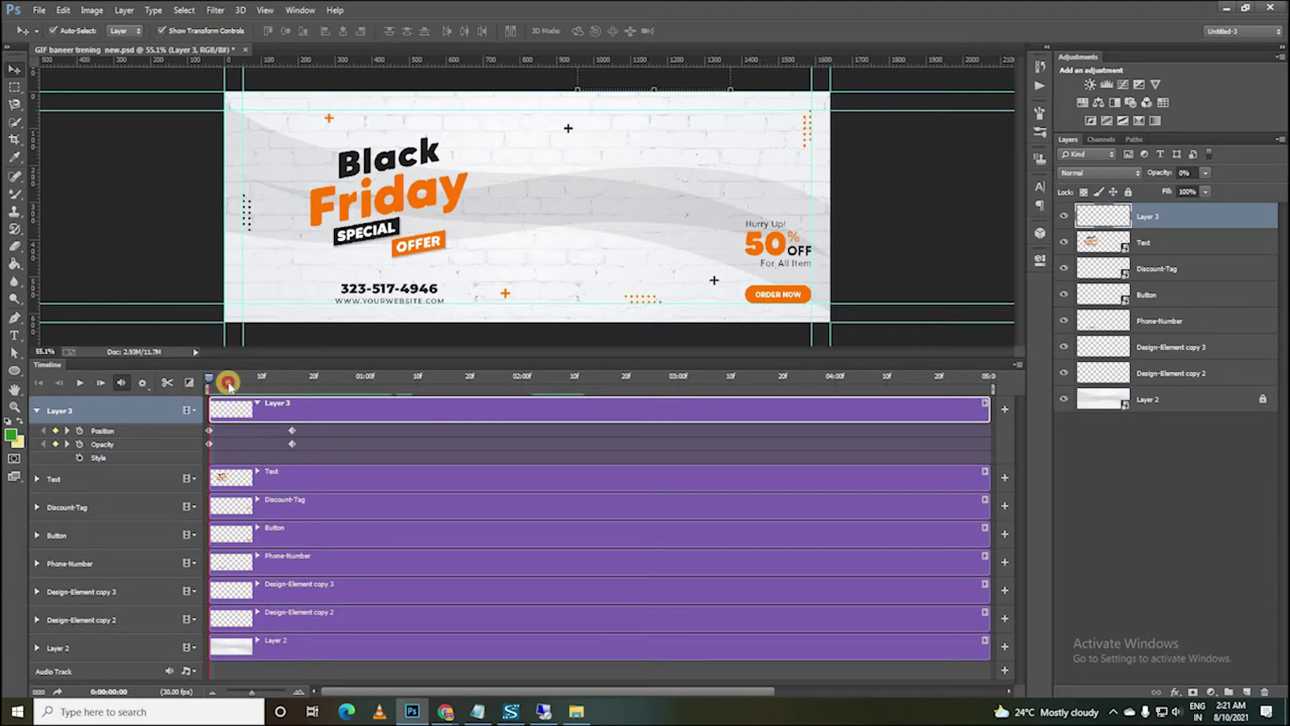
left_click_drag(229, 383, 195, 388)
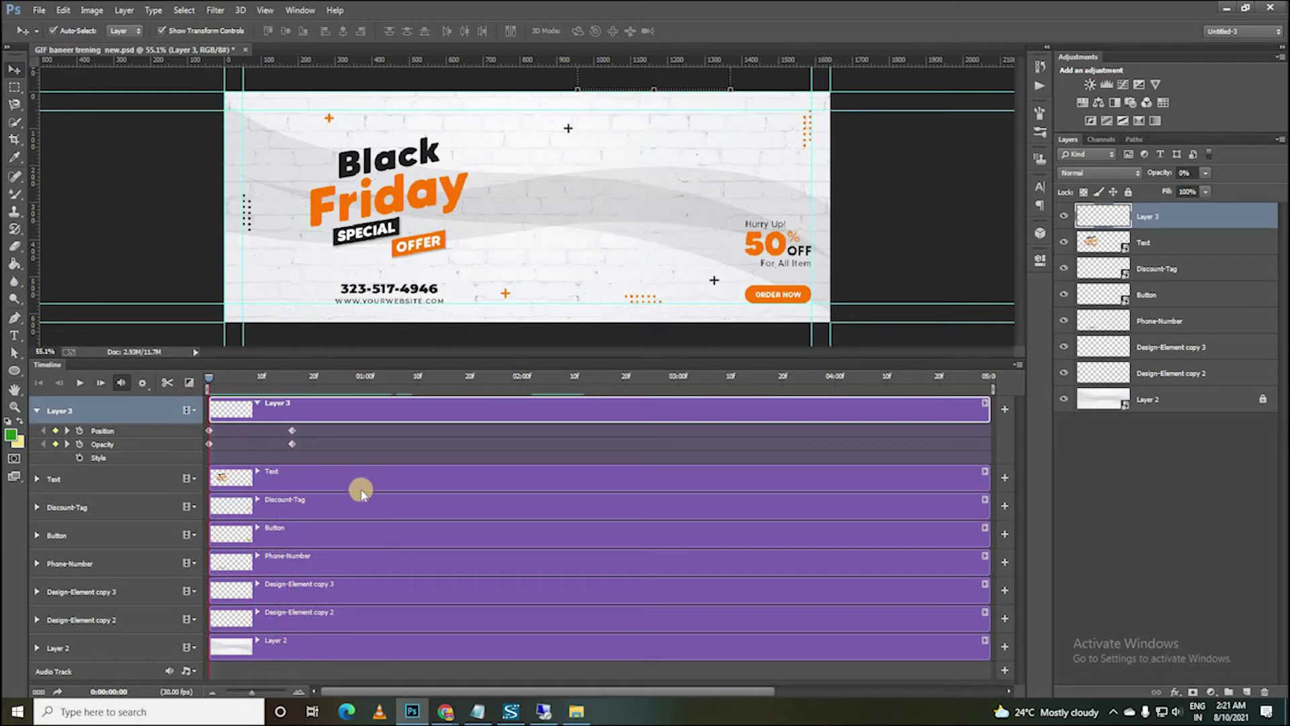
key("space")
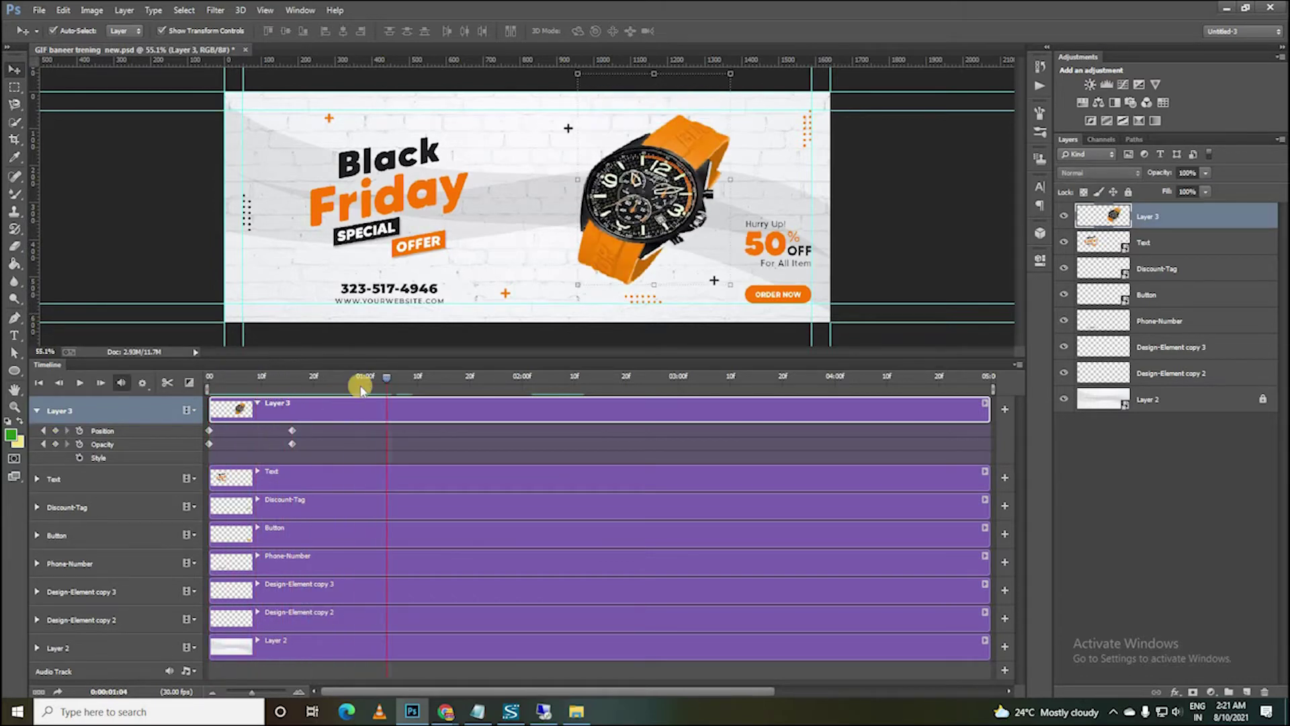
left_click(210, 378)
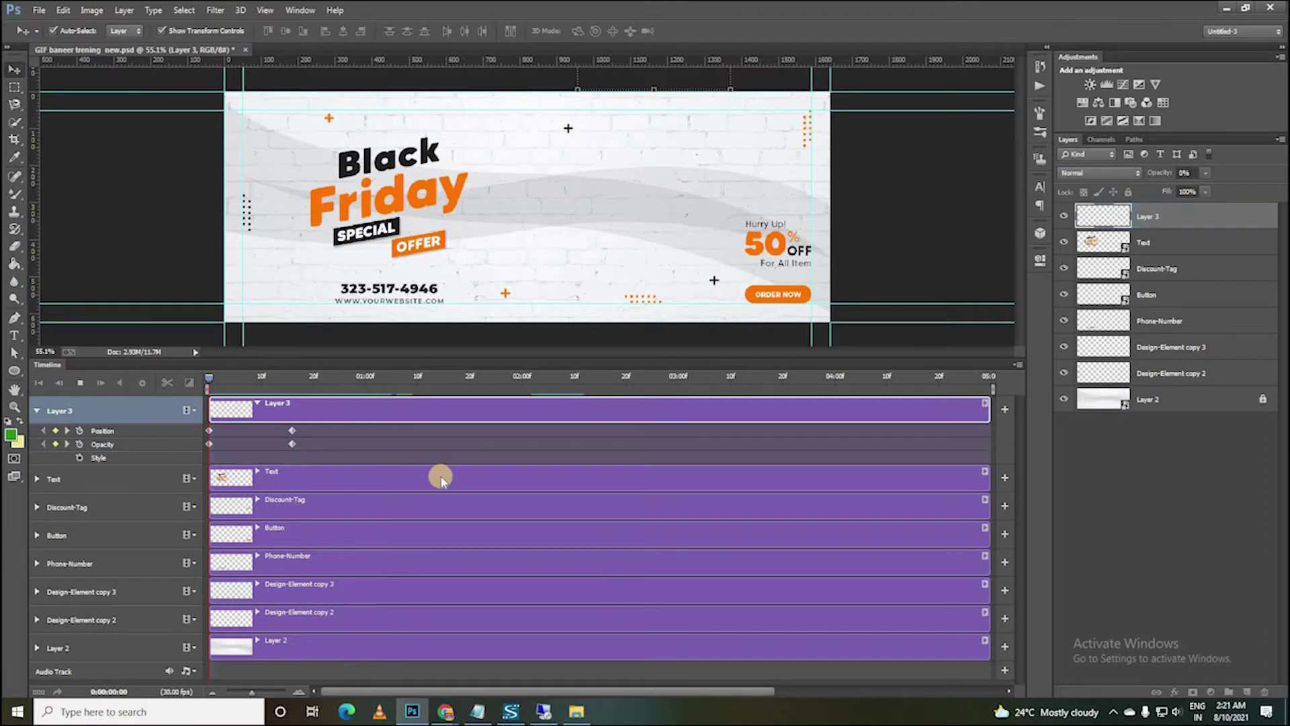
left_click(339, 376)
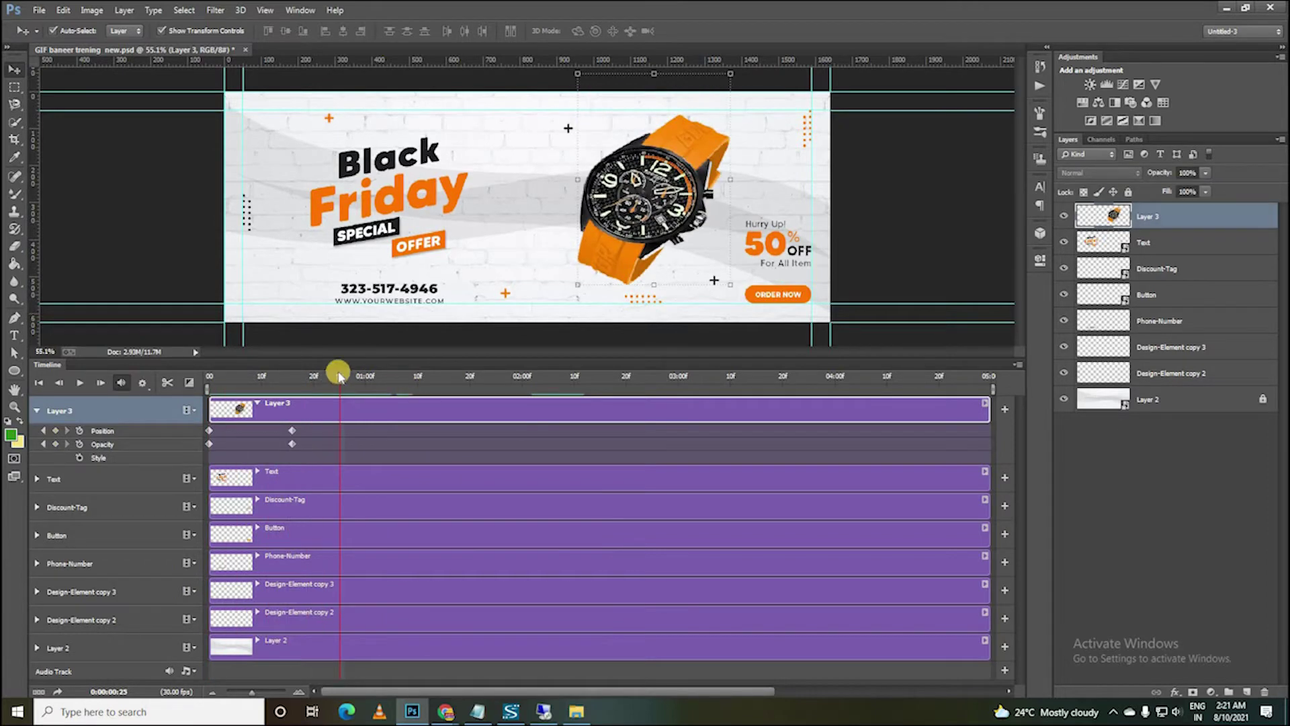
left_click(216, 375)
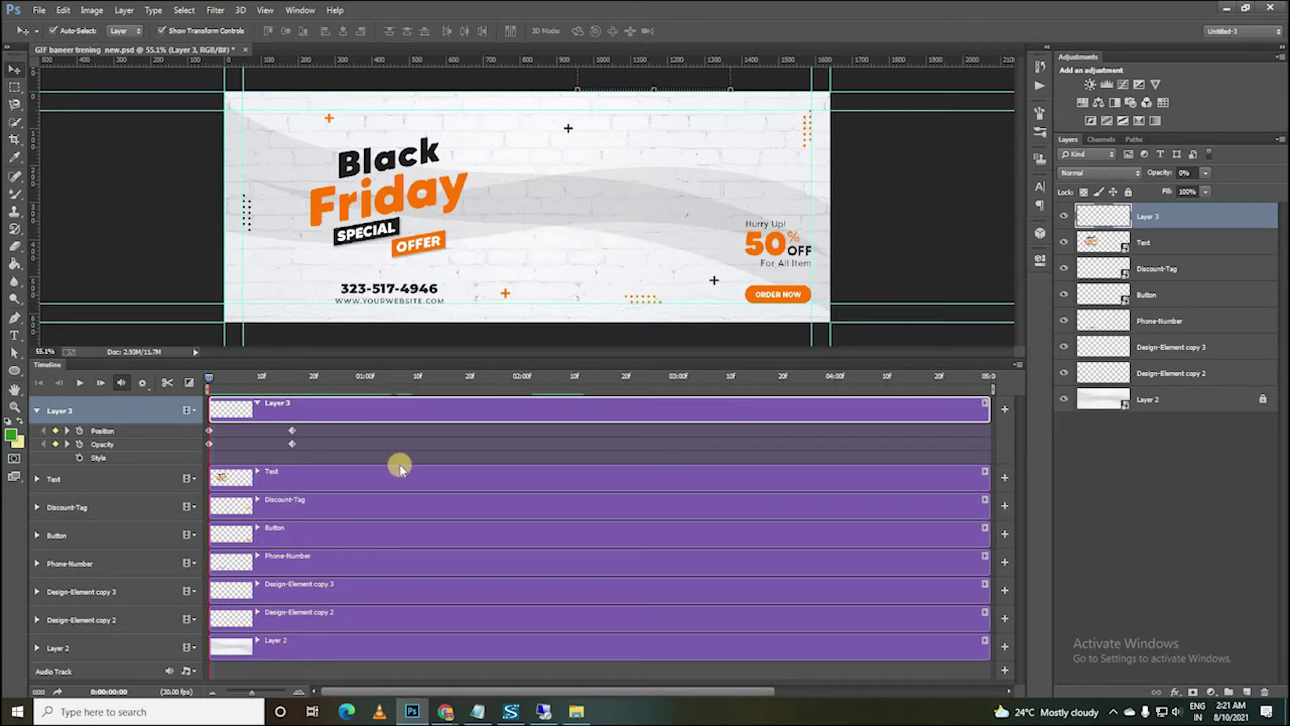
key("space")
mouse_move(334, 381)
left_mouse_down()
mouse_move(314, 381)
mouse_move(491, 382)
mouse_move(608, 685)
left_mouse_up()
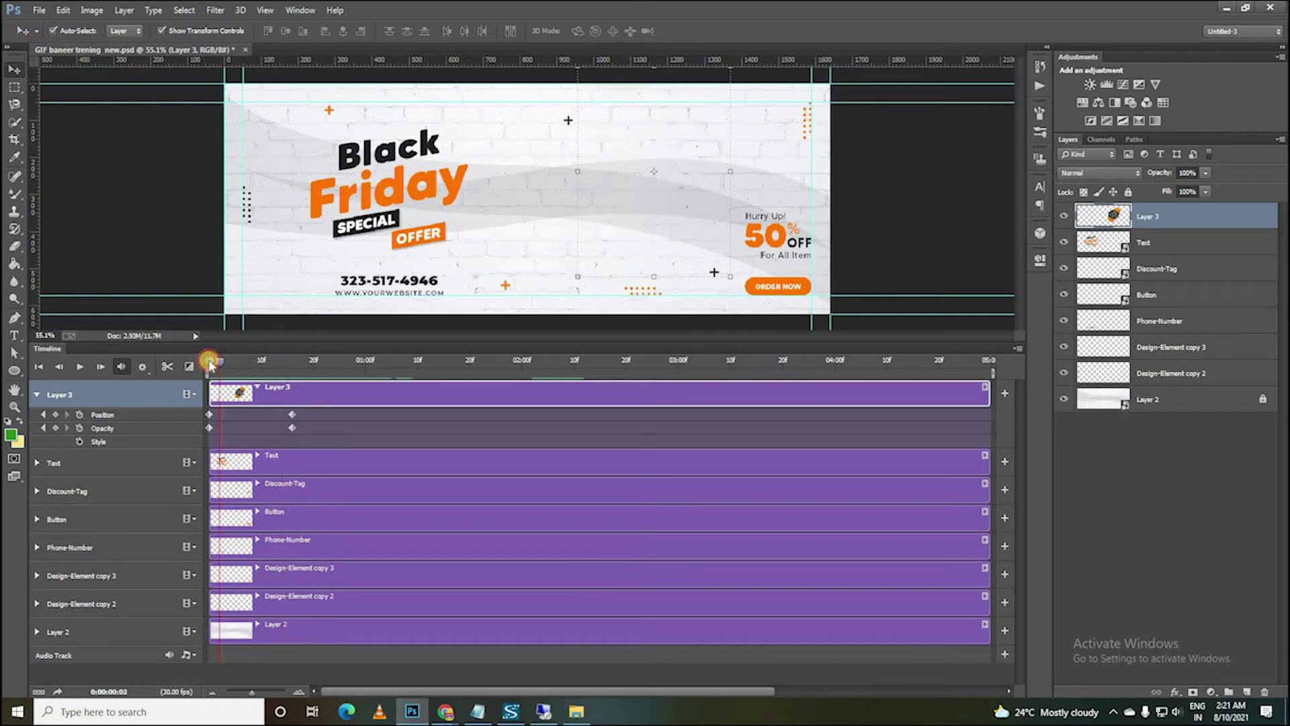
mouse_move(308, 367)
left_mouse_down()
mouse_move(230, 360)
mouse_move(287, 341)
left_mouse_up()
left_click(290, 360)
left_click(293, 360)
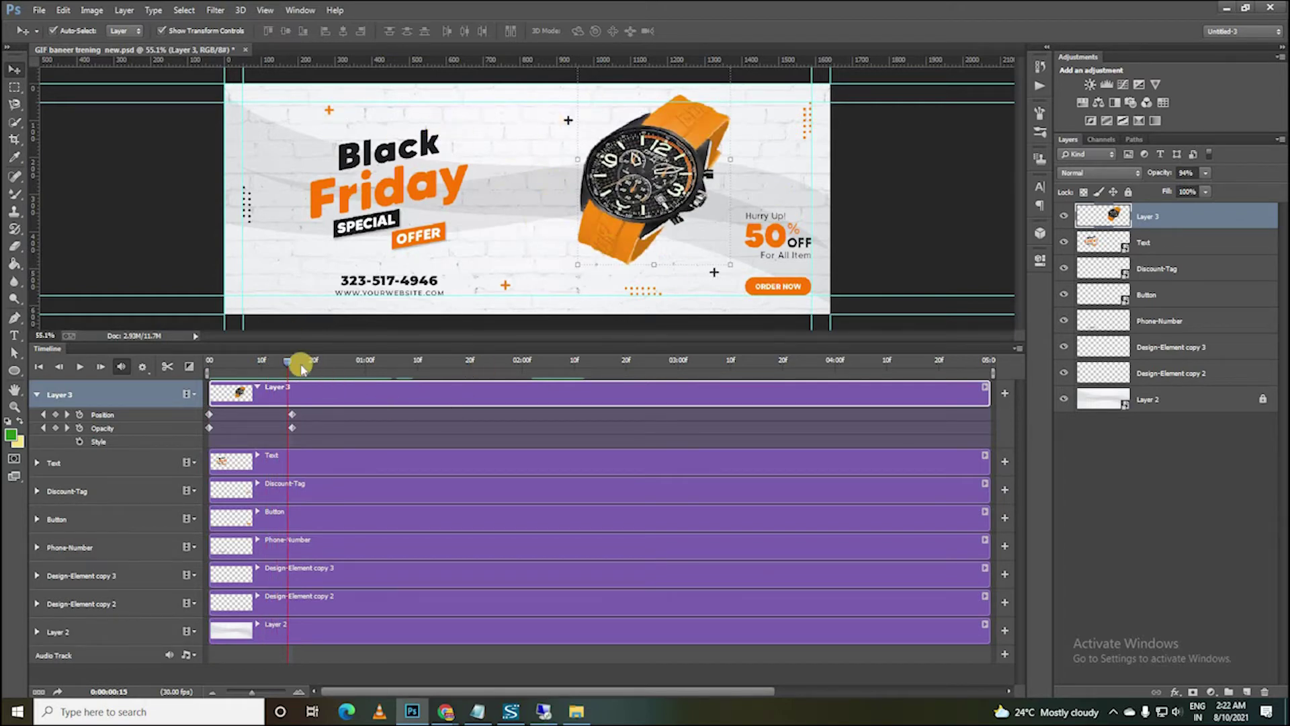
left_click_drag(287, 362, 194, 361)
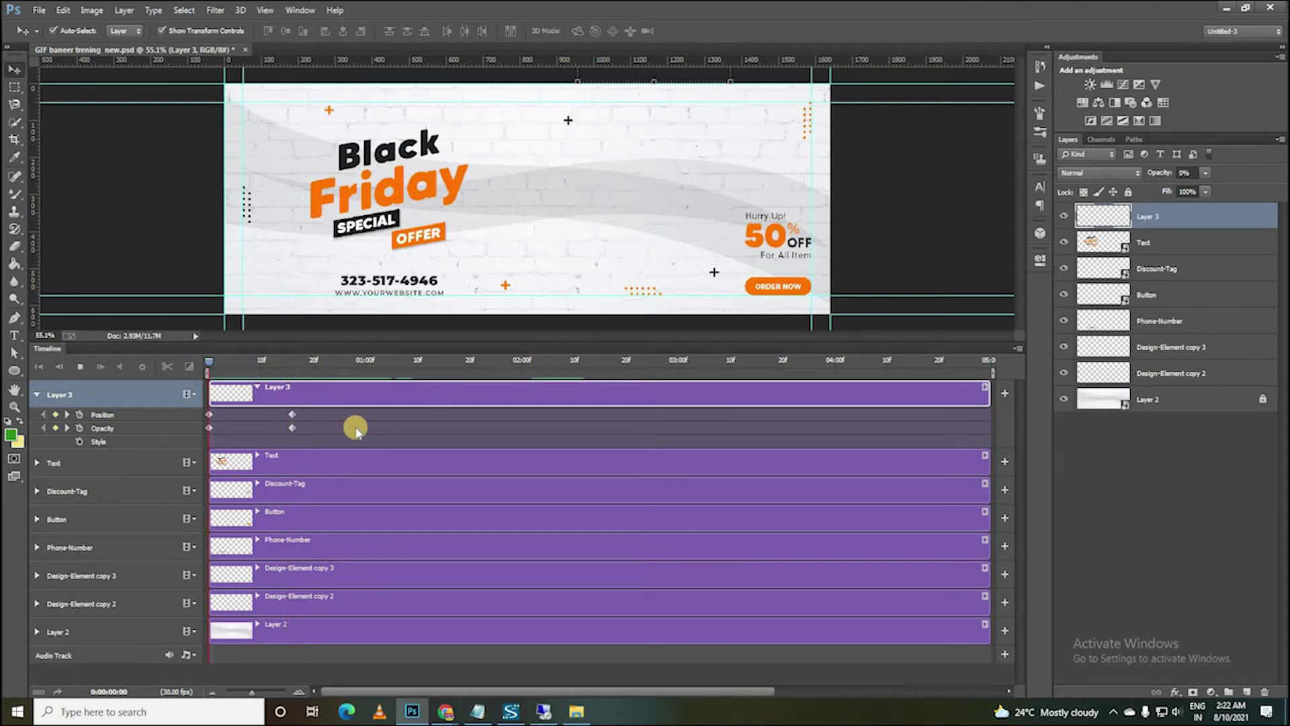
left_click(330, 361)
key("Home")
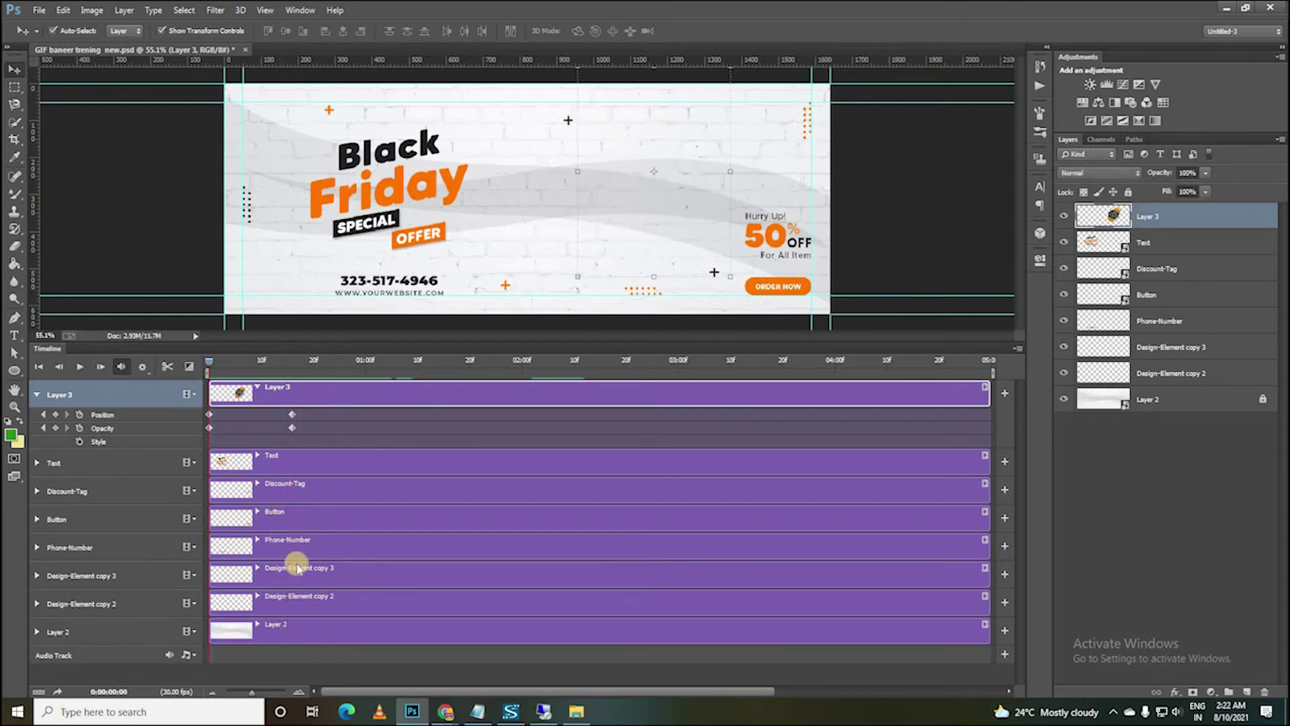
Expand the Text layer's properties and delete its Transform keyframe.
left_click(37, 463)
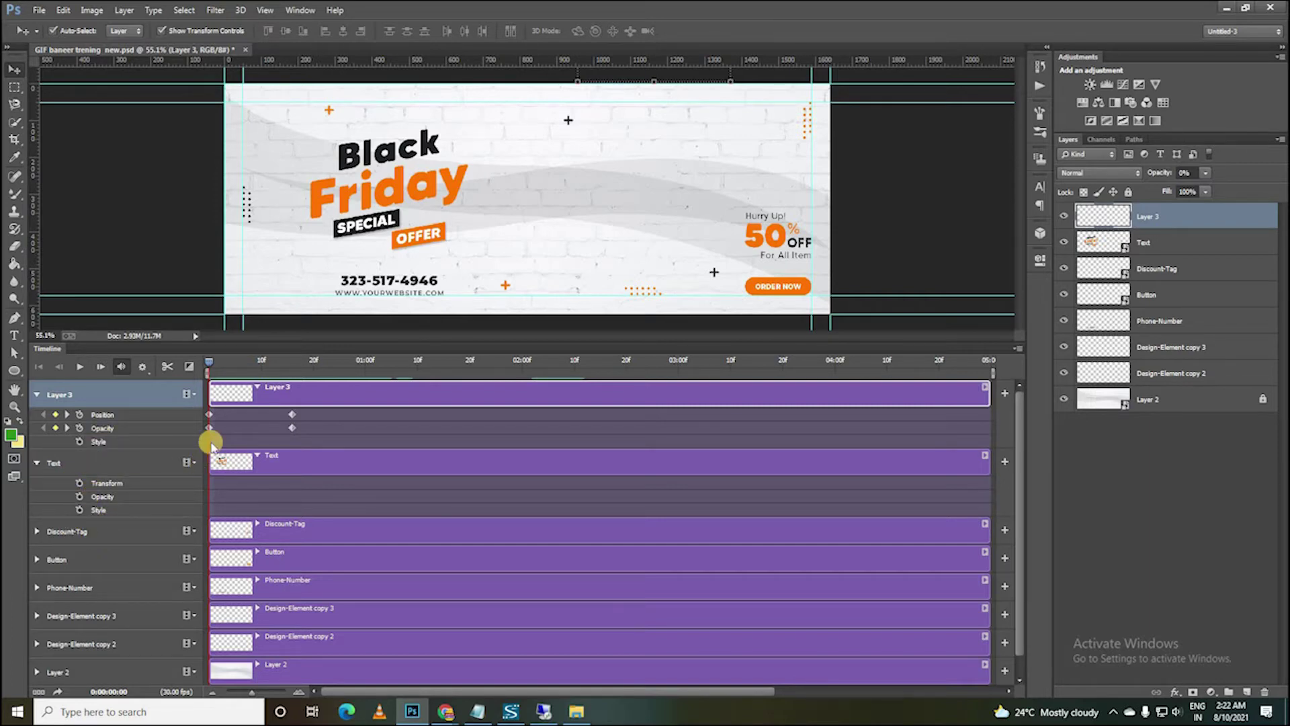
left_click(23, 462)
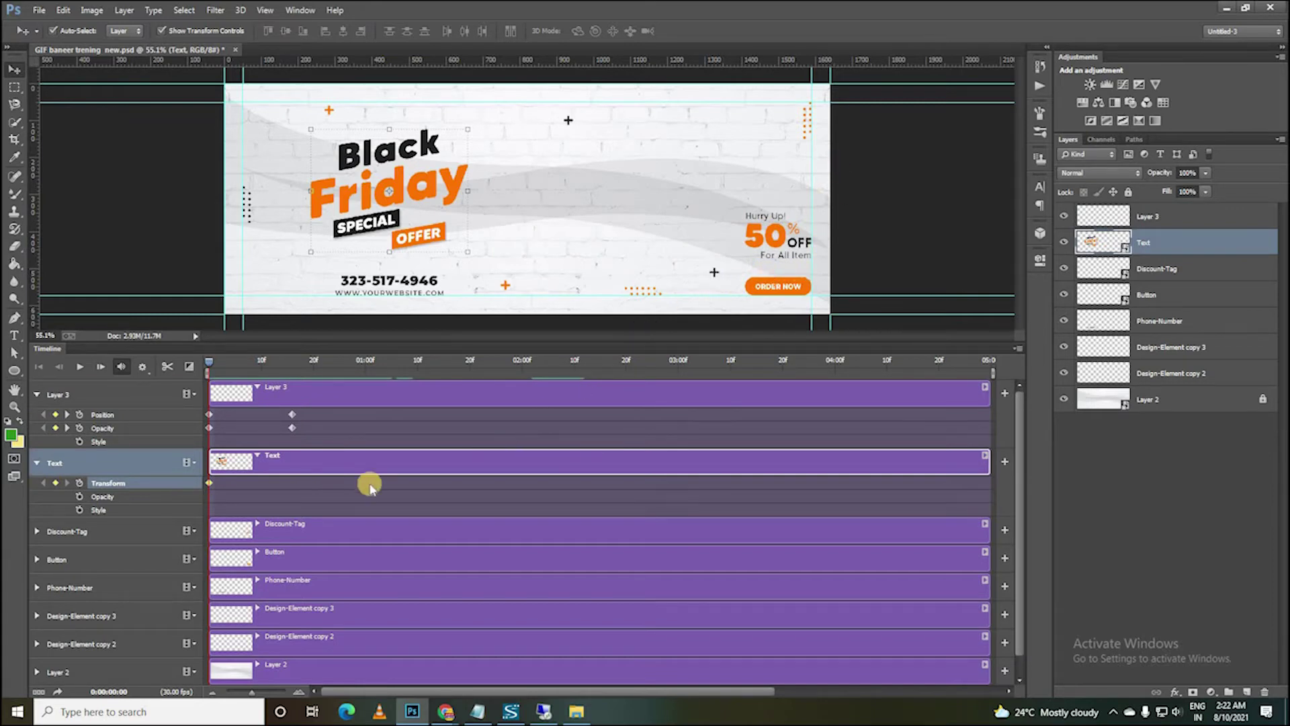
key("Delete")
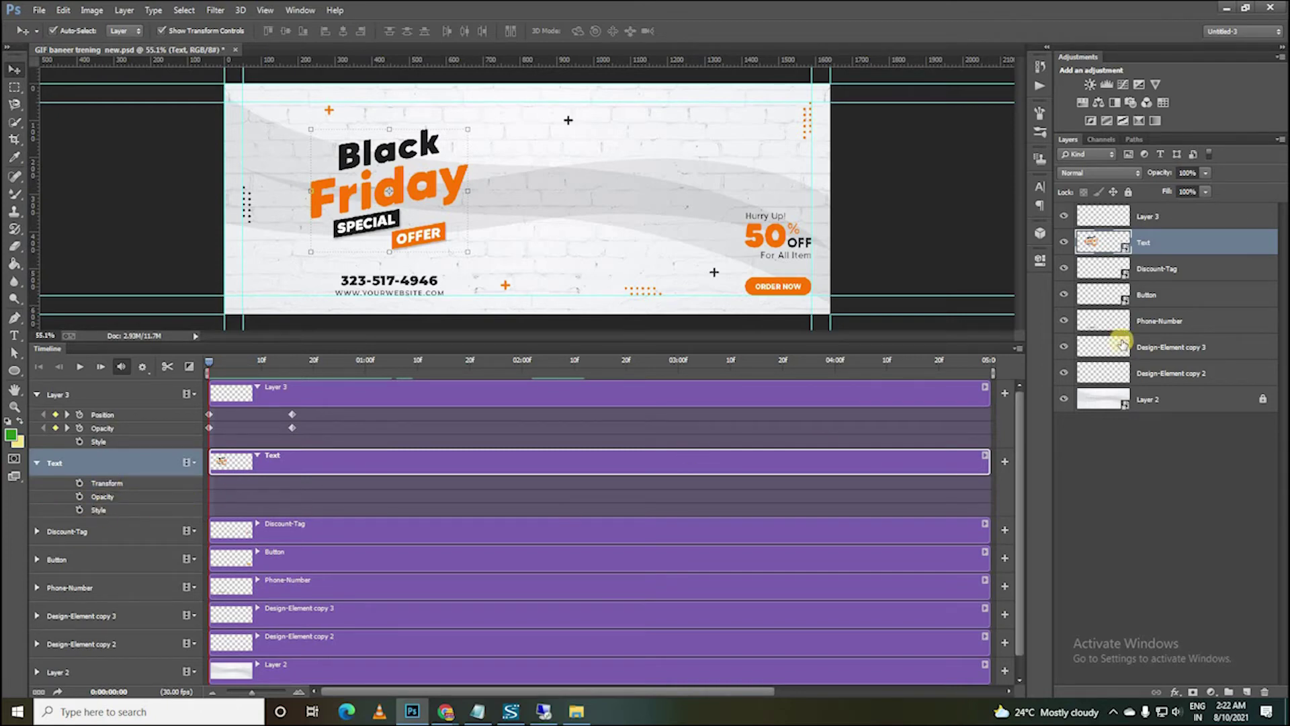
Rasterize the Text, Discount-Tag and Button layers, leaving the Text layer selected.
right_click(1161, 242)
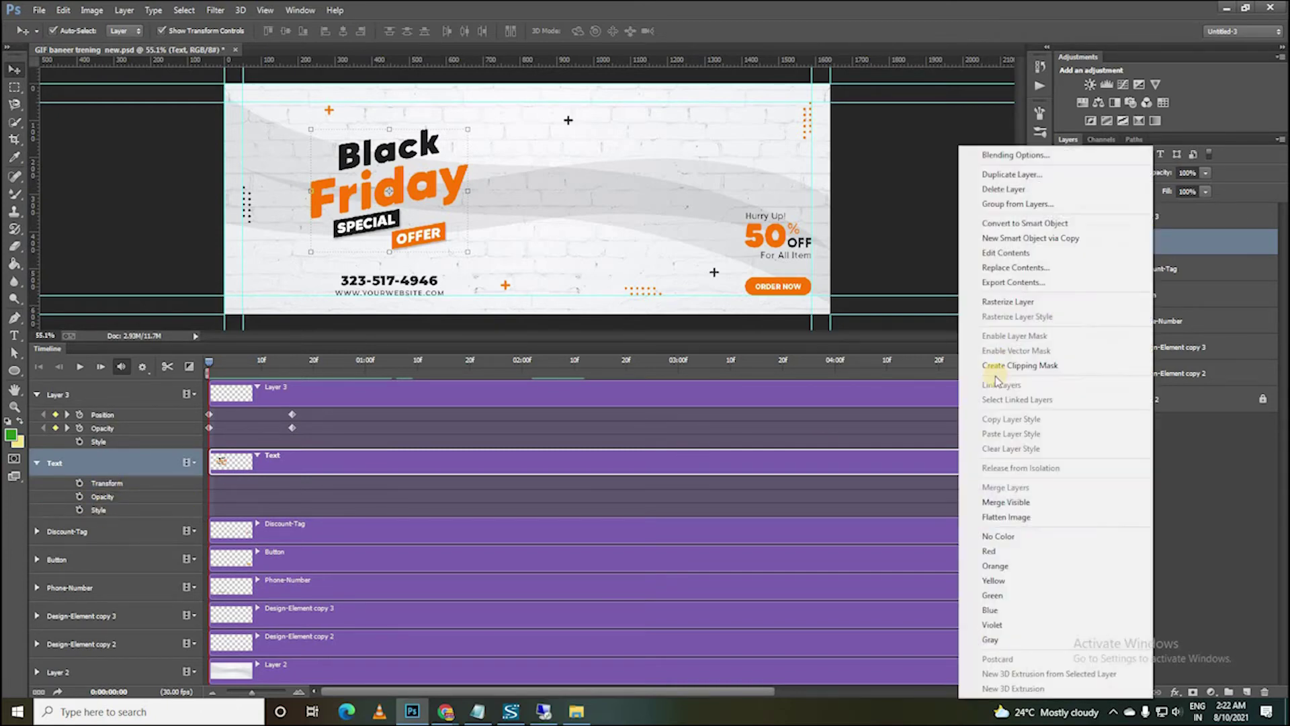
left_click(1008, 302)
right_click(1162, 273)
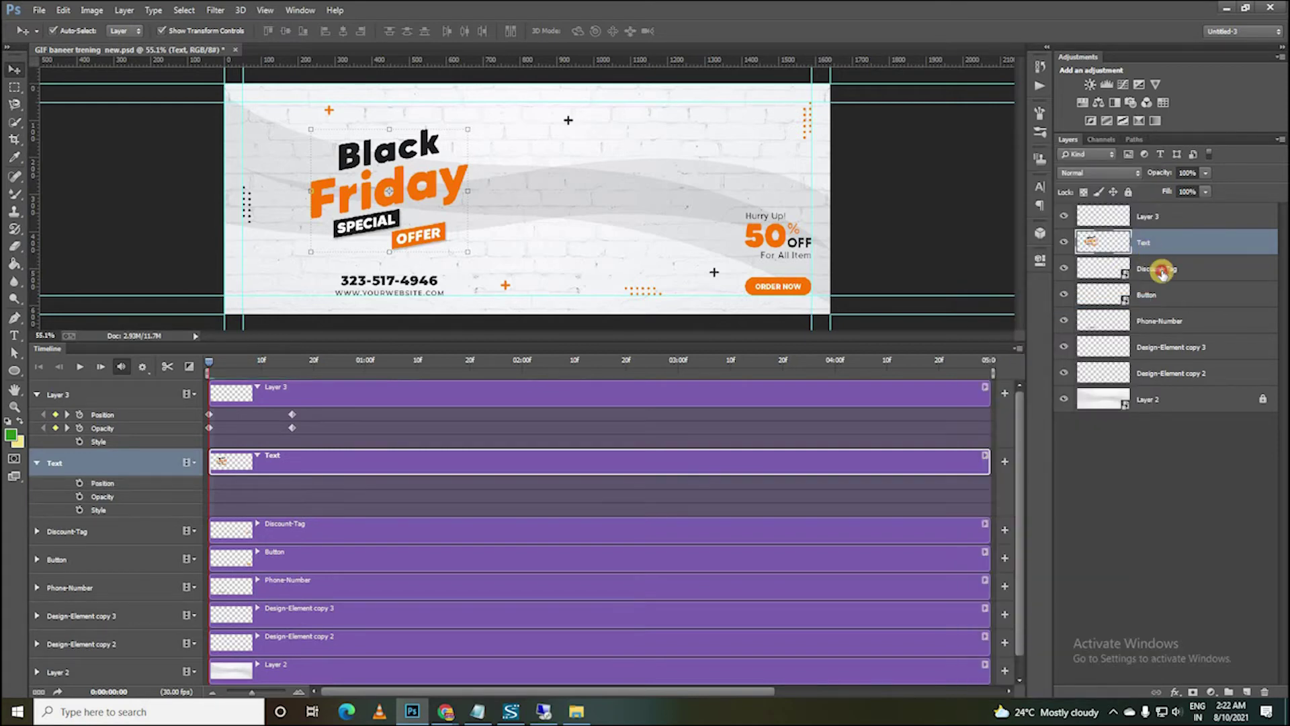
right_click(1163, 273)
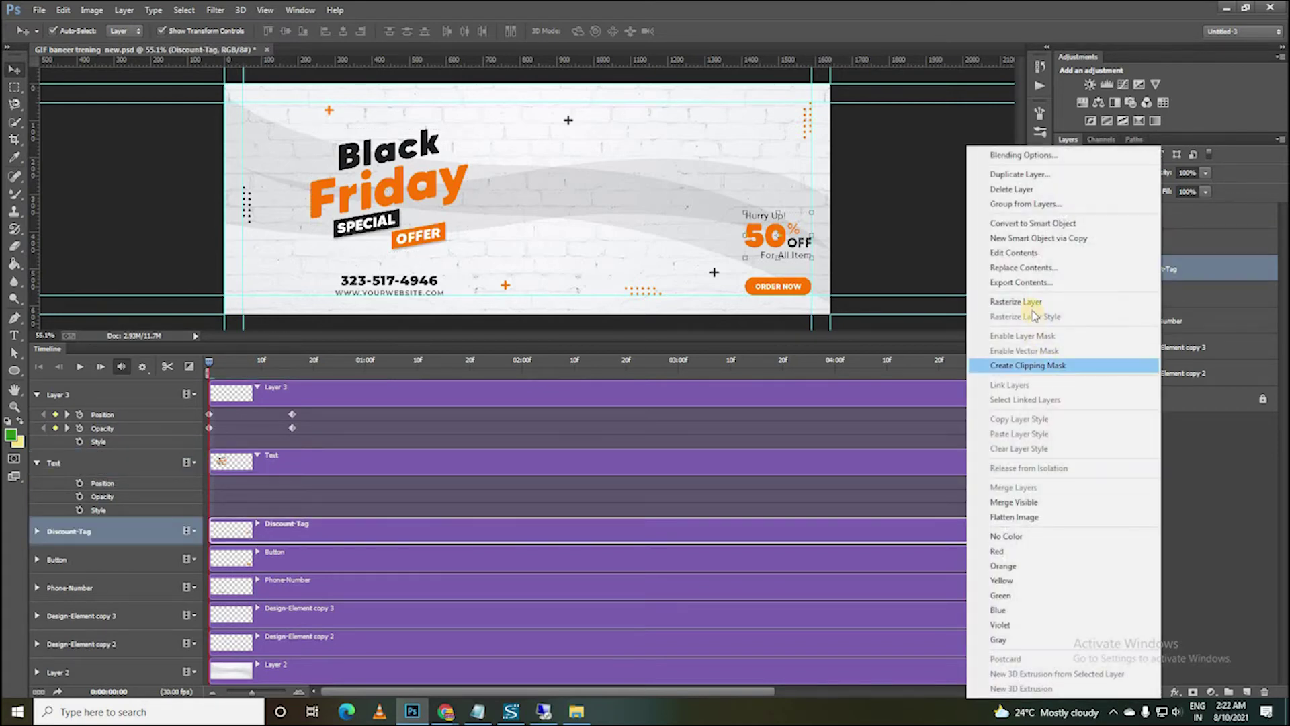
left_click(1118, 302)
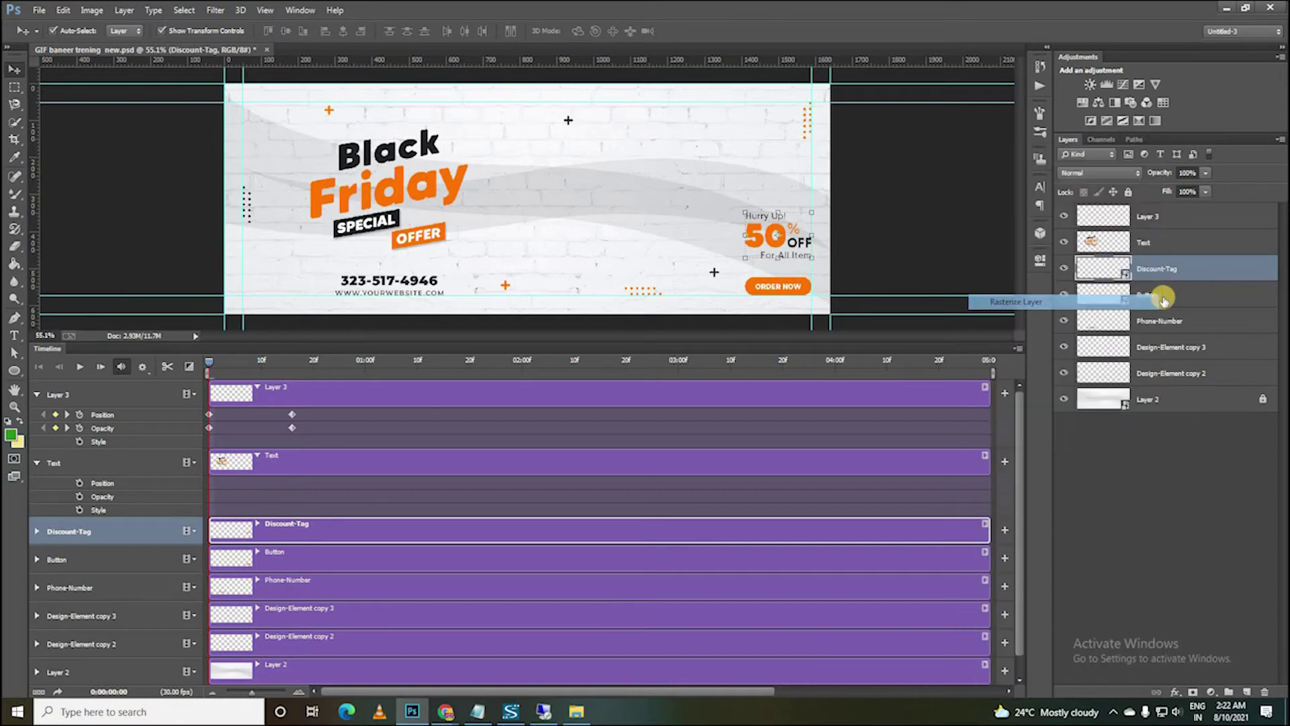
right_click(1165, 298)
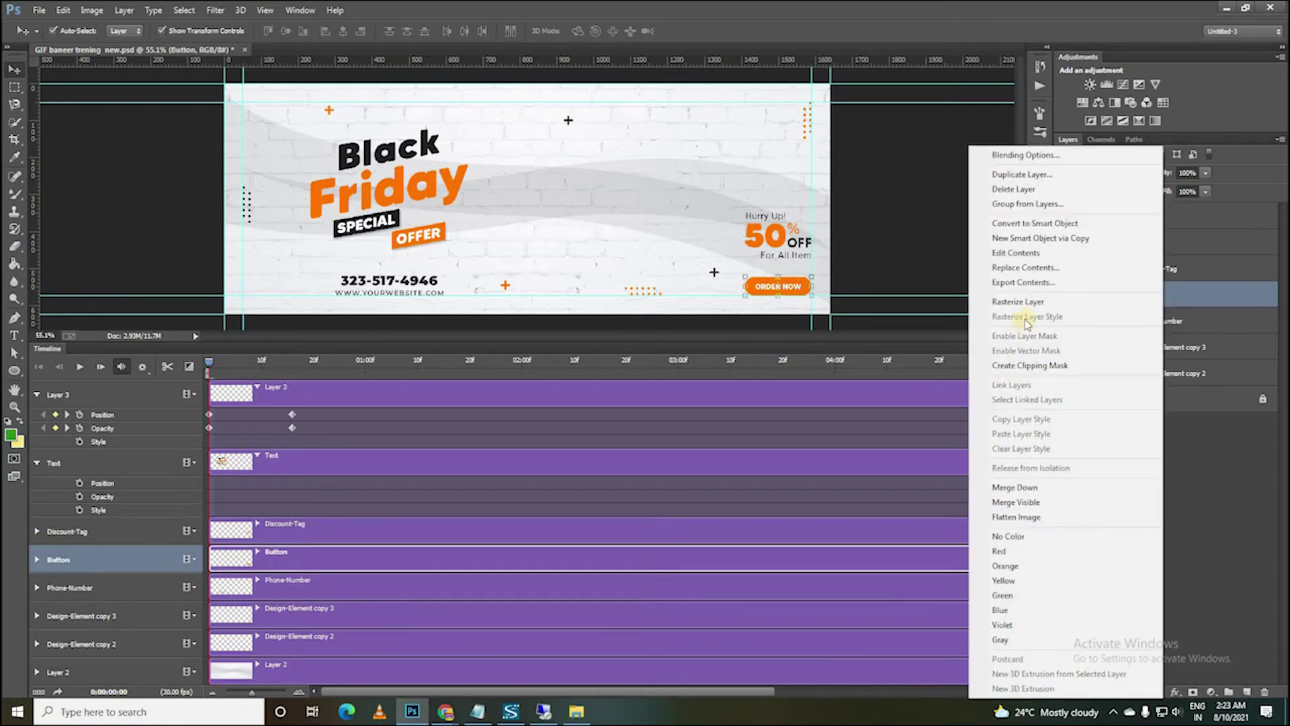
left_click(1018, 302)
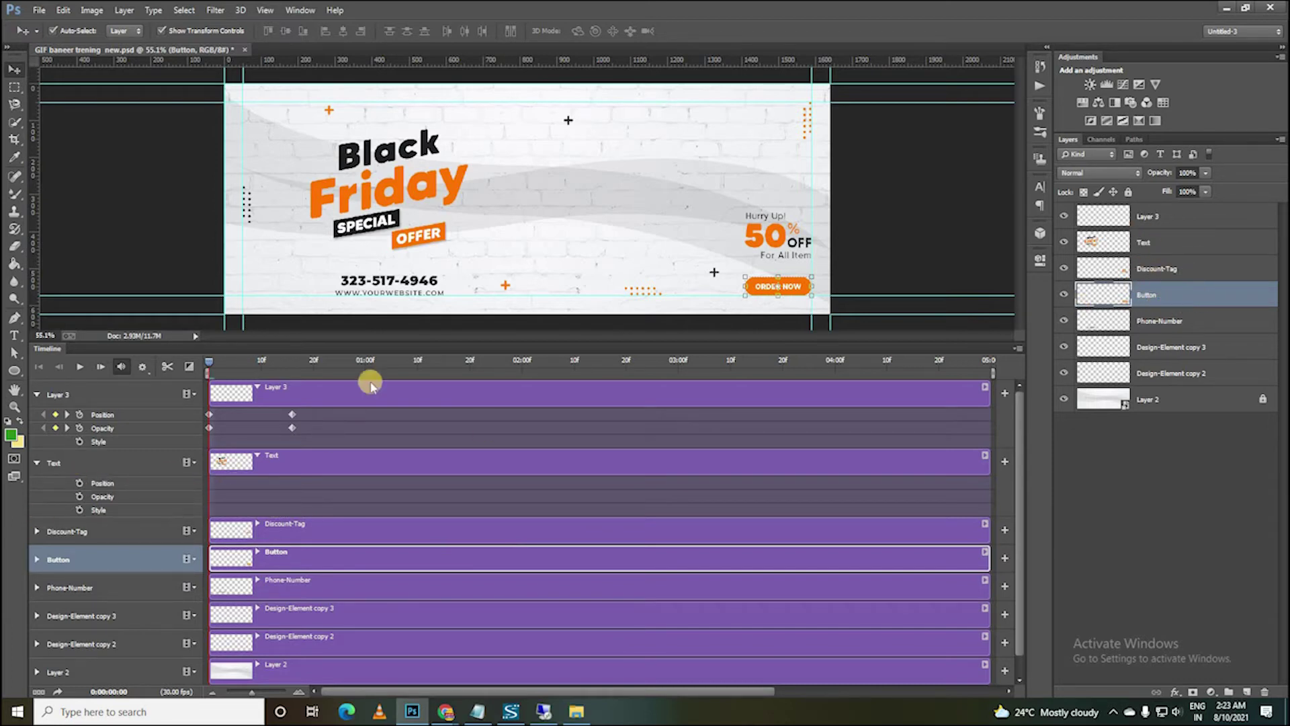
left_click(1143, 244)
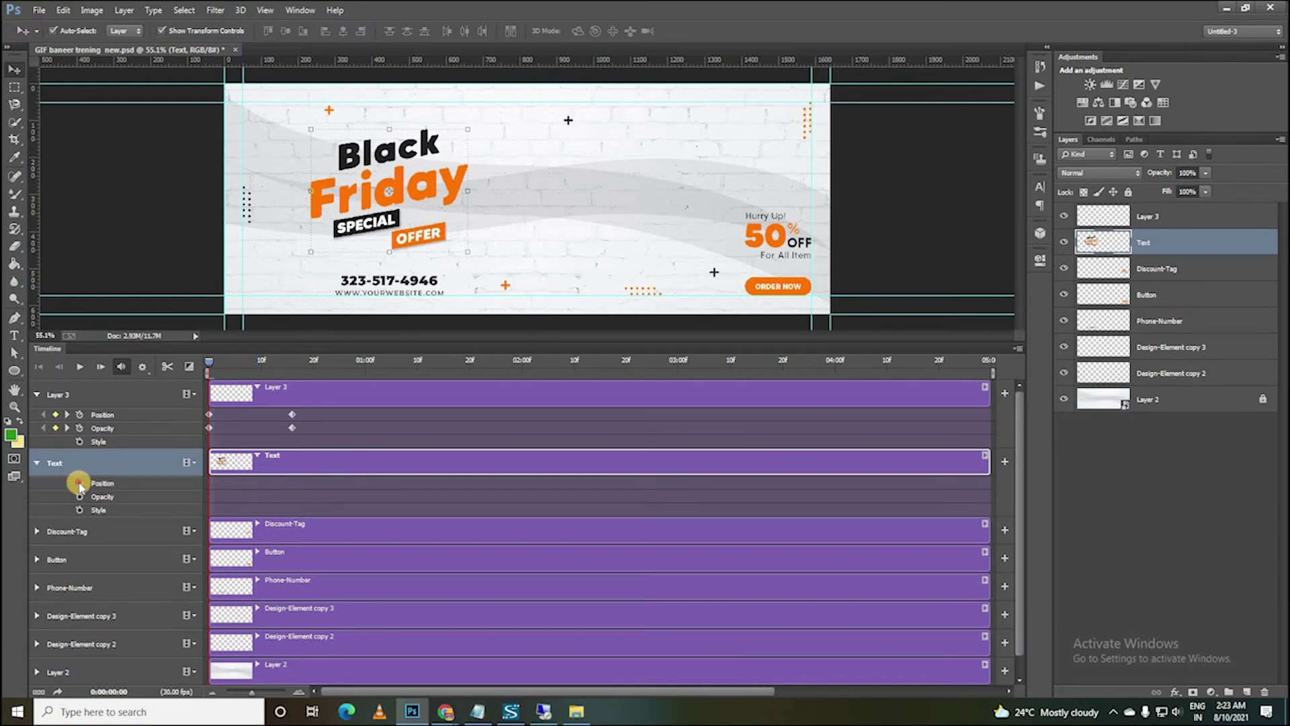
Add Text layer Position keyframes at frame 0 and frame 16.
left_click(79, 484)
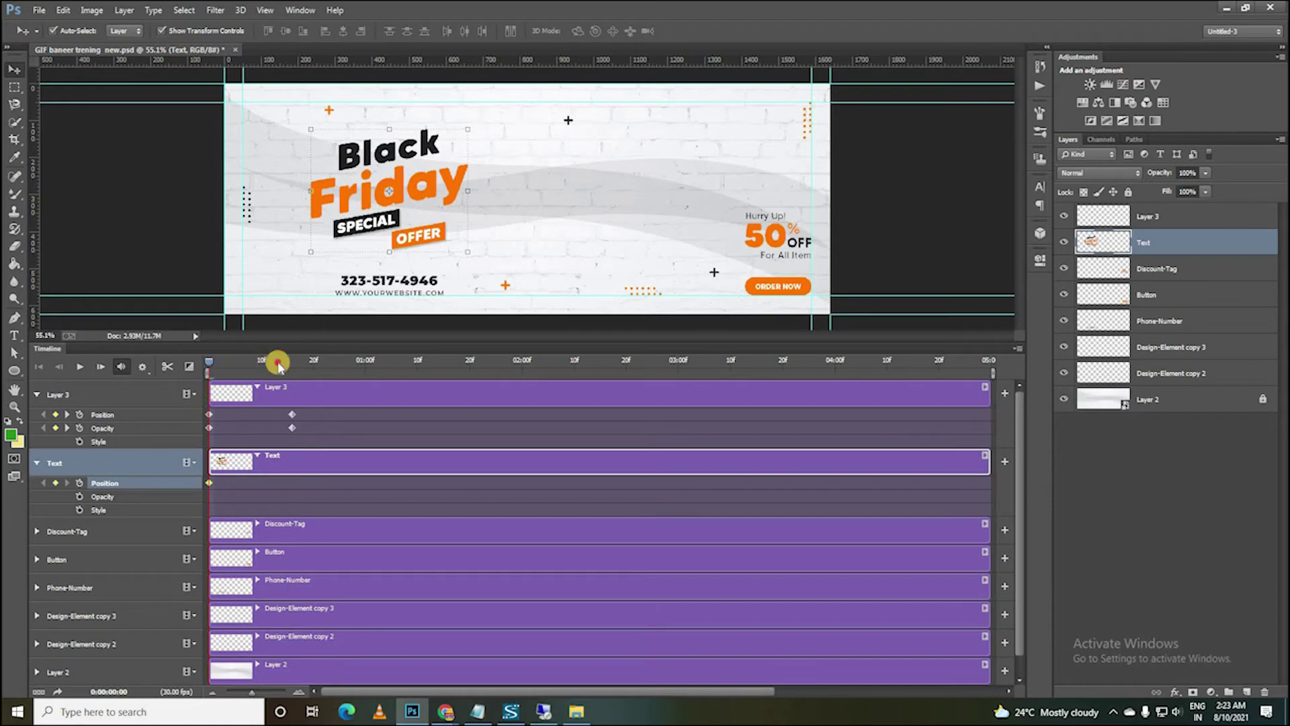
left_click_drag(278, 365, 292, 363)
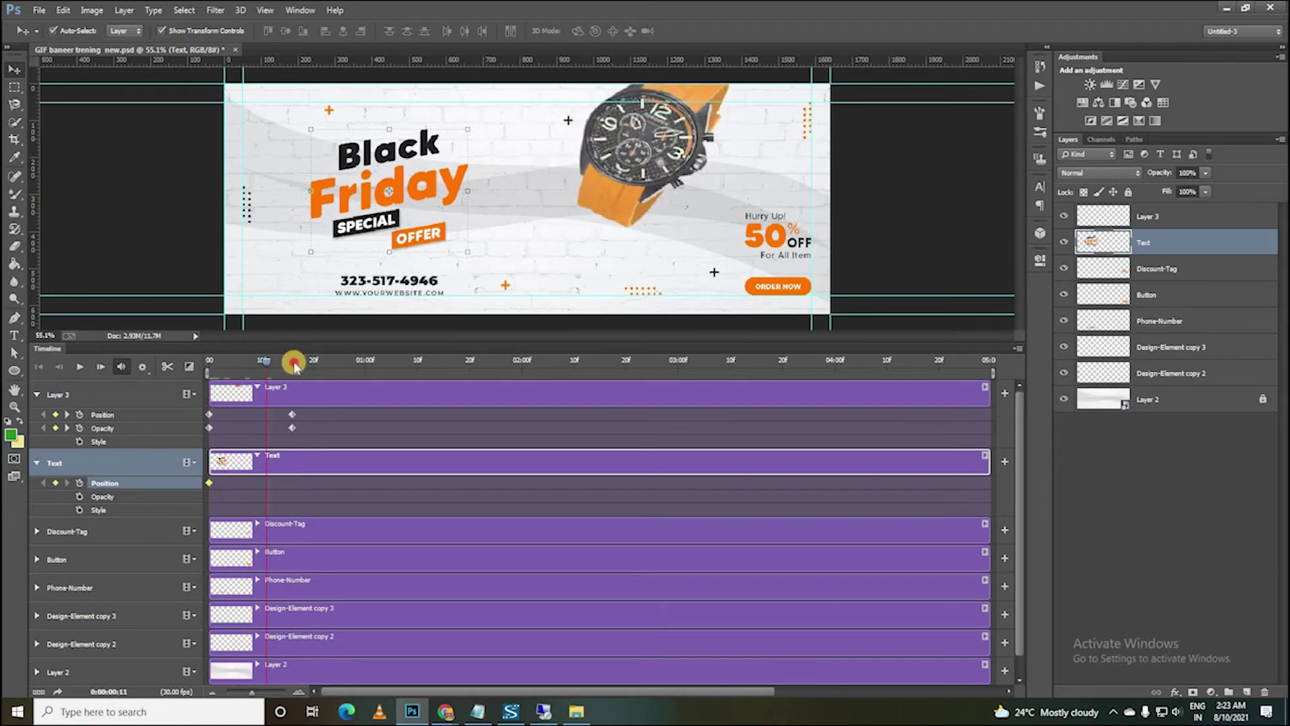
left_click(55, 483)
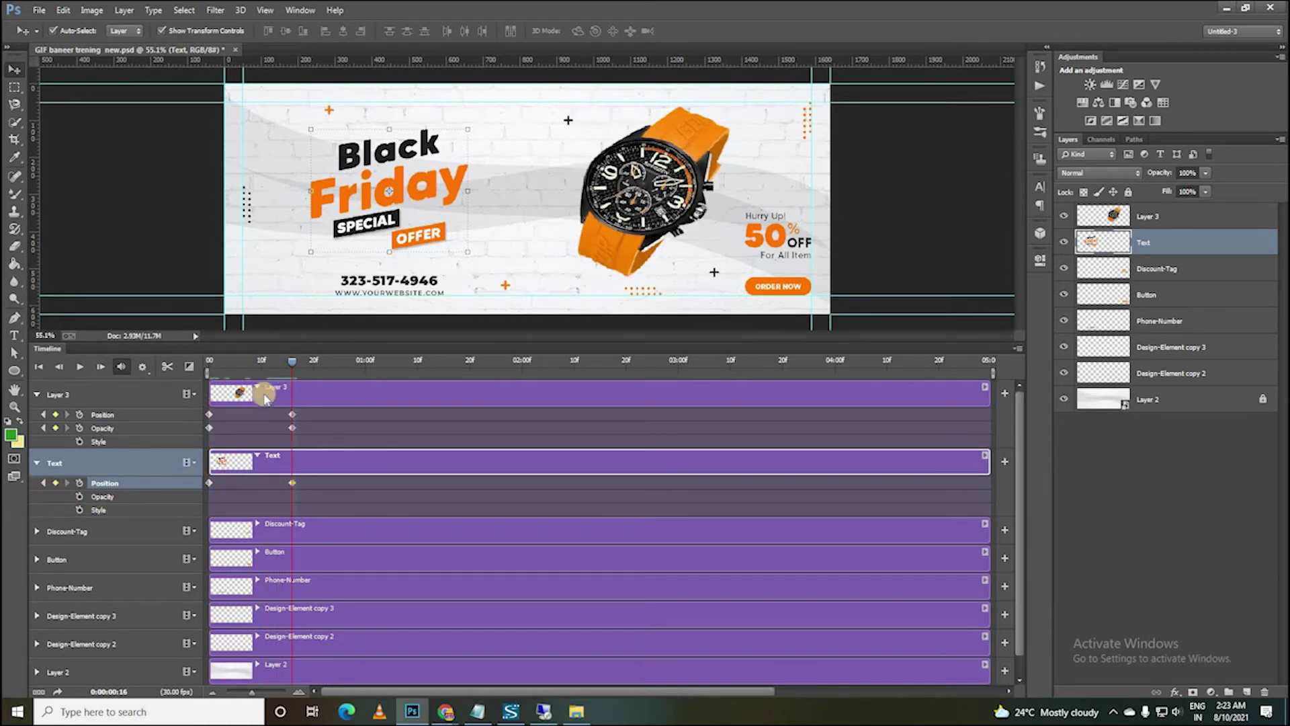
mouse_move(291, 361)
left_mouse_down()
mouse_move(219, 363)
mouse_move(230, 363)
left_mouse_up()
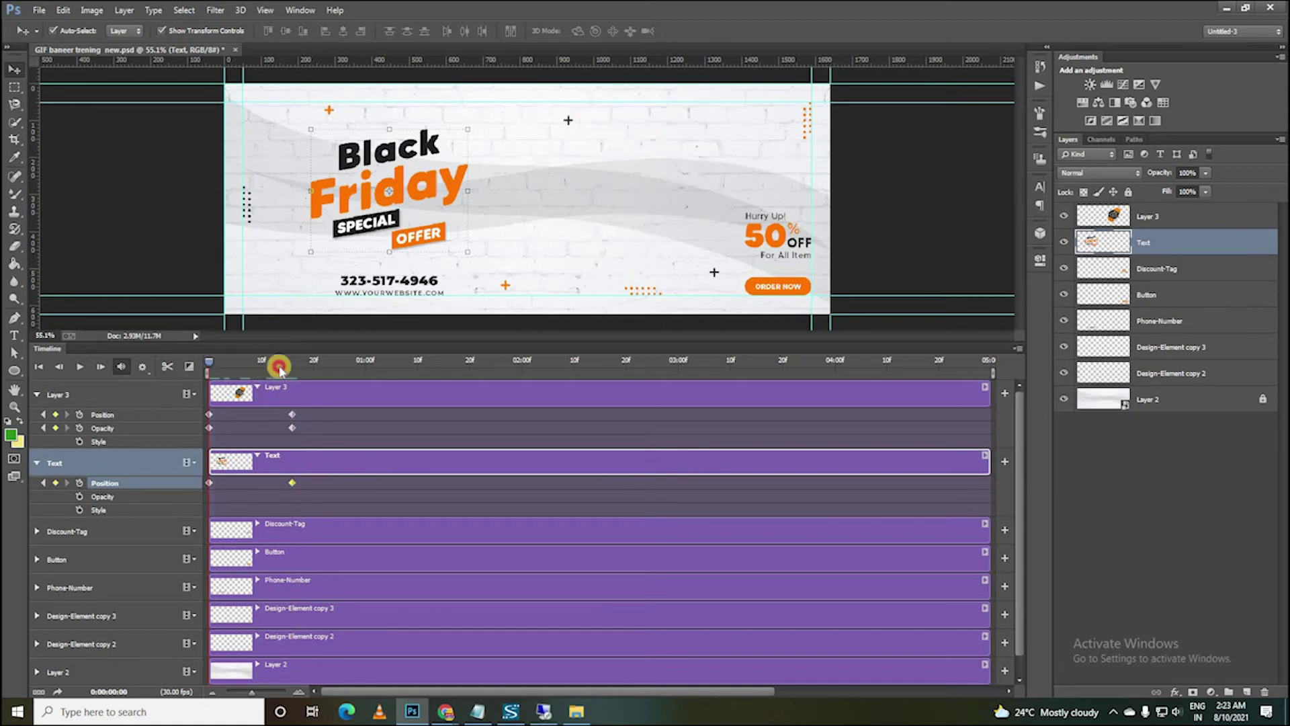
left_click(201, 368)
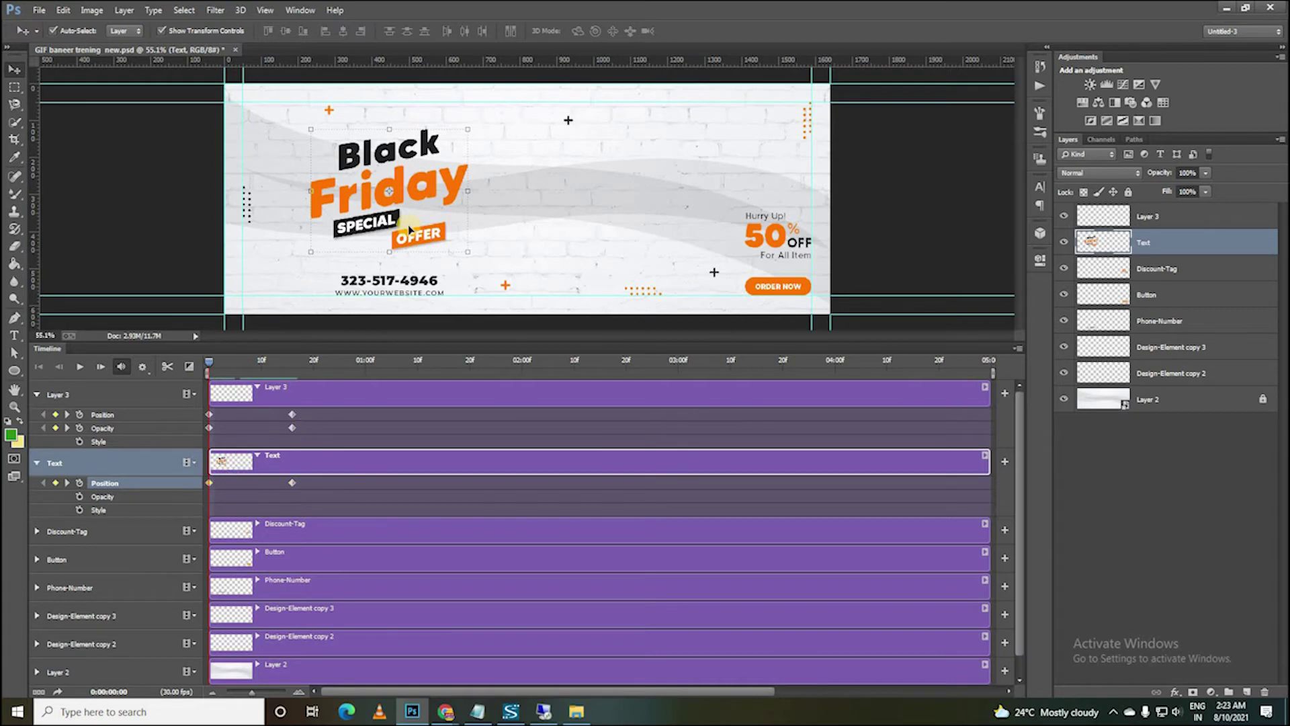
left_click(1141, 243)
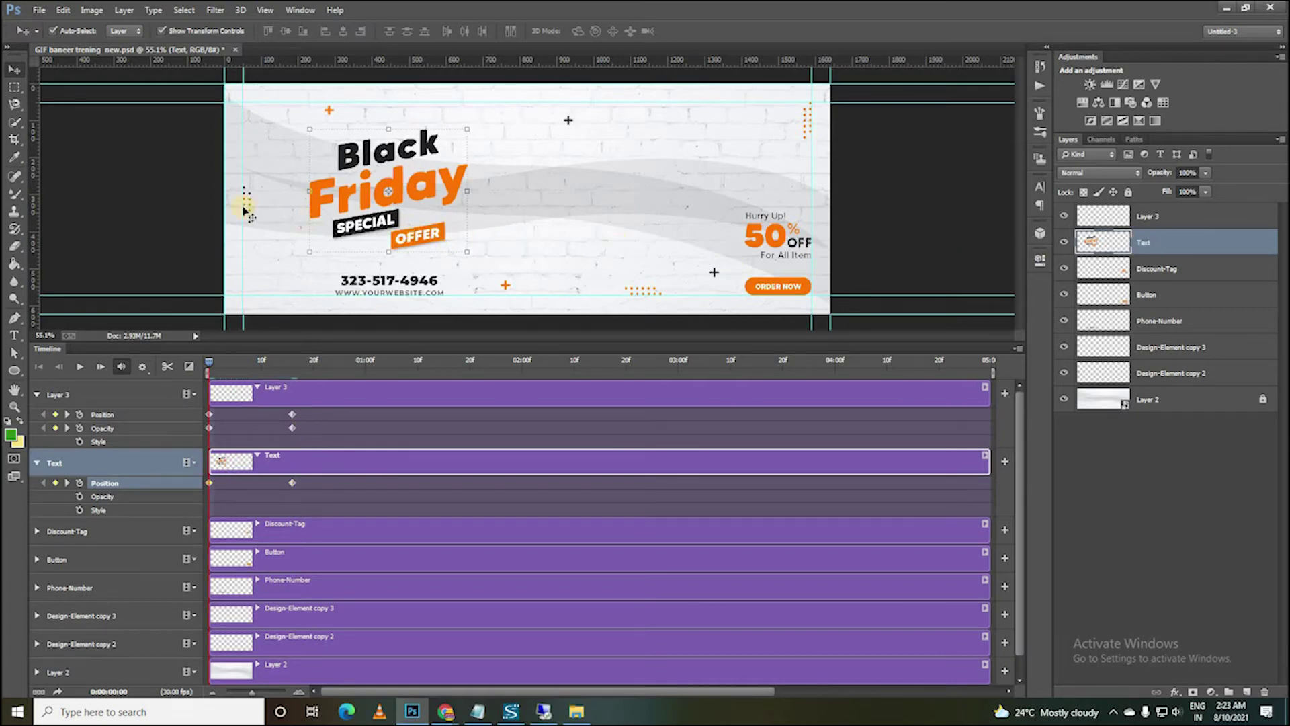
At frame 0, nudge the Black Friday text left until it's nearly off the canvas.
key("Left")
key("Left")
key("Left")
key("Left")
key("Left")
key("Left")
key("Left")
key("Left")
key("Left")
key("Left")
key("Left")
key("Left")
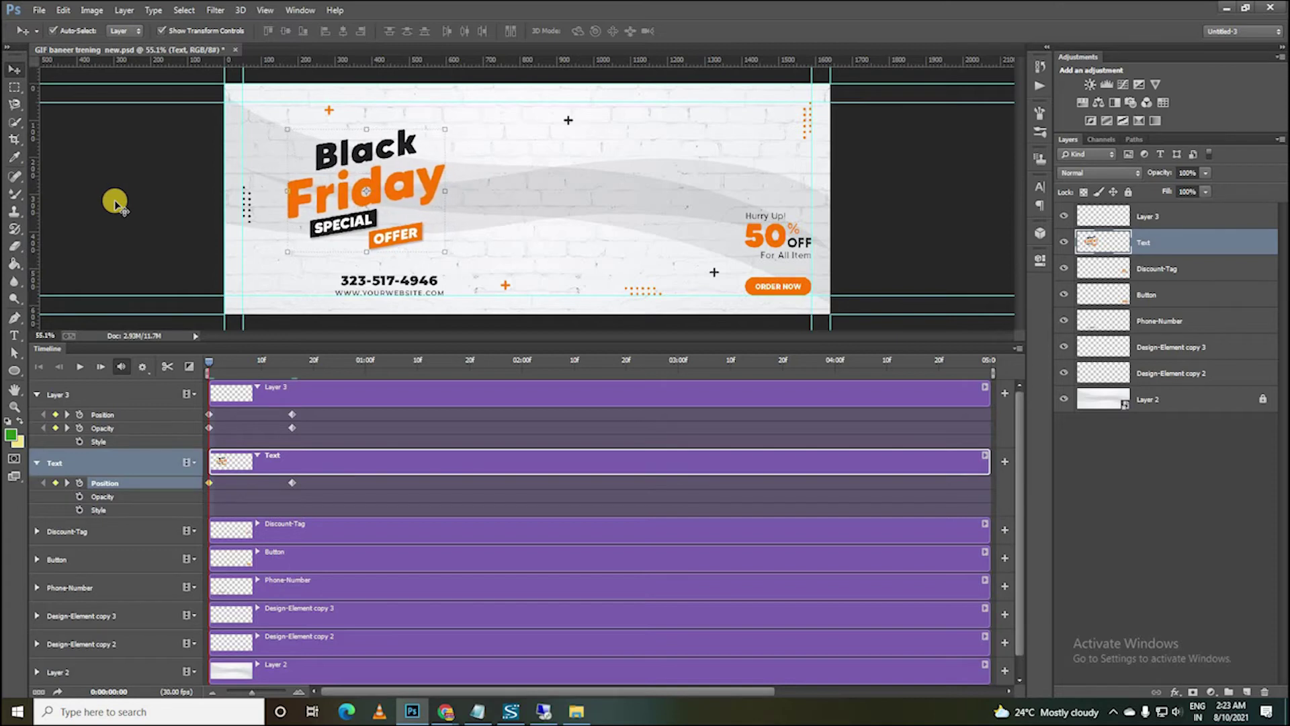
key("Left")
key("Left")
key("Left")
key("Left")
key("Left")
key("Left")
key("Left")
key("Left")
key("Left")
key("Left")
key("Left")
key("Left")
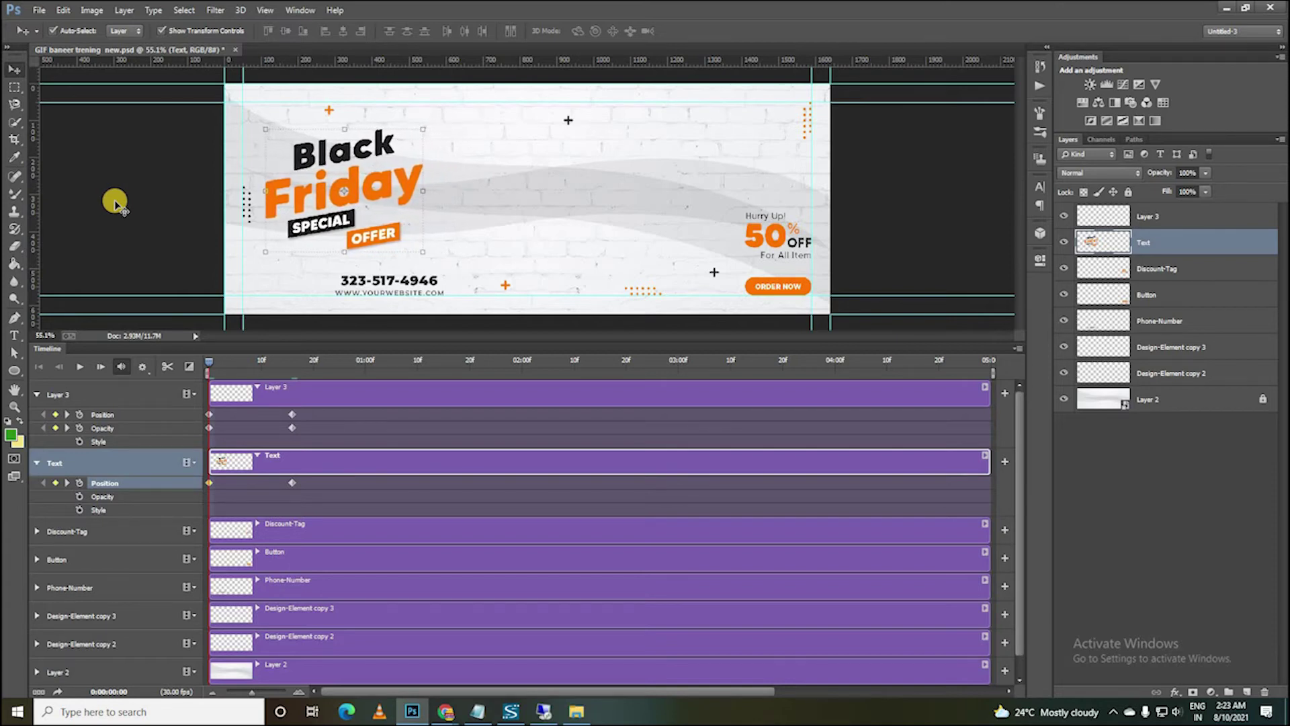
key("Left")
key("Left")
key("Left")
key("Left")
key("Left")
key("Left")
key("Left")
key("Left")
key("Left")
key("Left")
key("Left")
key("Left")
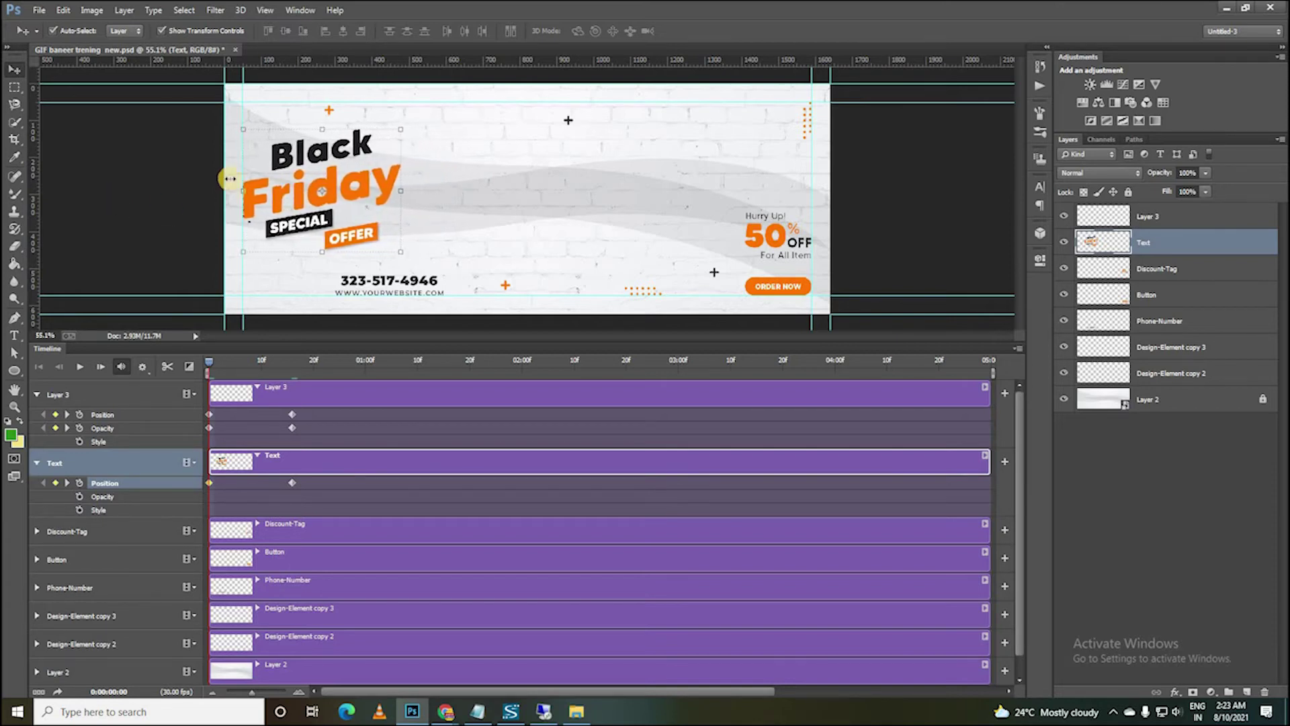
key("Left")
key("Left")
key("Left")
key("Left")
key("Left")
key("Left")
key("Left")
key("Left")
key("Left")
key("Left")
key("Left")
key("Left")
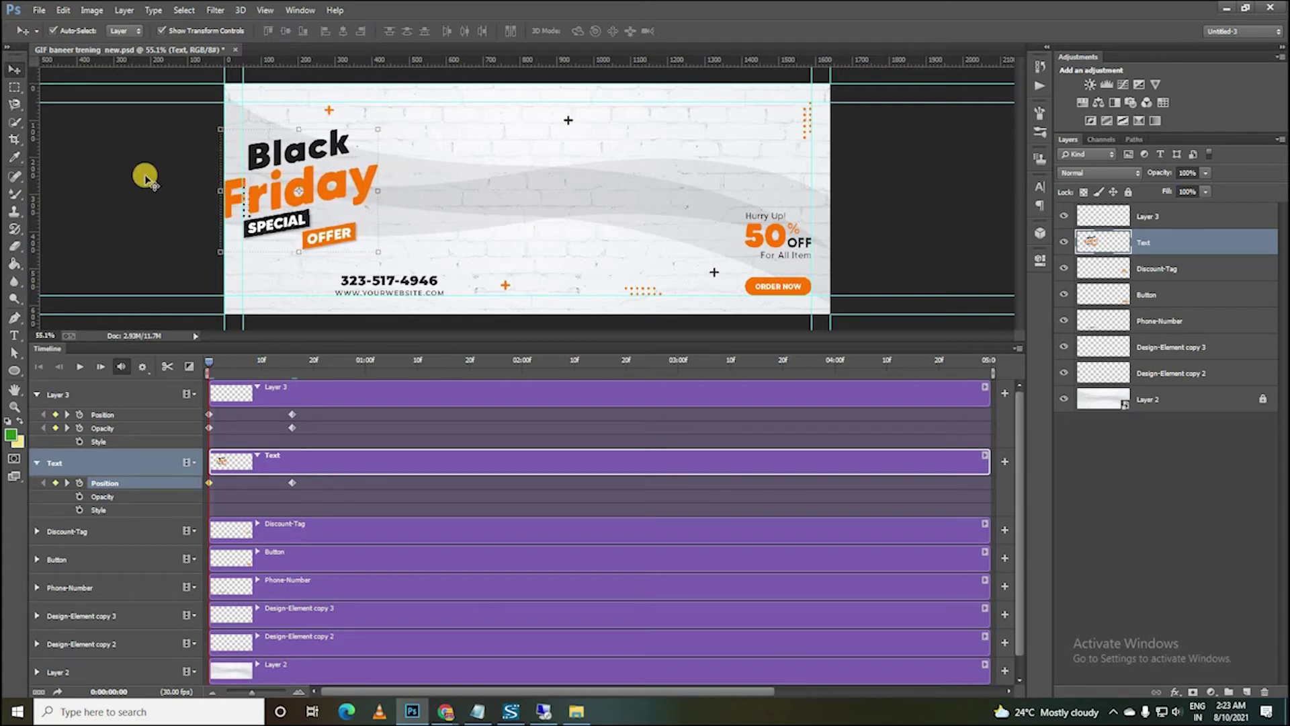
key("Left")
key("Left")
key("Left")
key("Left")
key("Left")
key("Left")
key("Left")
key("Left")
key("Left")
key("Left")
key("Left")
key("Left")
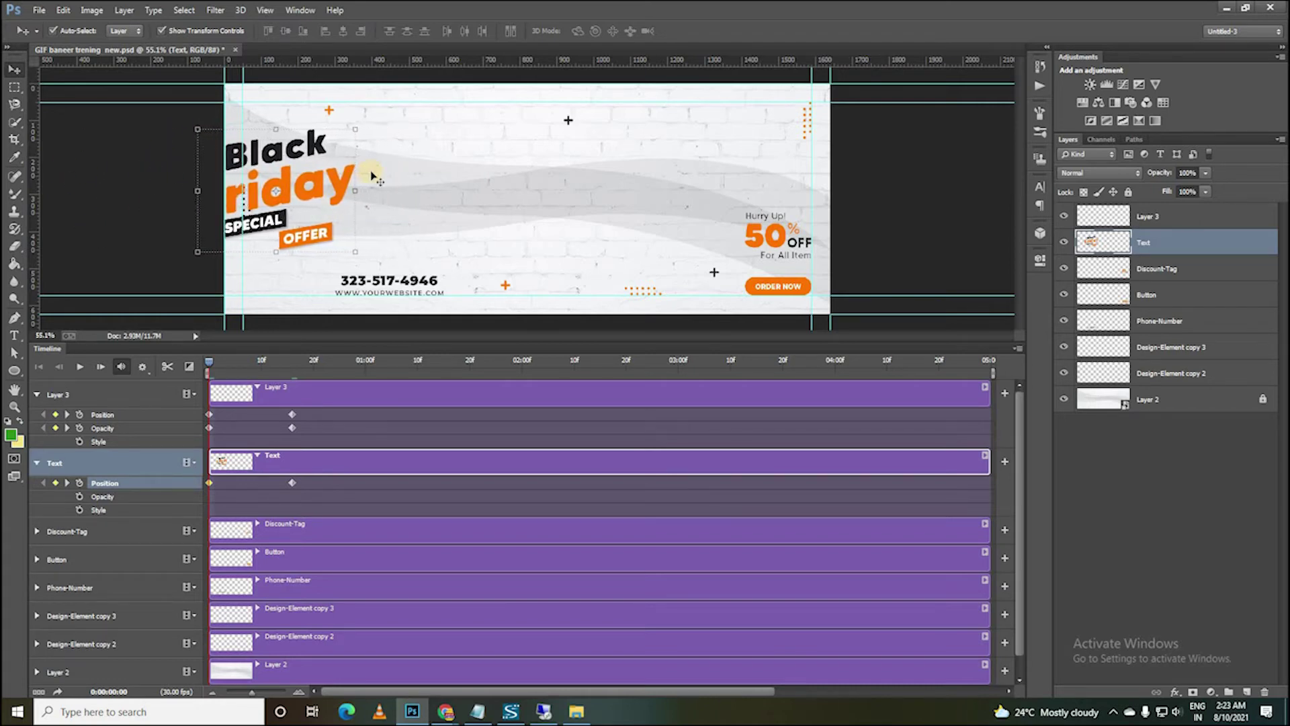
key("Left")
key("Left")
key("Left")
key("Left")
key("Left")
key("Left")
key("Left")
key("Left")
key("Left")
key("Left")
key("Left")
key("Left")
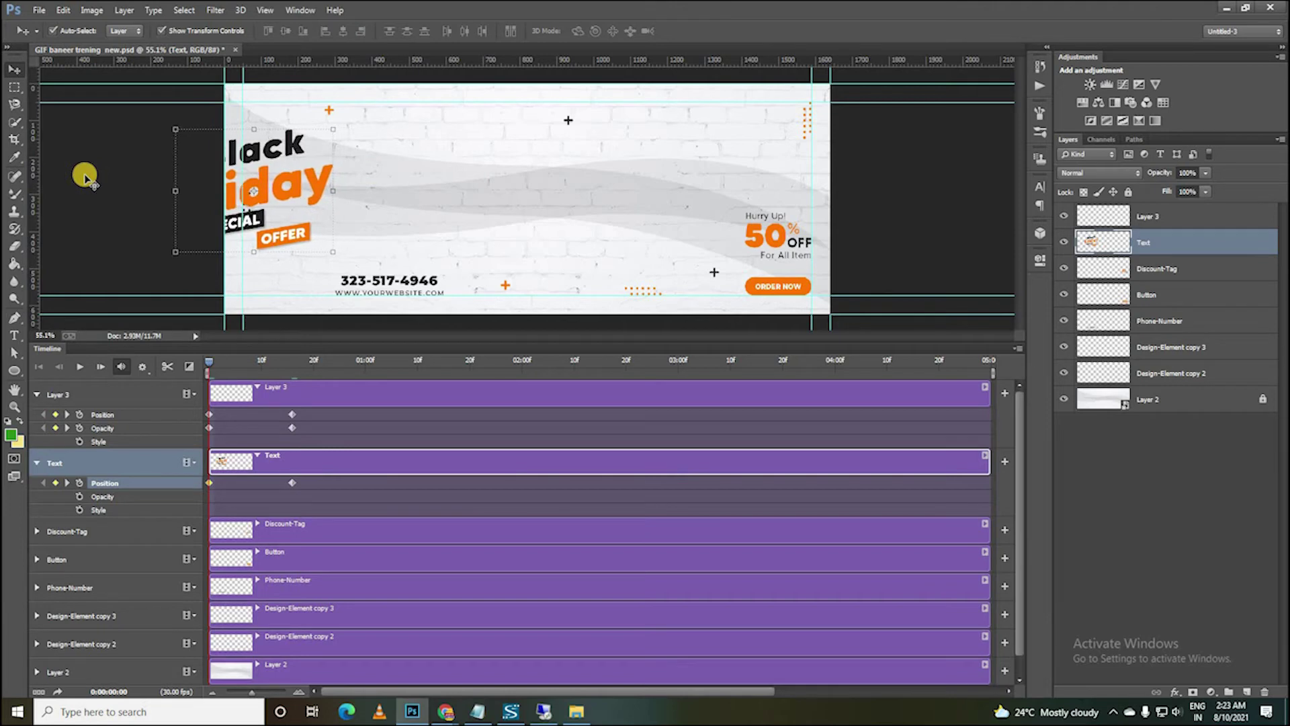
key("Left")
key("Left")
key("Left")
key("Left")
key("Left")
key("Left")
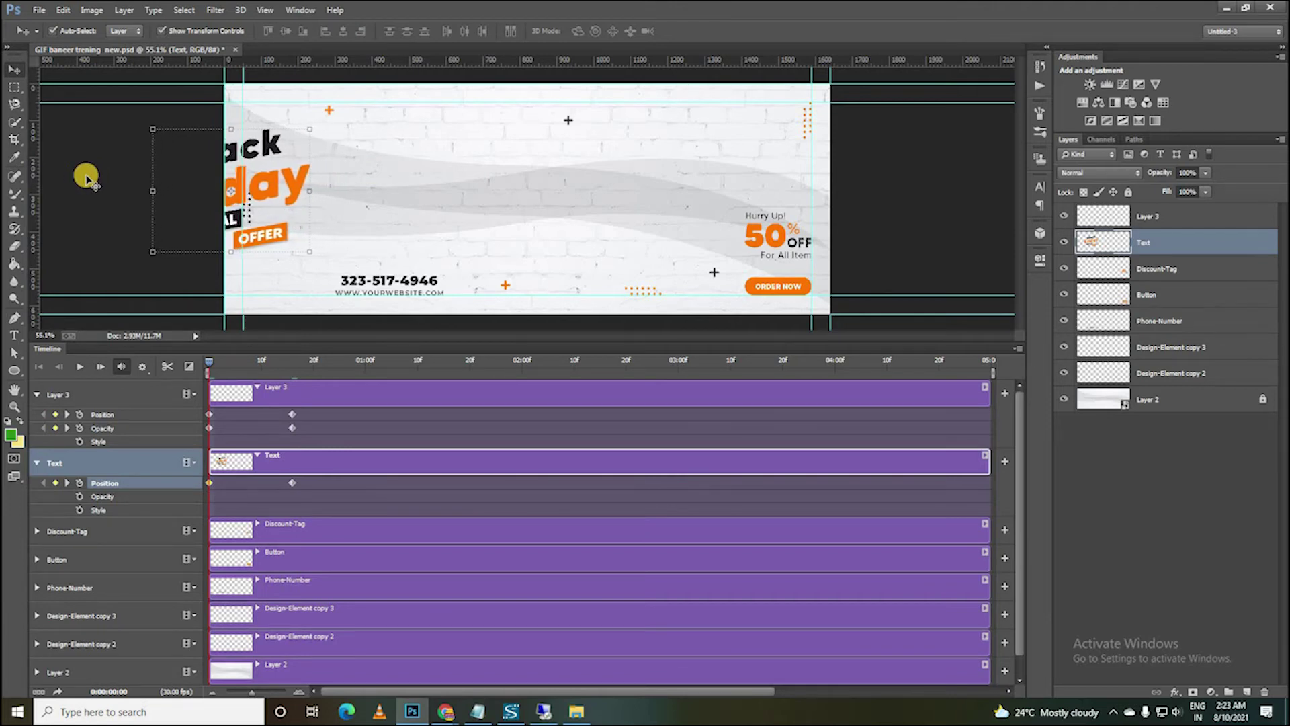
key("Left")
key("Left")
key("Left")
key("Left")
key("Left")
key("Left")
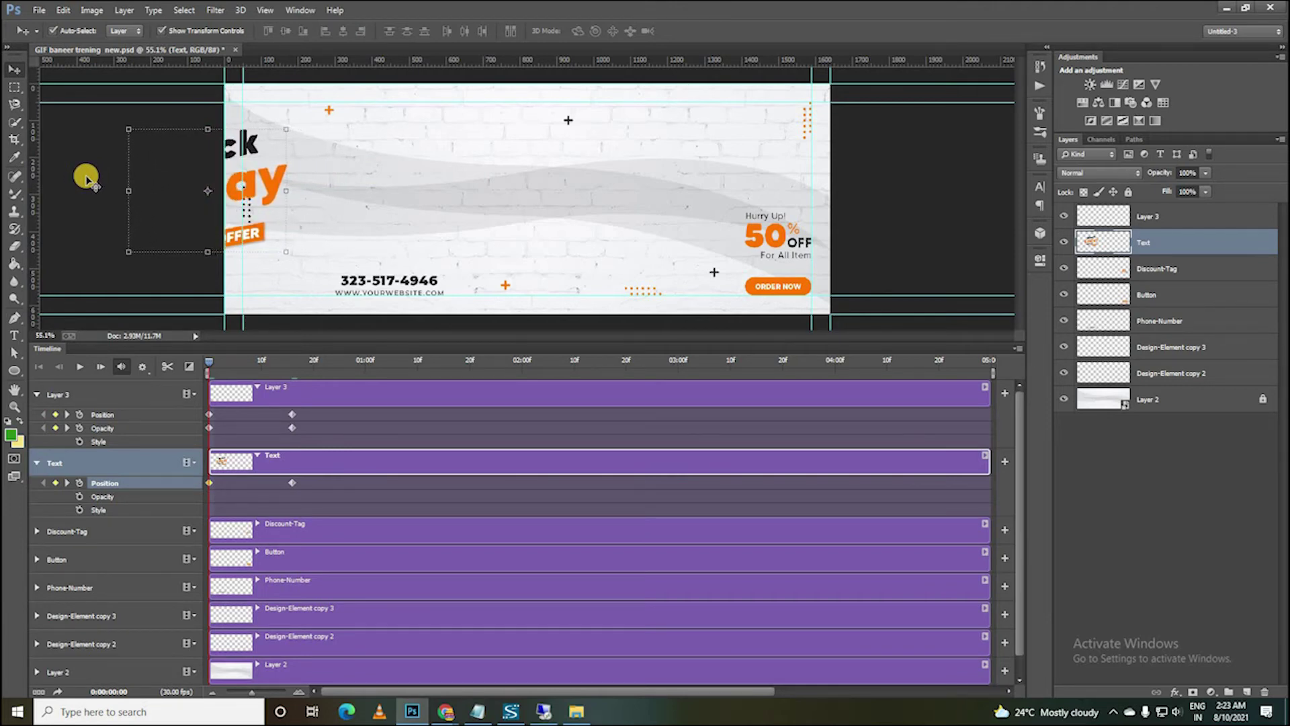
key("Left")
key("Left")
key("Left")
key("Left")
key("Left")
key("Left")
key("Left")
key("Left")
key("Left")
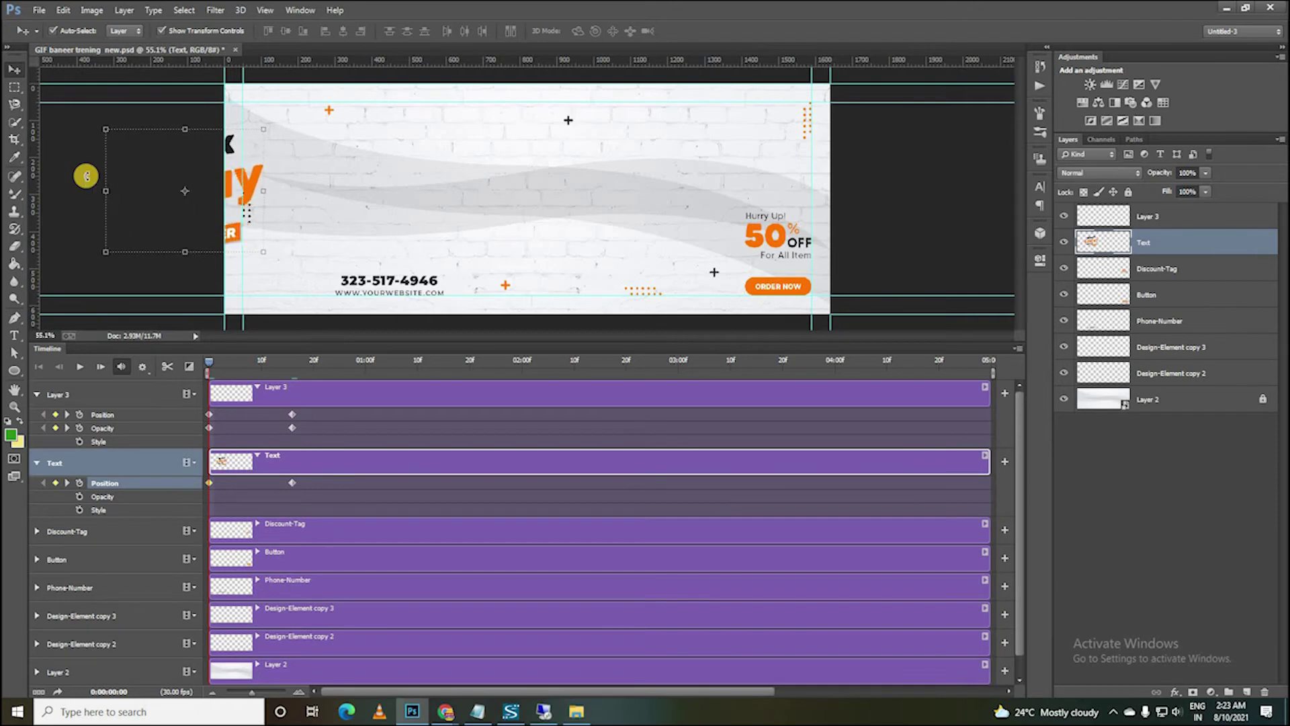
key("Left")
key("Left")
key("Left")
key("Left")
key("Left")
key("Left")
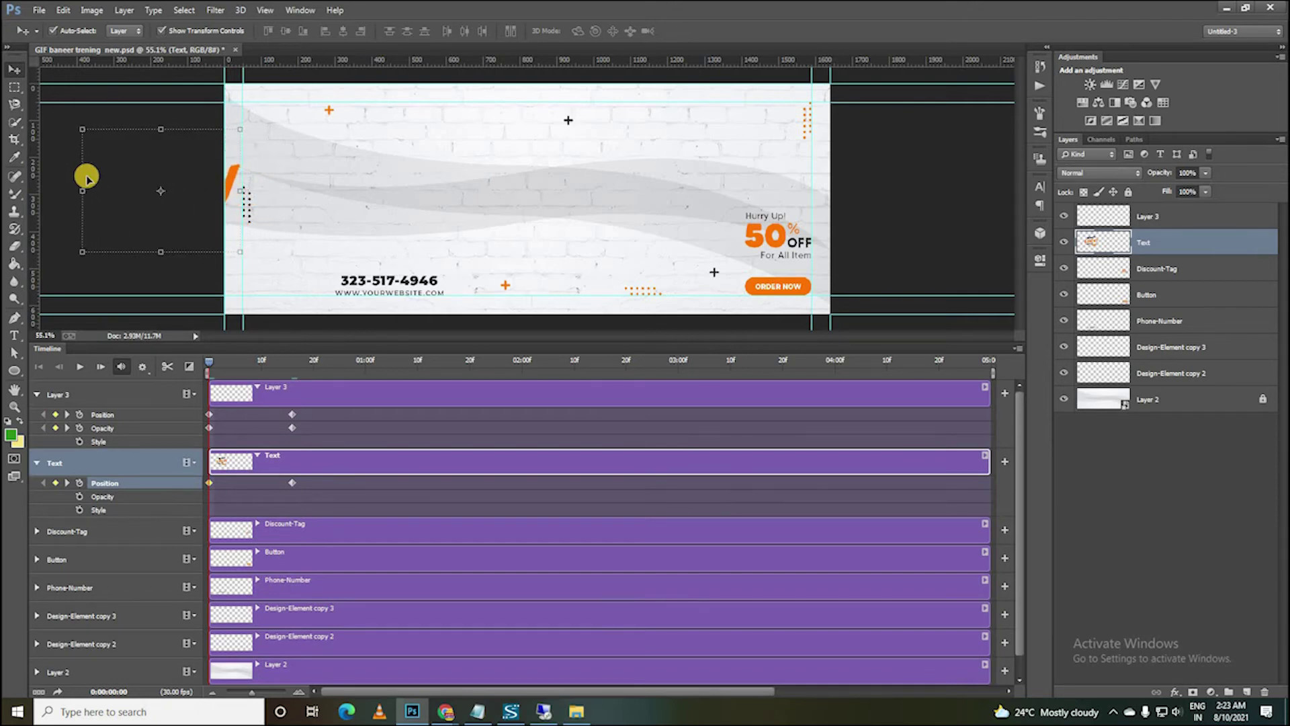
key("Left")
key("Left")
key("Left")
key("Left")
key("Left")
key("Left")
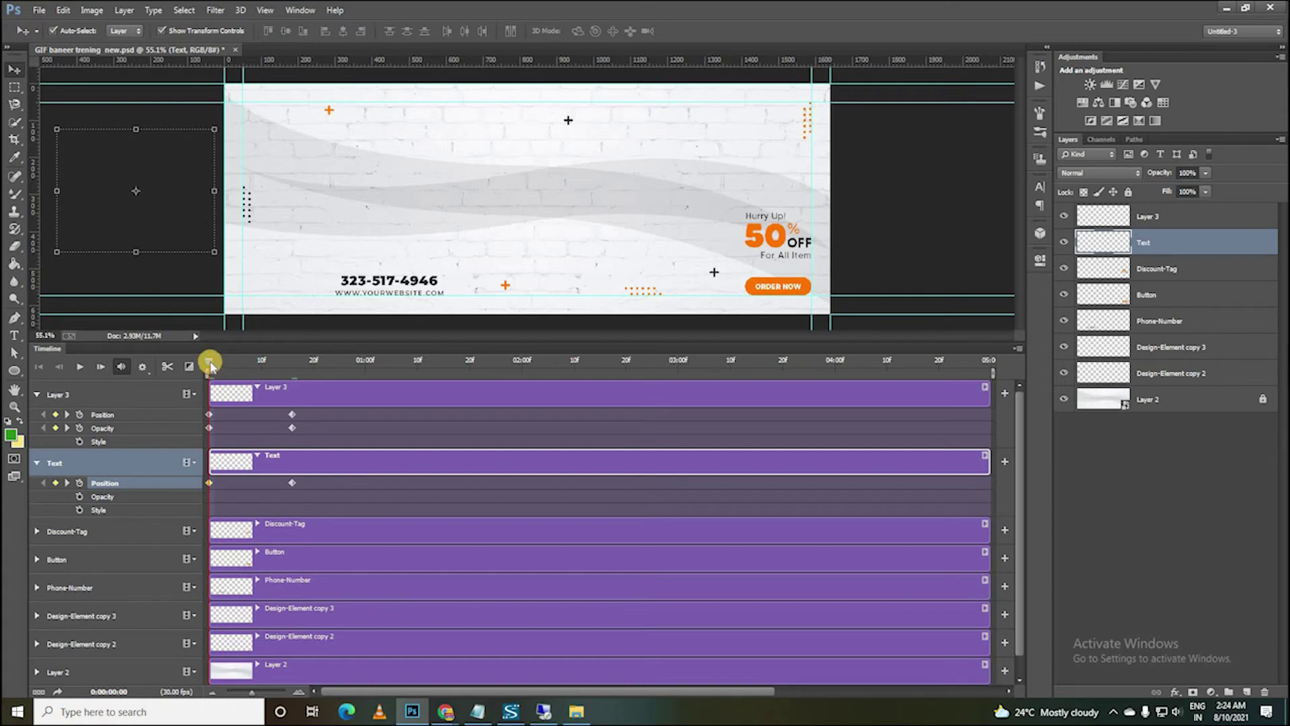
Add a Text Position keyframe at frame 16 and play the banner from the first frame.
left_click_drag(226, 365, 287, 373)
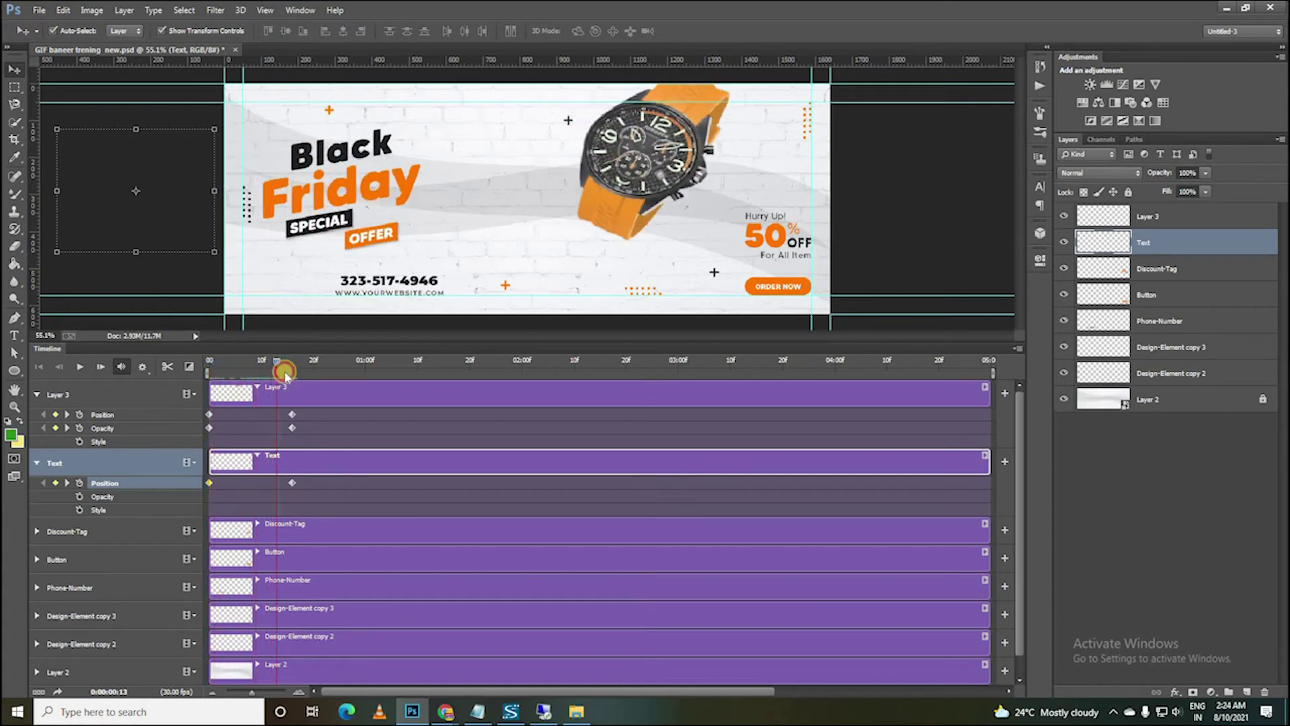
left_click_drag(291, 376, 291, 373)
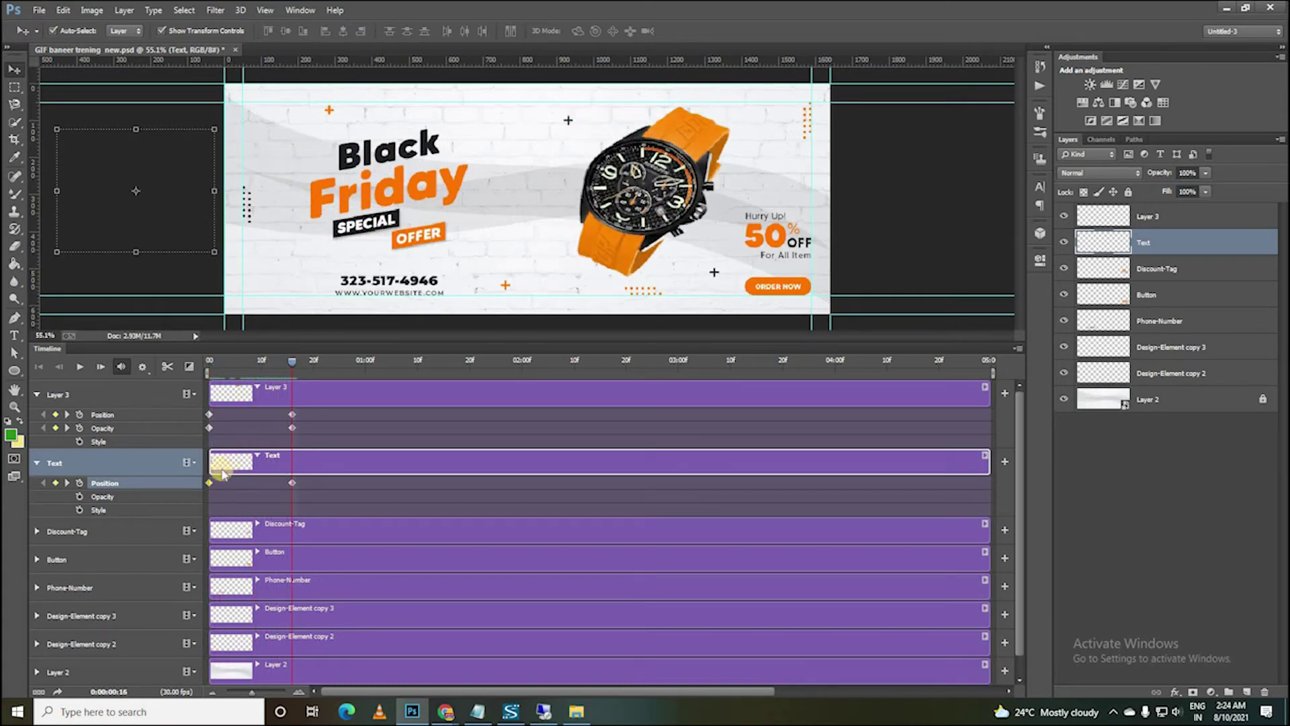
left_click(209, 482)
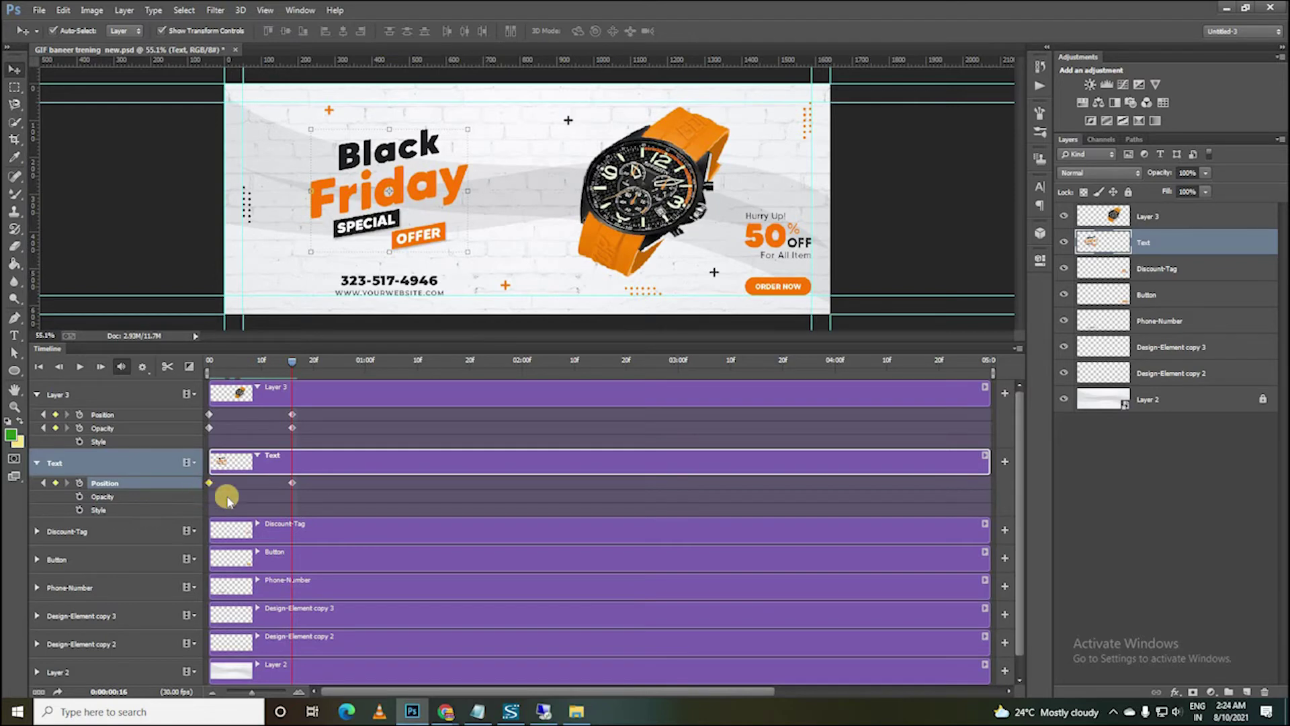
left_click(290, 482)
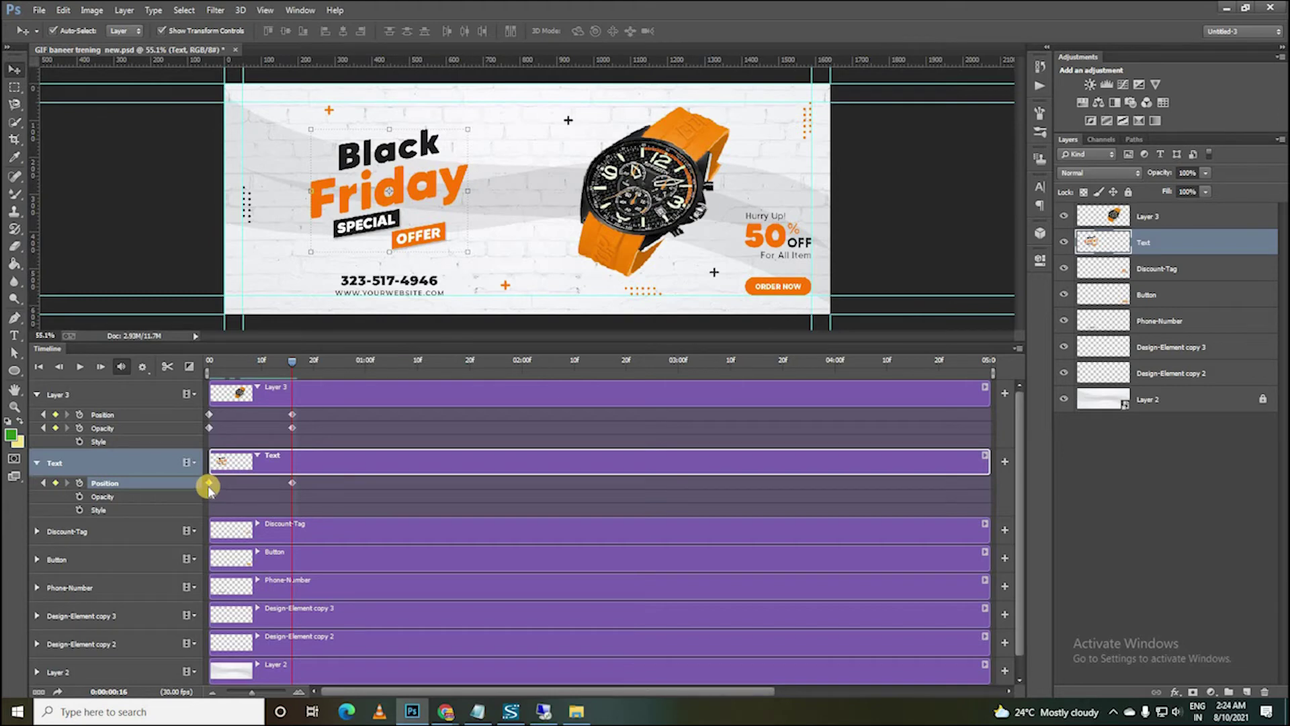
left_click_drag(291, 361, 193, 360)
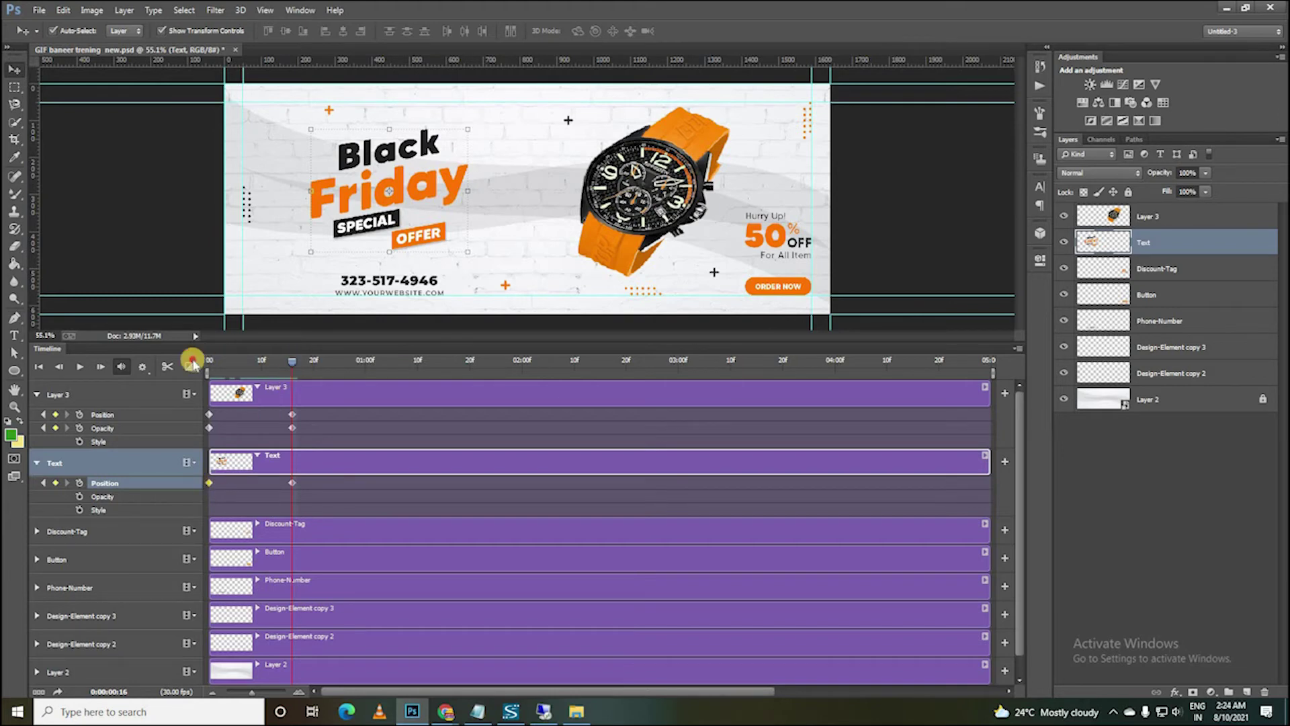
key("space")
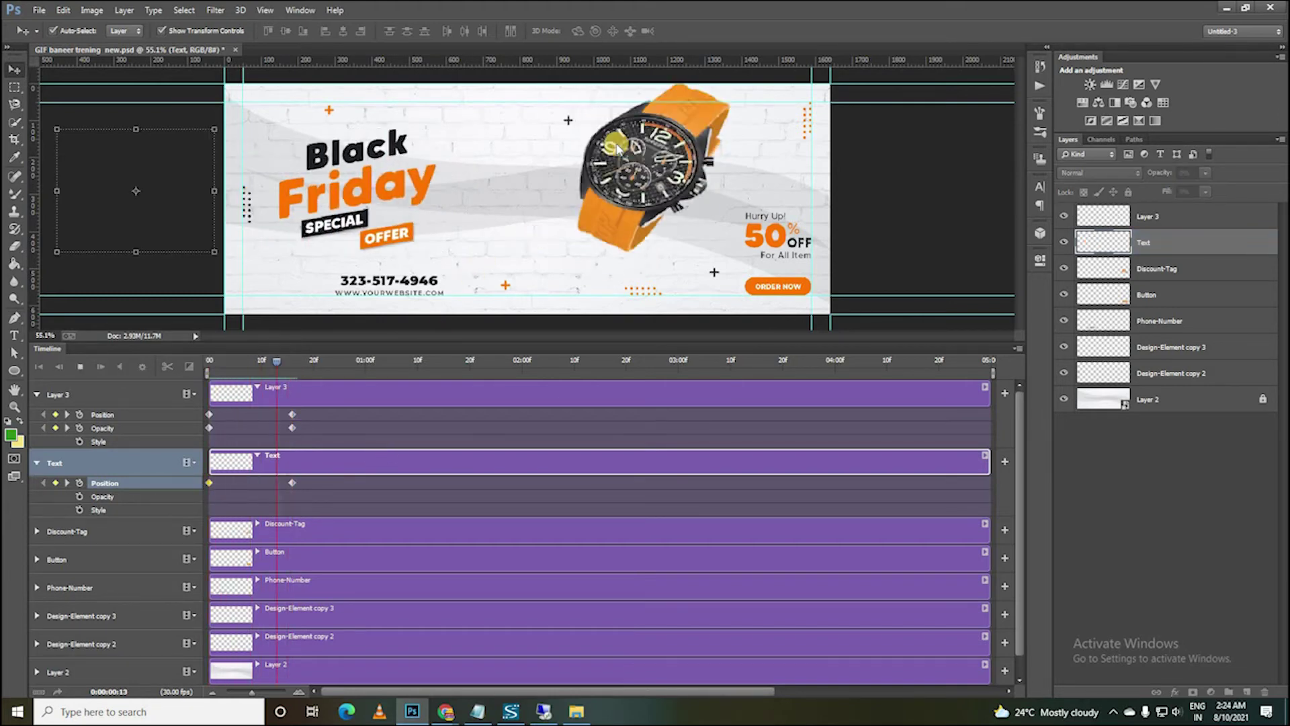
Add Text layer Opacity keyframes at frame 0 and around frame 17.
left_click(203, 362)
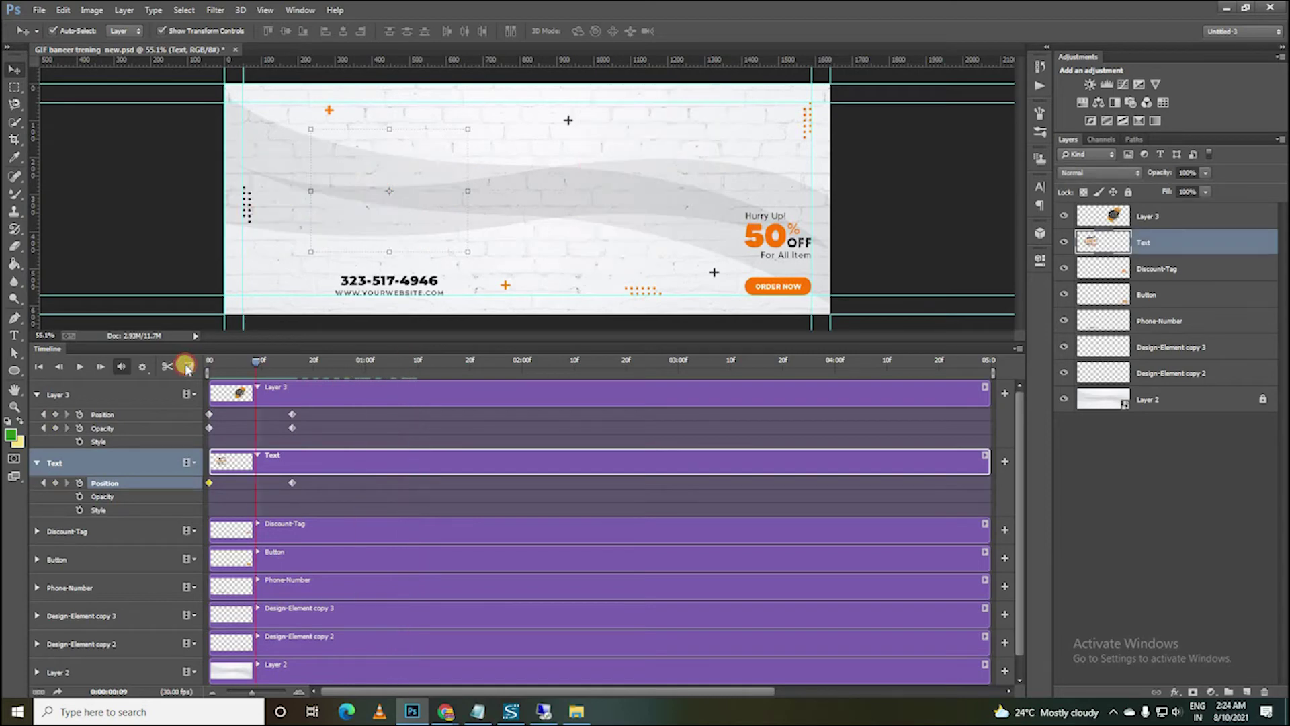
left_click_drag(519, 361, 208, 363)
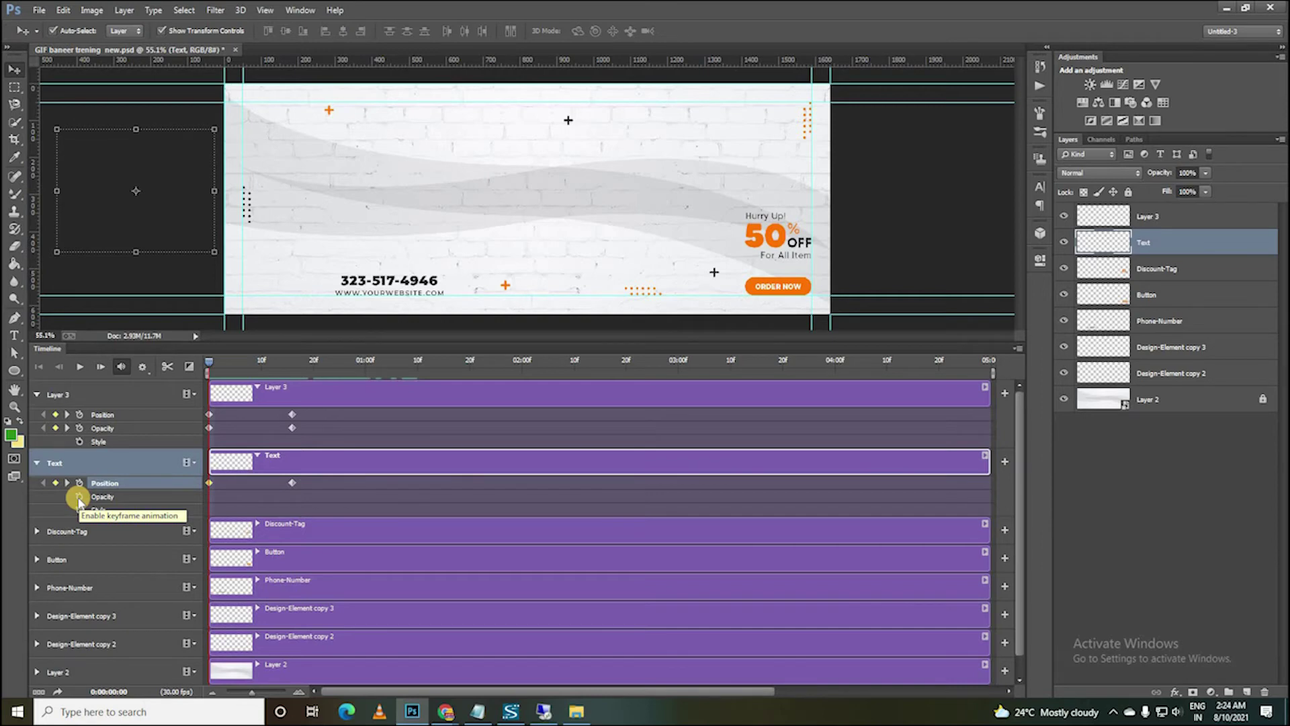
left_click(79, 497)
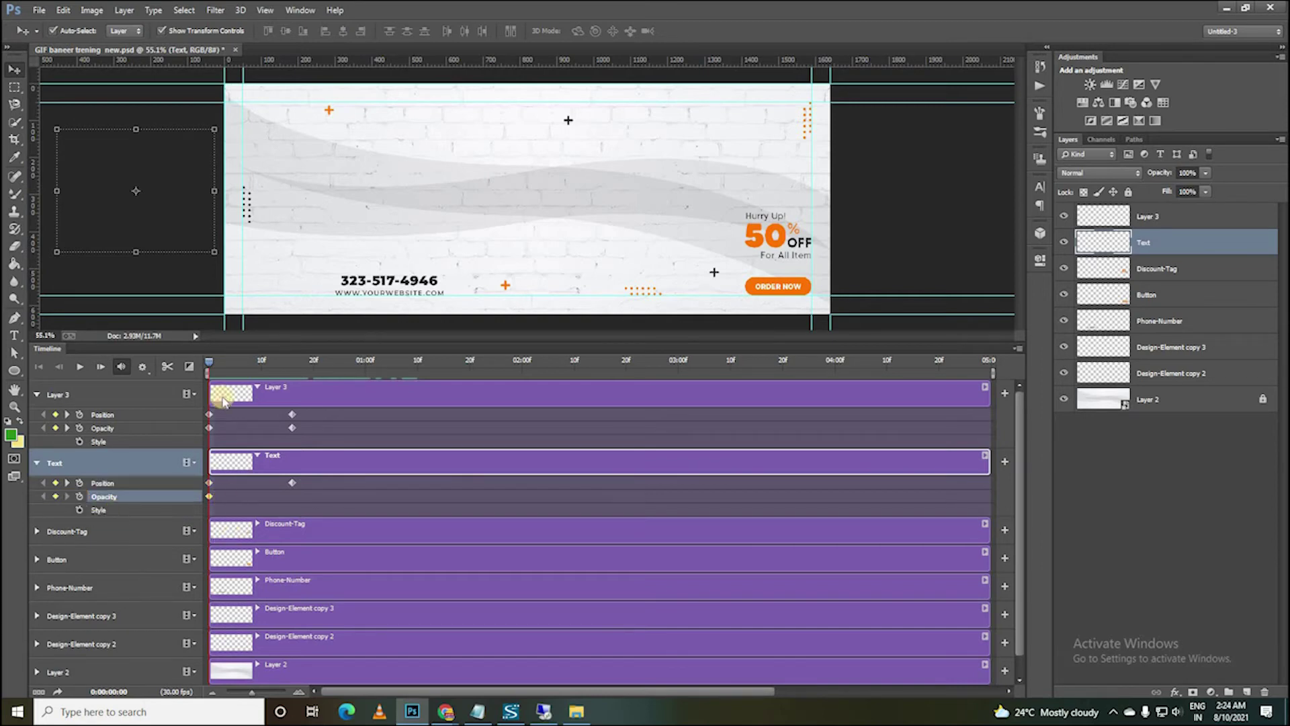
mouse_move(209, 362)
left_mouse_down()
mouse_move(292, 386)
mouse_move(289, 489)
left_mouse_up()
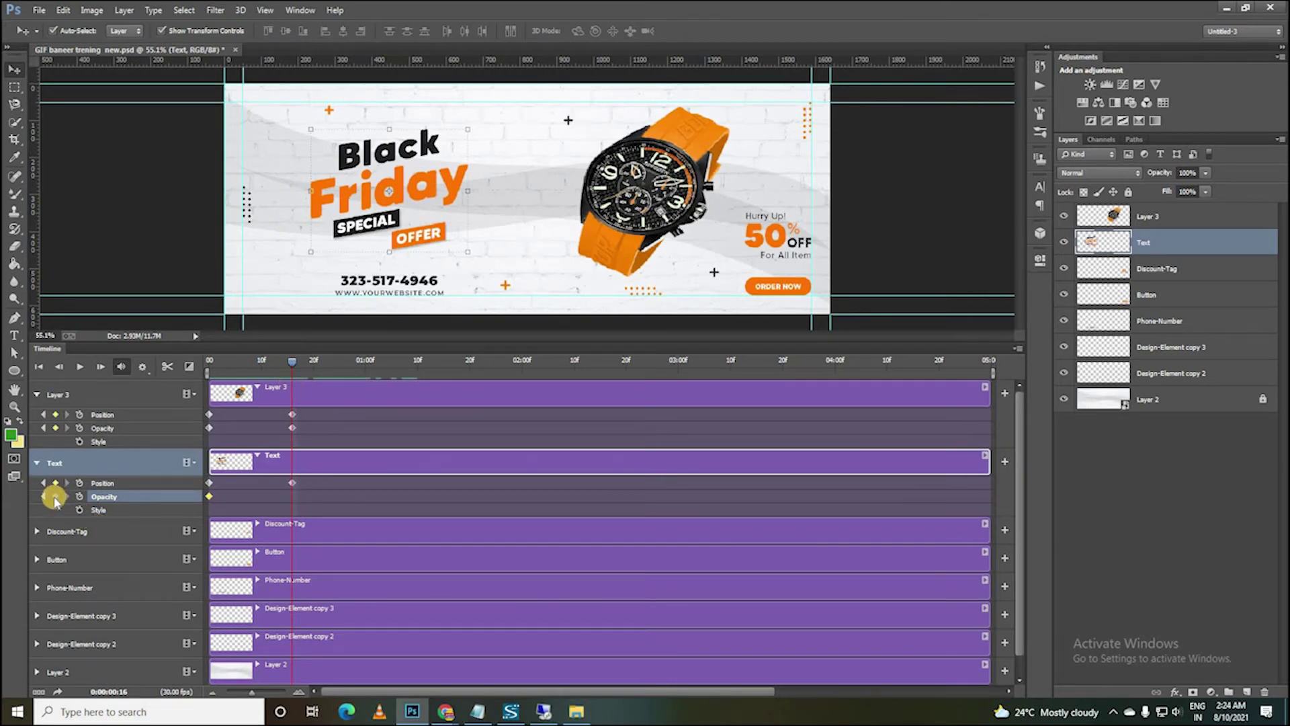
left_click(55, 496)
left_click_drag(292, 363, 203, 365)
Set the Text layer's opening Opacity keyframe to 0%.
left_click(205, 496)
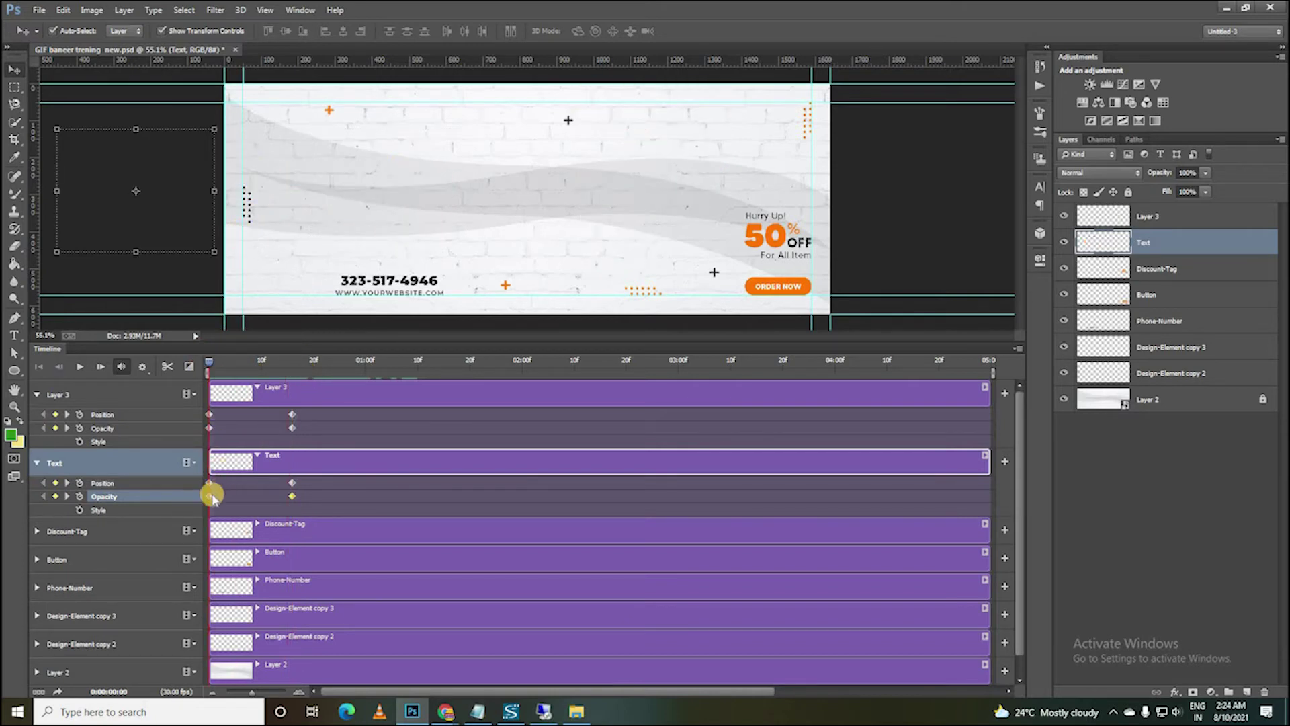
left_click(1188, 173)
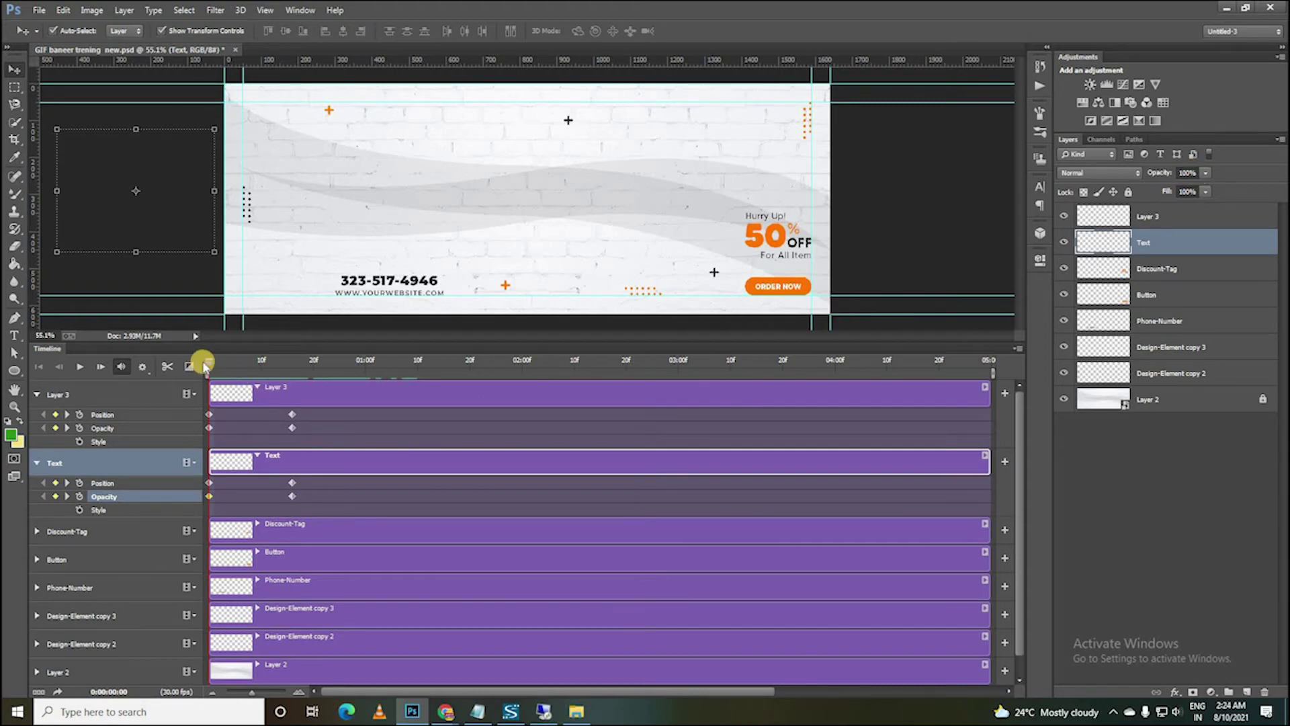
left_click_drag(209, 361, 291, 380)
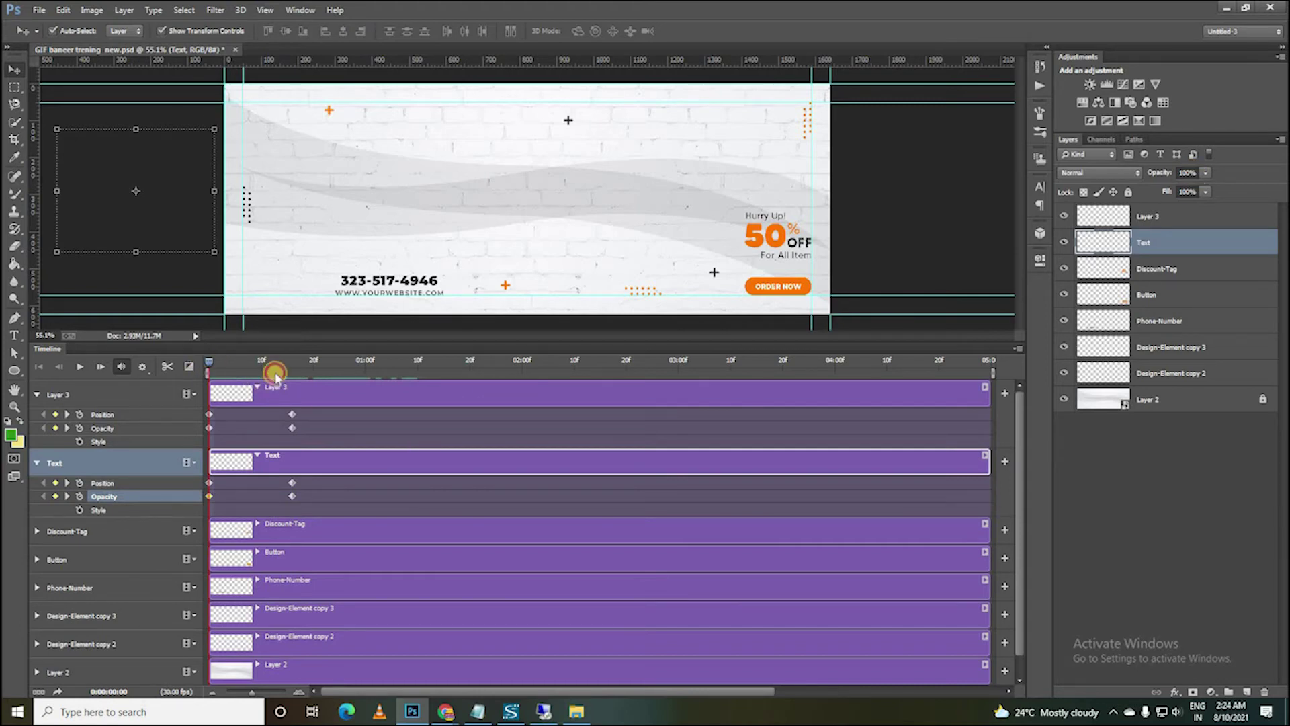
left_click(292, 496)
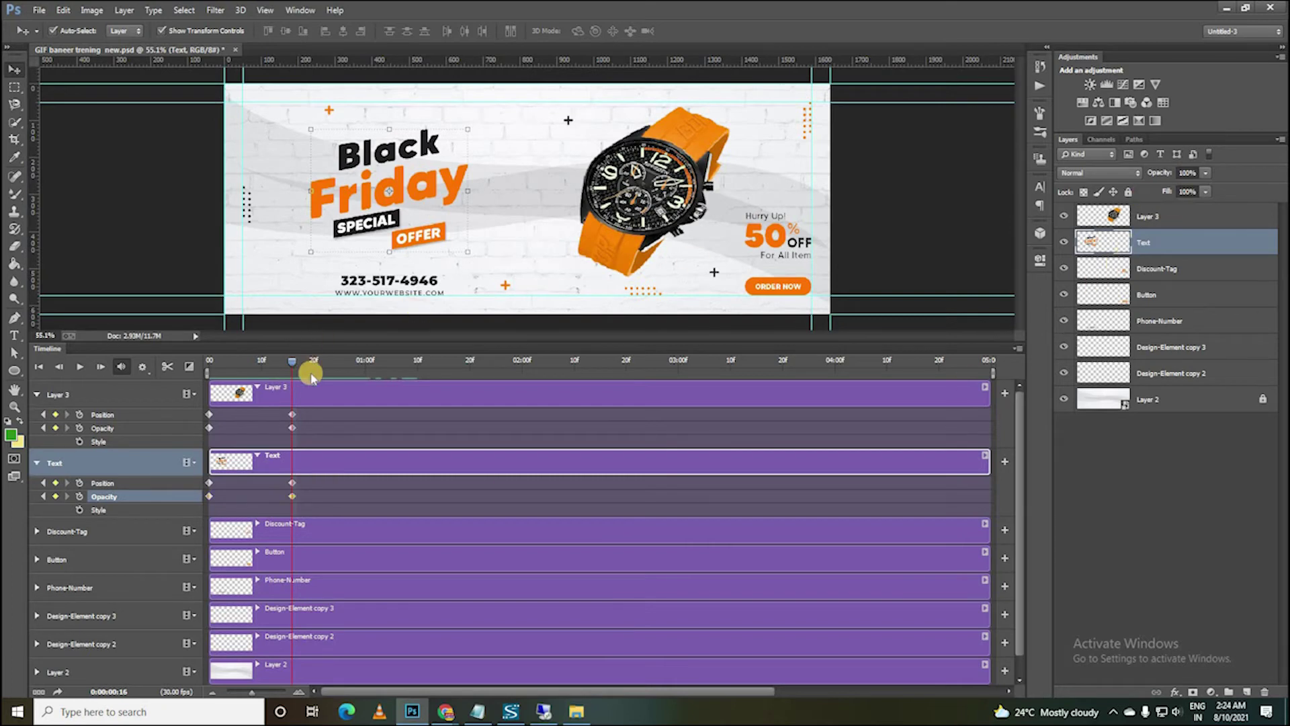
left_click_drag(292, 362, 209, 362)
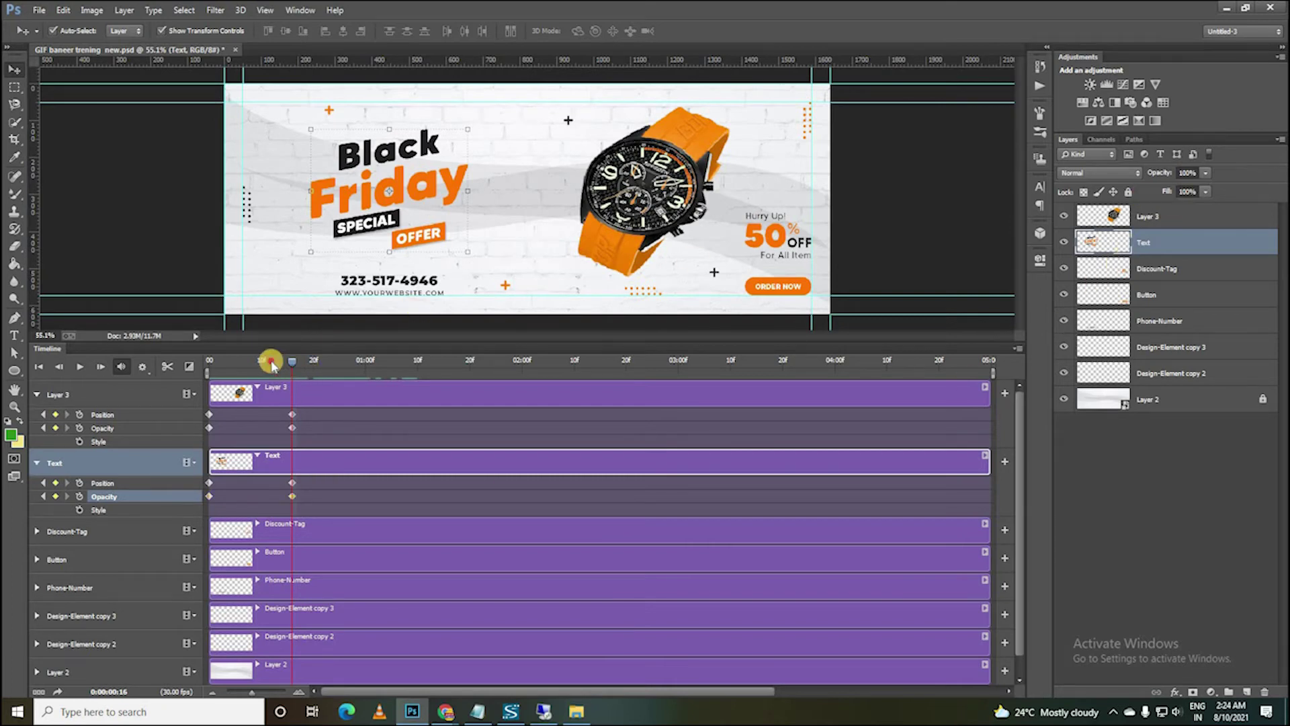
left_click(209, 496)
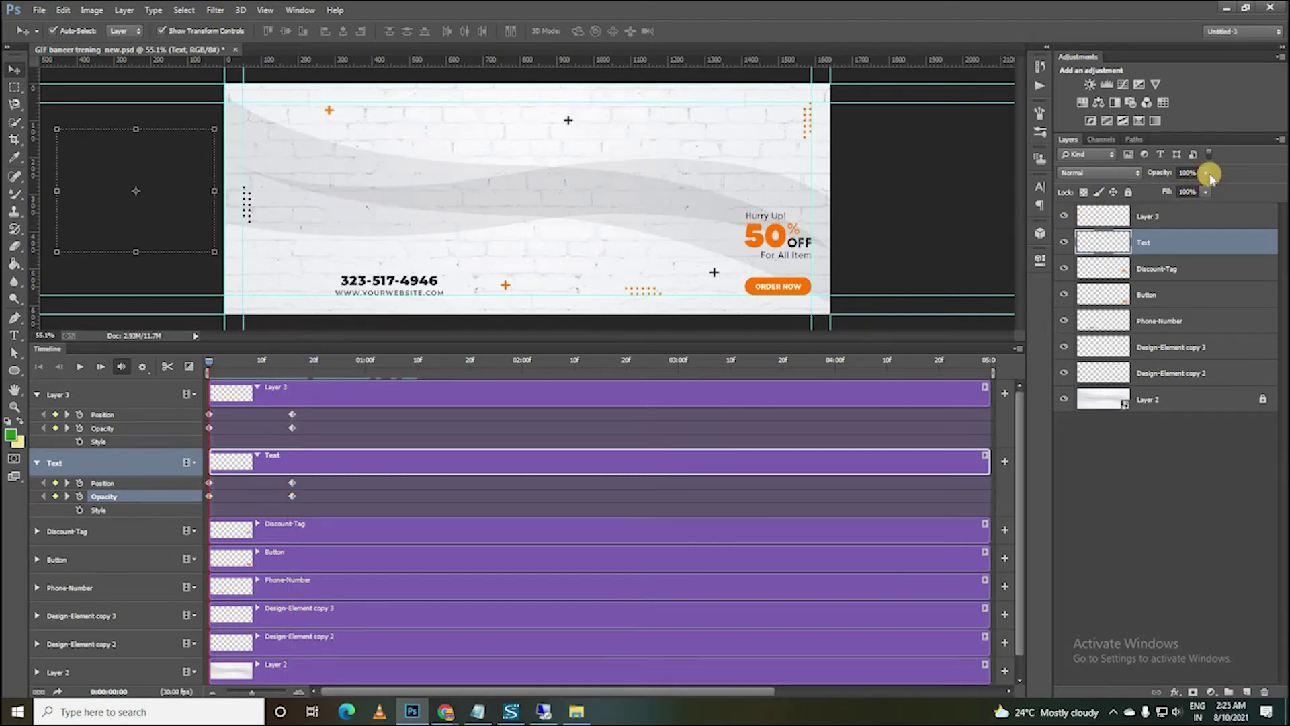
left_click(920, 168)
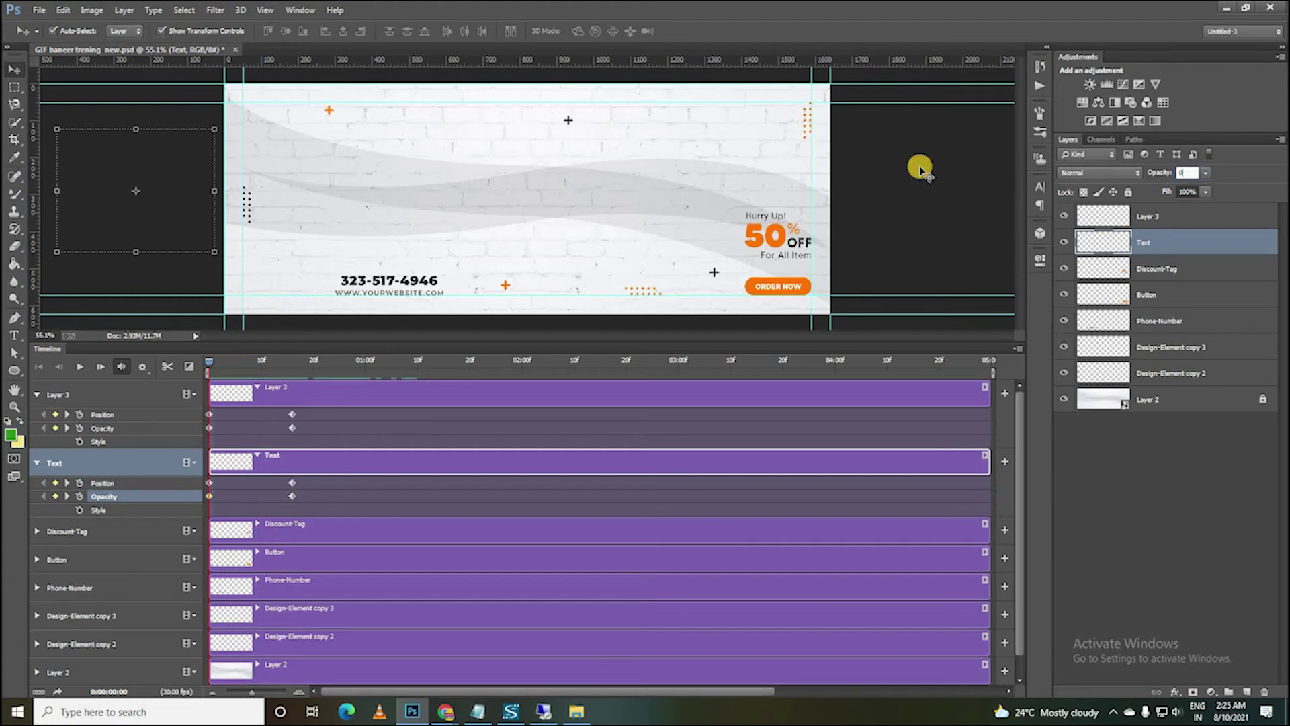
key("space")
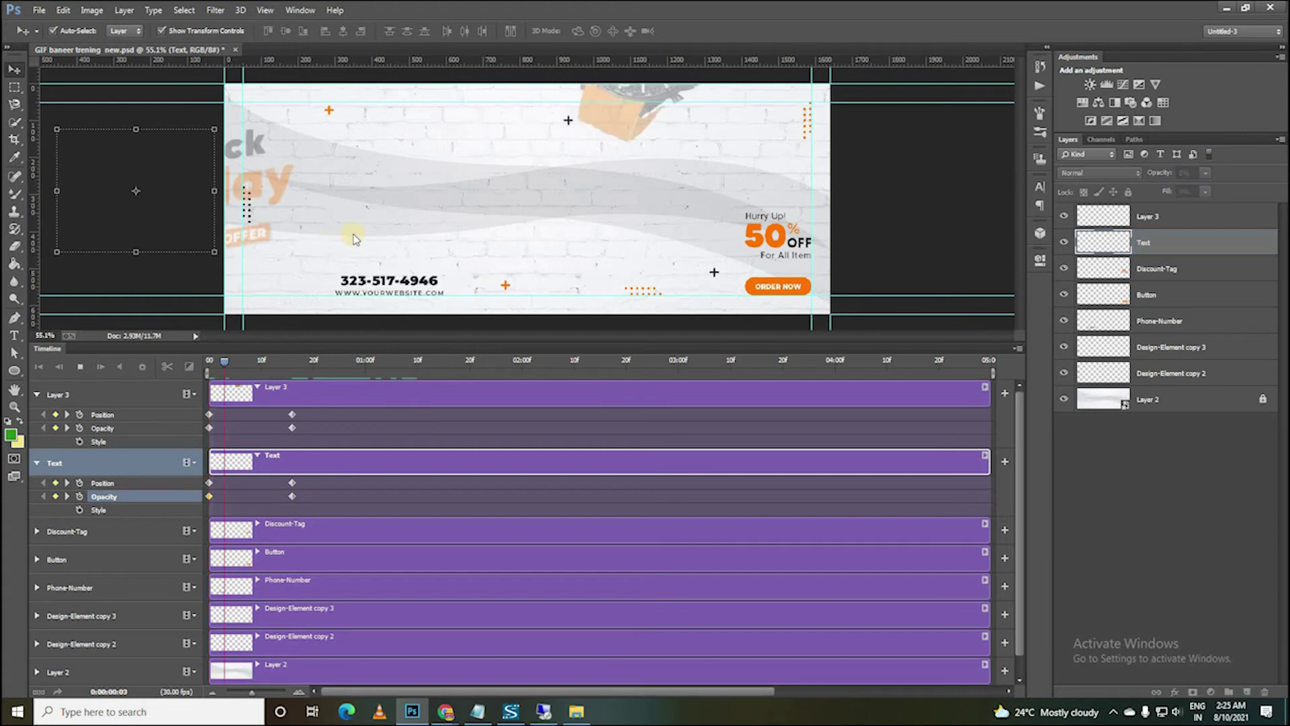
key("space")
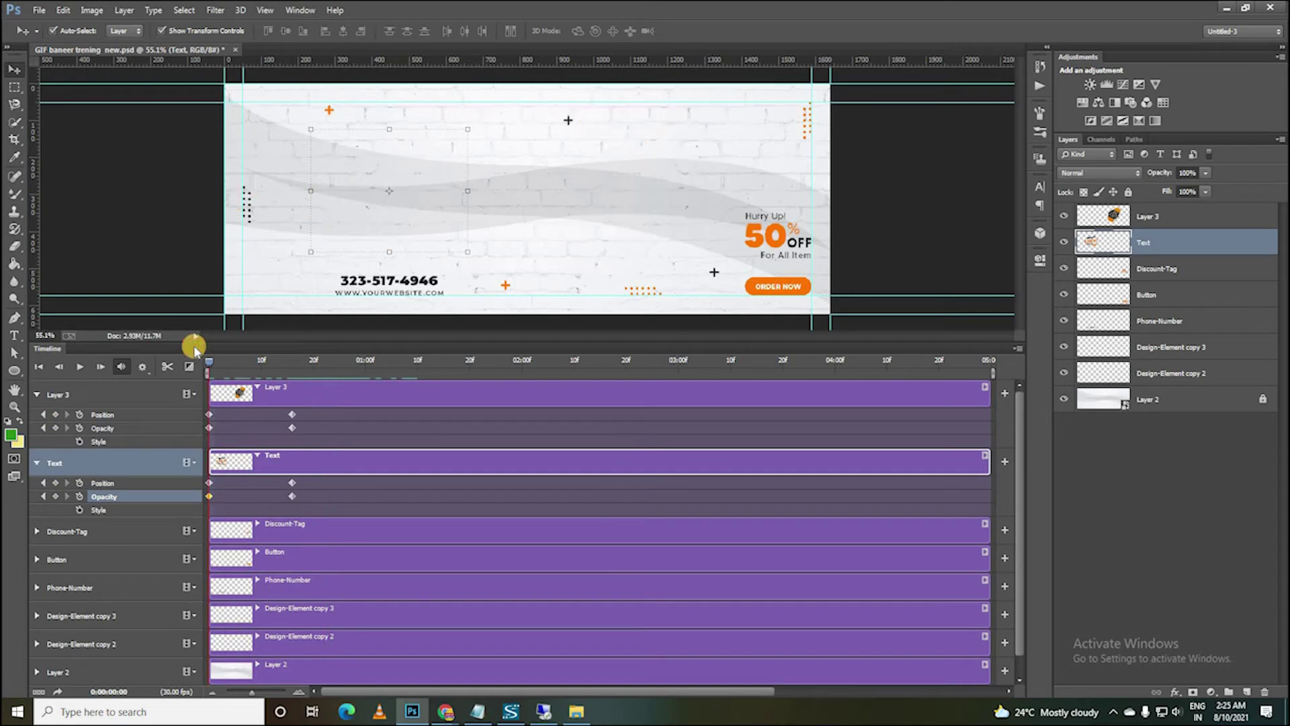
key("space")
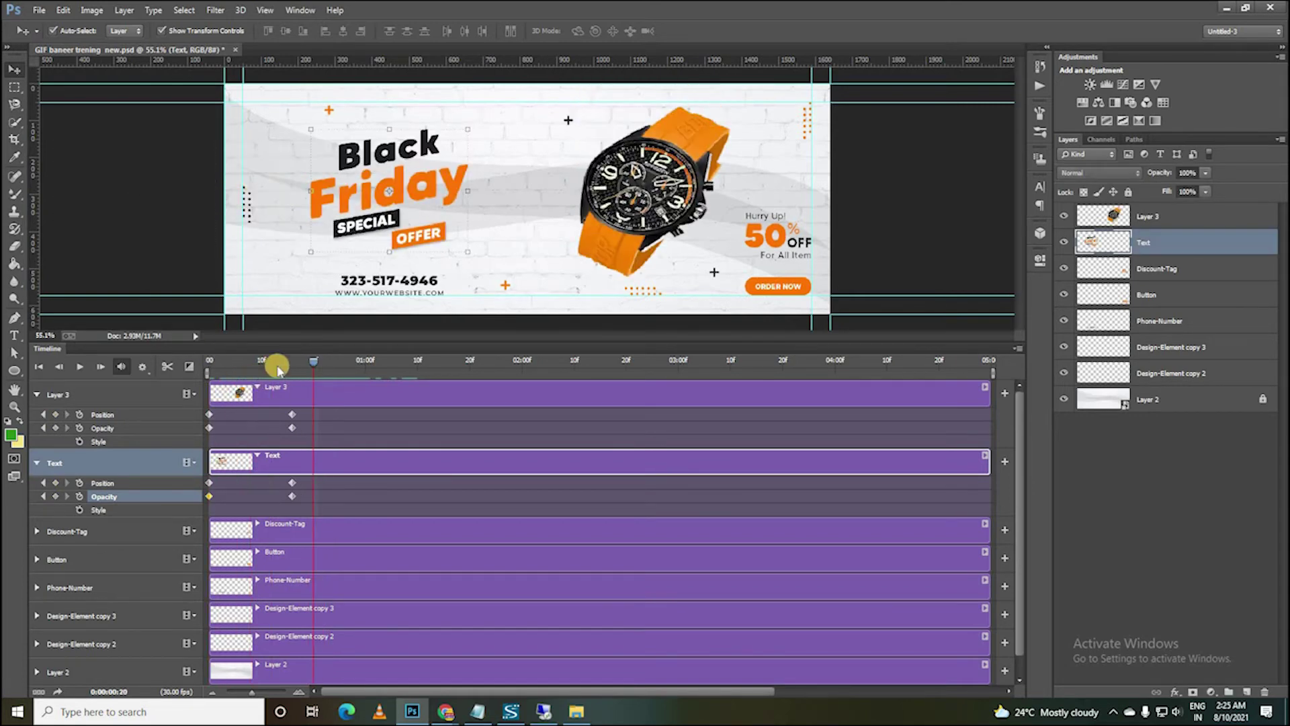
left_click(311, 366)
key("space")
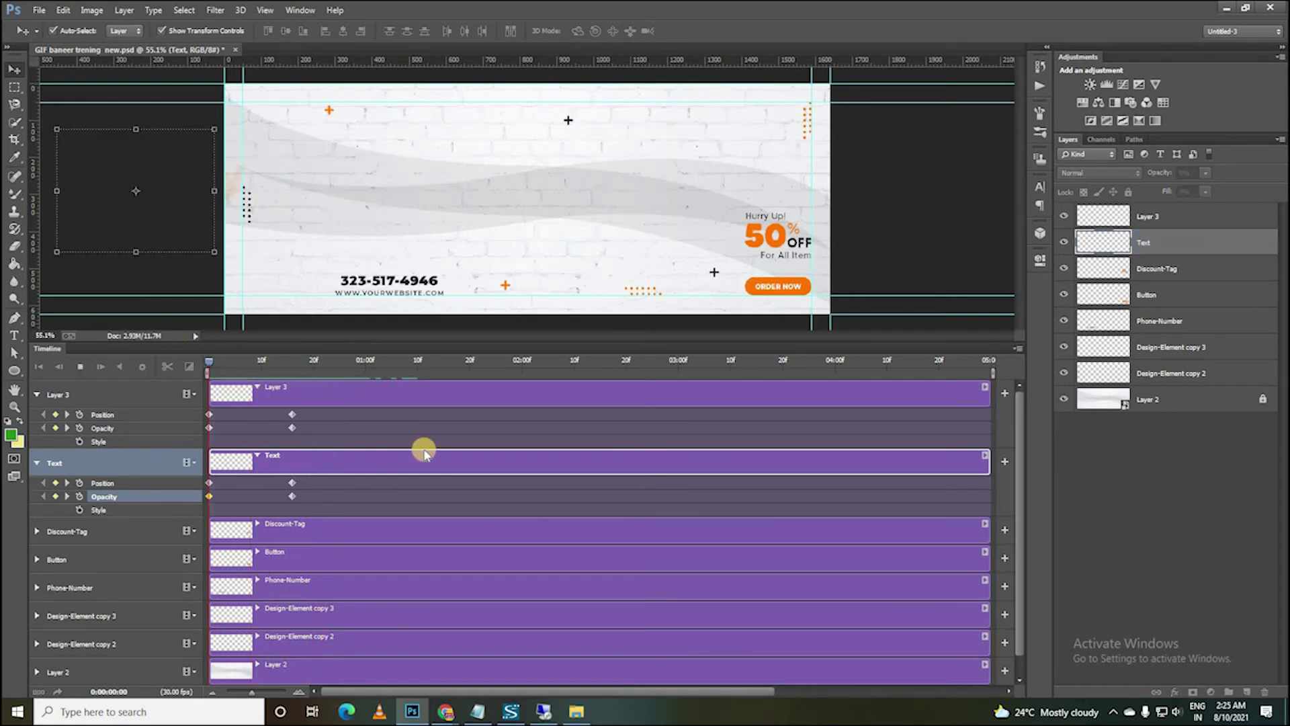
key("space")
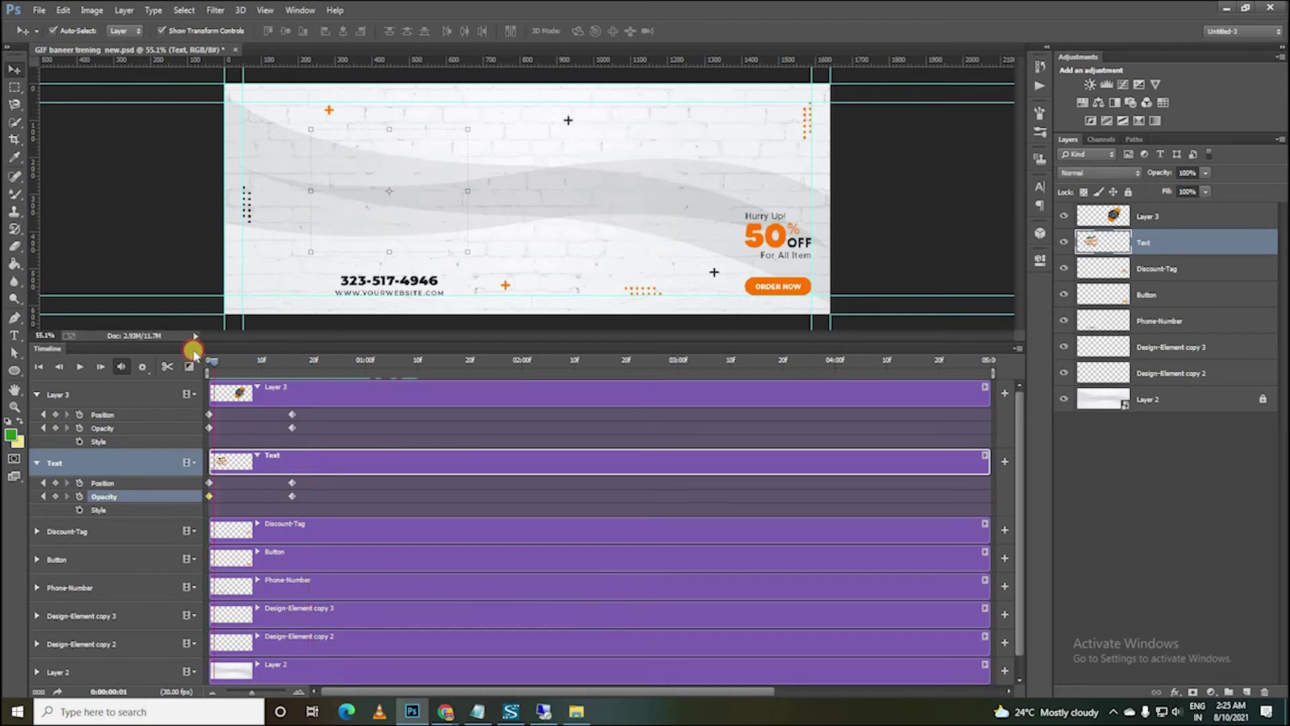
key("space")
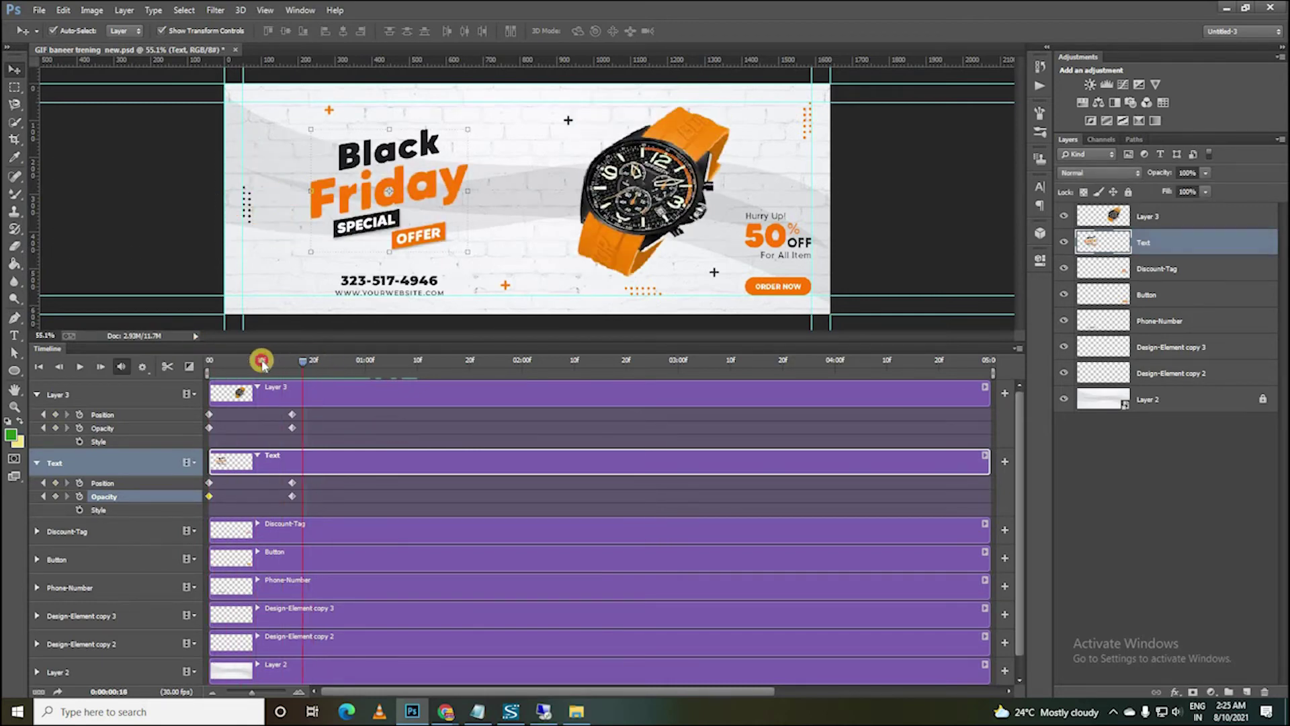
left_click(222, 368)
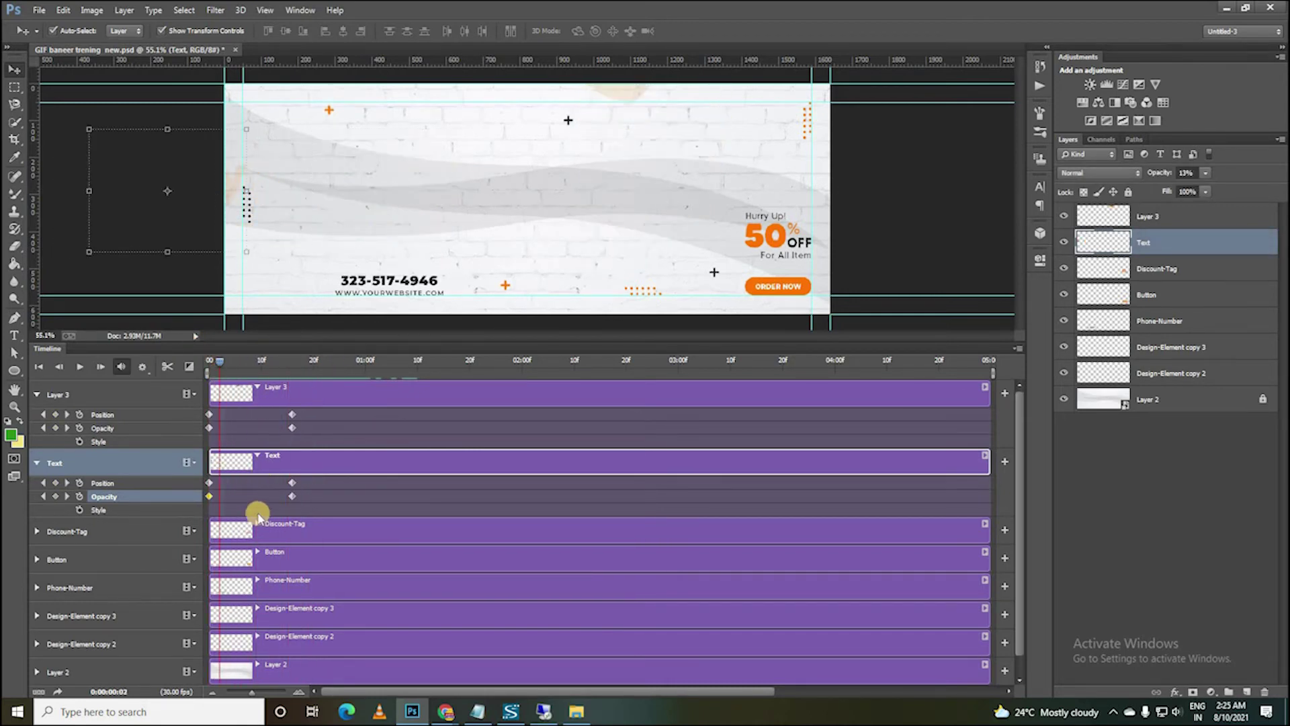
Collapse Layer 3's track, return to frame 0, and expand the Discount-Tag track's properties.
left_click(37, 395)
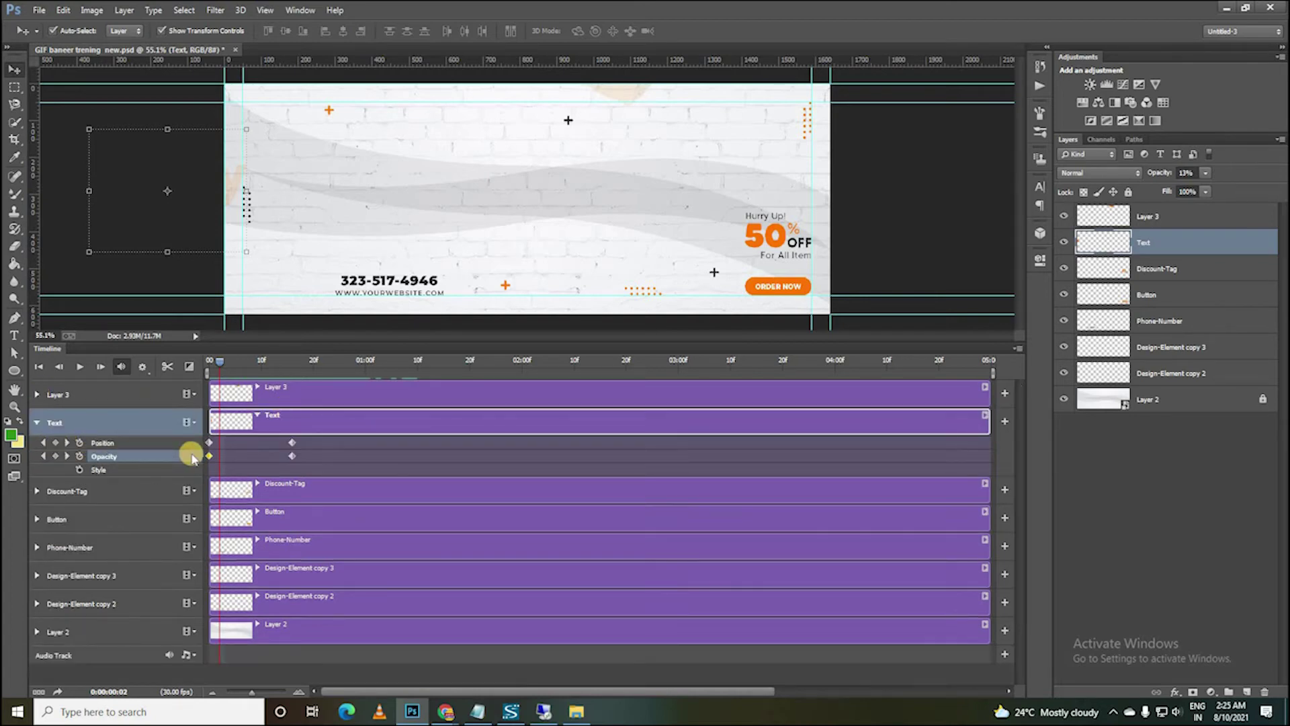
left_click_drag(220, 361, 205, 360)
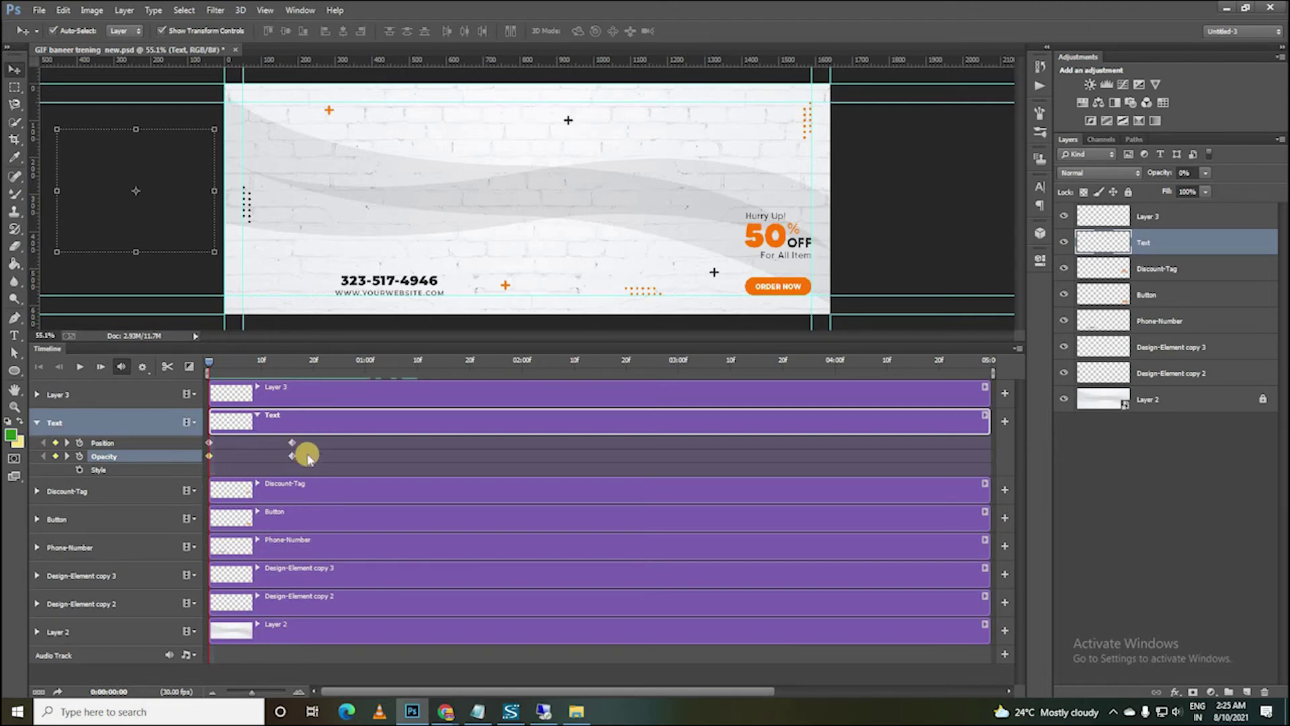
left_click(36, 491)
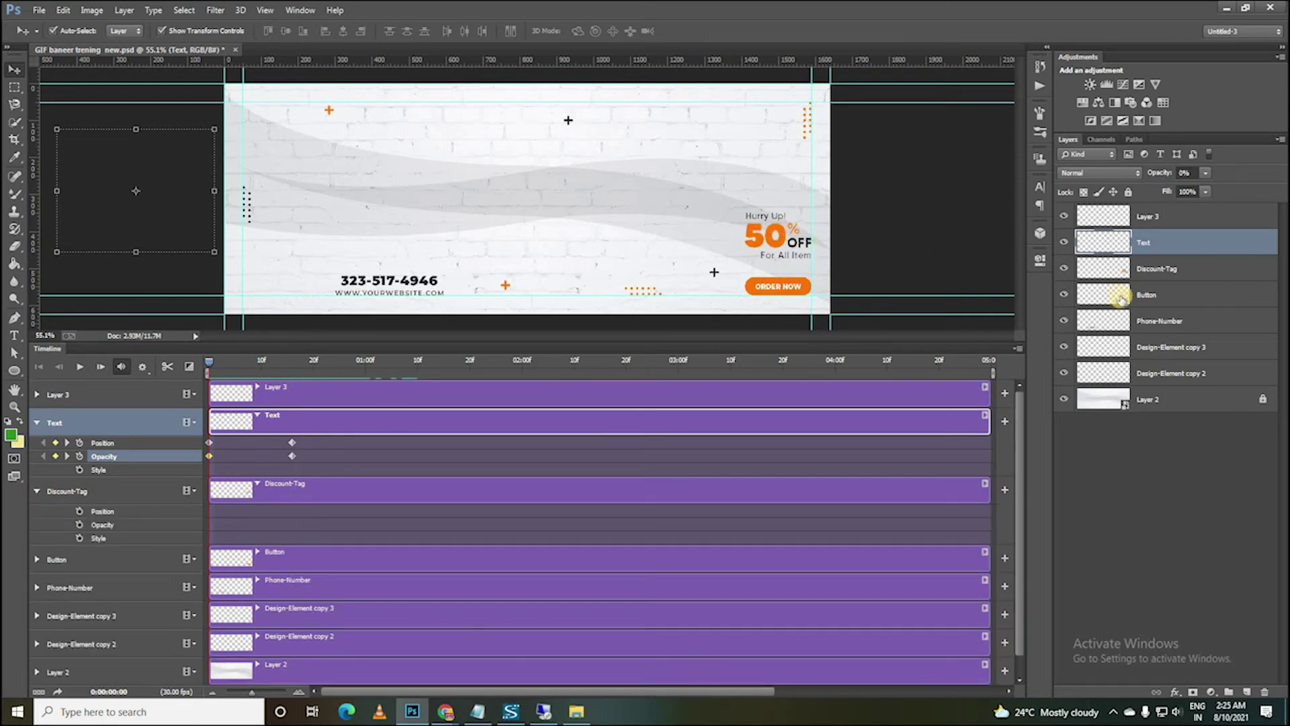
left_click(1063, 271)
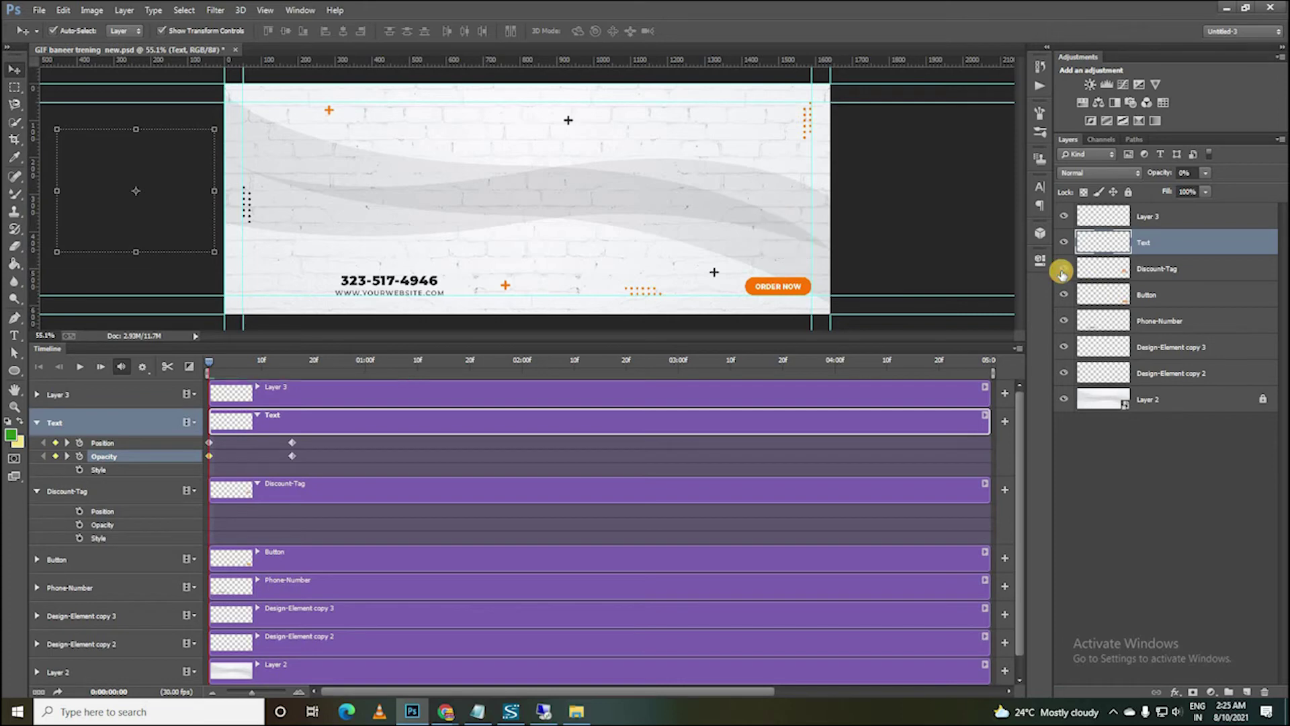
left_click(1063, 271)
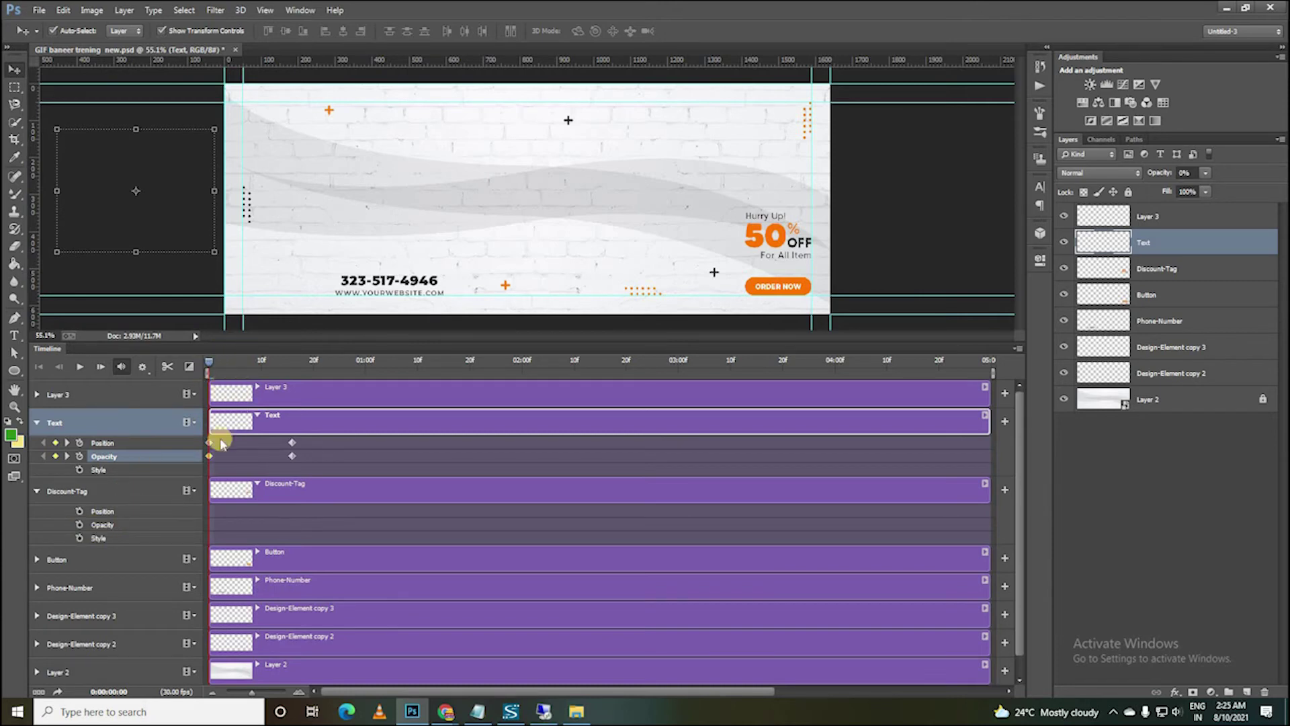
Key Discount-Tag opacity at 100% near frame 16 and 0% at frame 0.
left_click(79, 525)
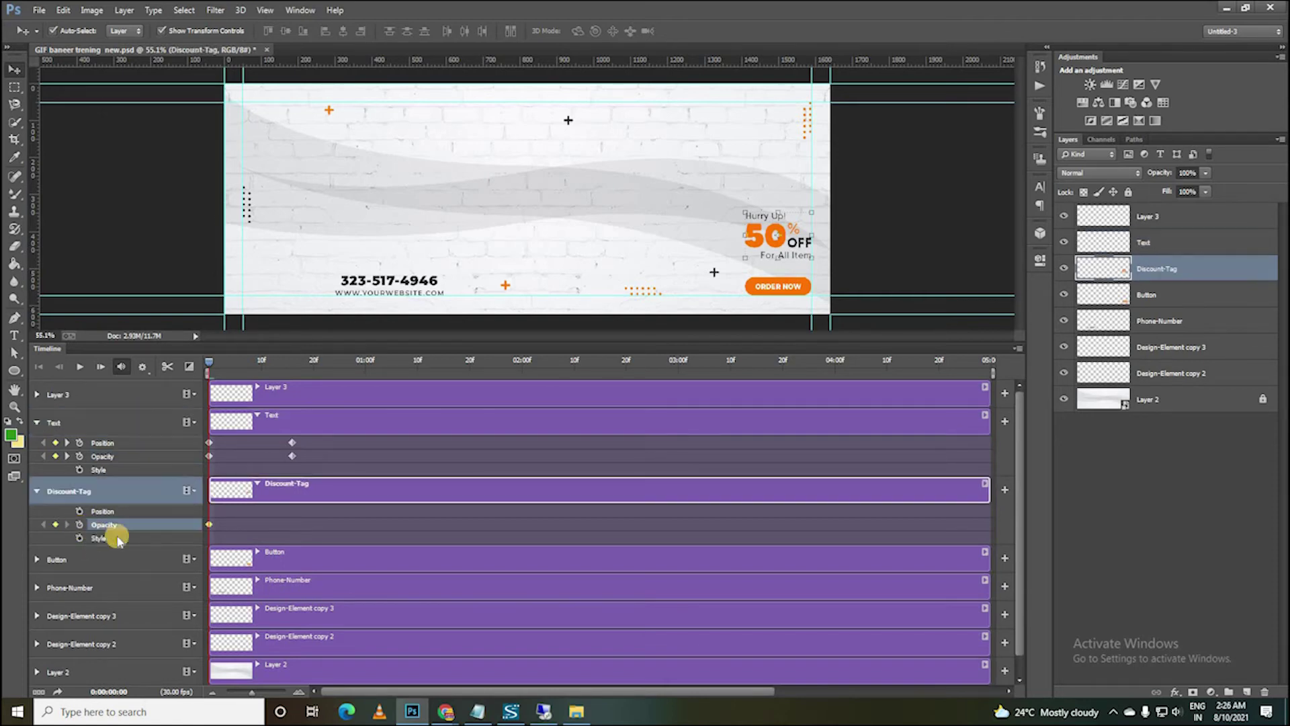
left_click_drag(227, 364, 292, 370)
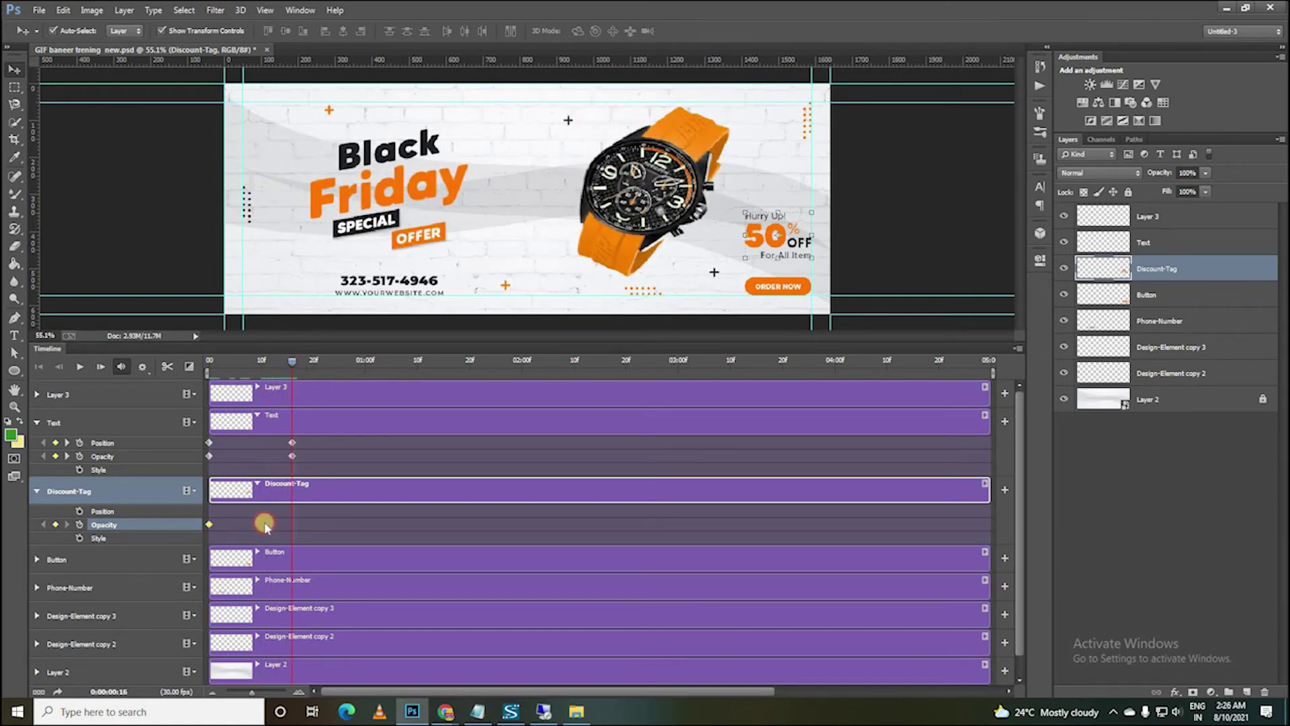
left_click(57, 524)
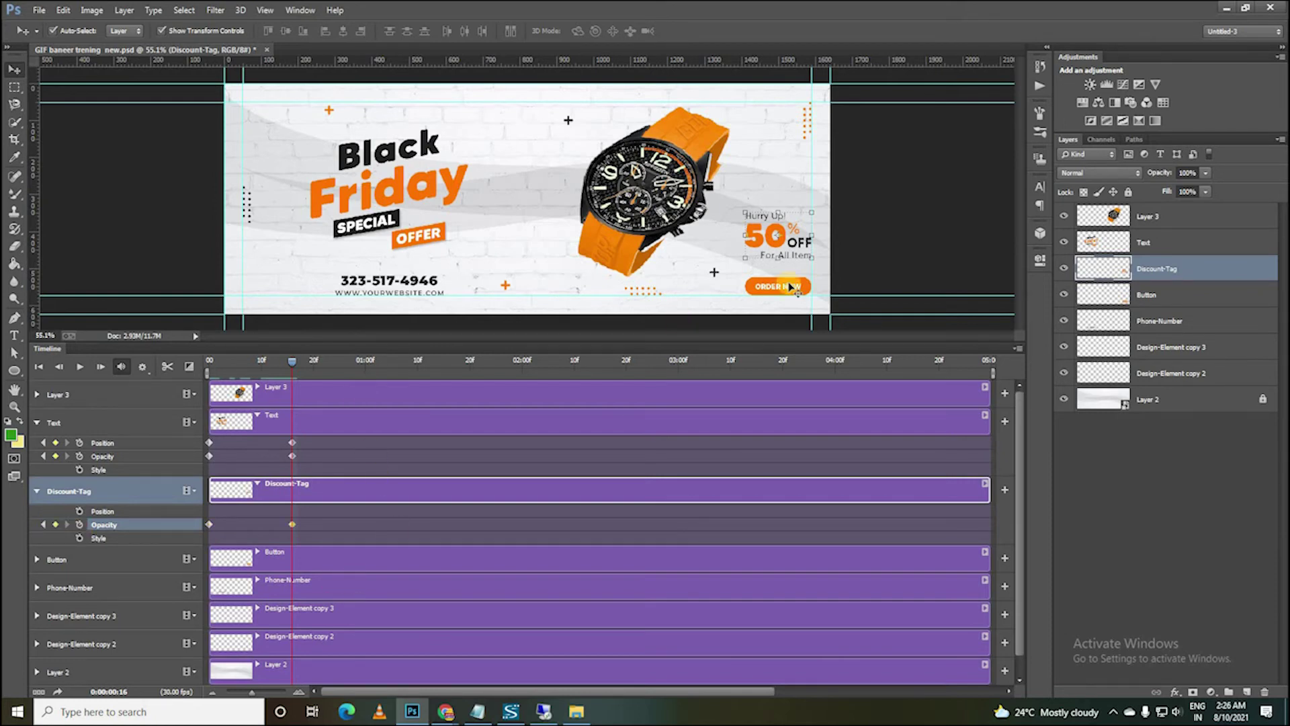
left_click_drag(291, 361, 195, 353)
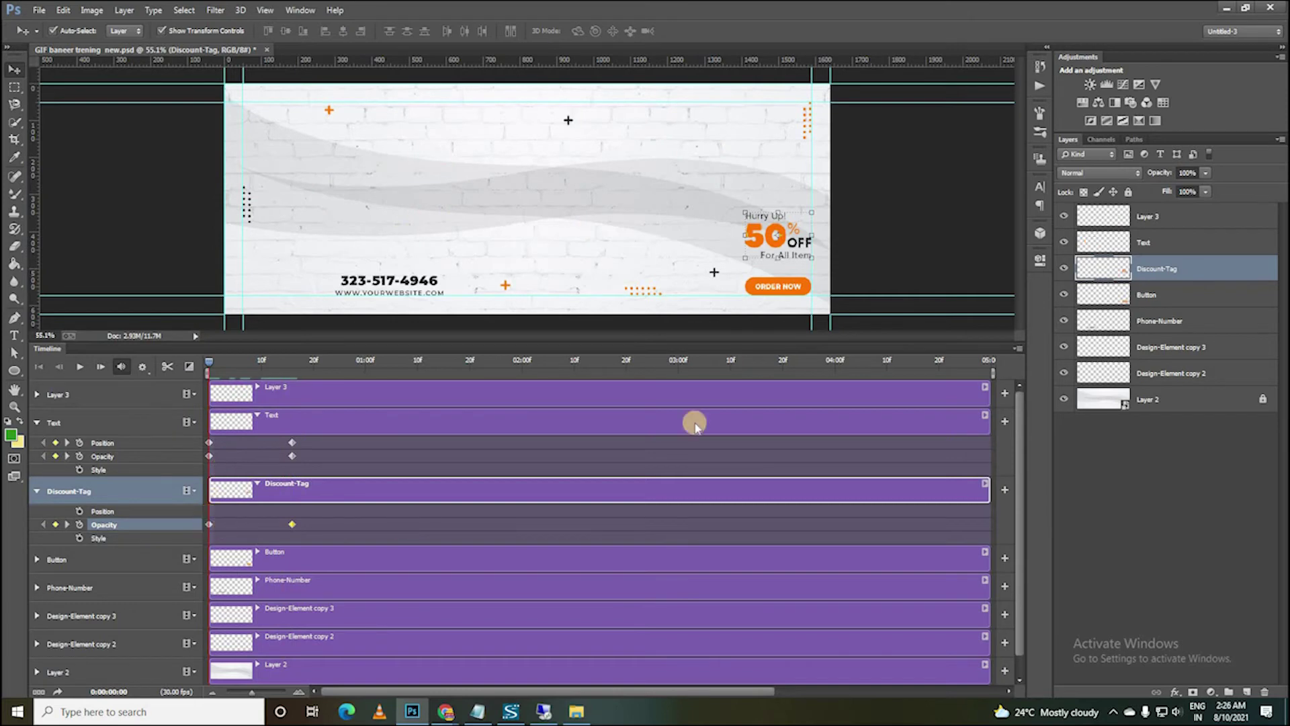
left_click(1206, 177)
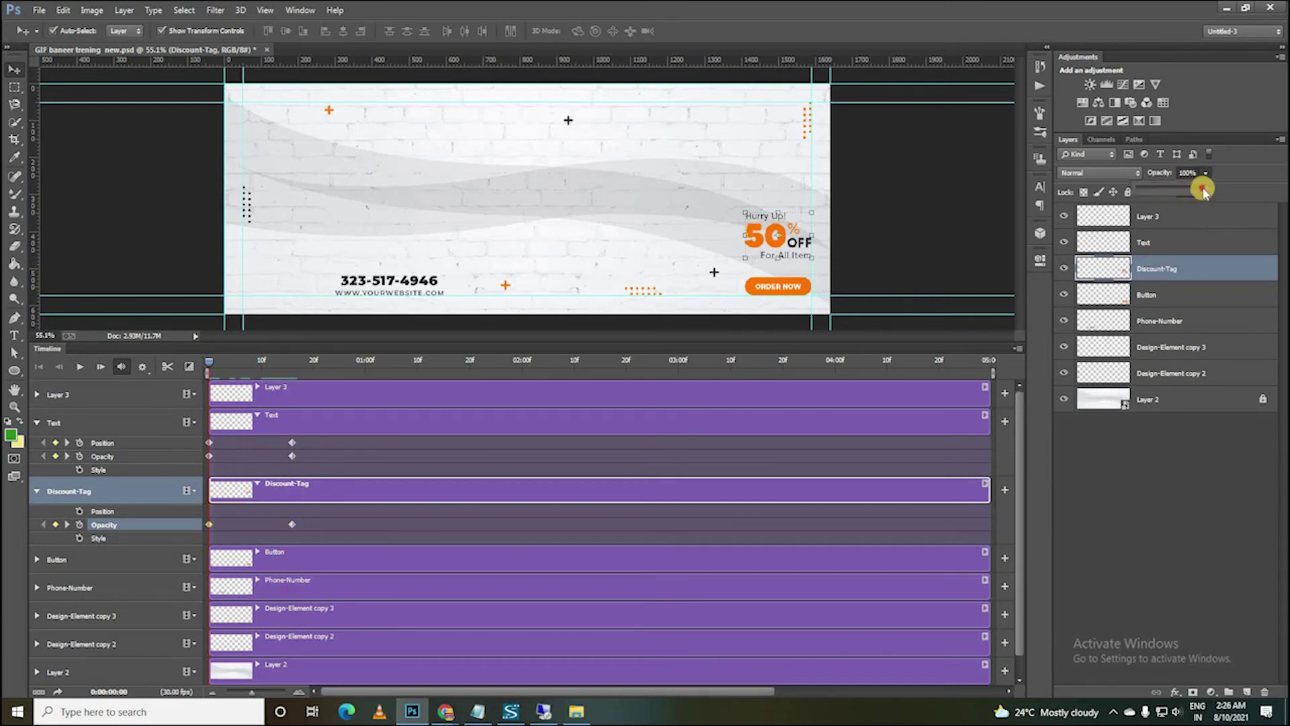
left_click_drag(1206, 189, 1136, 189)
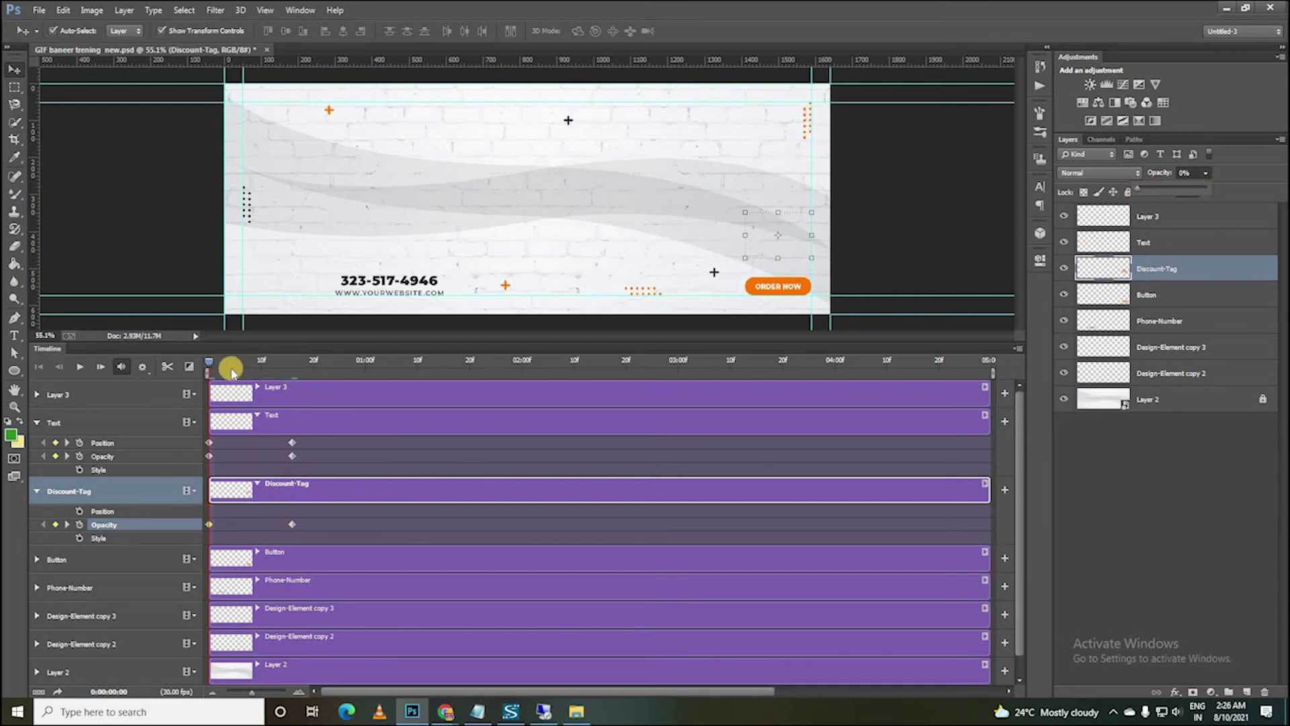
Scrub and play the timeline to check the discount tag's fade-in.
left_click_drag(209, 363, 287, 377)
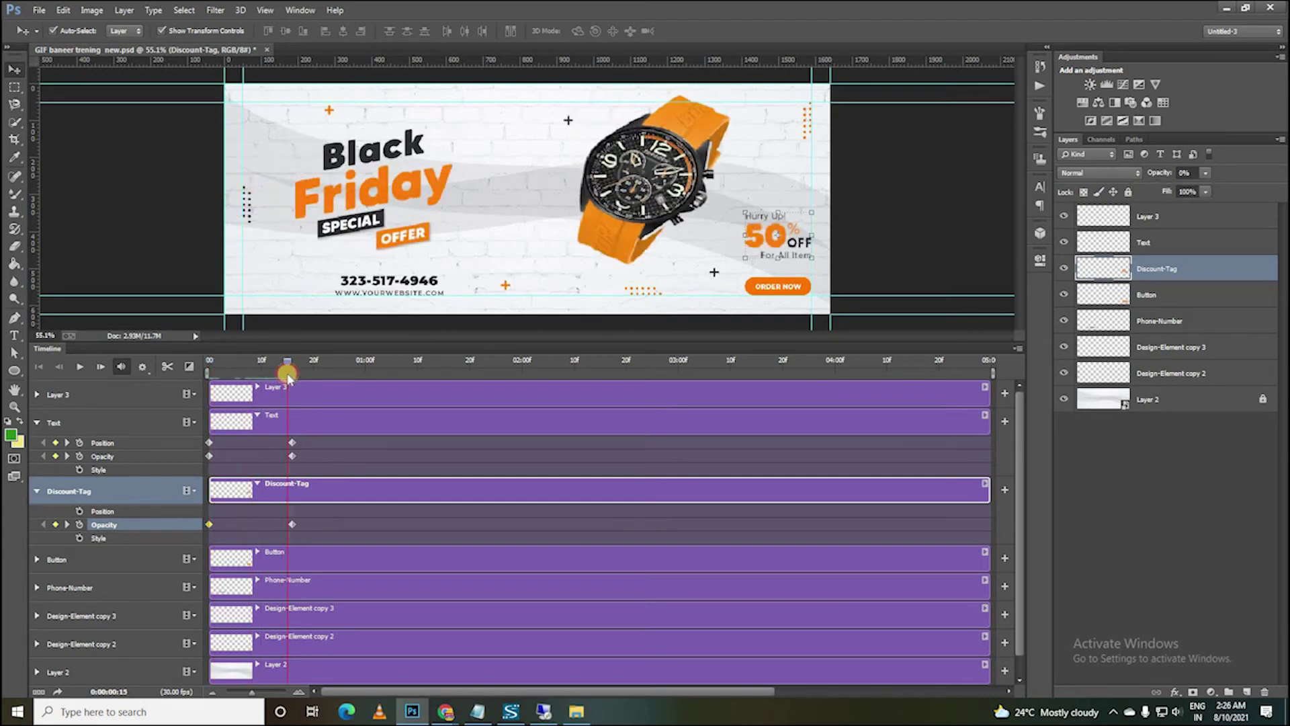
left_click_drag(288, 361, 157, 363)
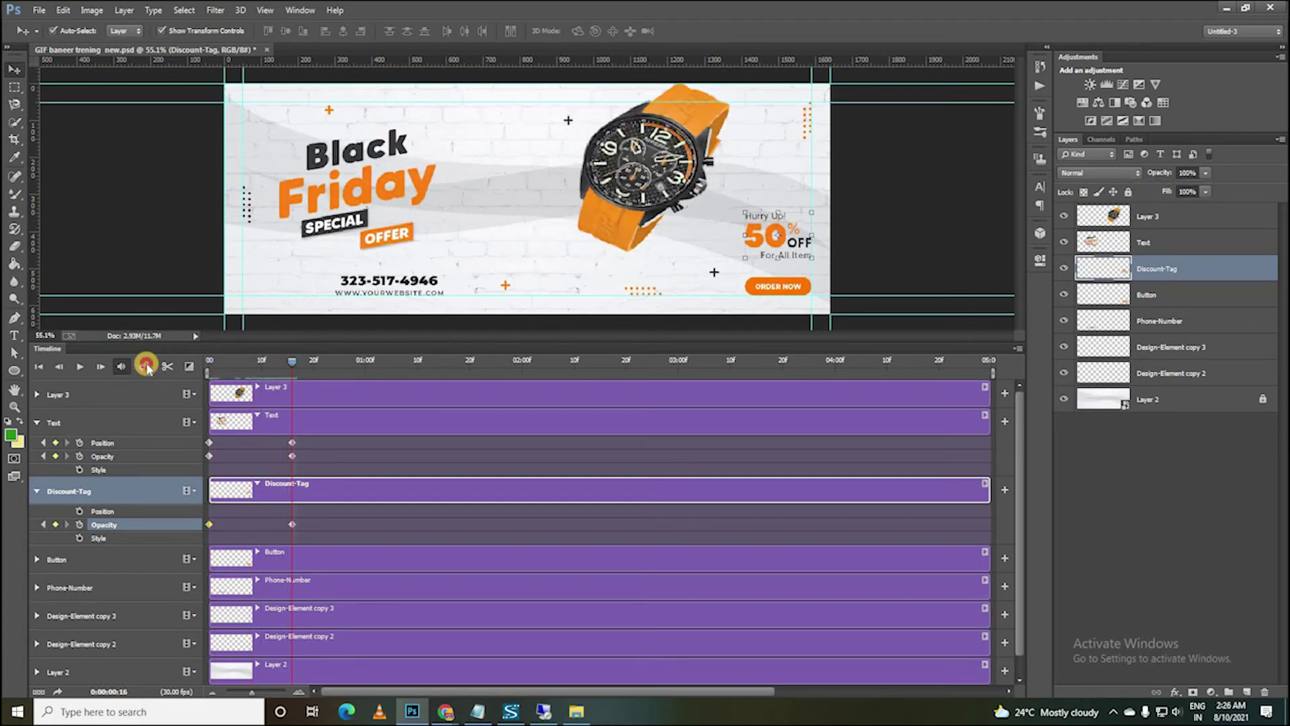
key("space")
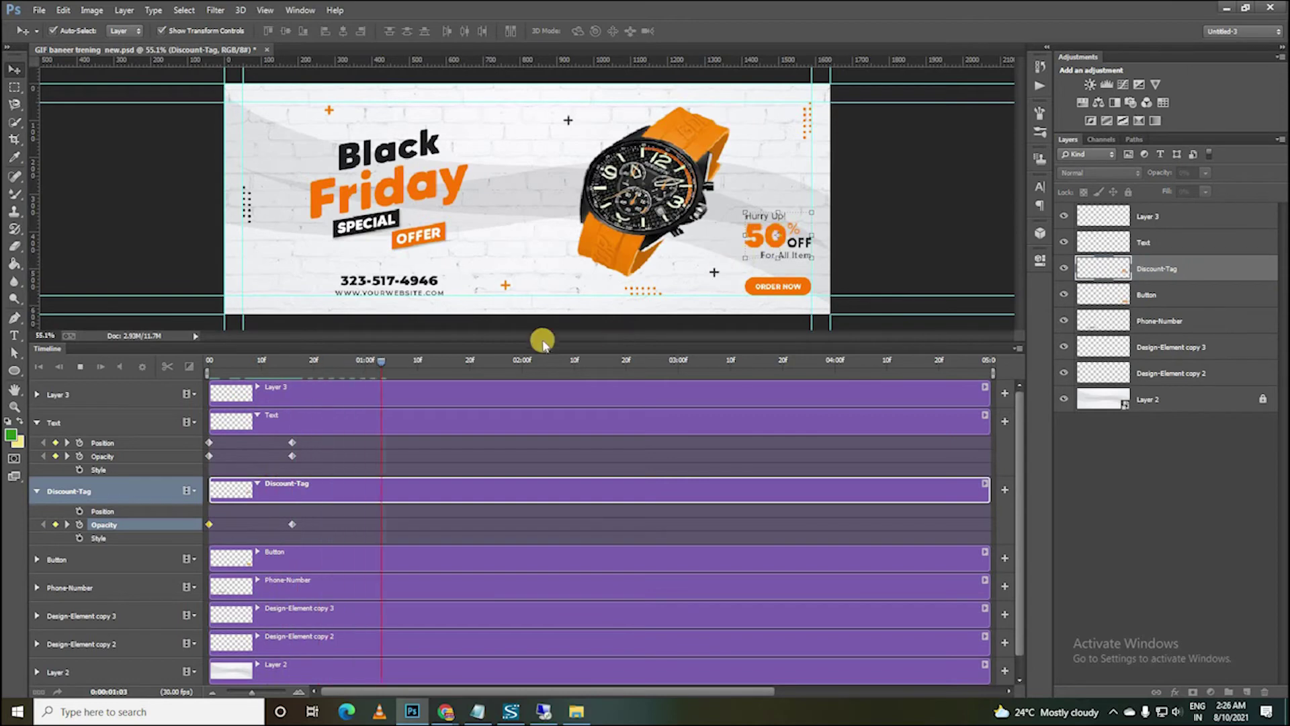
key("Home")
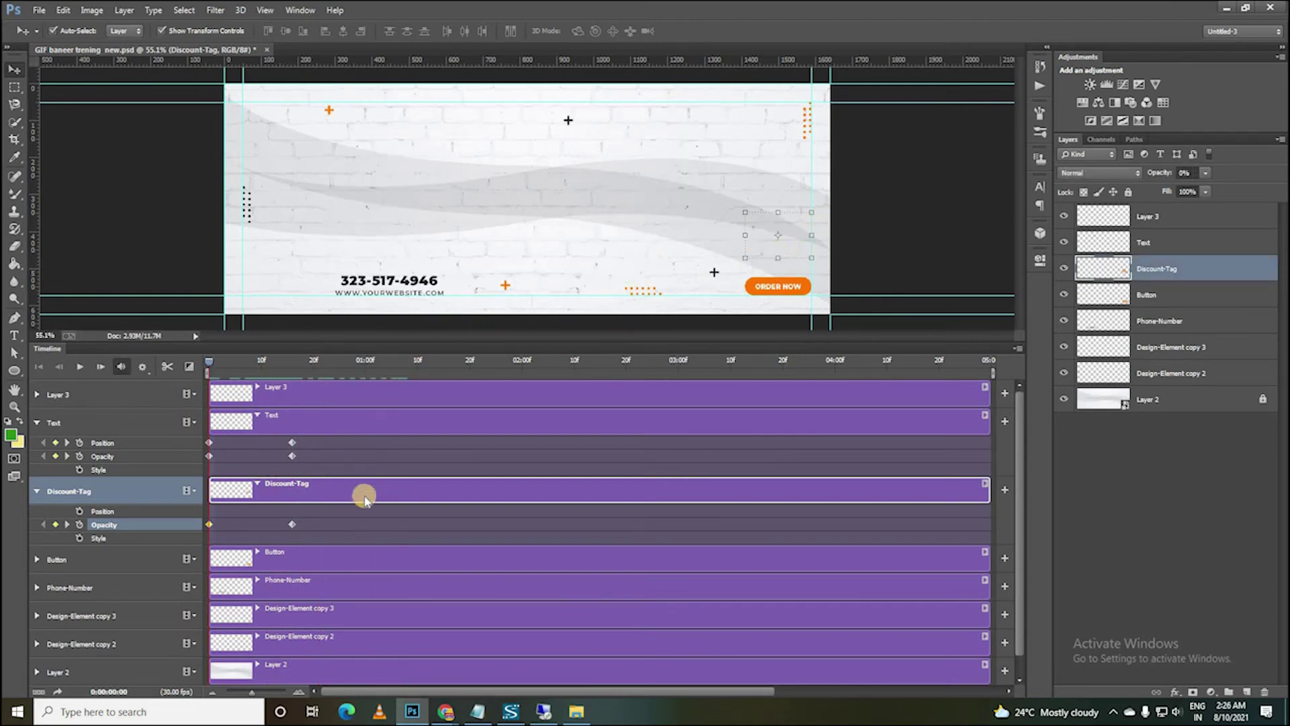
key("space")
key("space")
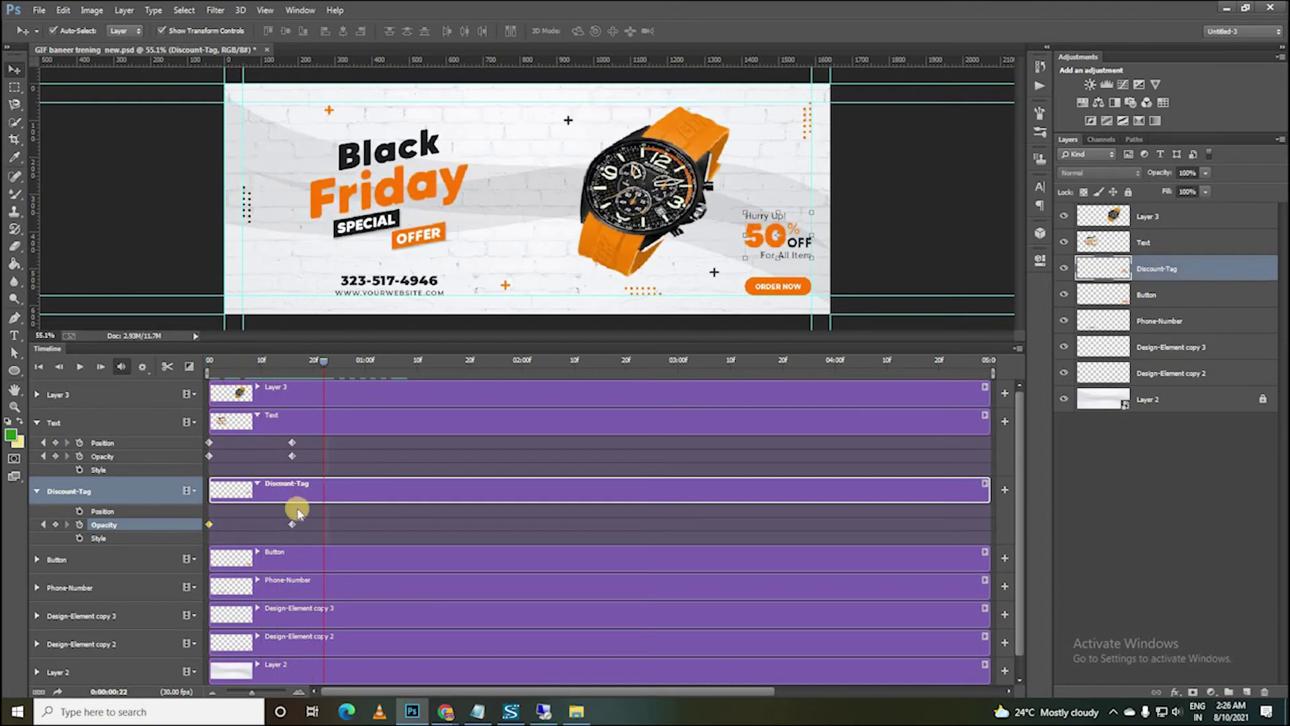
mouse_move(328, 363)
left_mouse_down()
mouse_move(208, 367)
mouse_move(293, 373)
left_mouse_up()
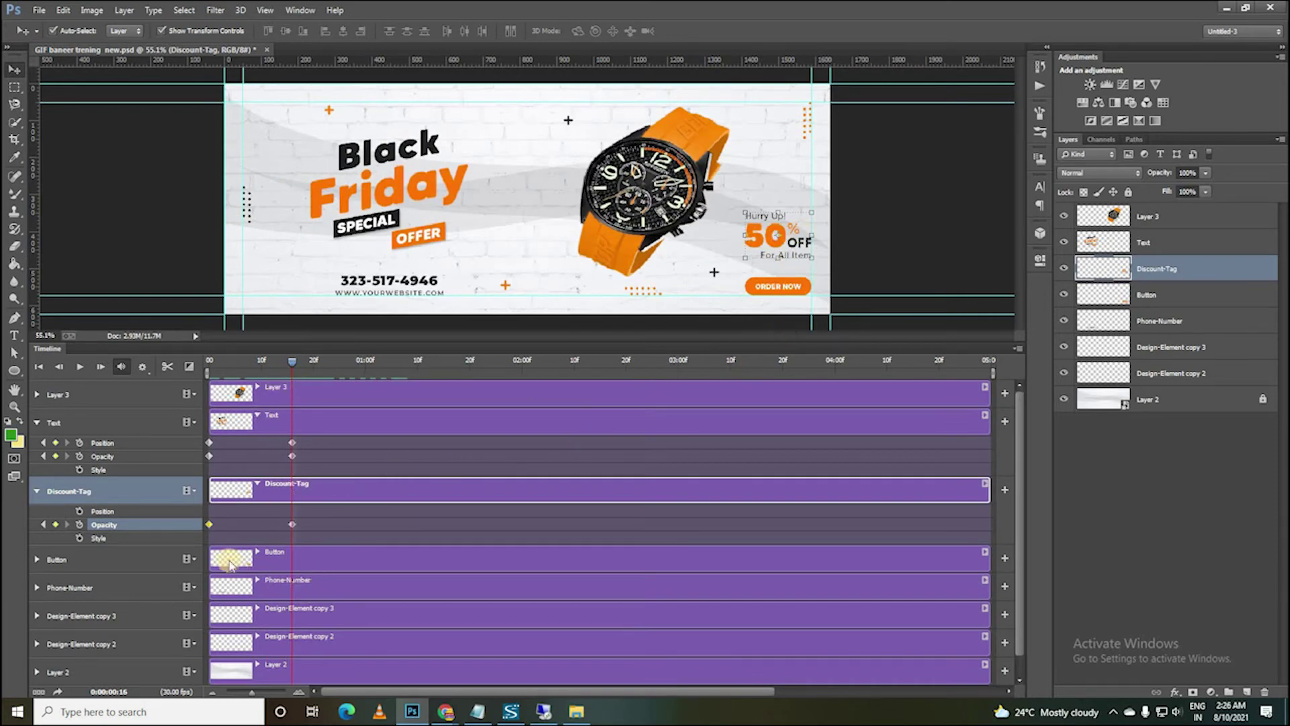
Expand the Button layer's track, identify the ORDER NOW layer, and return to frame 0.
scroll(205, 543, "down", 1)
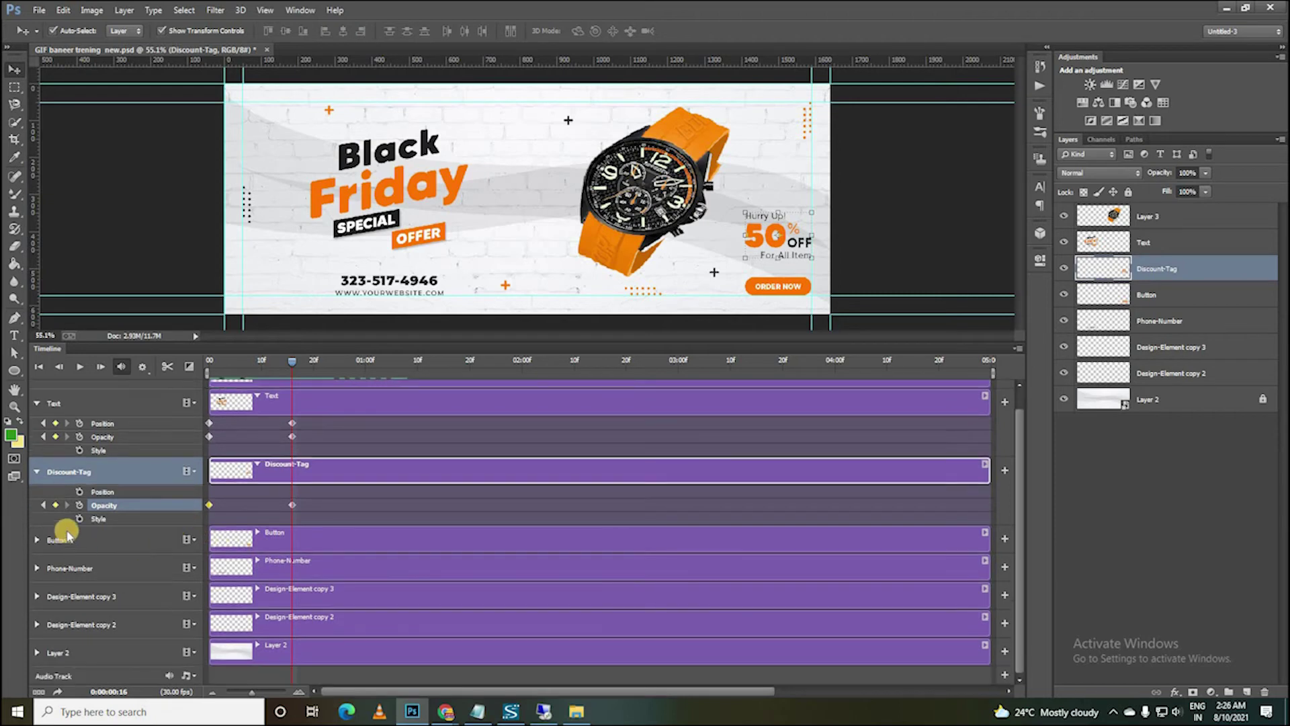
left_click(37, 540)
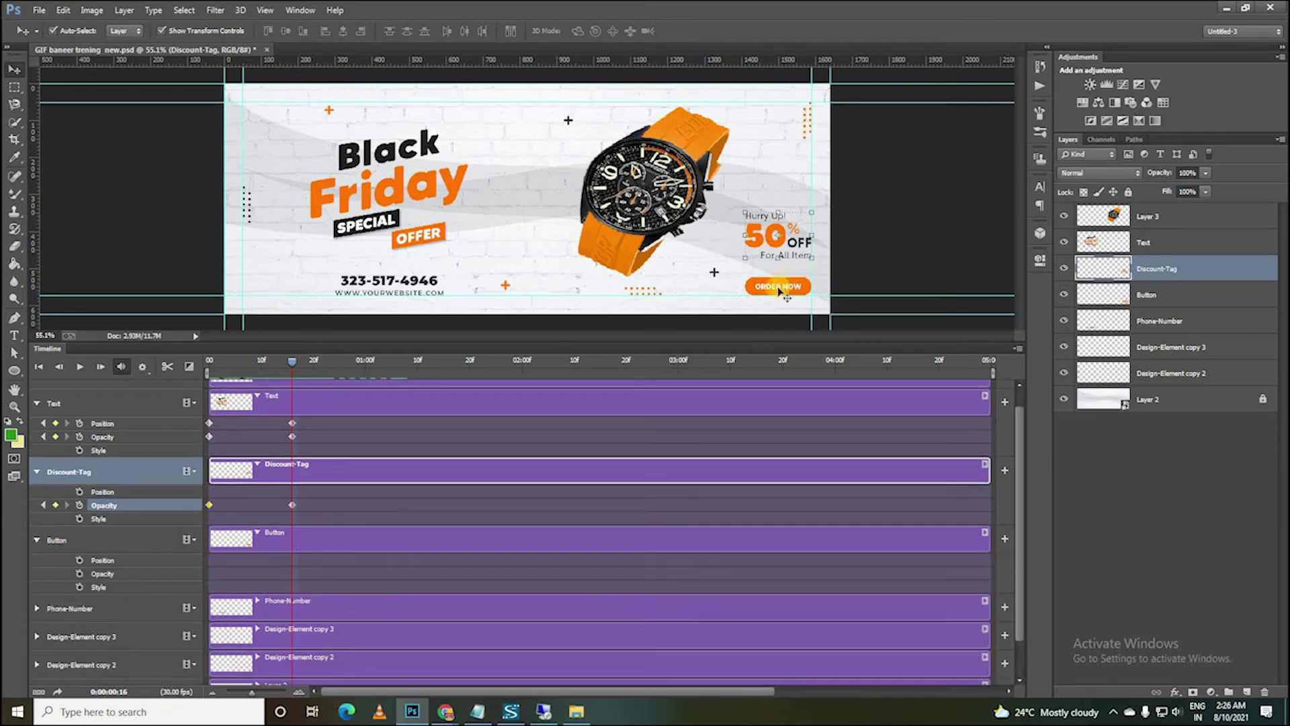
left_click(1064, 294)
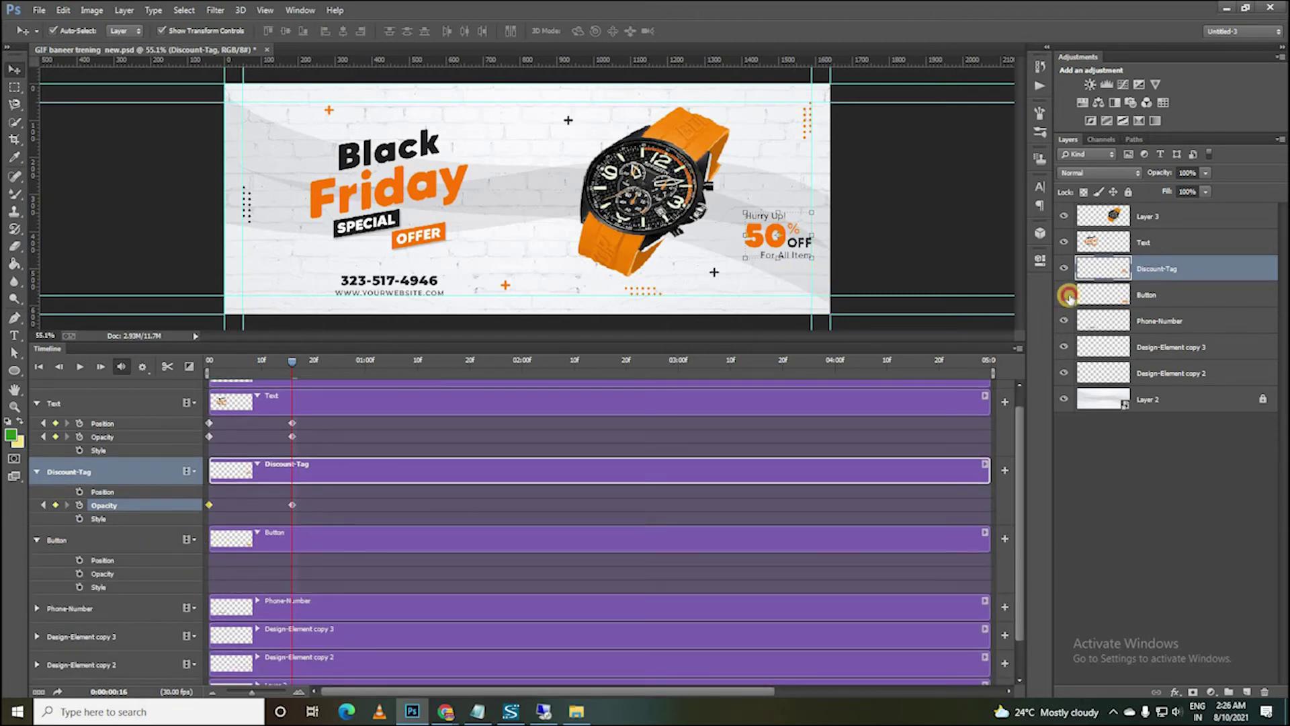
left_click(1064, 294)
left_click(1064, 294)
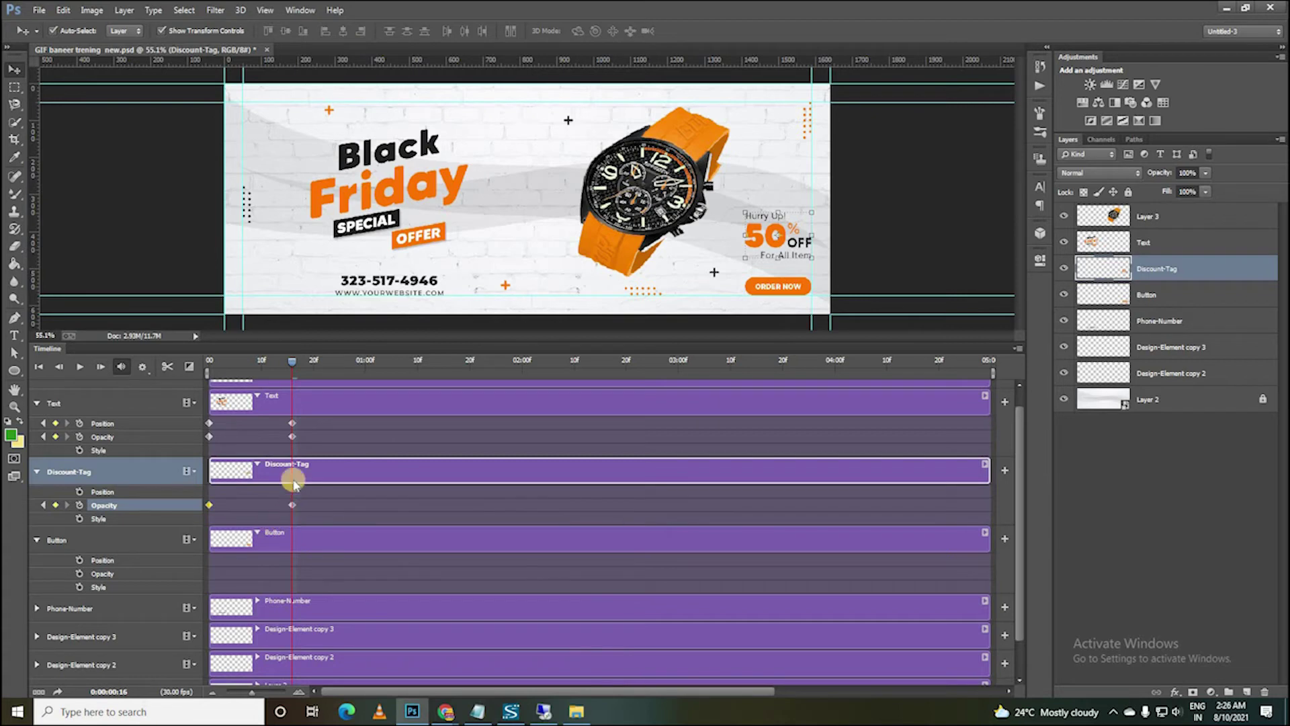
left_click_drag(292, 363, 207, 361)
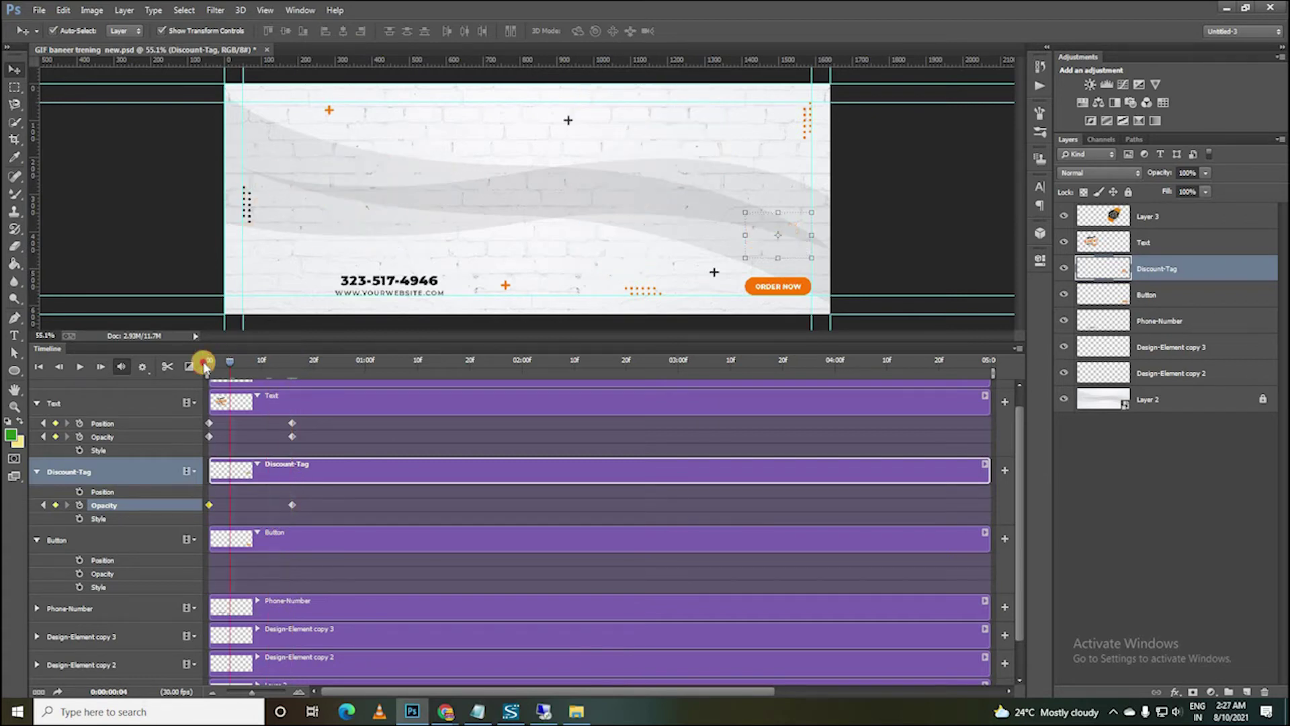
scroll(229, 511, "down", 1)
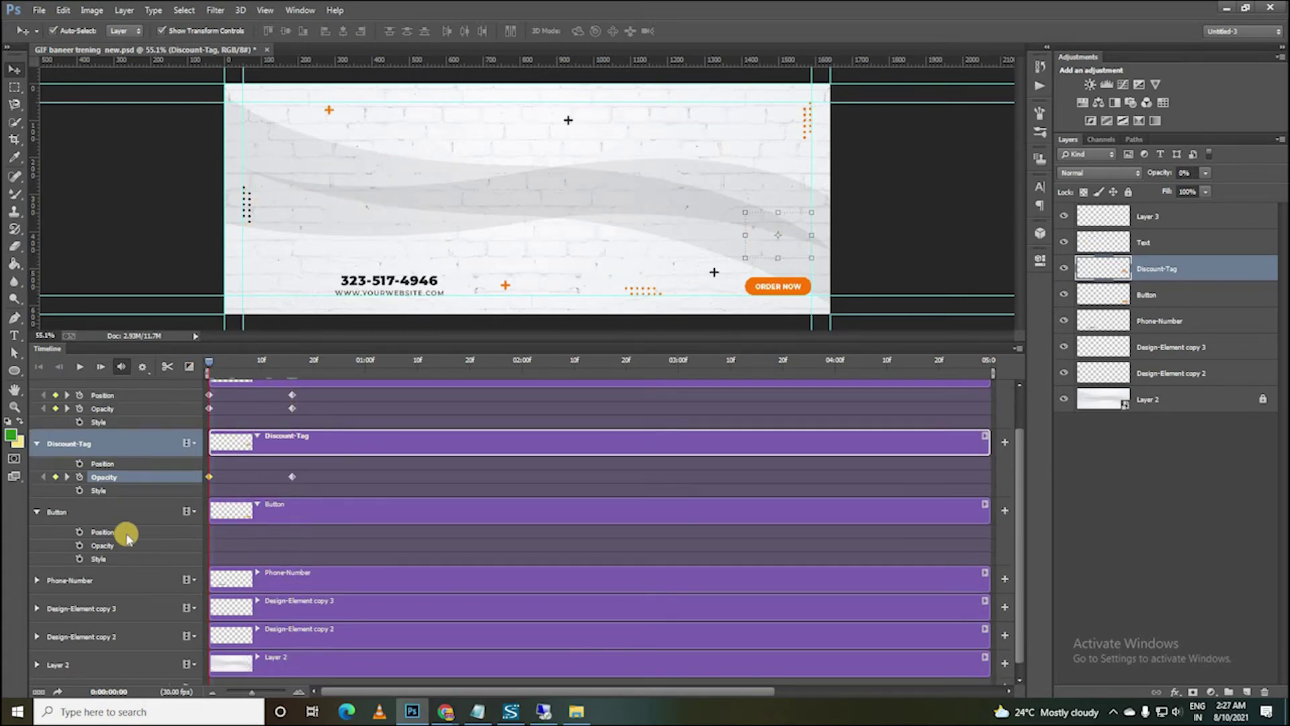
Key Button position at frames 0 and 16, nudging ORDER NOW down at frame 0.
left_click(80, 533)
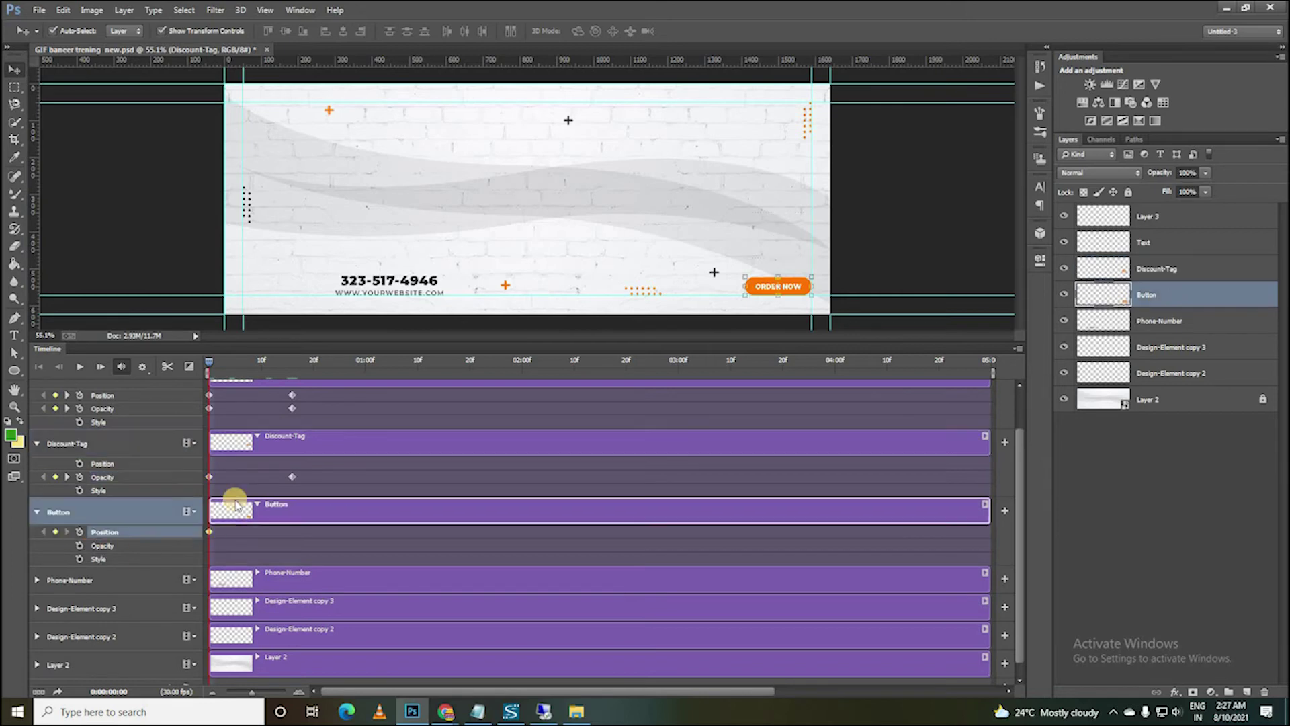
left_click_drag(210, 359, 291, 382)
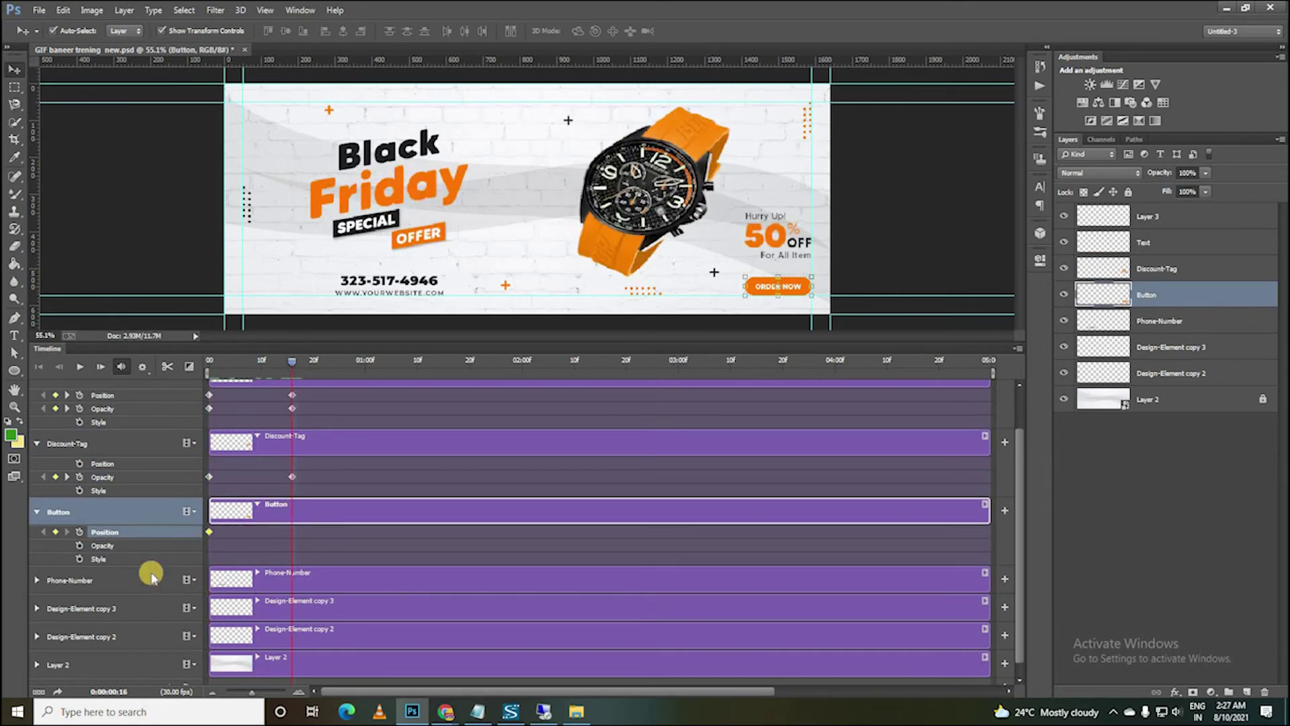
left_click(56, 532)
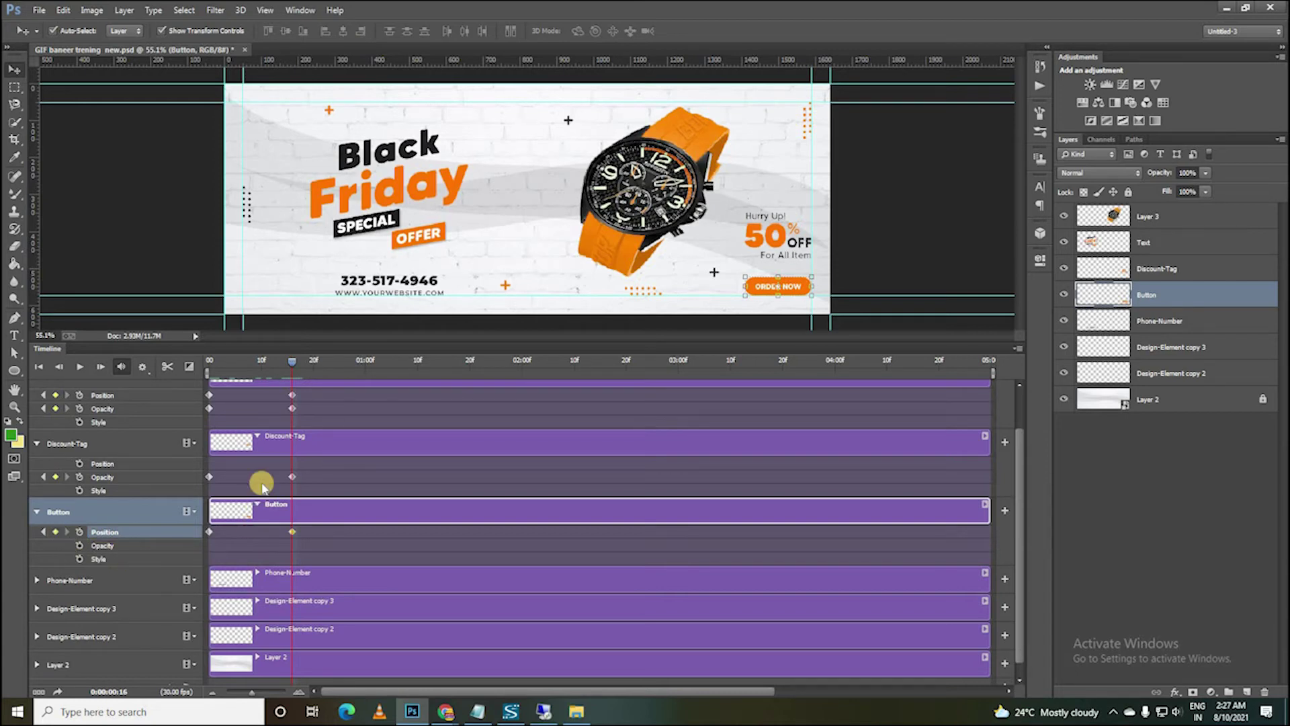
left_click_drag(292, 362, 282, 362)
left_click(197, 365)
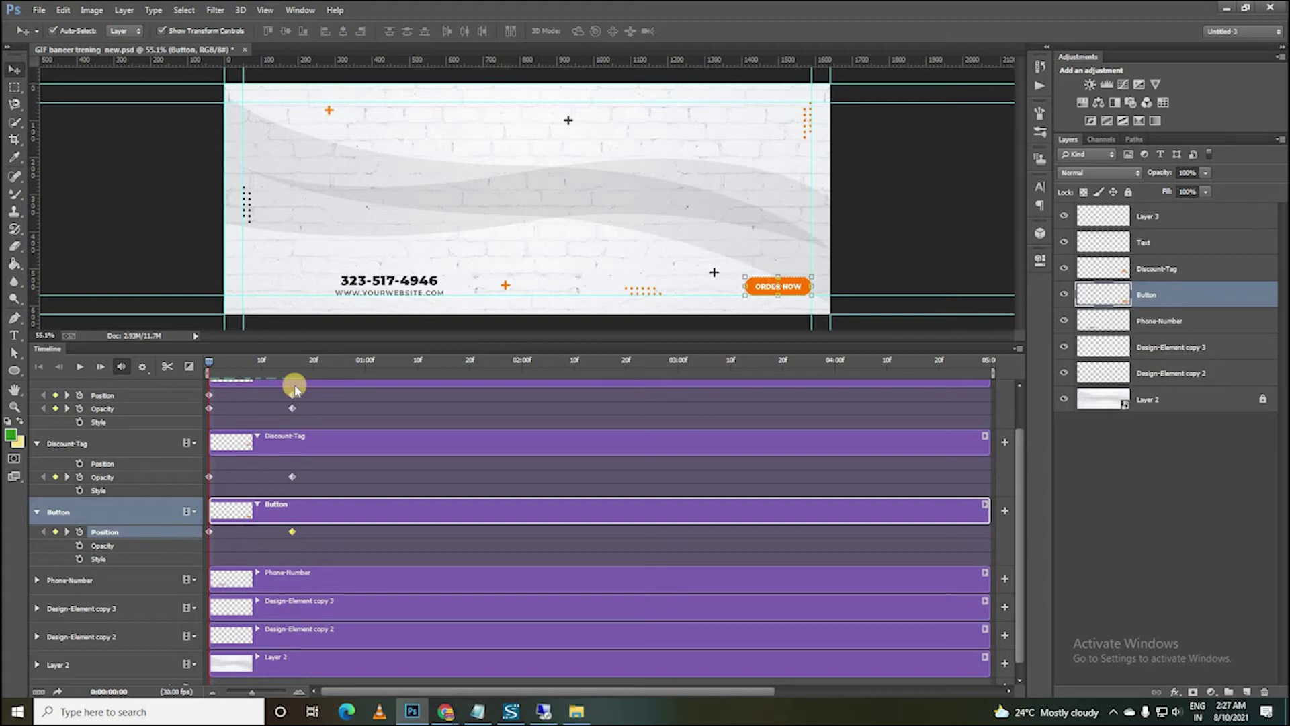
key("Down")
key("Down")
key("Down")
key("Down")
key("Down")
key("Down")
key("Down")
key("Down")
key("Down")
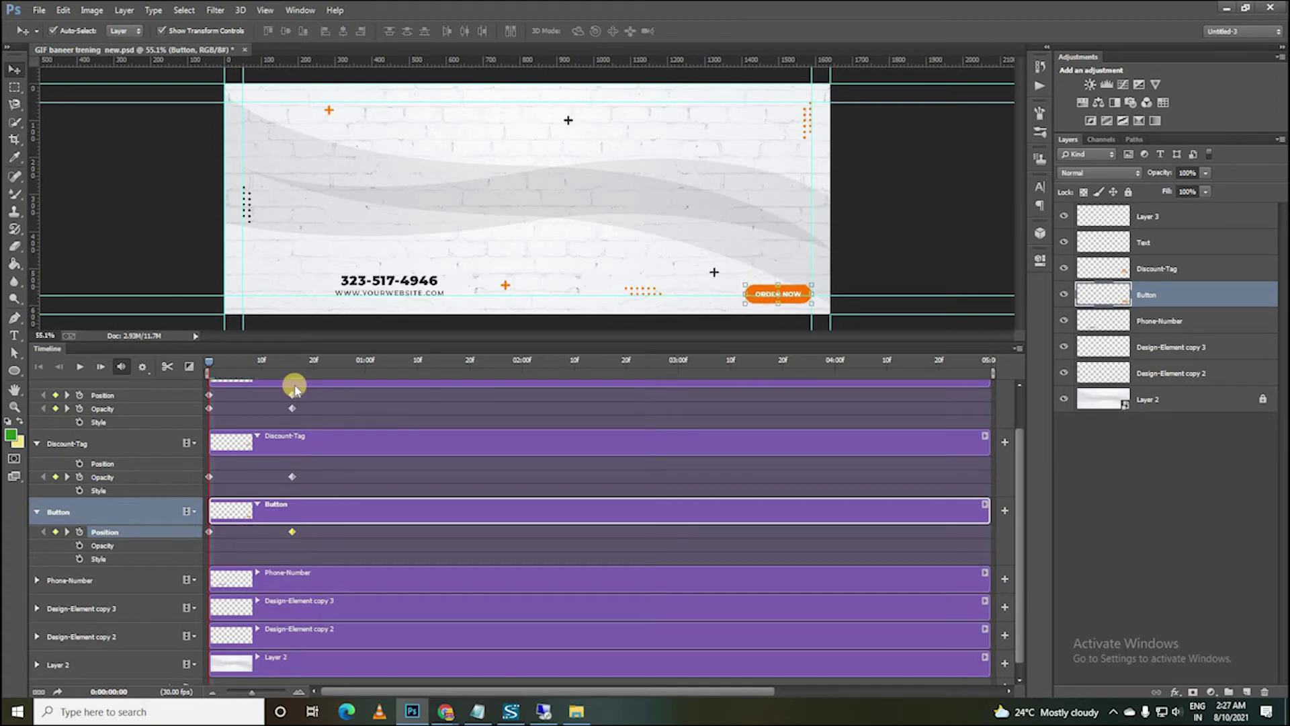
key("Down")
key("Down")
key("Down")
key("Down")
key("Down")
key("Down")
key("Down")
key("Down")
key("Down")
key("Down")
key("Down")
key("Down")
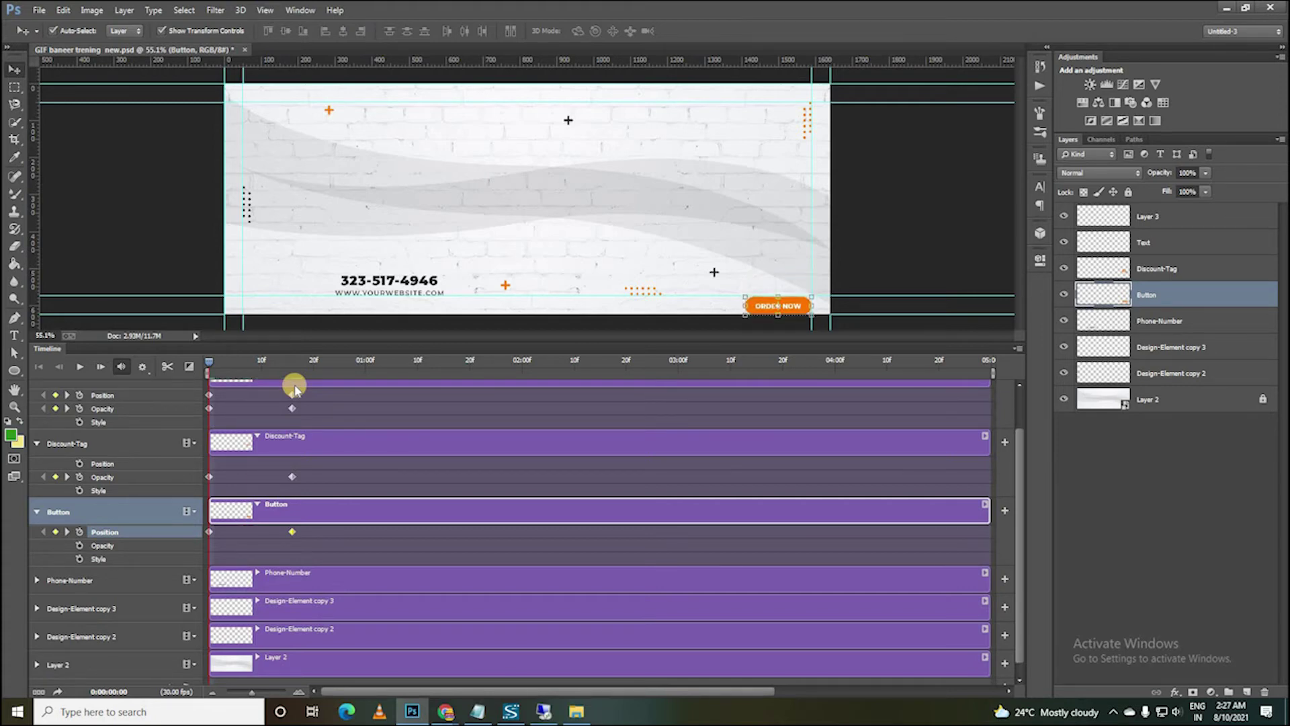
key("Down")
key("Down")
key("Down")
key("Down")
key("Down")
key("Down")
key("Down")
key("Down")
key("Down")
key("Down")
key("Down")
key("Down")
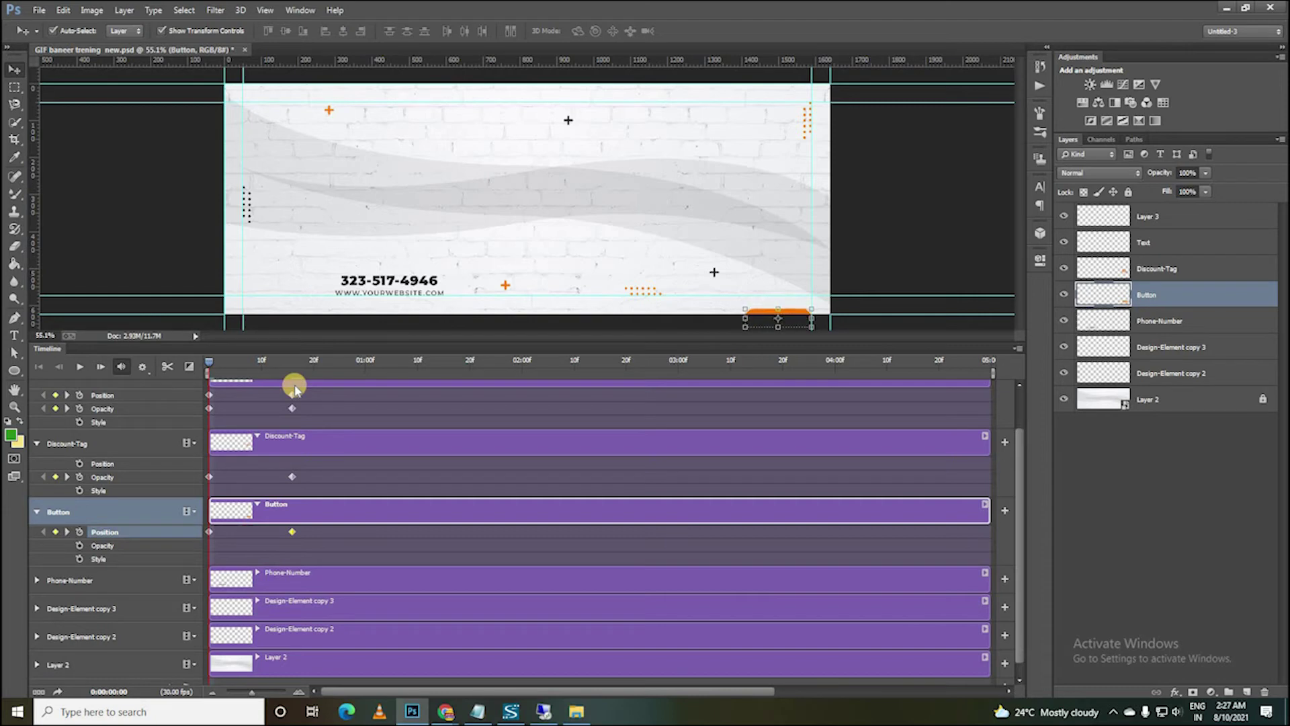
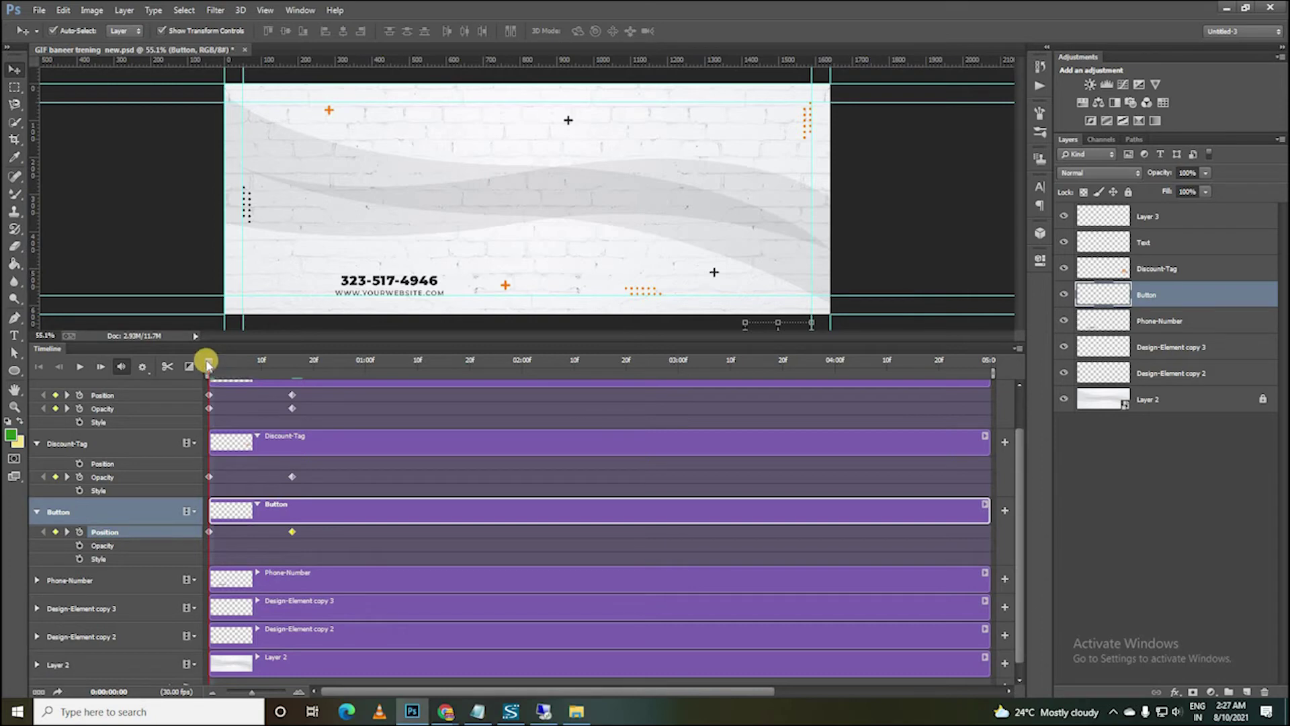
Scrub the banner preview forward to frame 16, with watch, Black Friday text and 50% OFF tag in place.
mouse_move(226, 363)
left_mouse_down()
mouse_move(308, 363)
mouse_move(184, 360)
mouse_move(300, 383)
mouse_move(179, 369)
mouse_move(291, 377)
mouse_move(205, 385)
mouse_move(287, 383)
left_mouse_up()
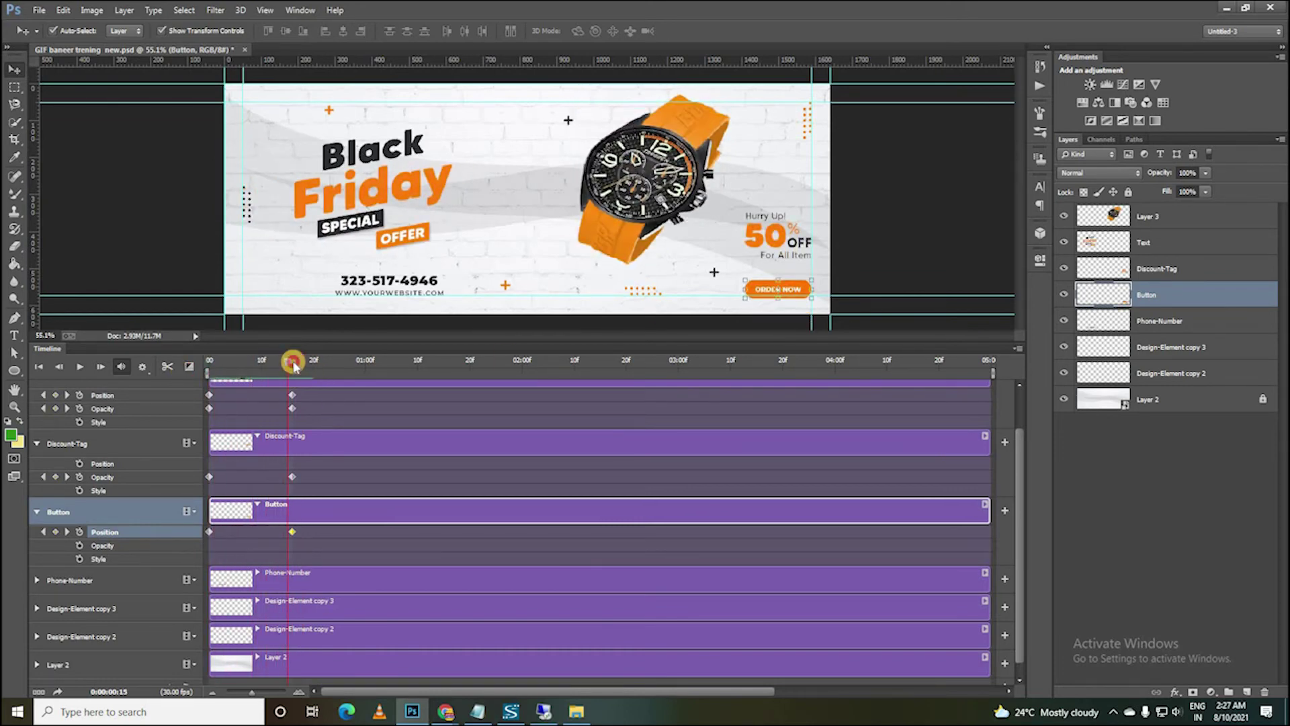
left_click(293, 364)
scroll(333, 514, "down", 1)
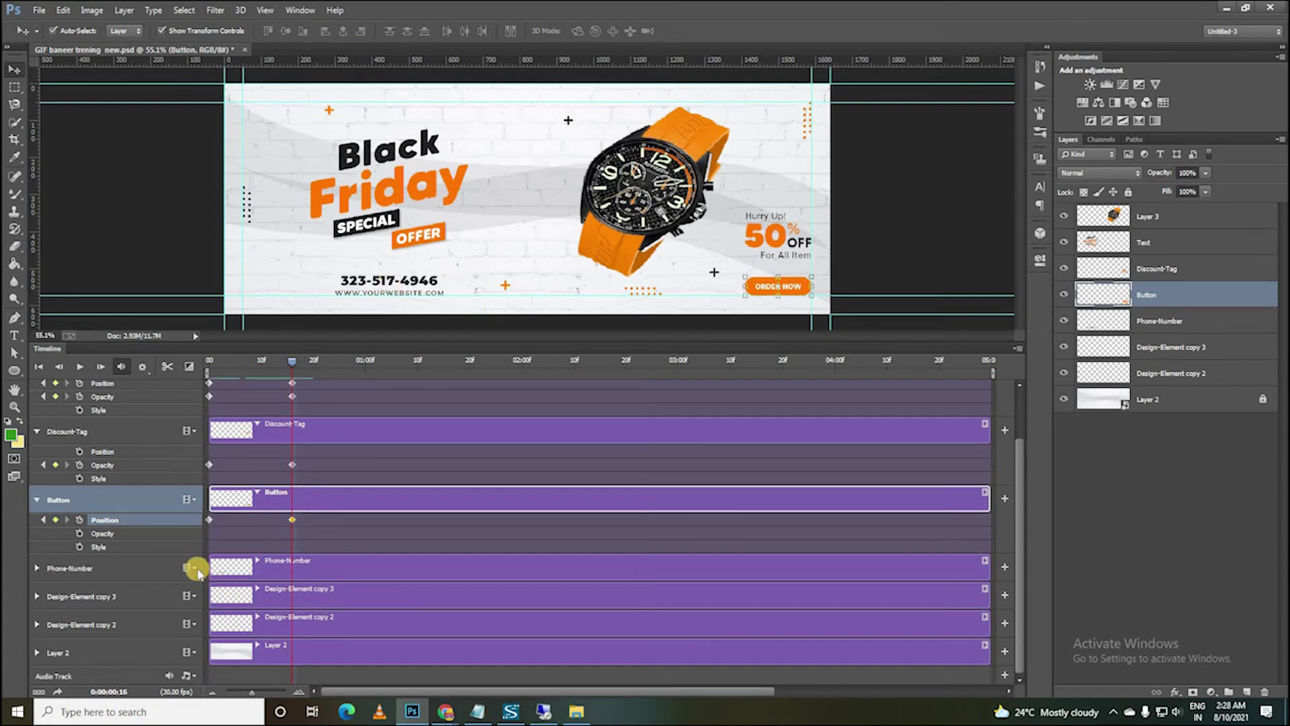
Expand the Phone-Number track's Position, Opacity and Style properties and scrub the banner preview.
left_click(41, 570)
left_click(37, 567)
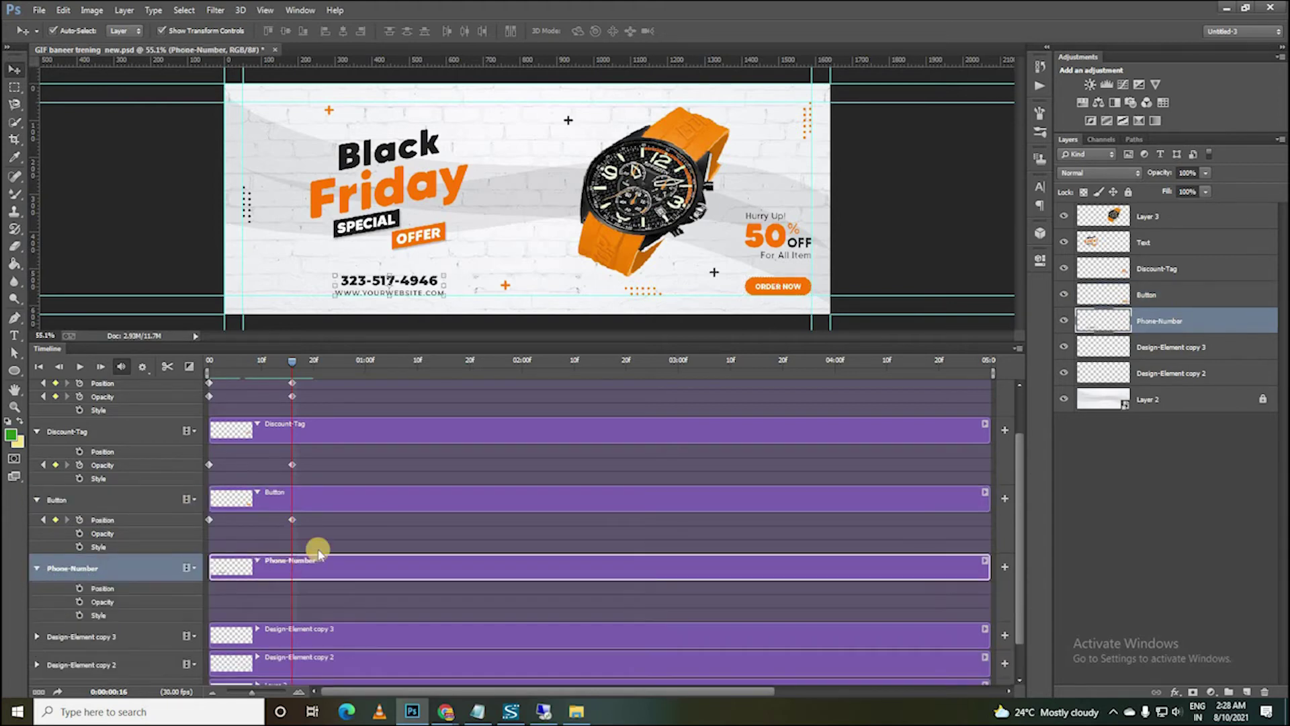
scroll(343, 490, "down", 2)
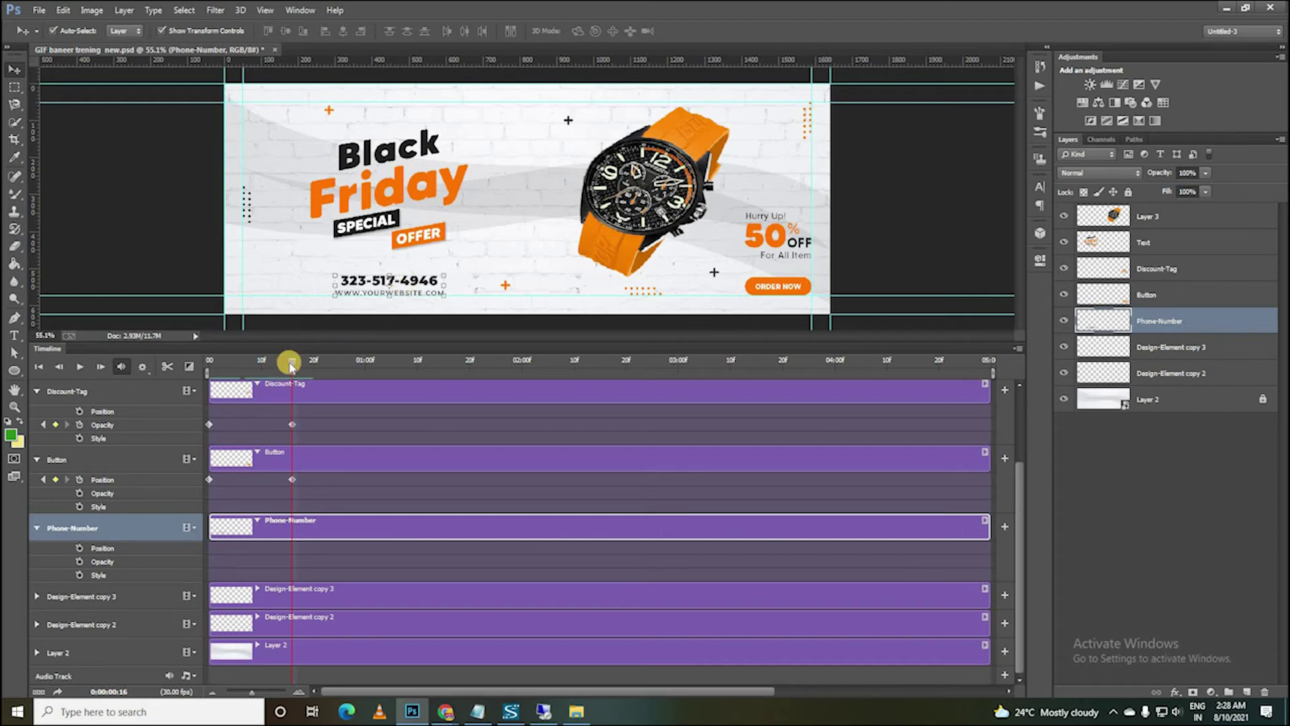
mouse_move(291, 365)
left_mouse_down()
mouse_move(193, 349)
mouse_move(289, 363)
mouse_move(73, 457)
left_mouse_up()
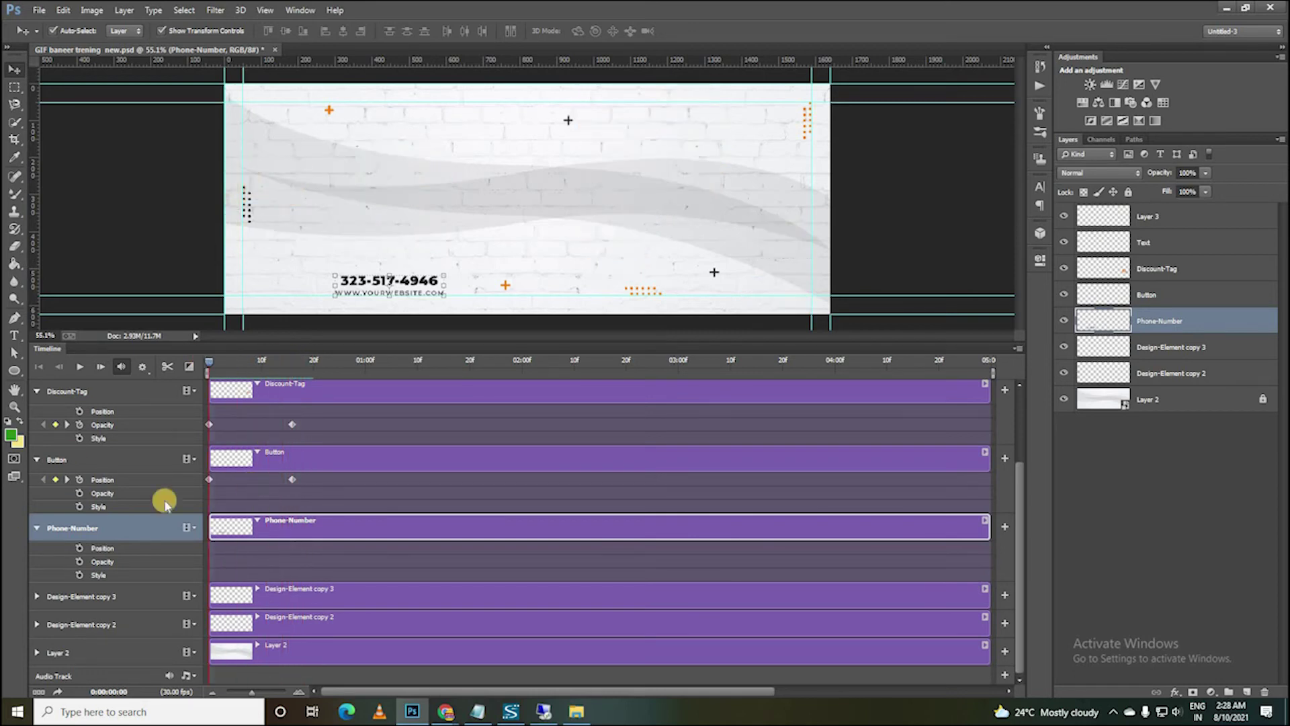
left_click_drag(529, 390, 518, 366)
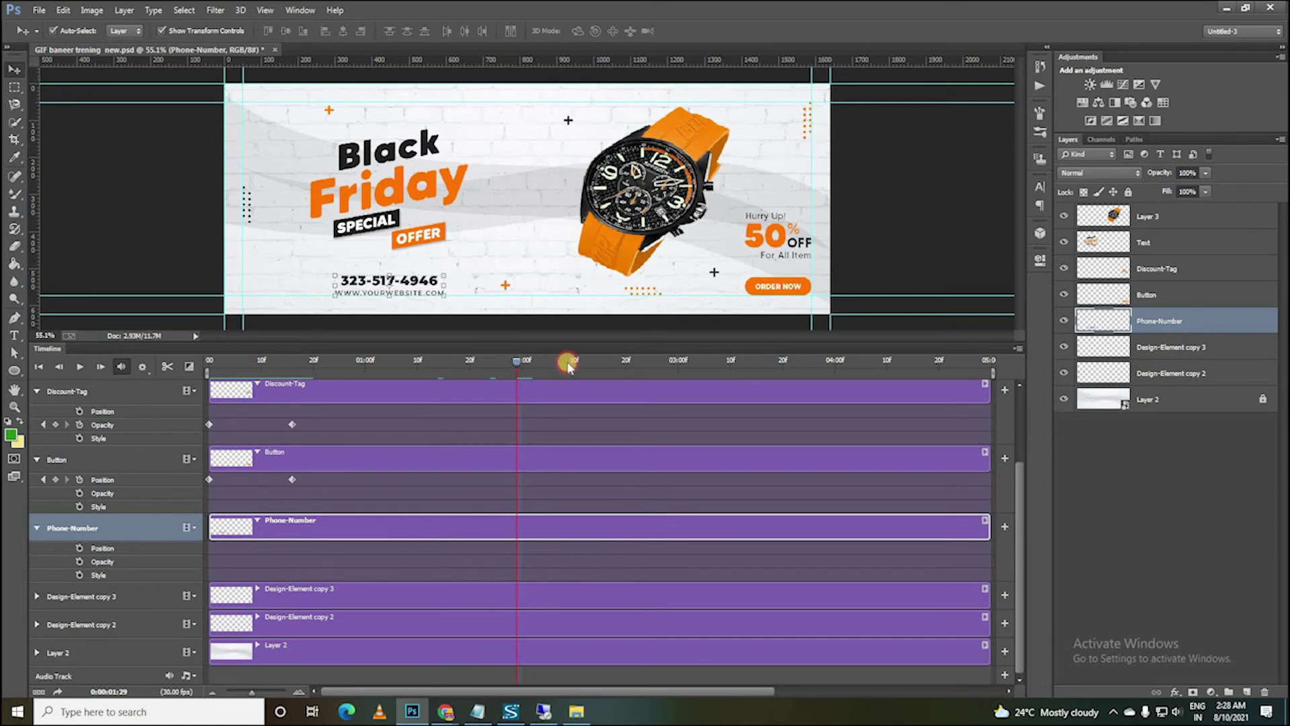
left_click_drag(517, 366, 444, 363)
left_click_drag(560, 381, 491, 383)
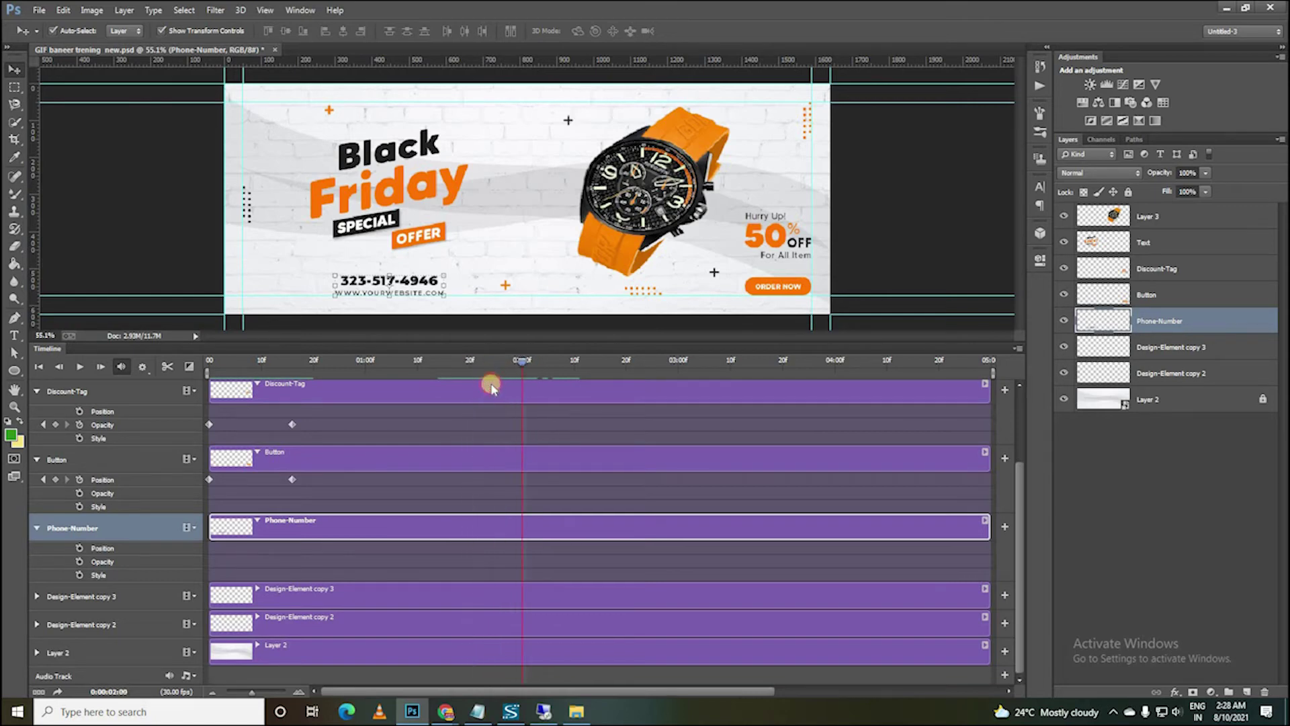
Add a Phone-Number Position keyframe, undo it, and return the playhead to frame 0.
left_click(80, 548)
left_click(495, 527)
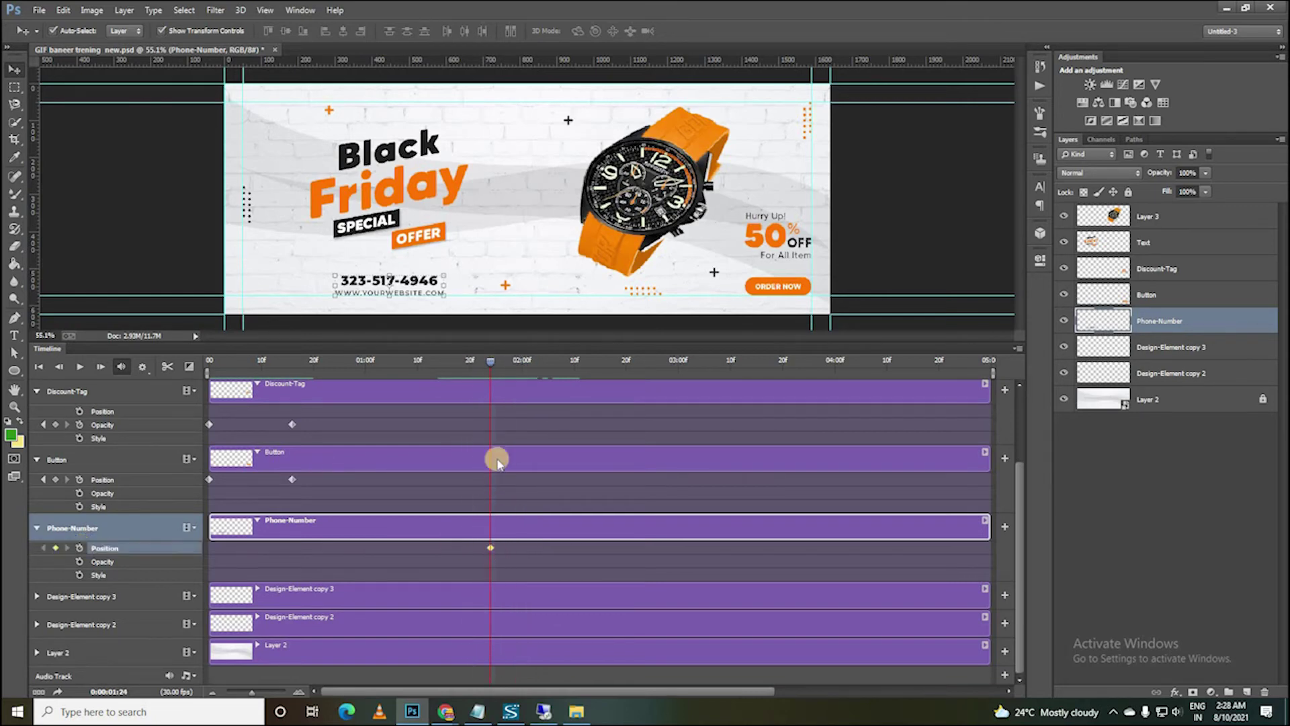
key("ctrl+z")
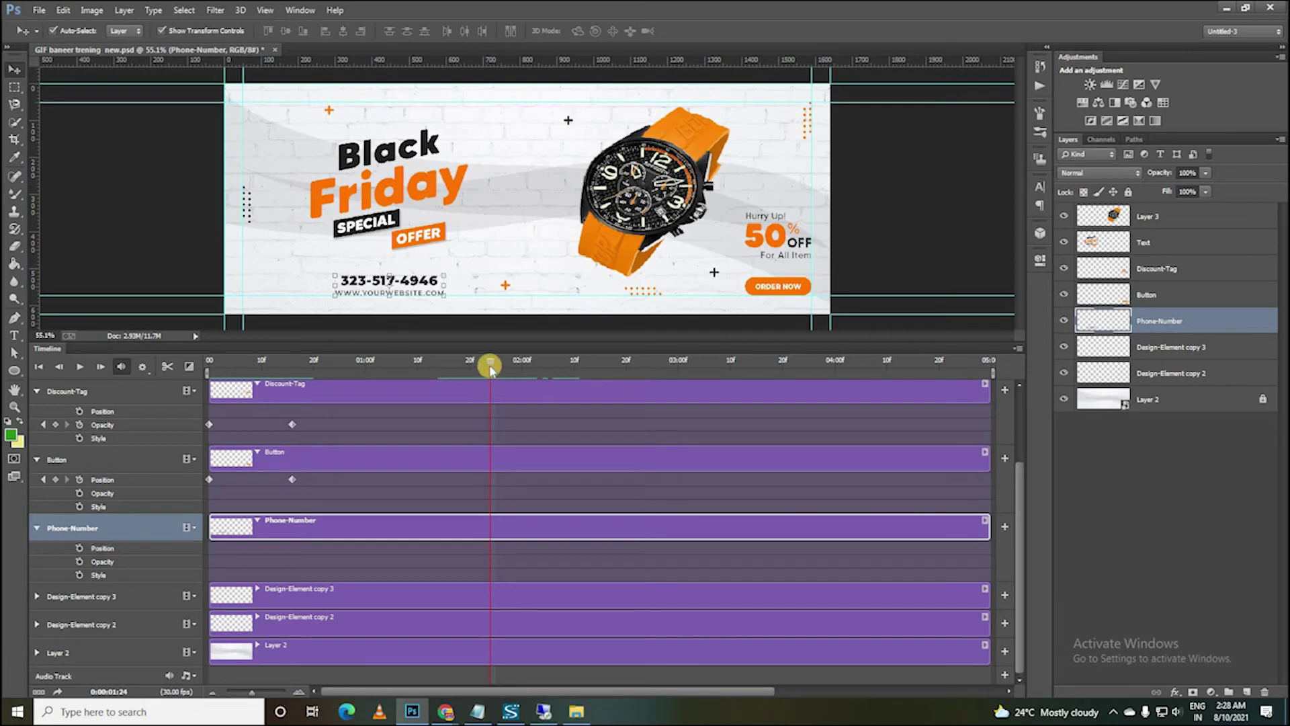
left_click_drag(490, 363, 556, 364)
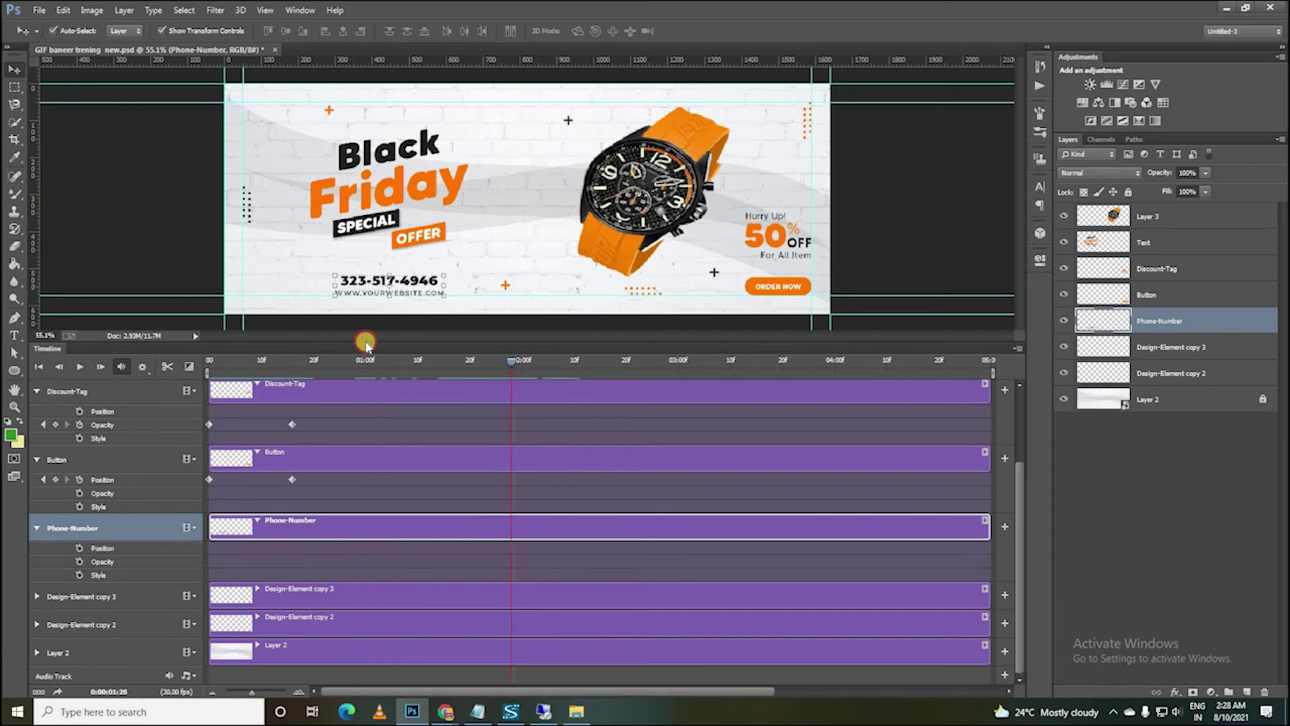
left_click(250, 360)
left_click_drag(215, 360, 224, 360)
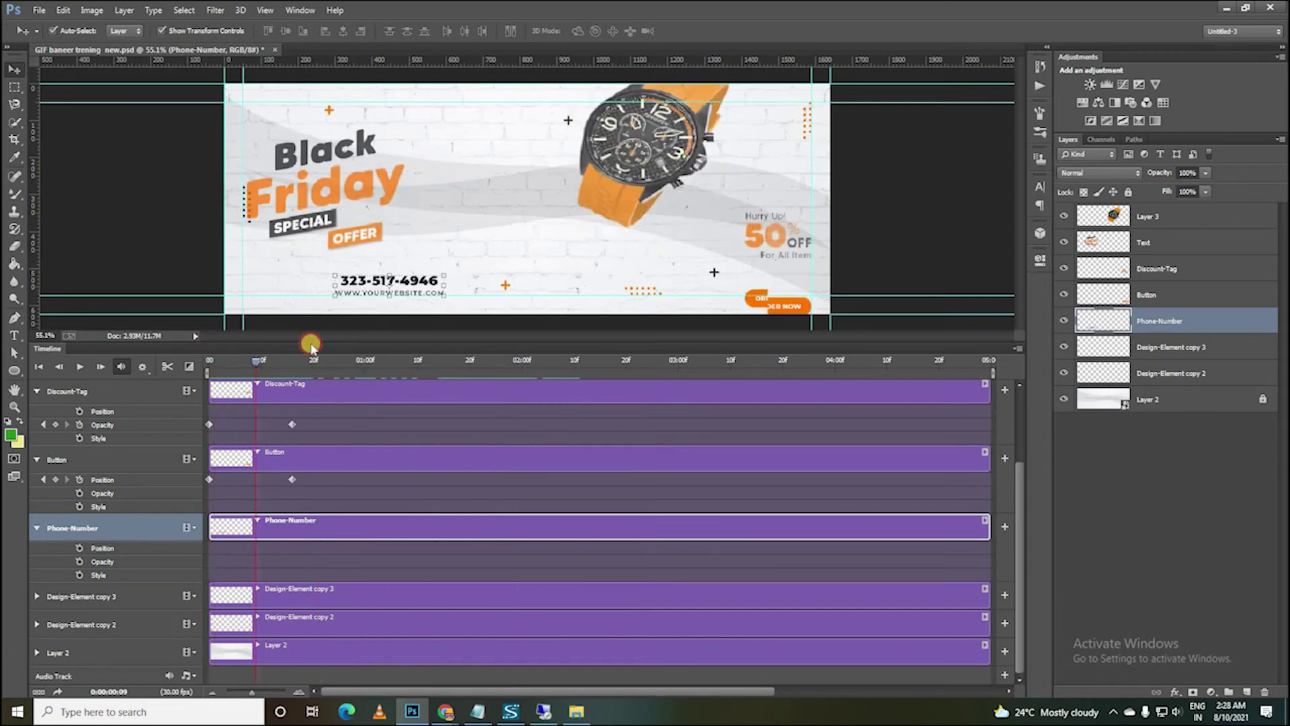
left_click(206, 360)
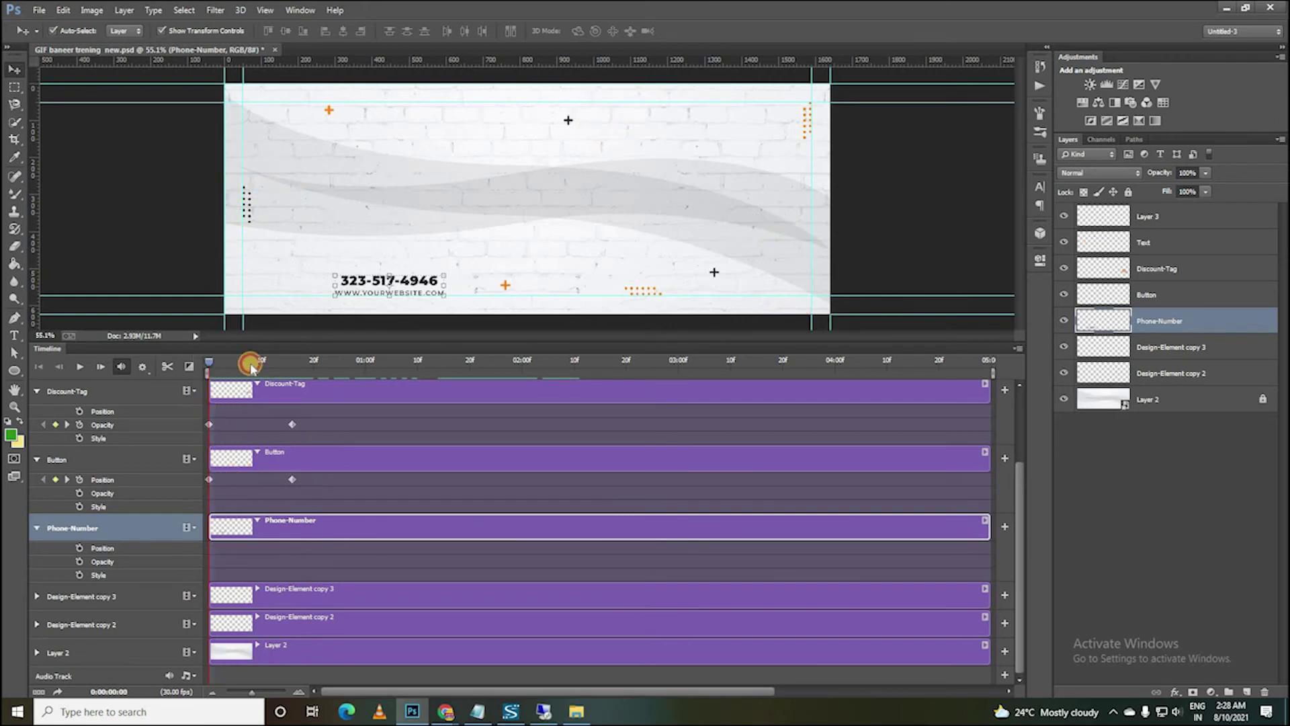
left_click_drag(214, 363, 203, 369)
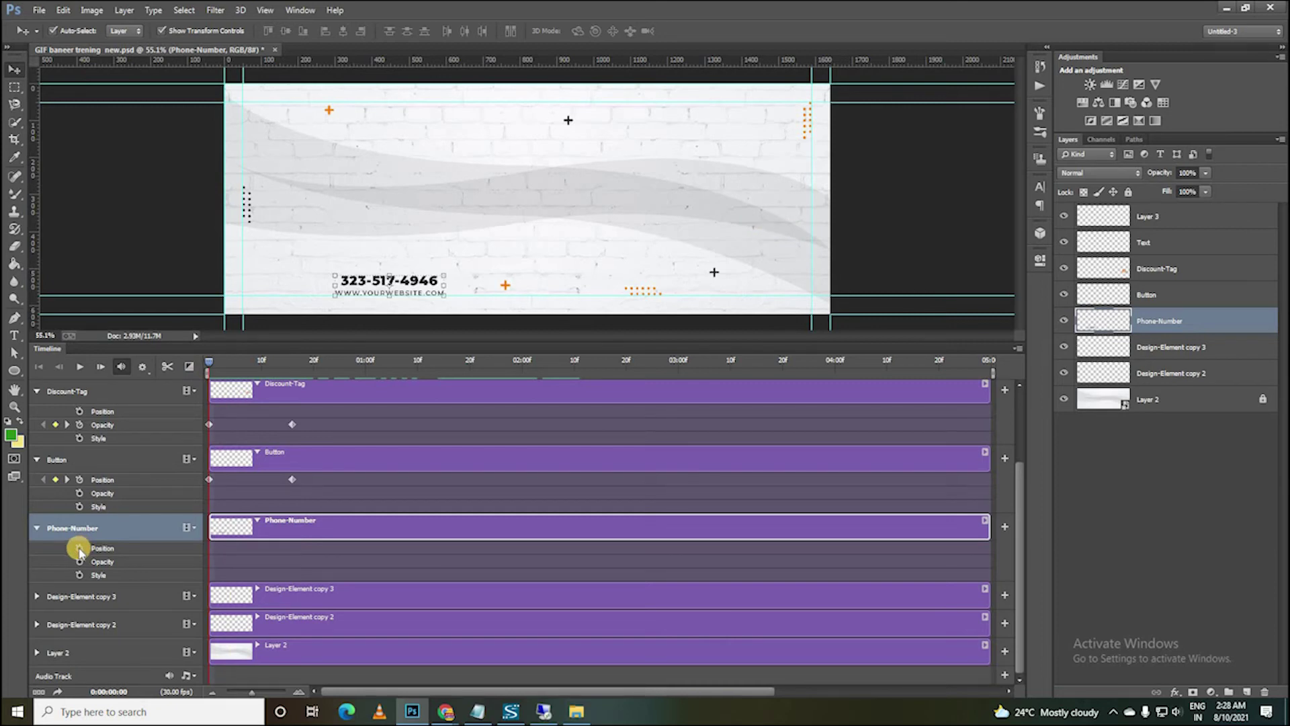
Set Phone-Number Position keyframes at frame 0 and frame 16.
left_click(80, 549)
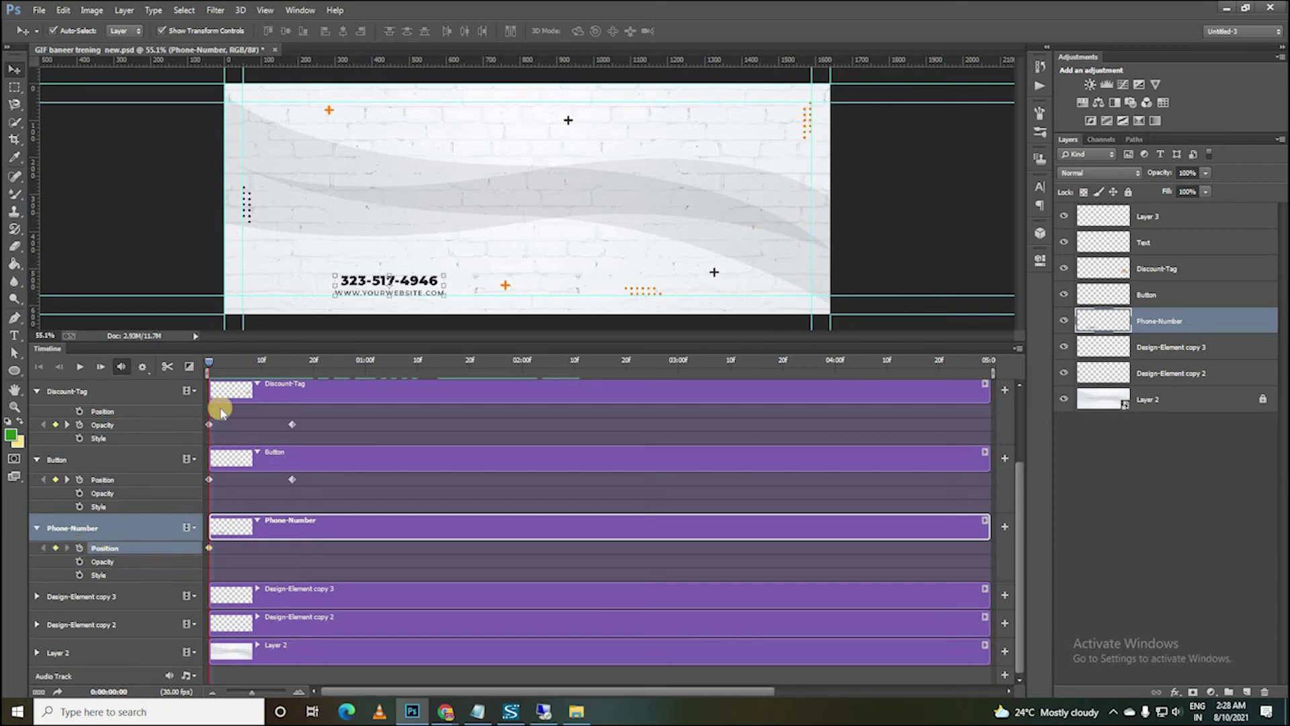
left_click_drag(210, 366, 291, 371)
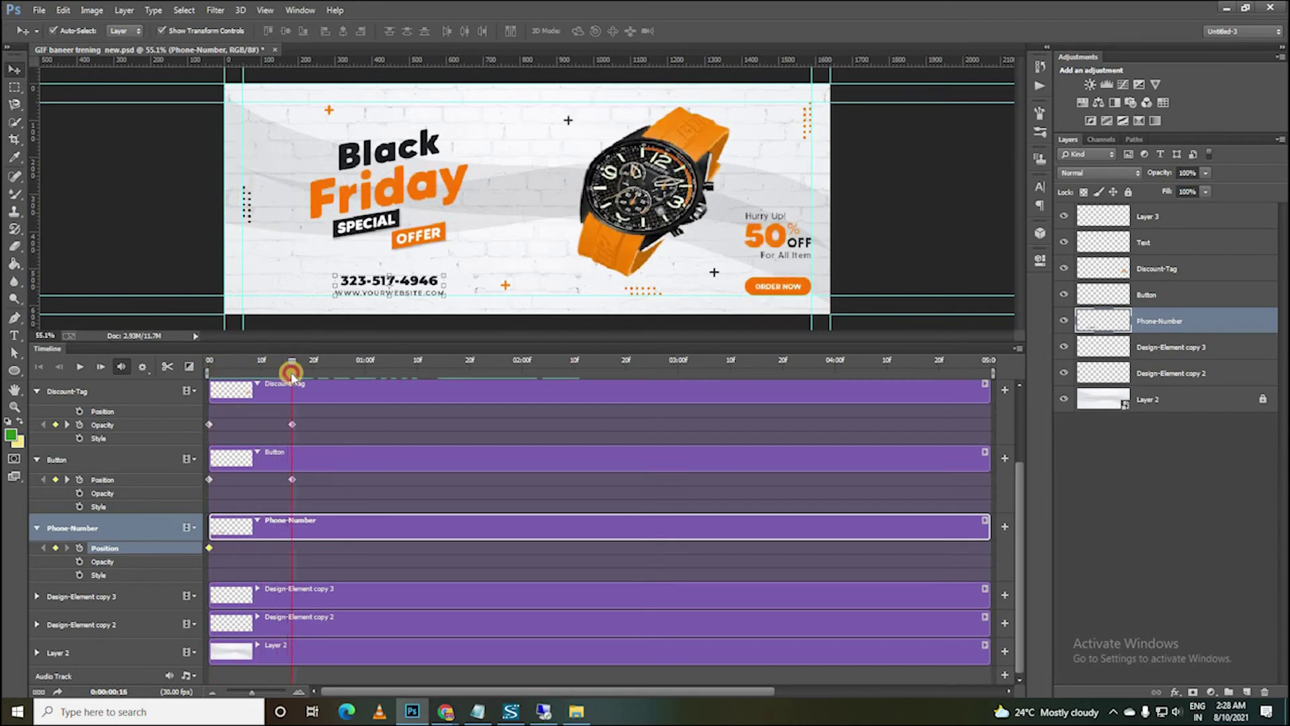
left_click(56, 548)
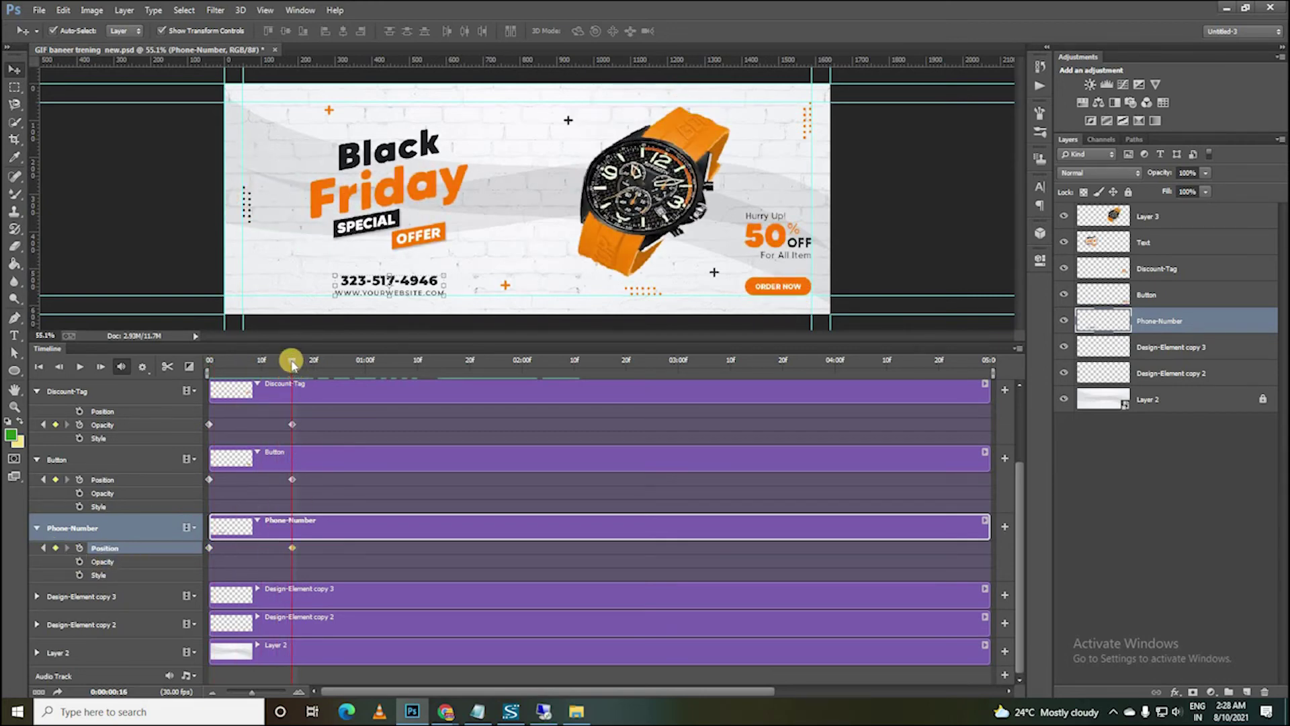
left_click_drag(291, 365, 209, 367)
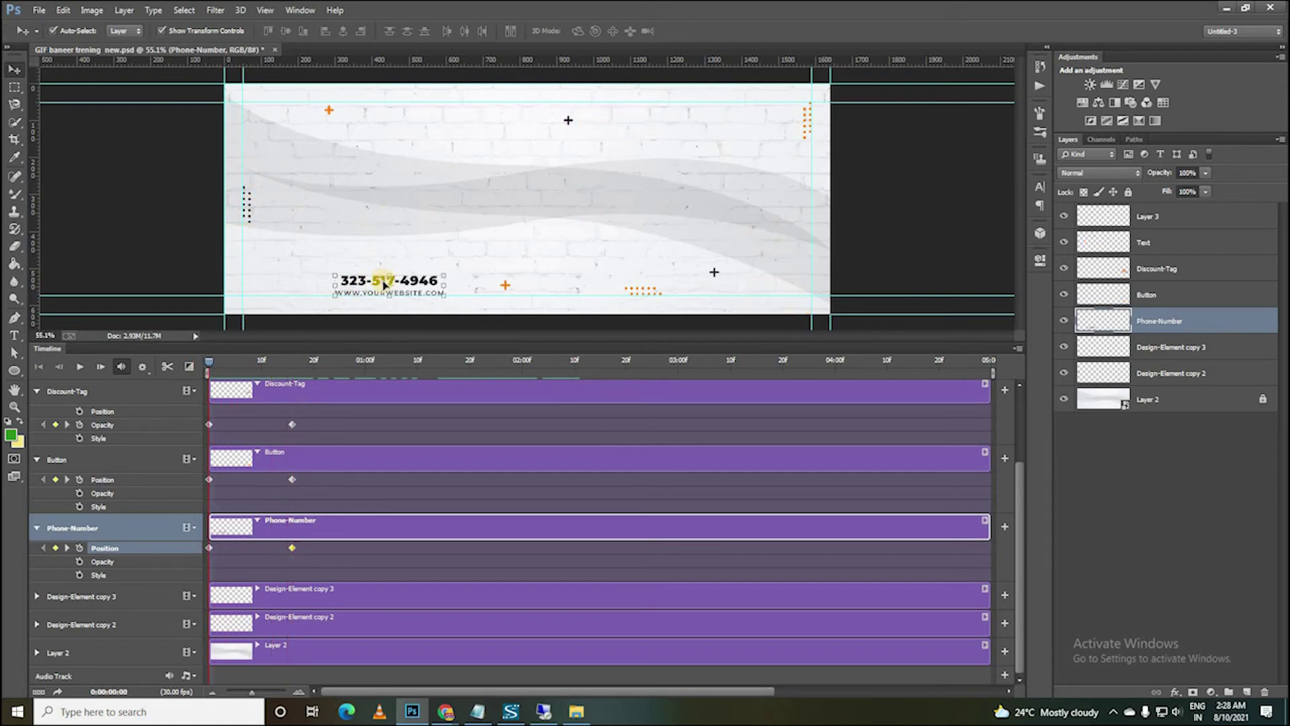
At frame 0, nudge the phone number five steps left and four down, off the banner's bottom-left edge.
key("Left")
key("Left")
key("Left")
key("Left")
key("Left")
key("Left")
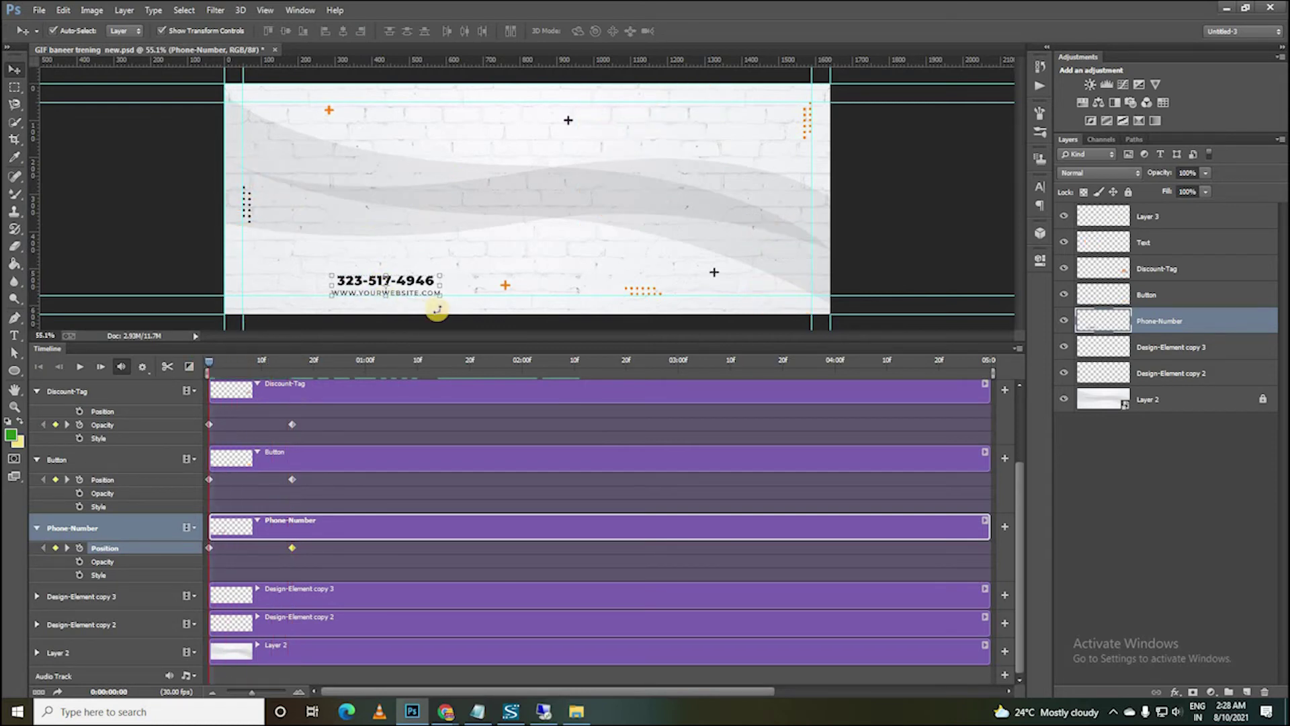
key("Left")
key("Left")
key("Left")
key("Left")
key("Left")
key("Left")
key("Left")
key("Left")
key("Left")
key("Left")
key("Left")
key("Left")
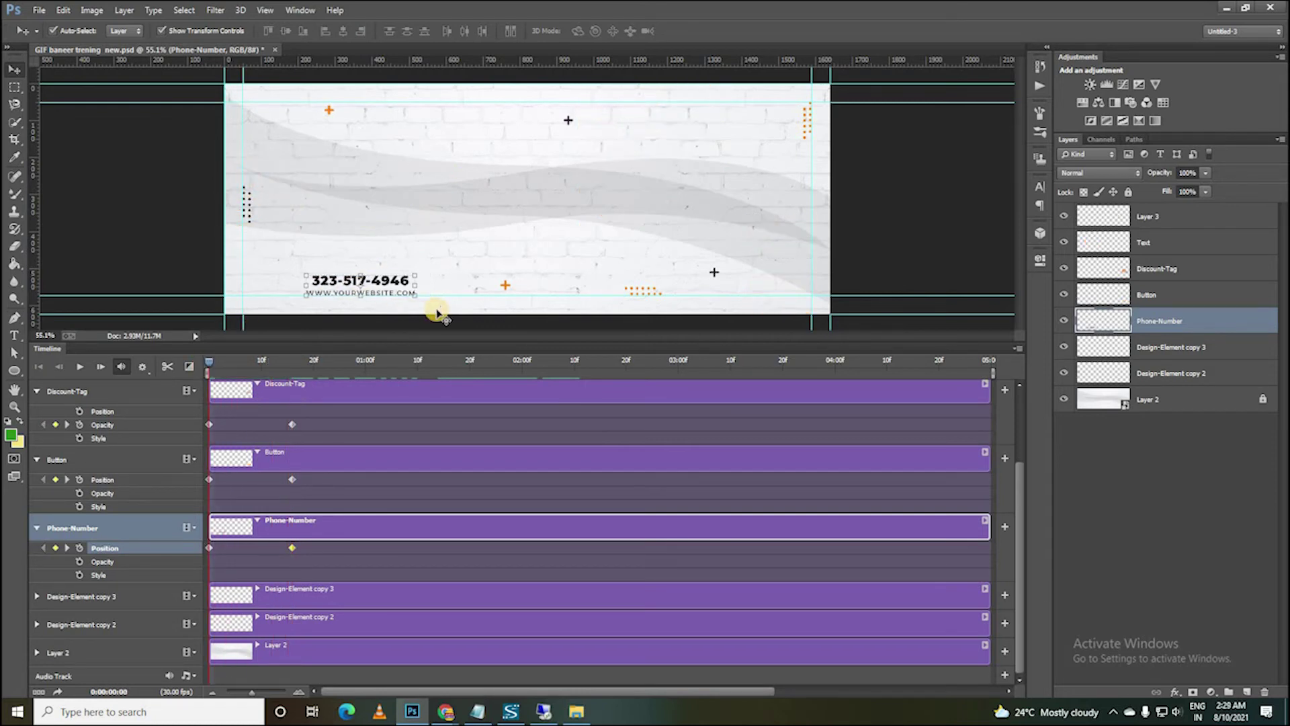
key("Left")
key("Left")
key("Left")
key("Left")
key("Left")
key("Left")
key("Left")
key("Left")
key("Left")
key("Left")
key("Left")
key("Left")
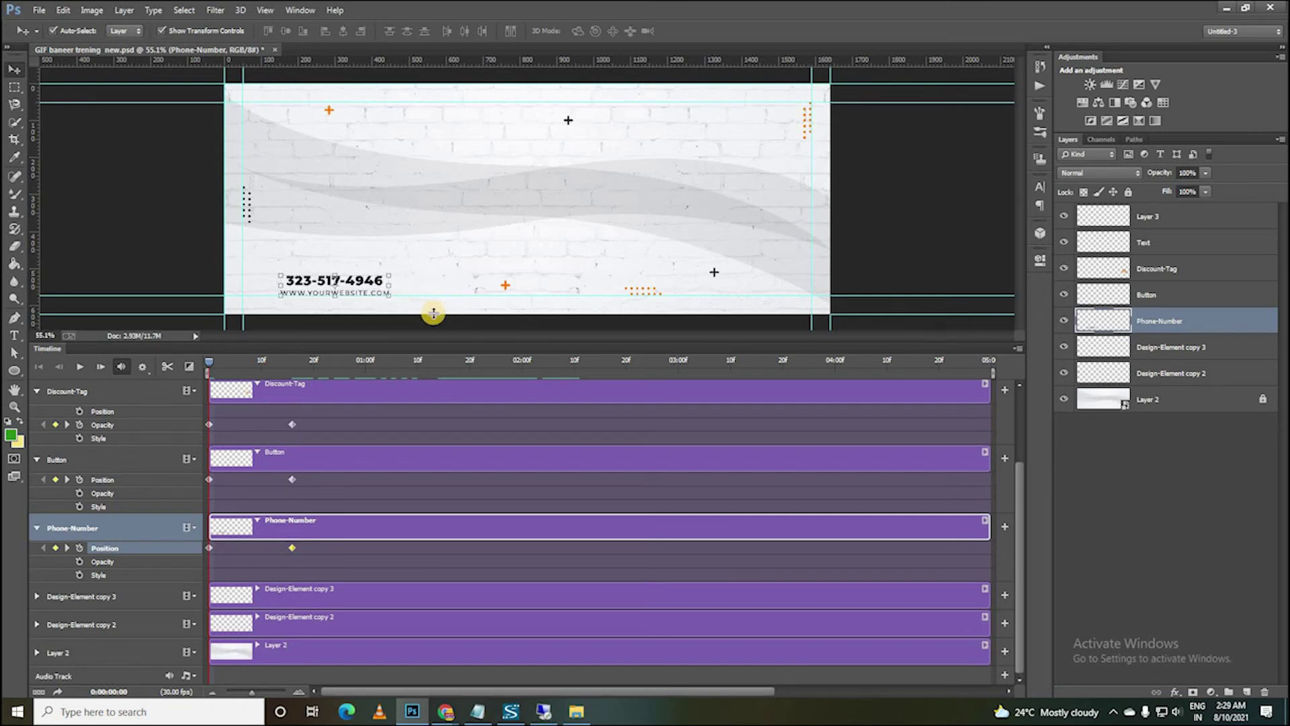
key("Left")
key("Left")
key("Left")
key("Left")
key("Left")
key("Left")
key("Left")
key("Left")
key("Left")
key("Left")
key("Left")
key("Left")
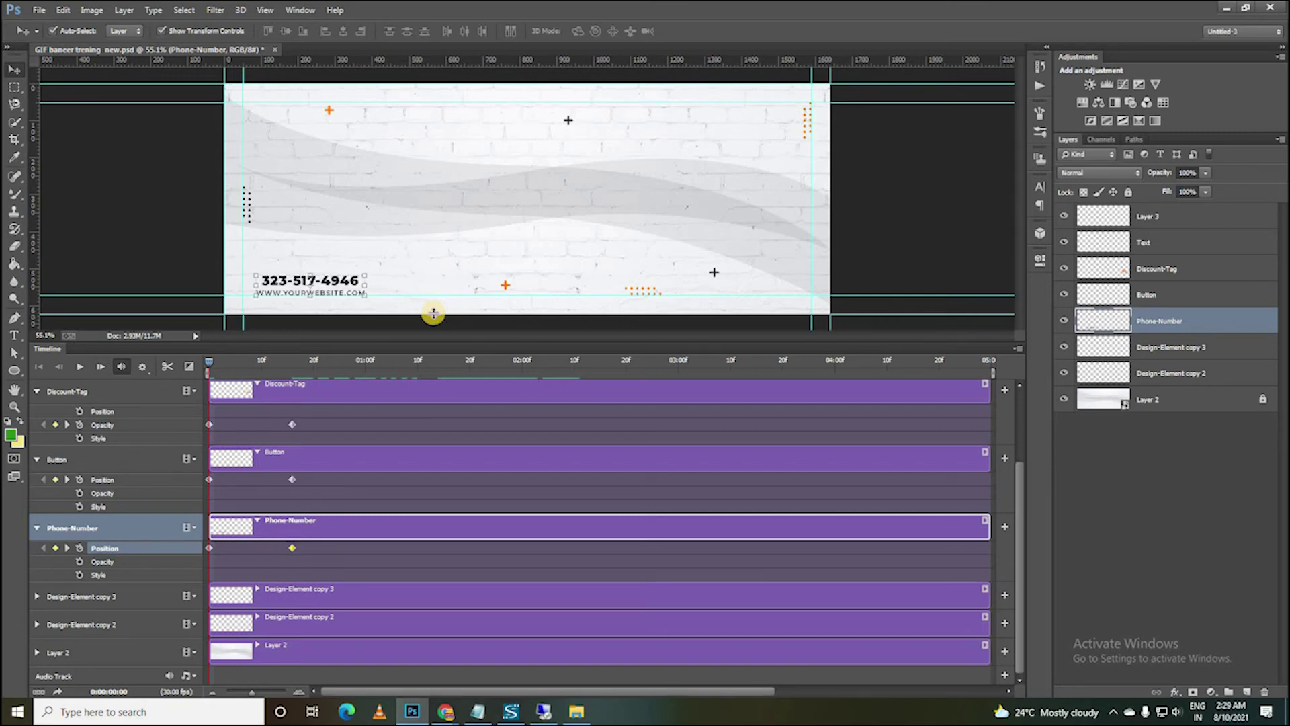
key("Left")
key("Left")
key("Left")
key("Left")
key("Left")
key("Left")
key("Down")
key("Down")
key("Down")
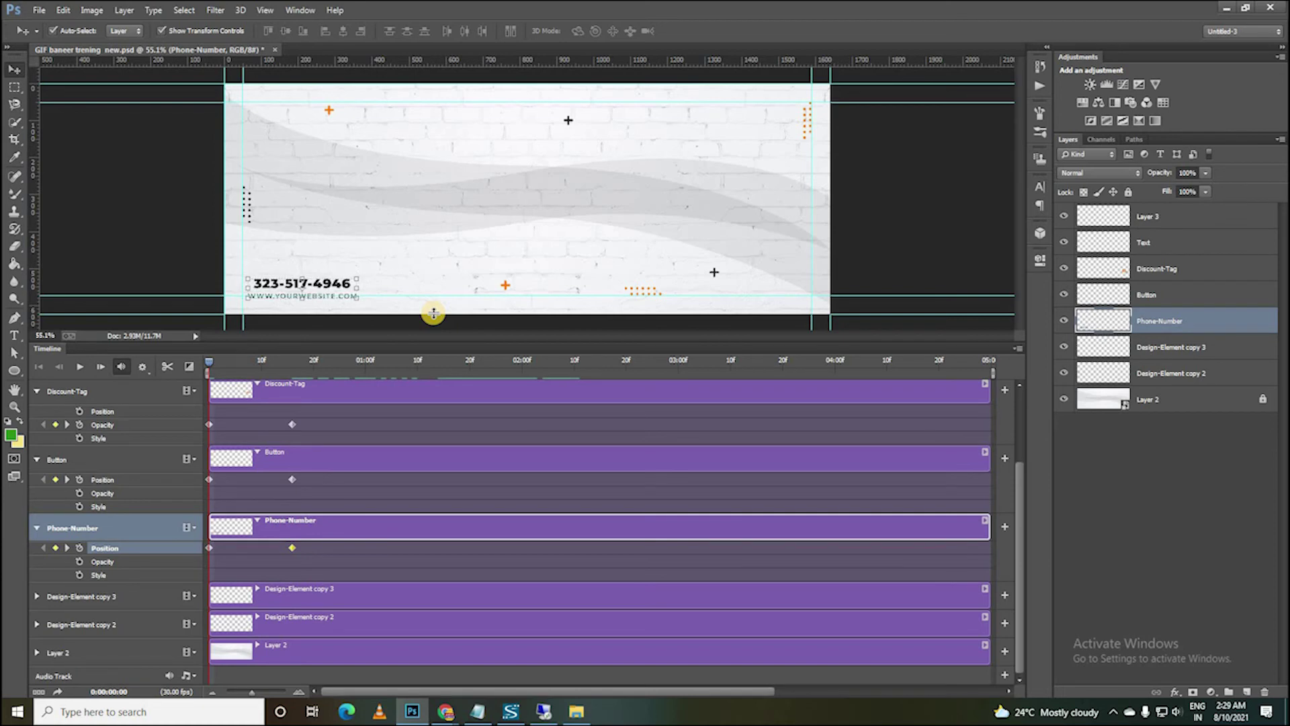
key("Down")
key("Down")
key("Down")
key("Down")
key("Down")
key("Down")
key("Down")
key("Down")
key("Down")
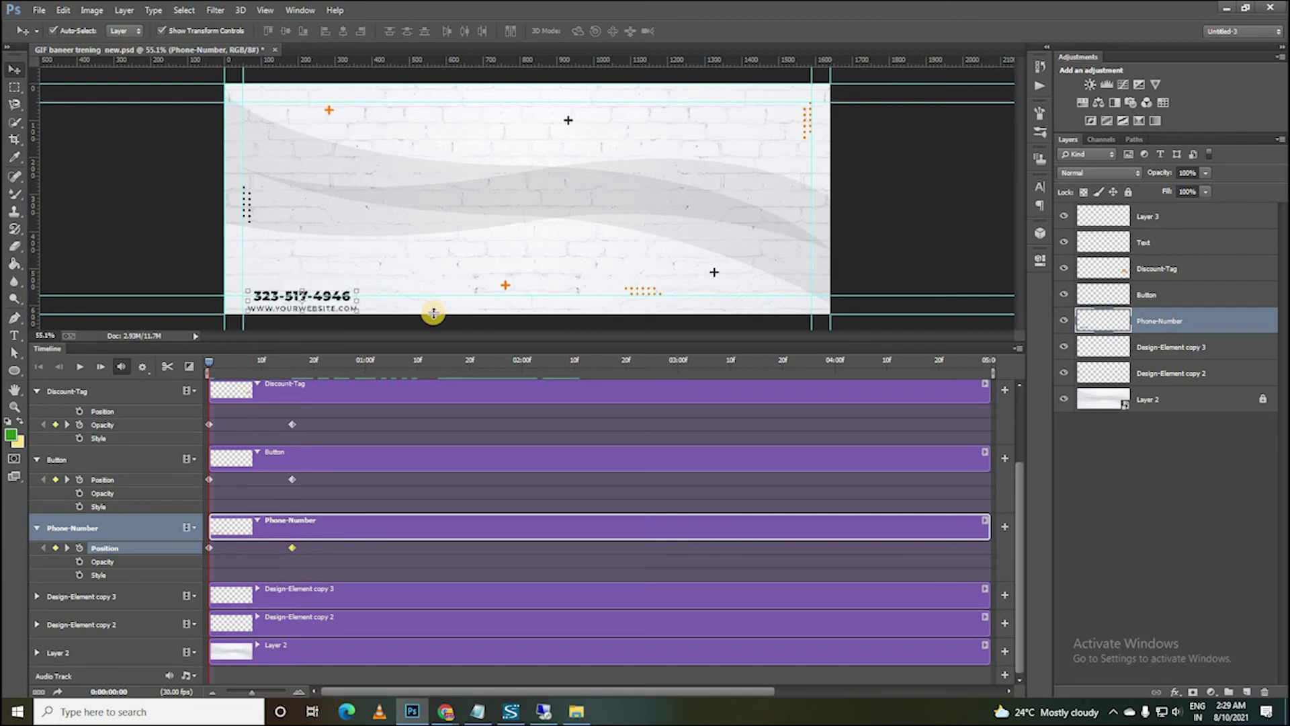
key("Down")
key("Down")
key("Down")
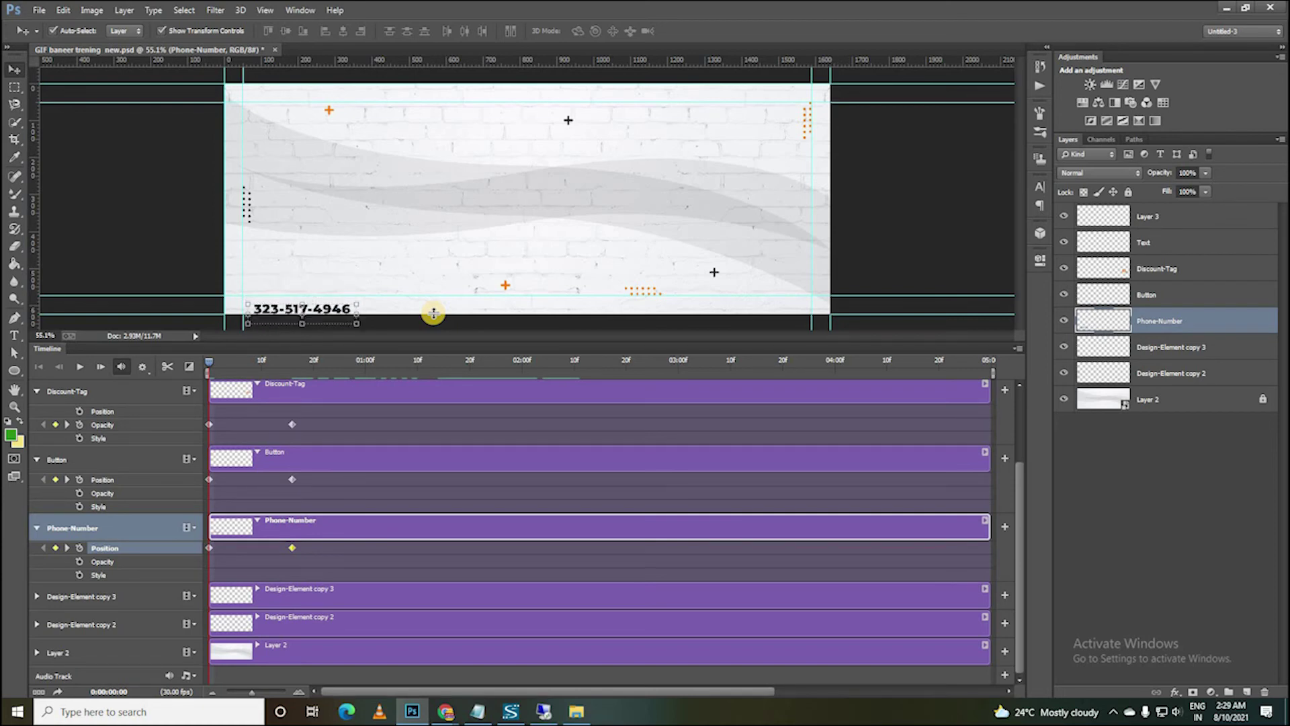
key("Down")
key("Down")
key("Down")
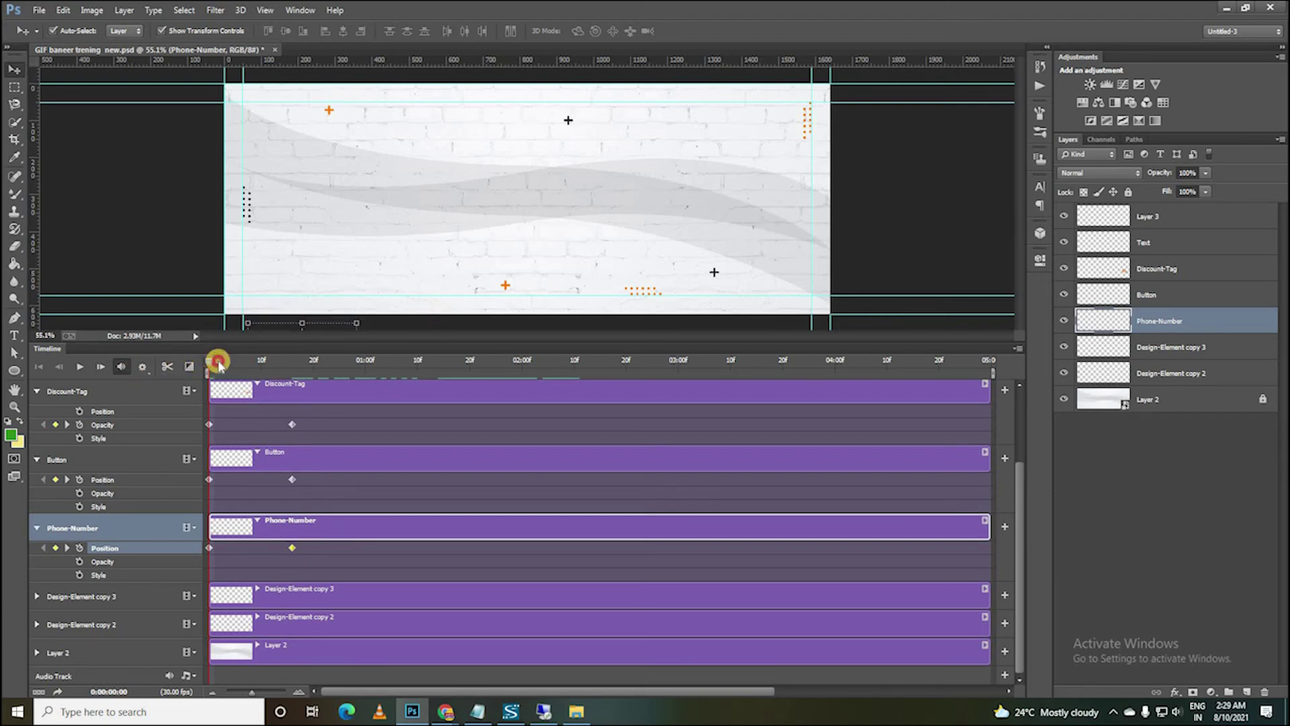
Scrub and play the phone number's slide-in animation, ending back at frame 0.
mouse_move(218, 363)
left_mouse_down()
mouse_move(282, 363)
mouse_move(202, 363)
mouse_move(297, 364)
left_mouse_up()
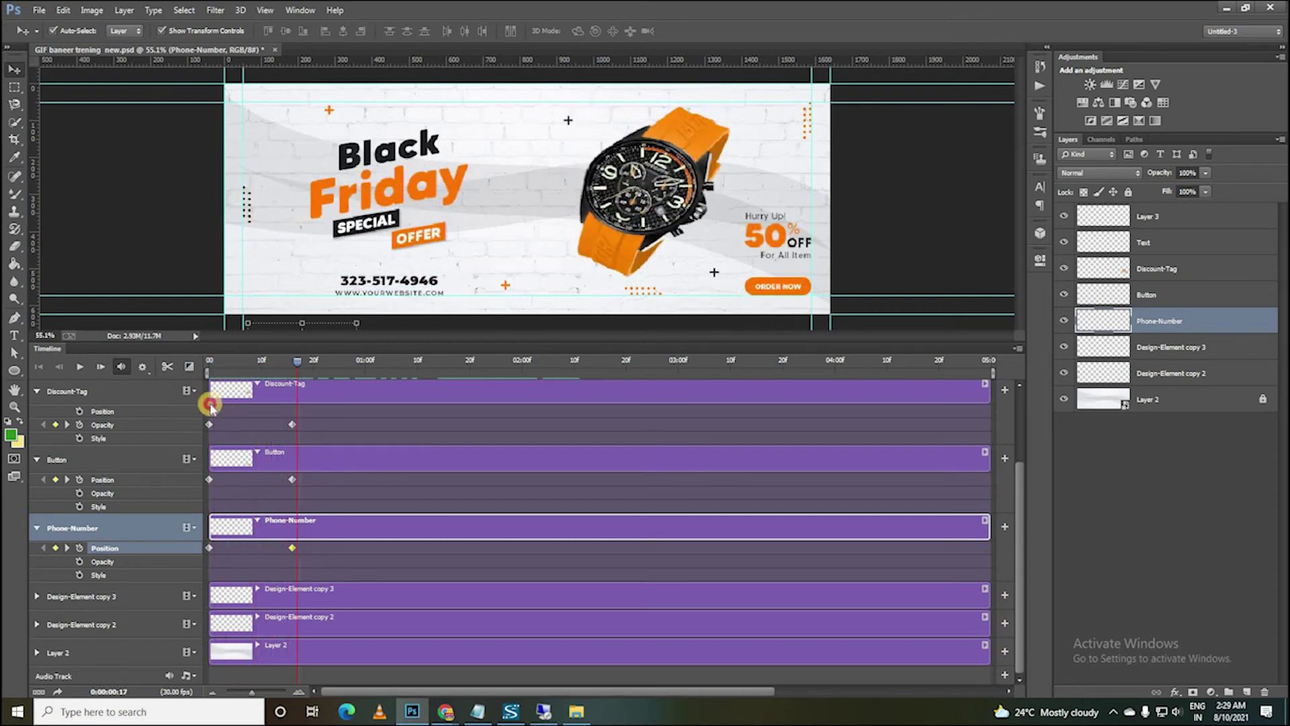
mouse_move(211, 405)
left_mouse_down()
mouse_move(215, 418)
mouse_move(291, 420)
left_mouse_up()
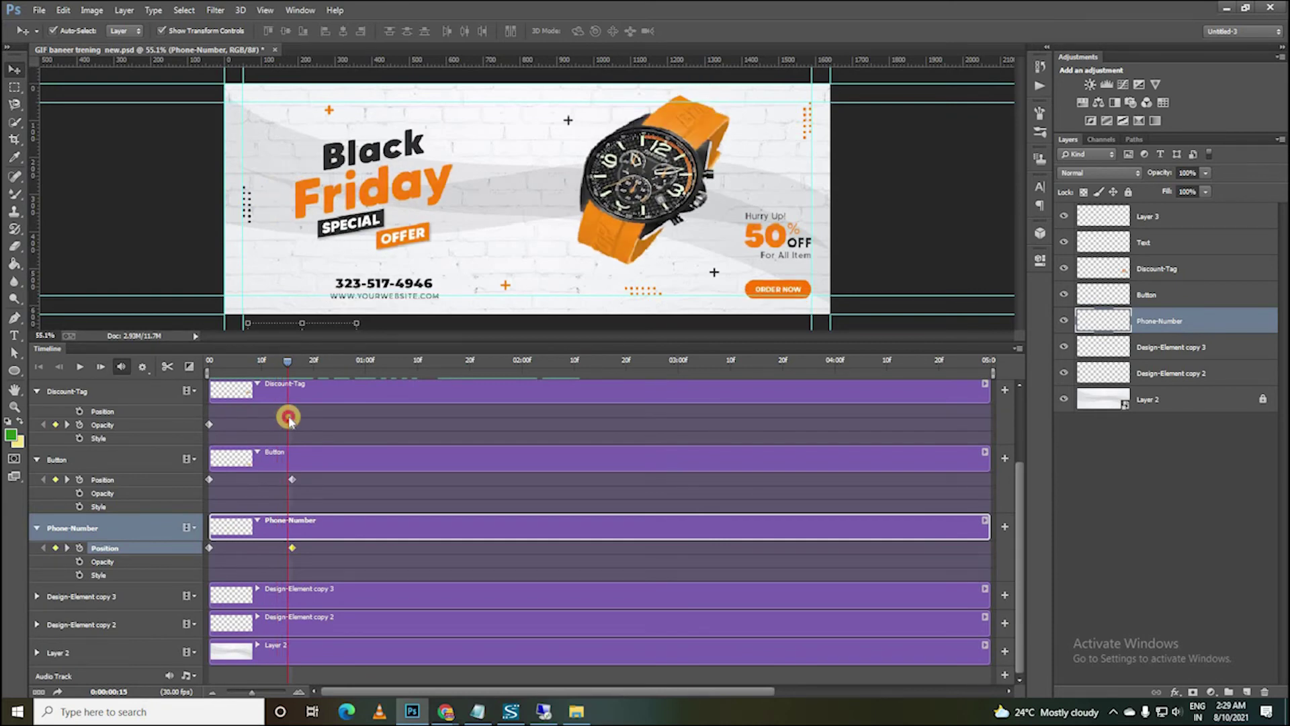
left_click_drag(290, 418, 292, 418)
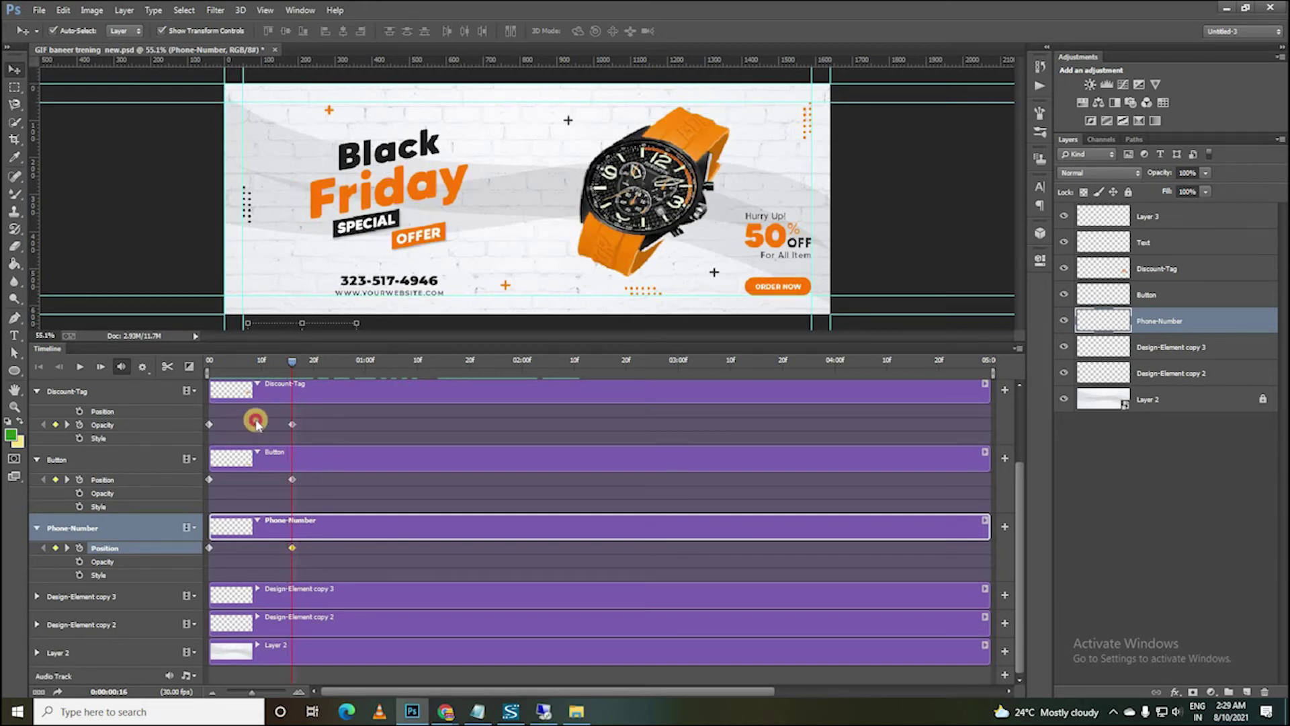
key("Home")
key("space")
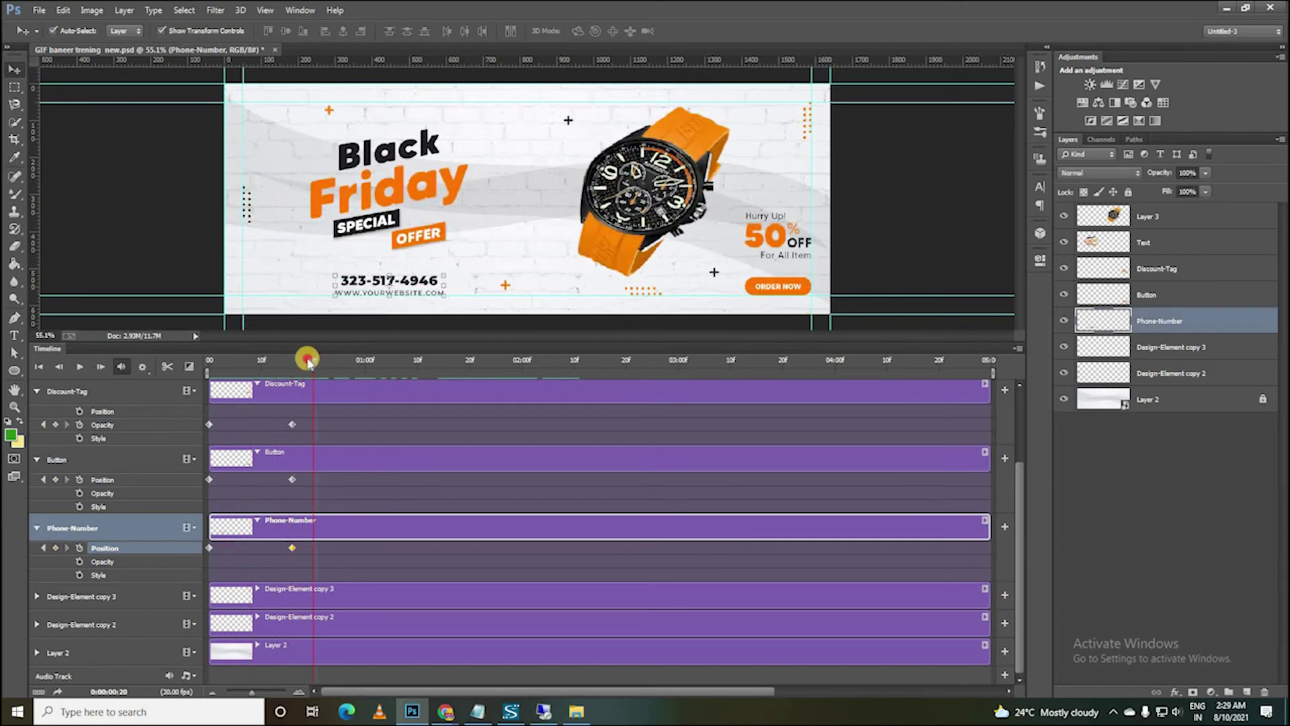
left_click_drag(341, 370, 205, 361)
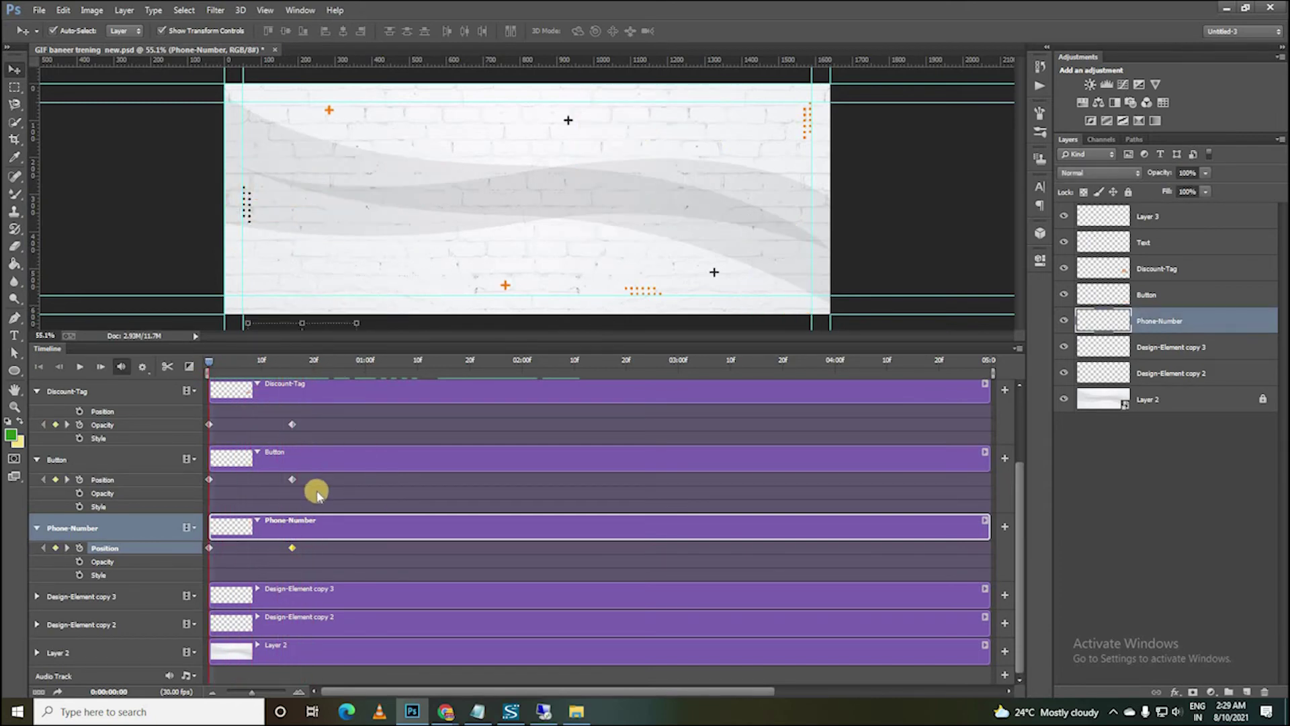
left_click(323, 358)
left_click(200, 356)
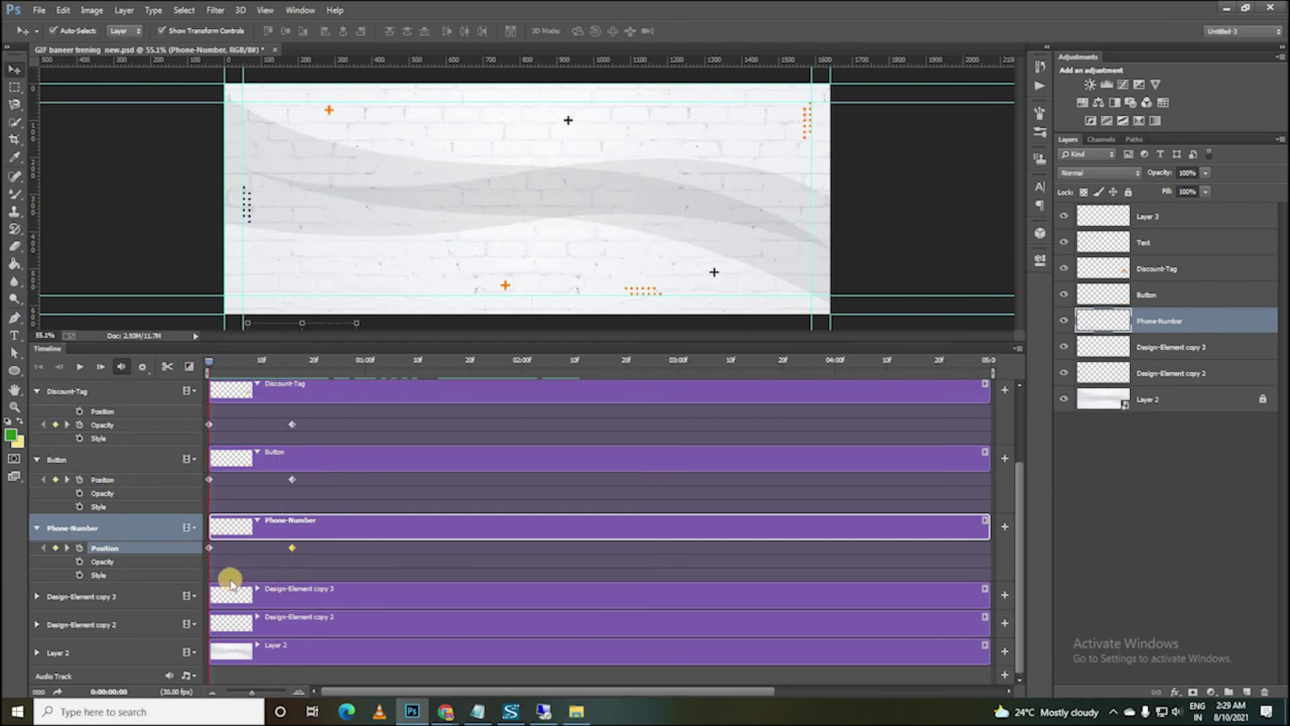
Make Design-Element copy 3 visible and keyframe its Position at frame 0 and frame 16.
left_click(38, 596)
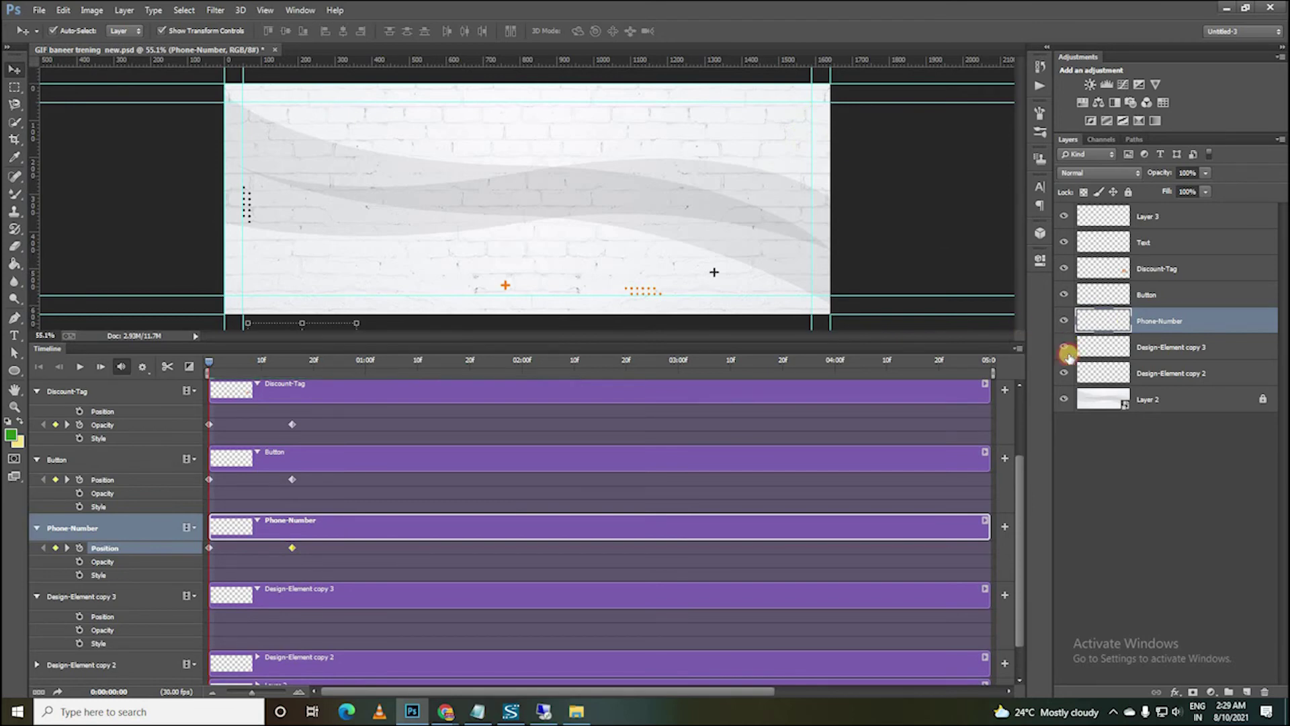
left_click(1064, 349)
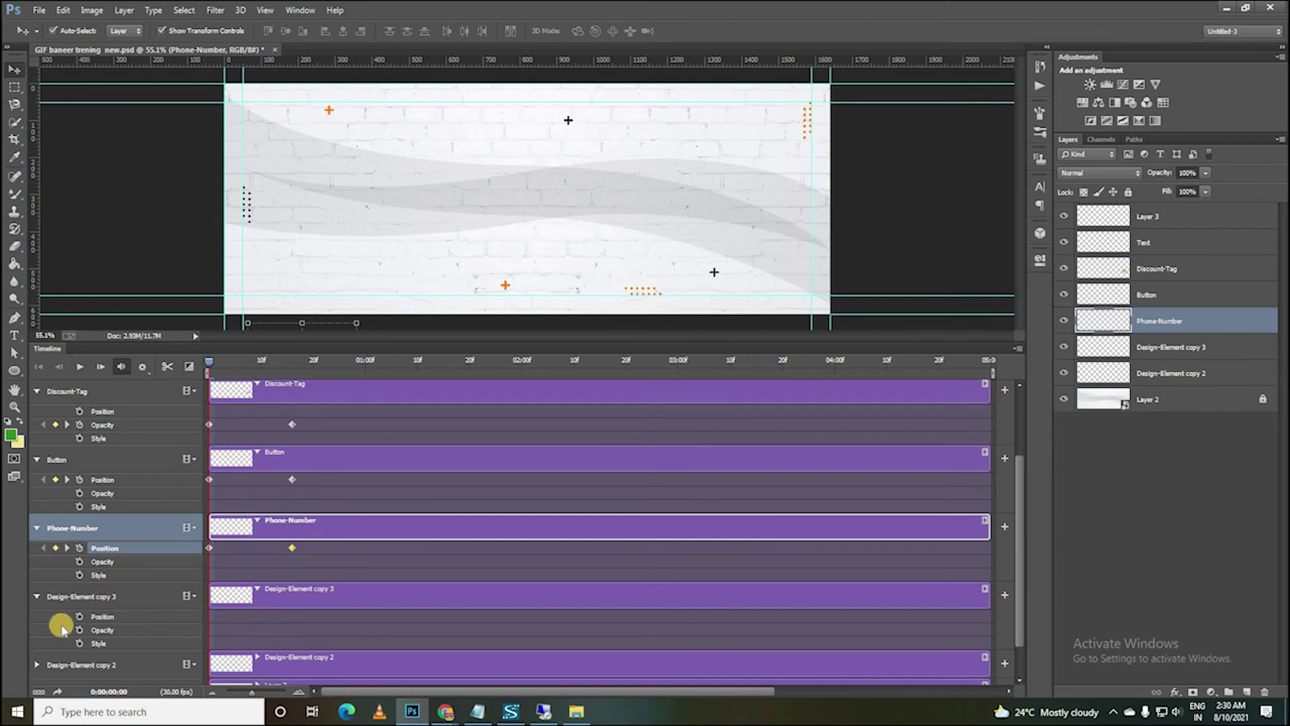
left_click(1166, 349)
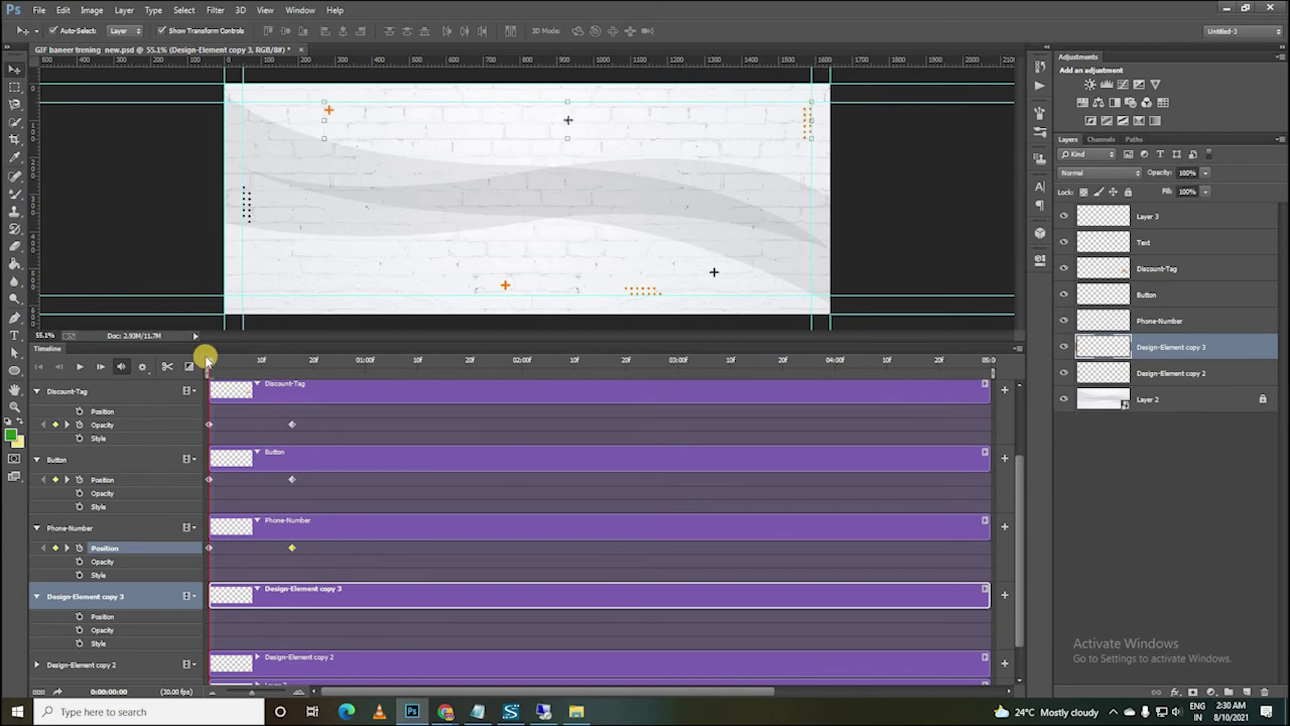
left_click(87, 620)
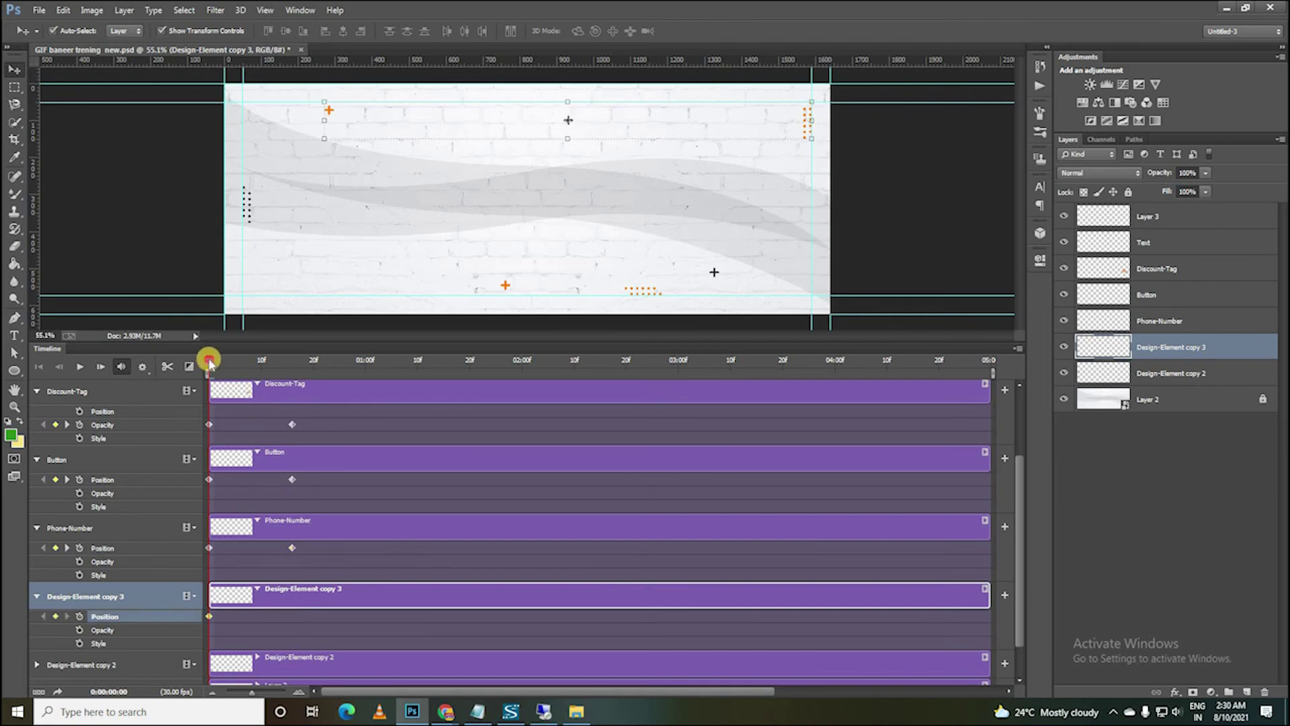
left_click_drag(209, 362, 292, 363)
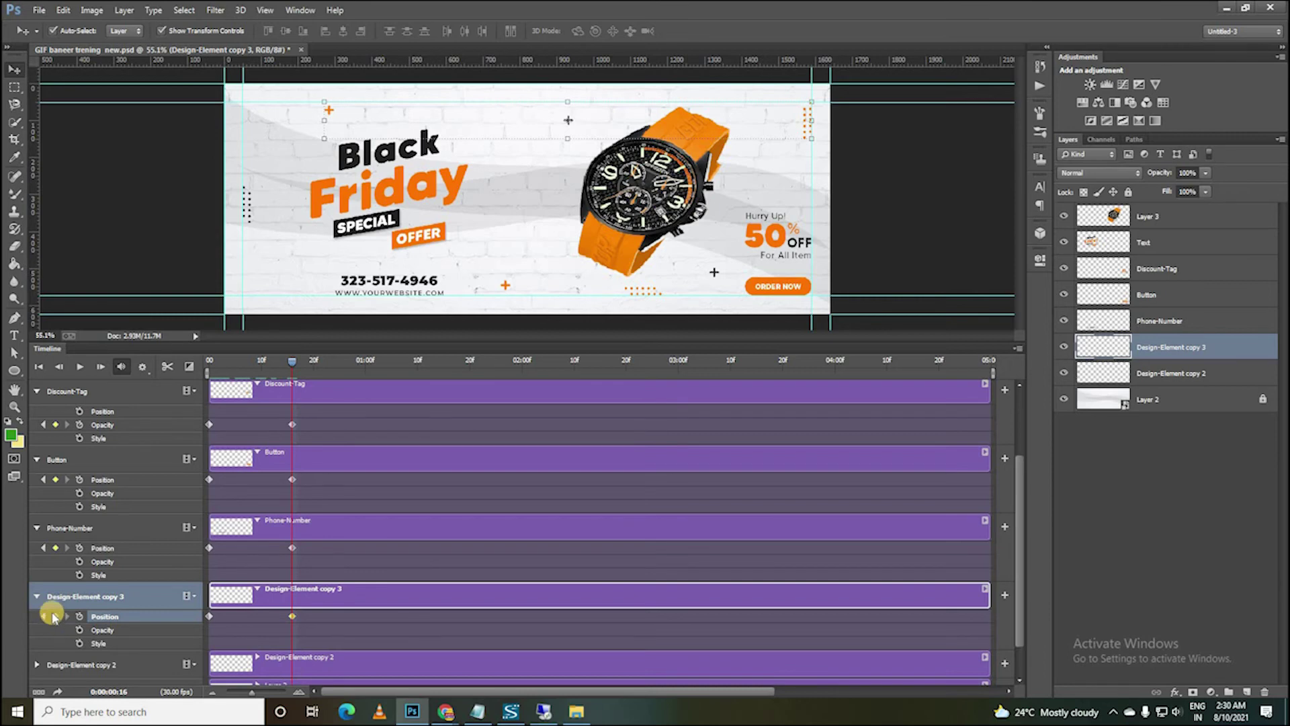
left_click_drag(292, 363, 209, 363)
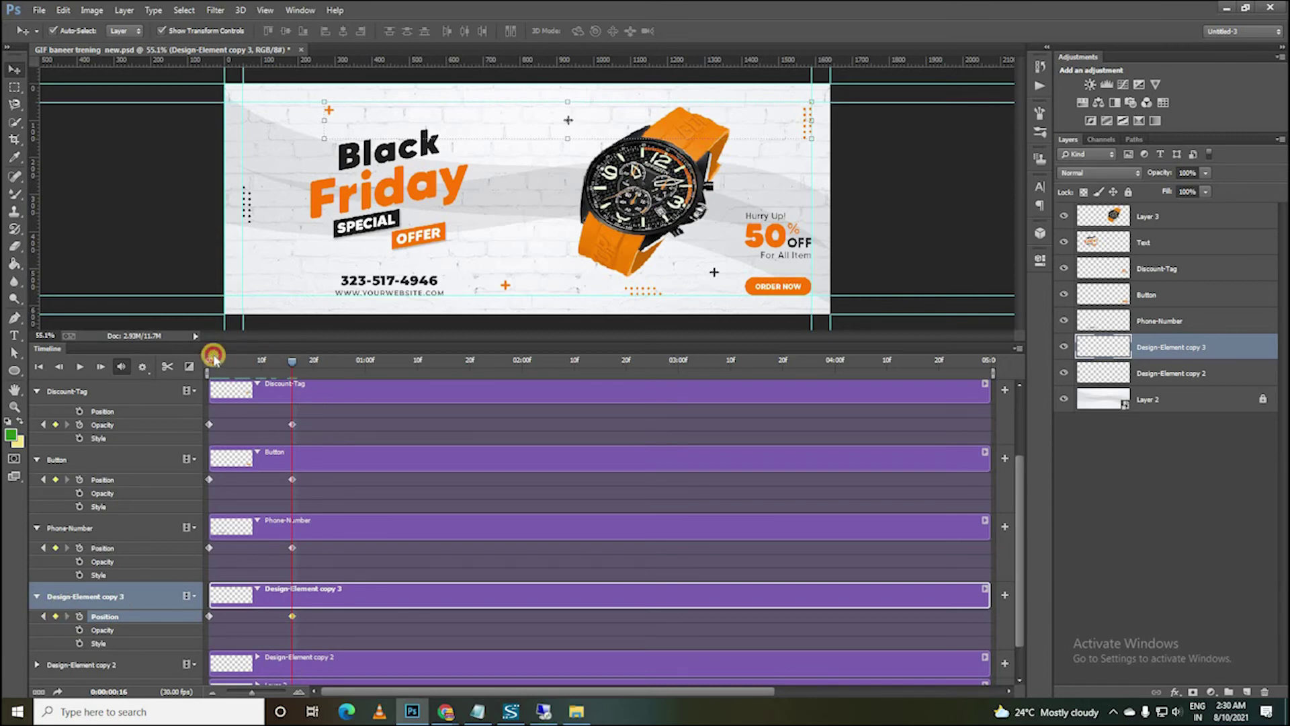
Shift the frame-0 keyframe's top elements up off the canvas and preview them sliding down.
left_click(209, 616)
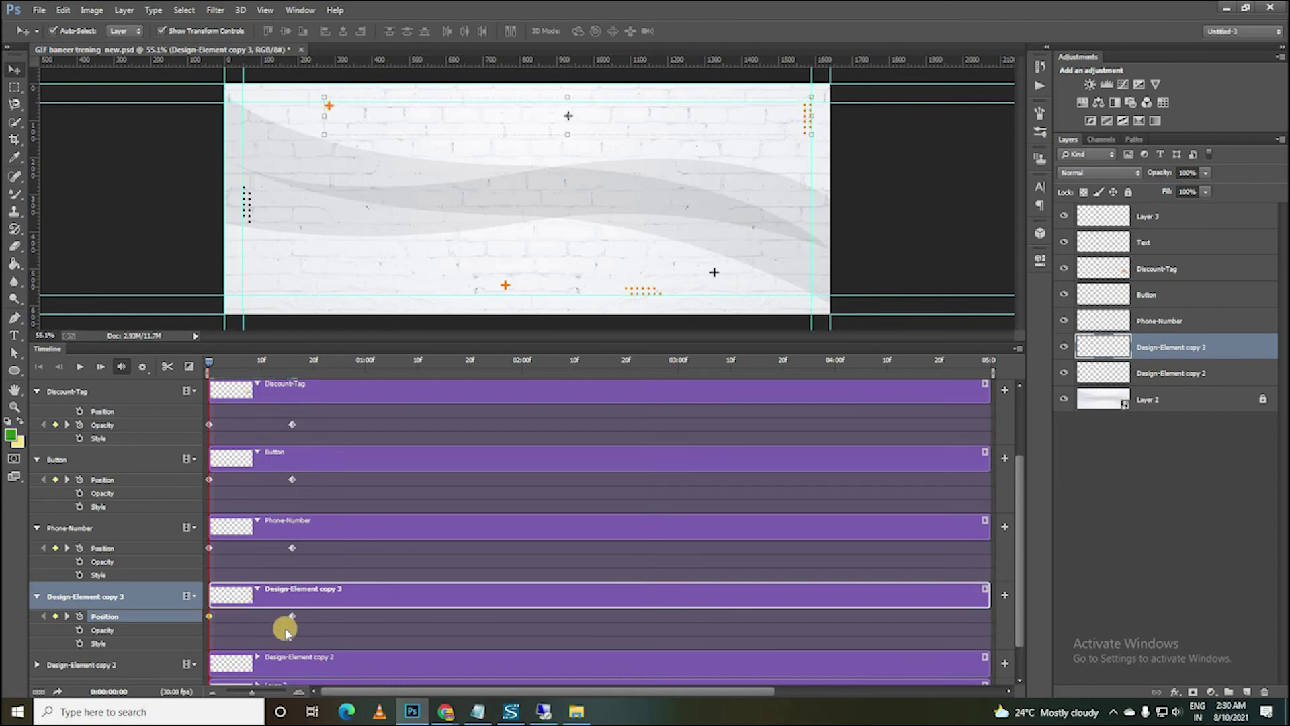
key("shift+Up")
key("shift+Up")
key("shift+Up")
key("shift+Up")
key("shift+Up")
key("shift+Up")
key("shift+Up")
key("shift+Up")
key("shift+Up")
key("shift+Up")
key("shift+Up")
left_click_drag(214, 361, 302, 374)
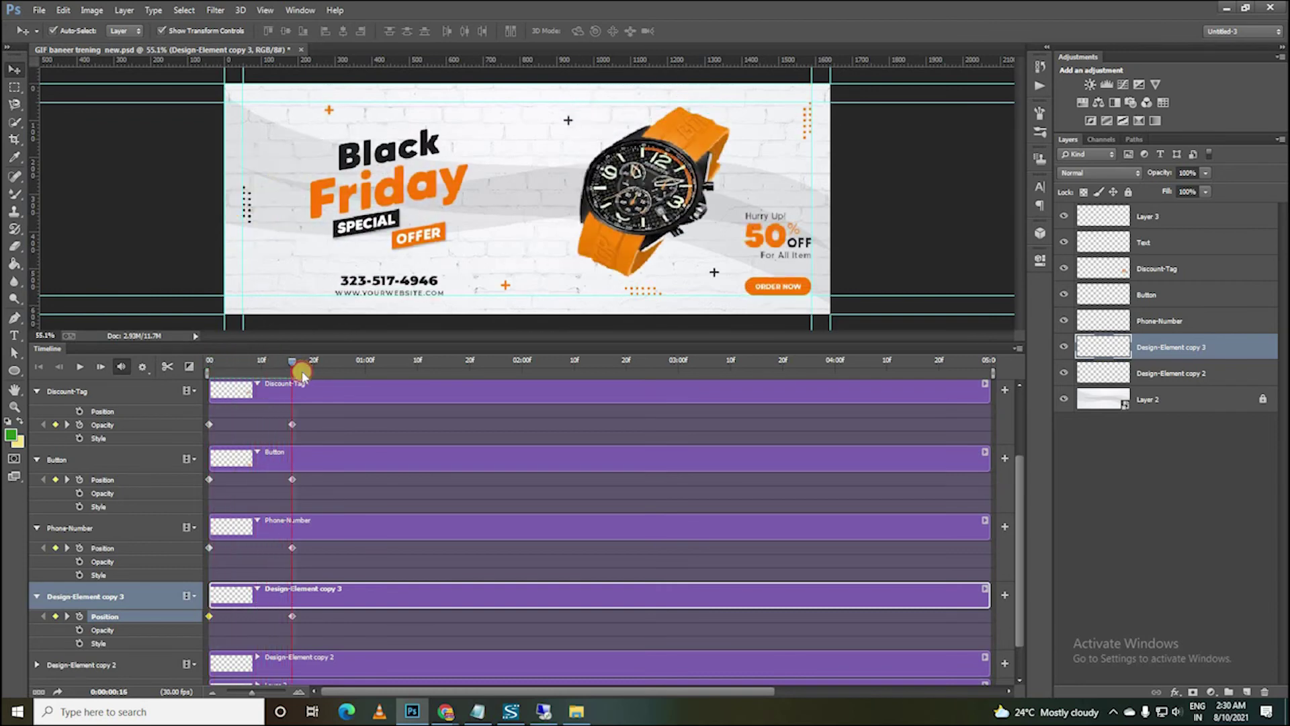
left_click_drag(301, 374, 245, 372)
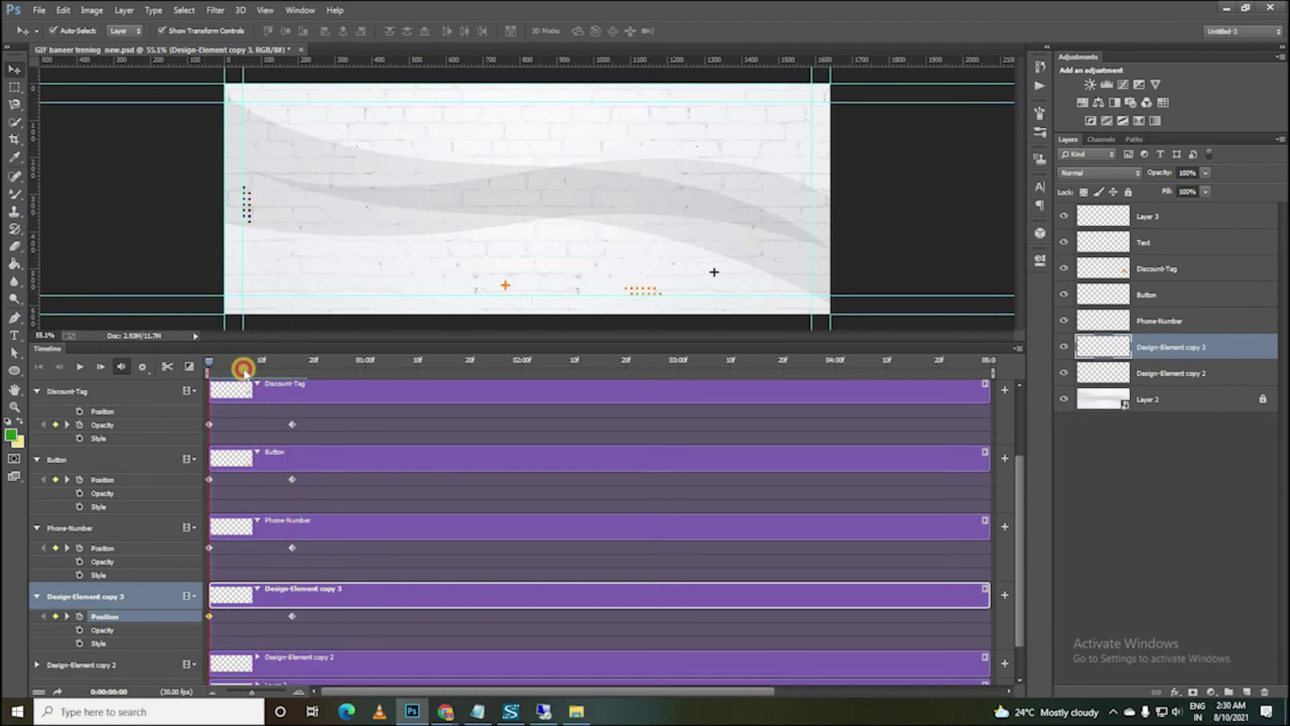
left_click(205, 376)
scroll(149, 619, "down", 2)
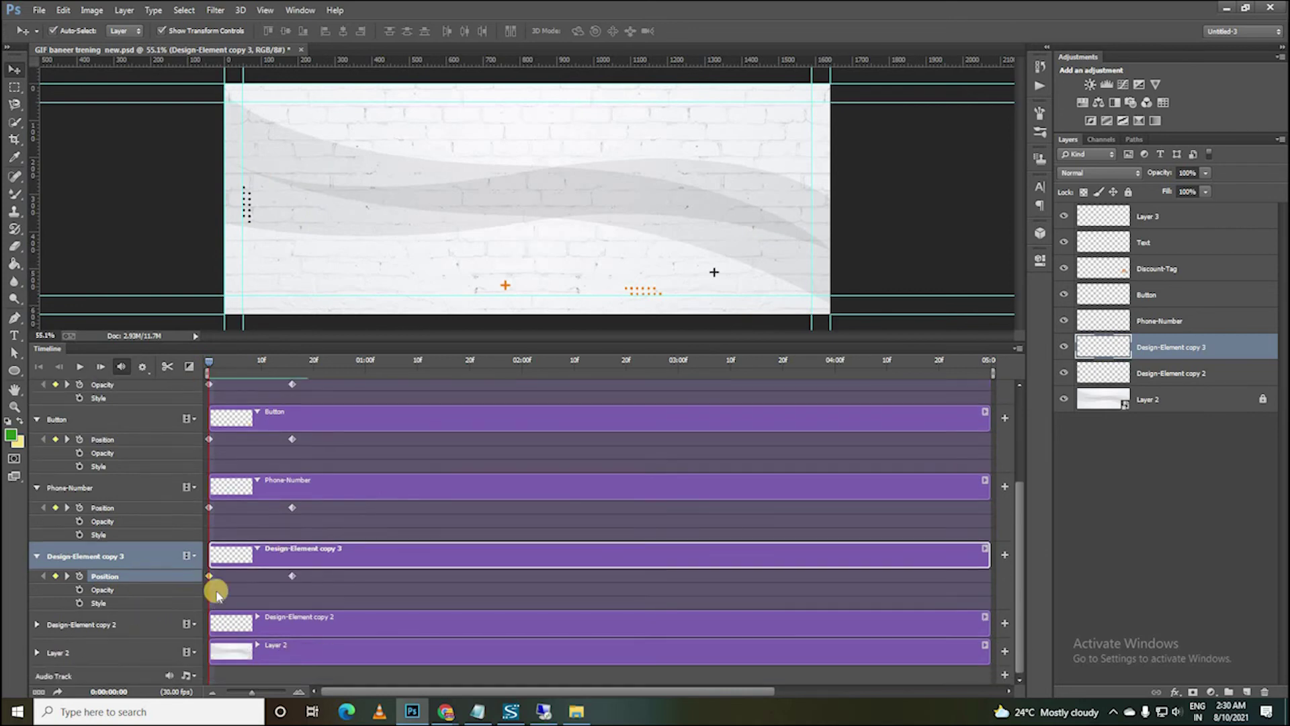
left_click(37, 625)
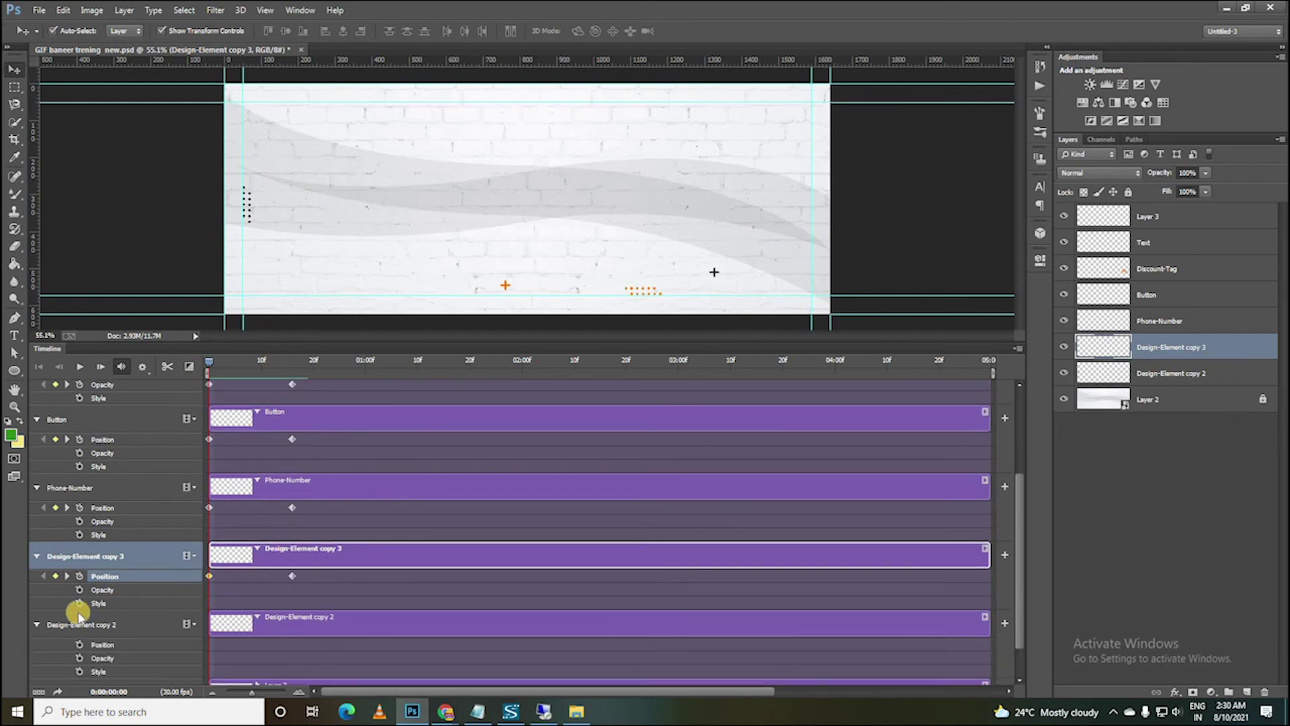
scroll(78, 613, "down", 2)
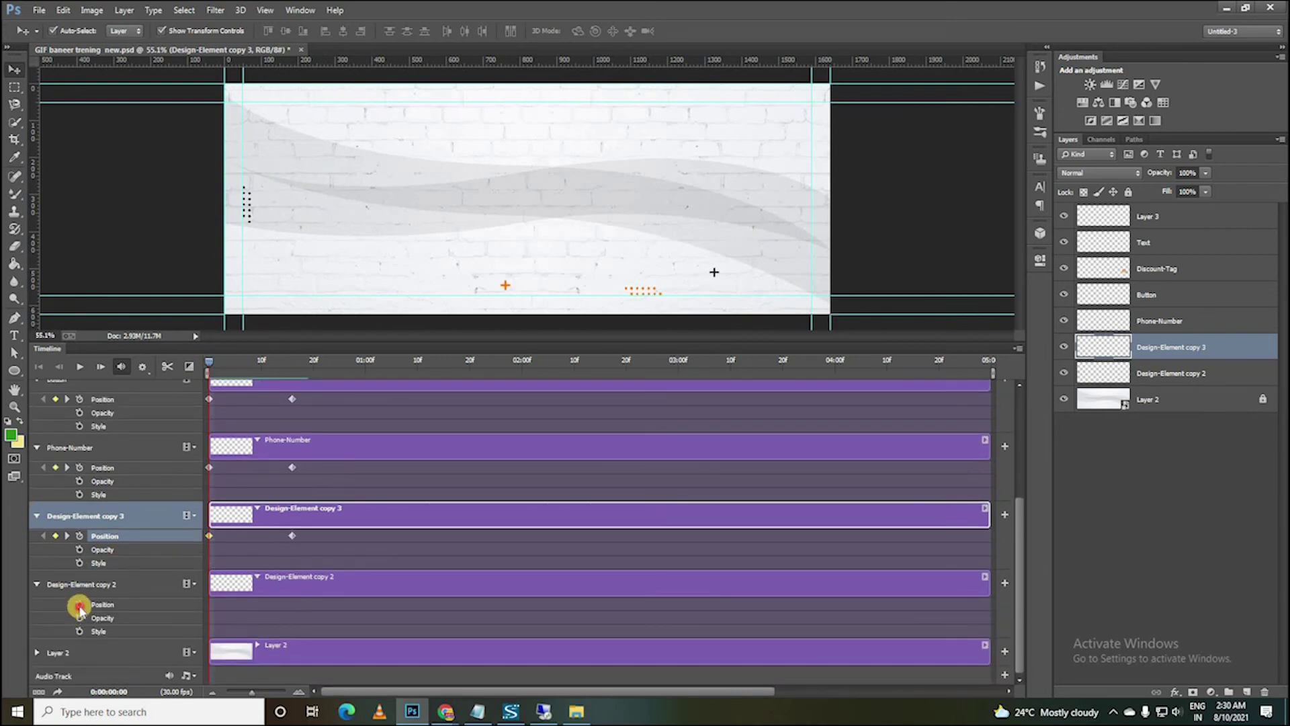
Keyframe Design-Element copy 2's Position at frame 0 and frame 16.
left_click(228, 583)
left_click(79, 604)
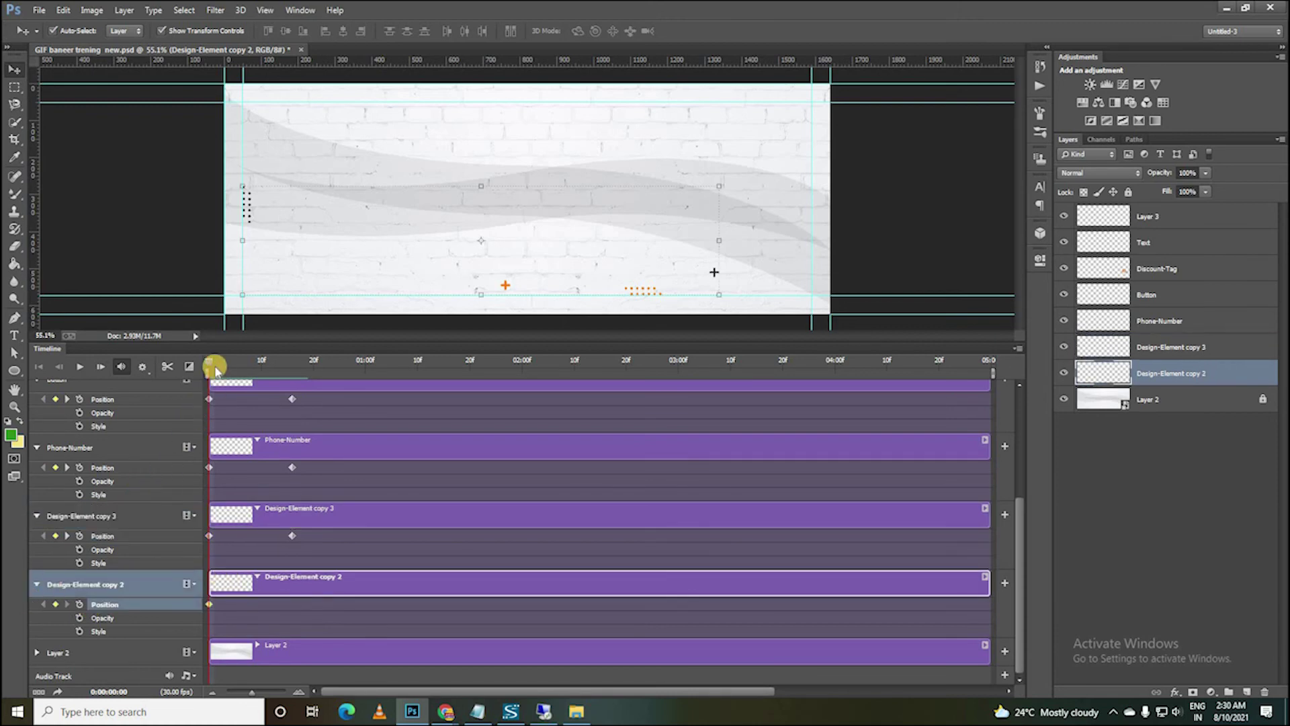
left_click_drag(210, 365, 291, 363)
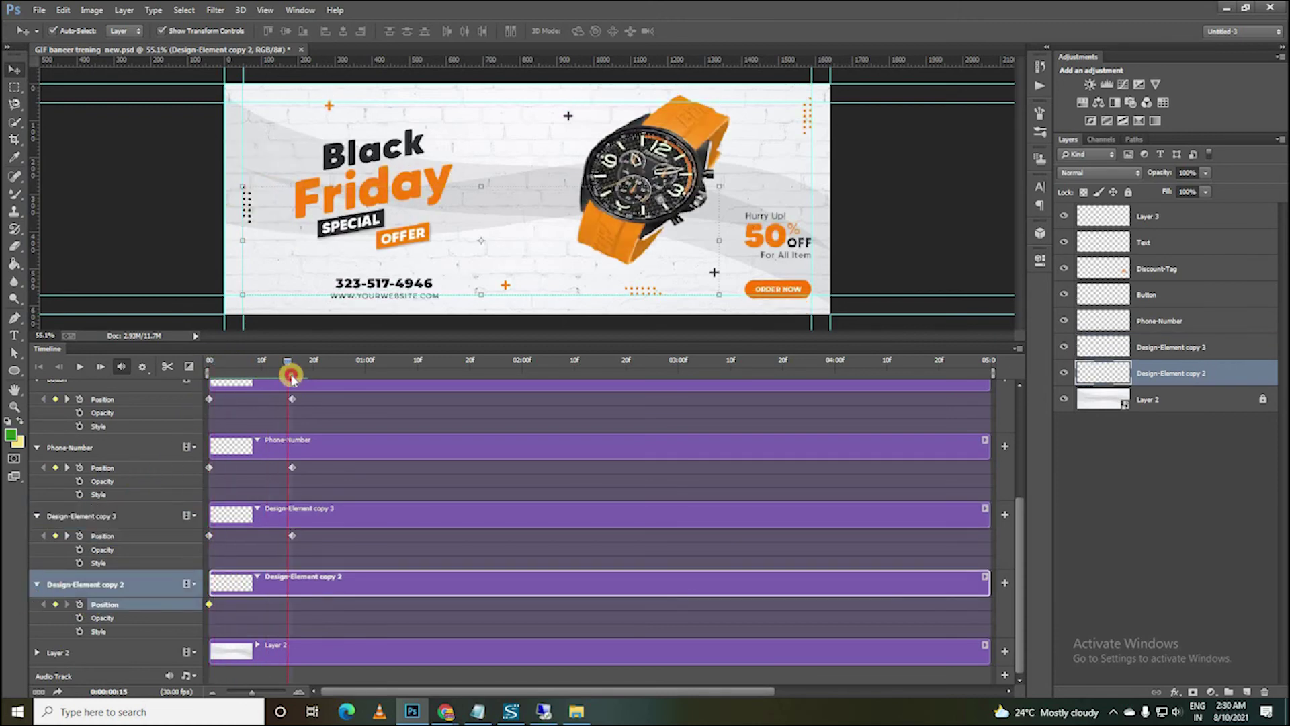
left_click(57, 605)
left_click_drag(299, 363, 209, 363)
Shift its frame-0 position down twice and left once with Shift+arrows, then play the animation.
left_click(209, 604)
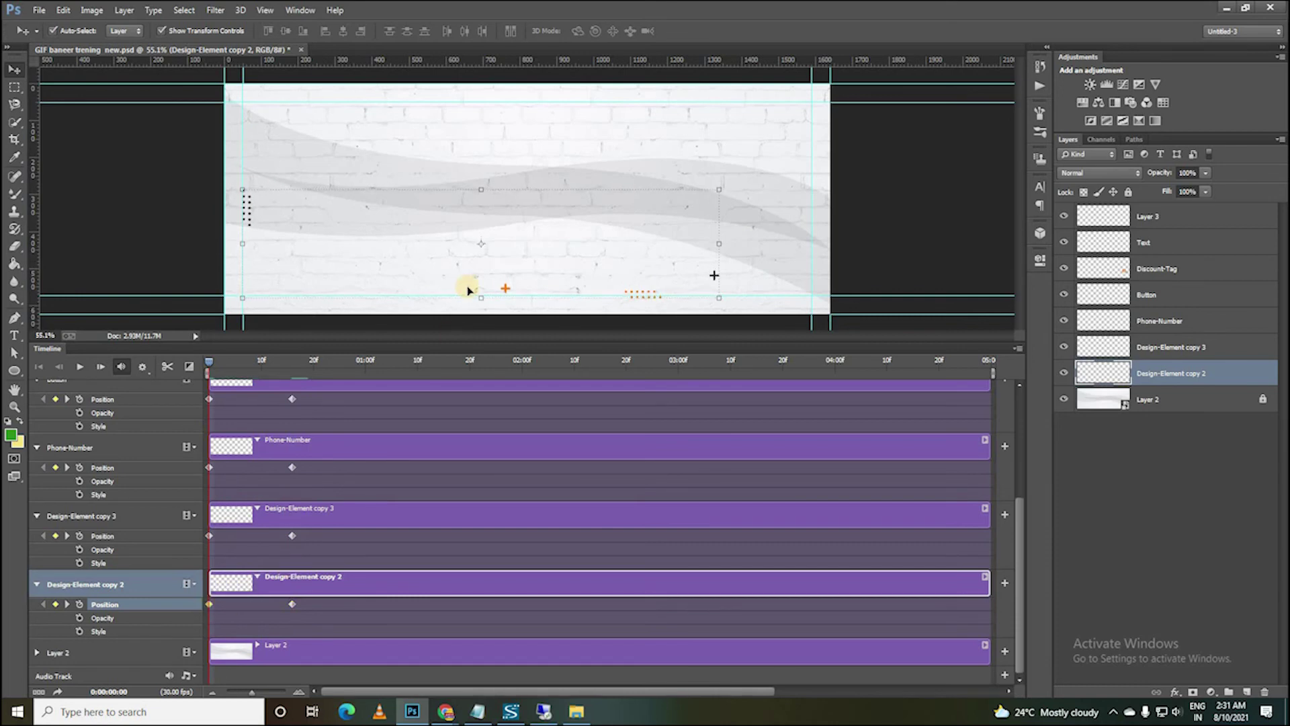
key("shift+Down")
key("shift+Down")
key("shift+Down")
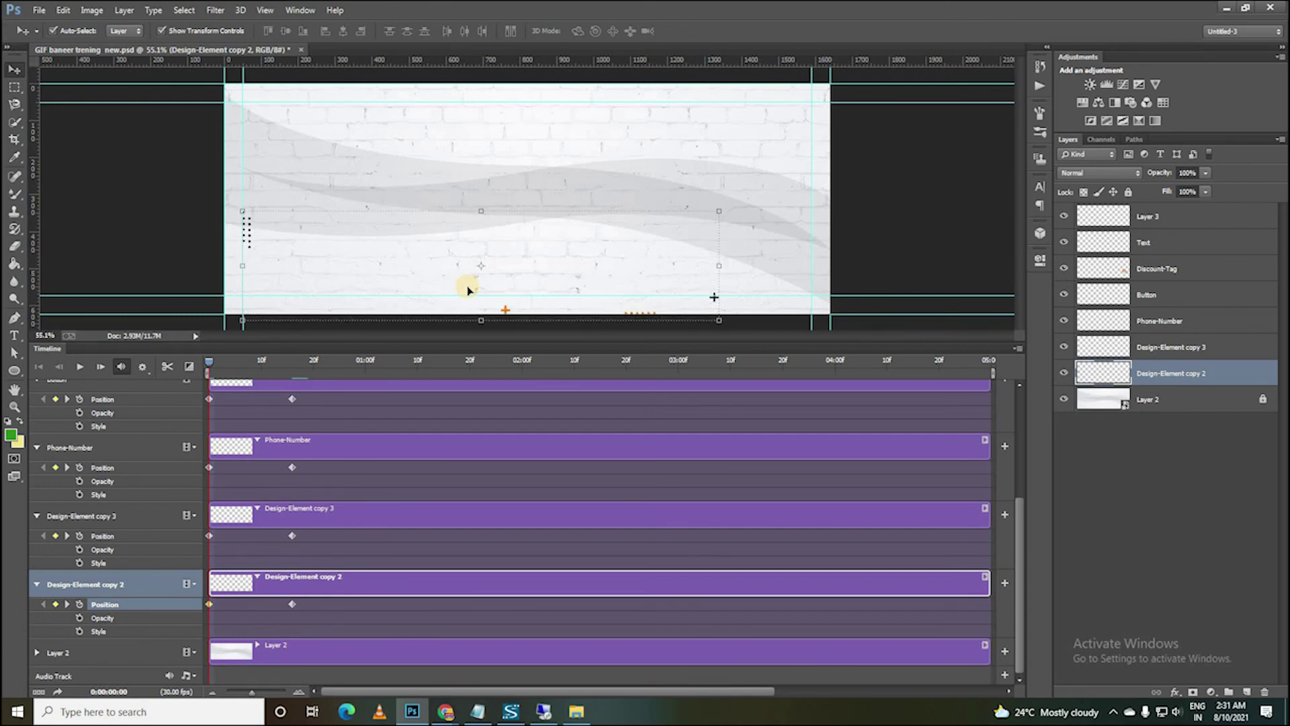
key("shift+Down")
key("shift+Down")
key("shift+Down")
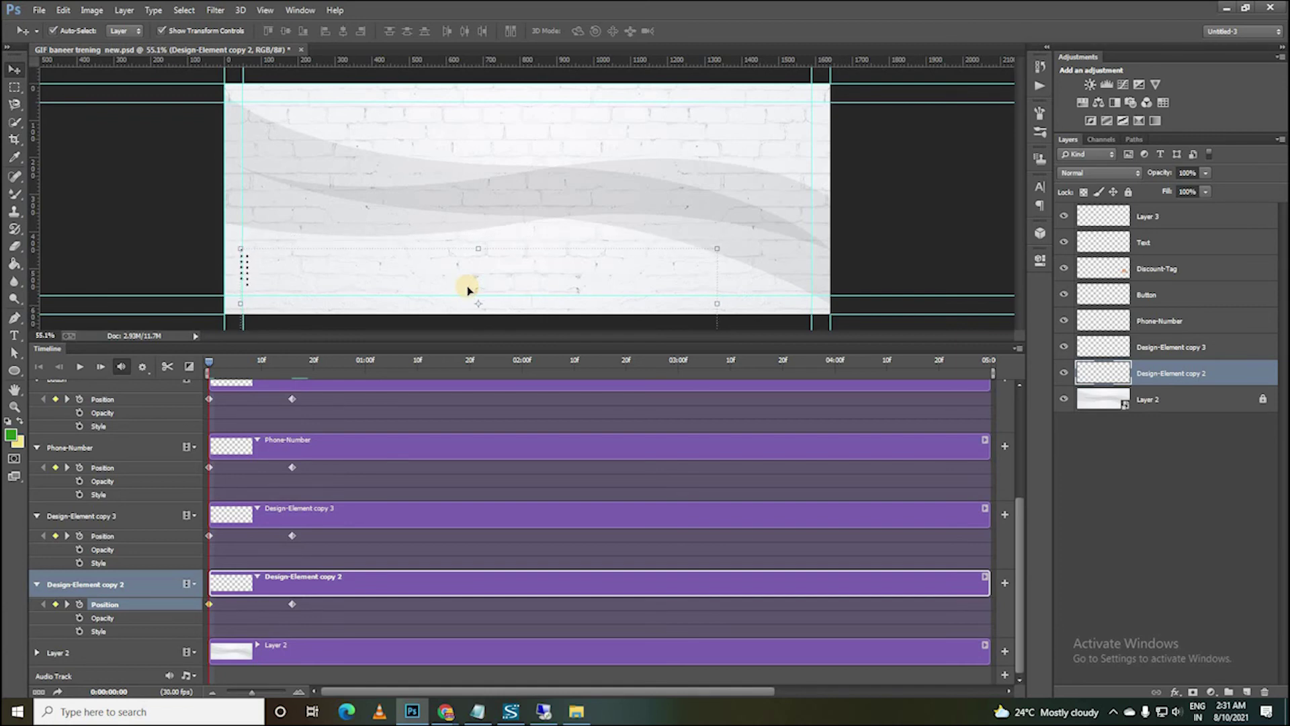
key("shift+Left")
key("shift+Left")
key("shift+Left")
key("shift+Left")
key("shift+Left")
key("space")
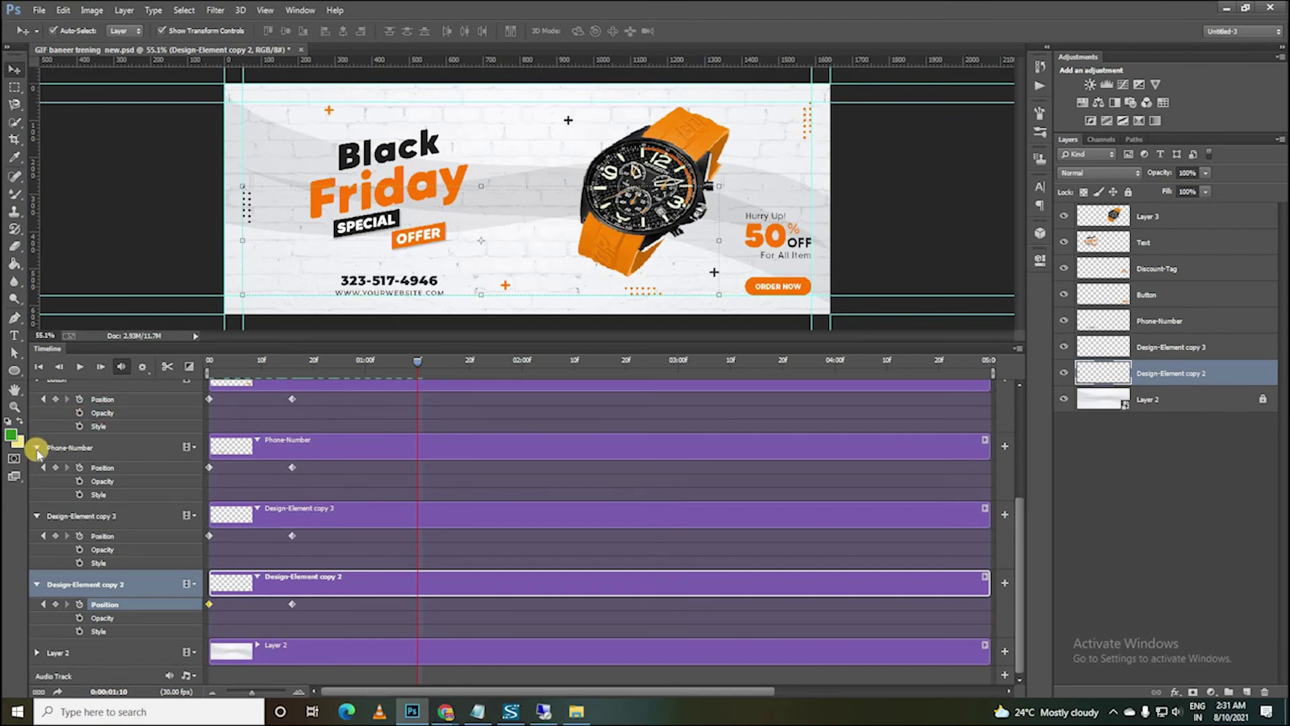
Collapse the Phone-Number, Button, Discount-Tag and both Design-Element tracks.
left_click(37, 448)
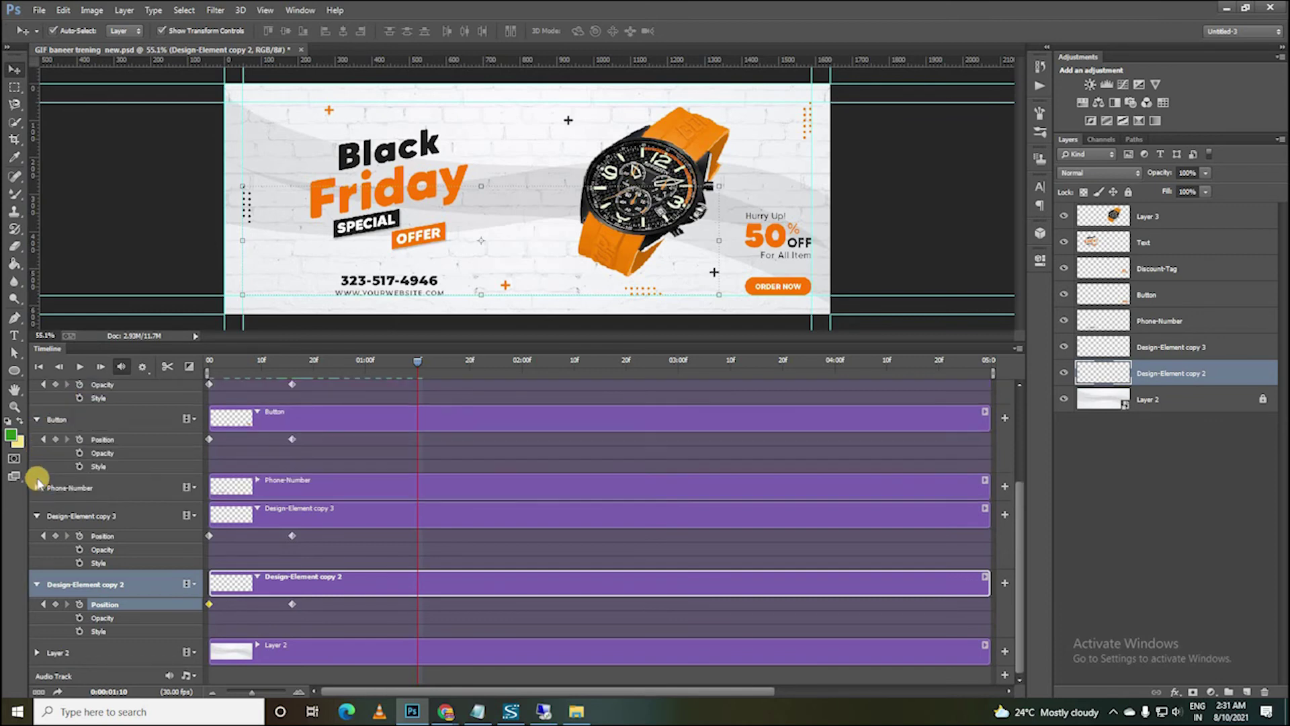
left_click(36, 420)
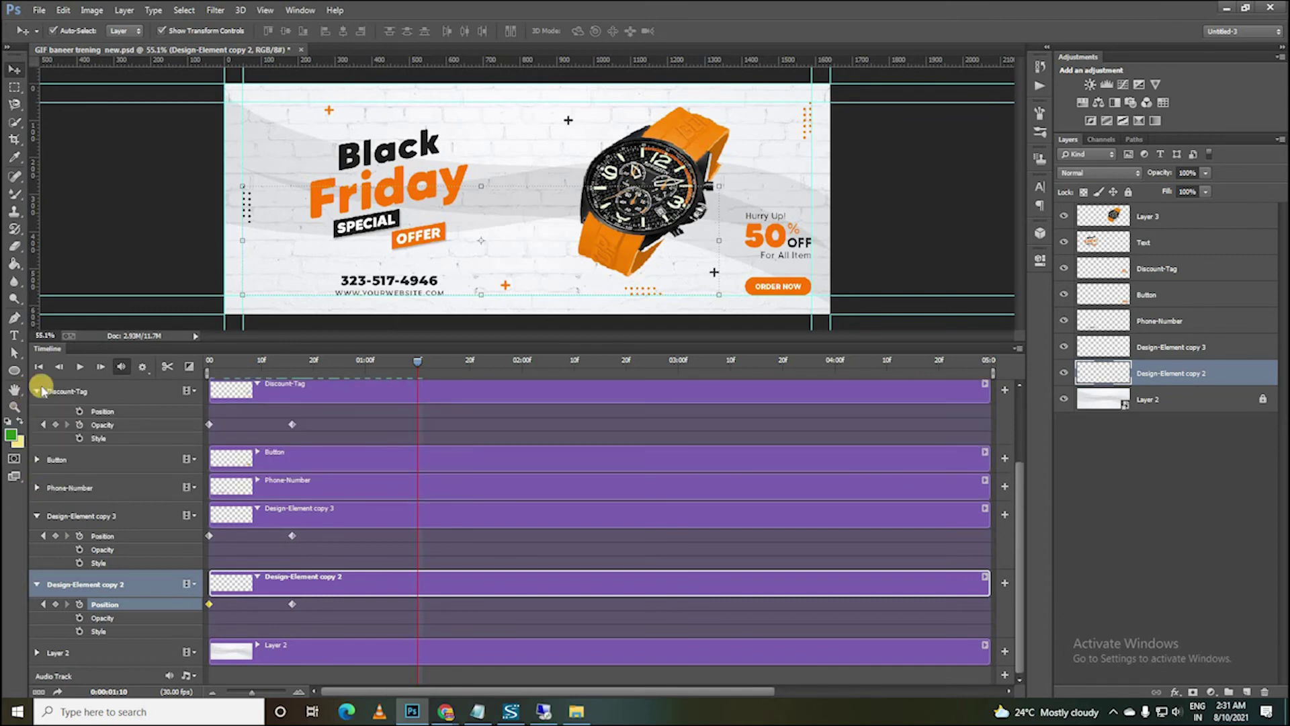
left_click(37, 432)
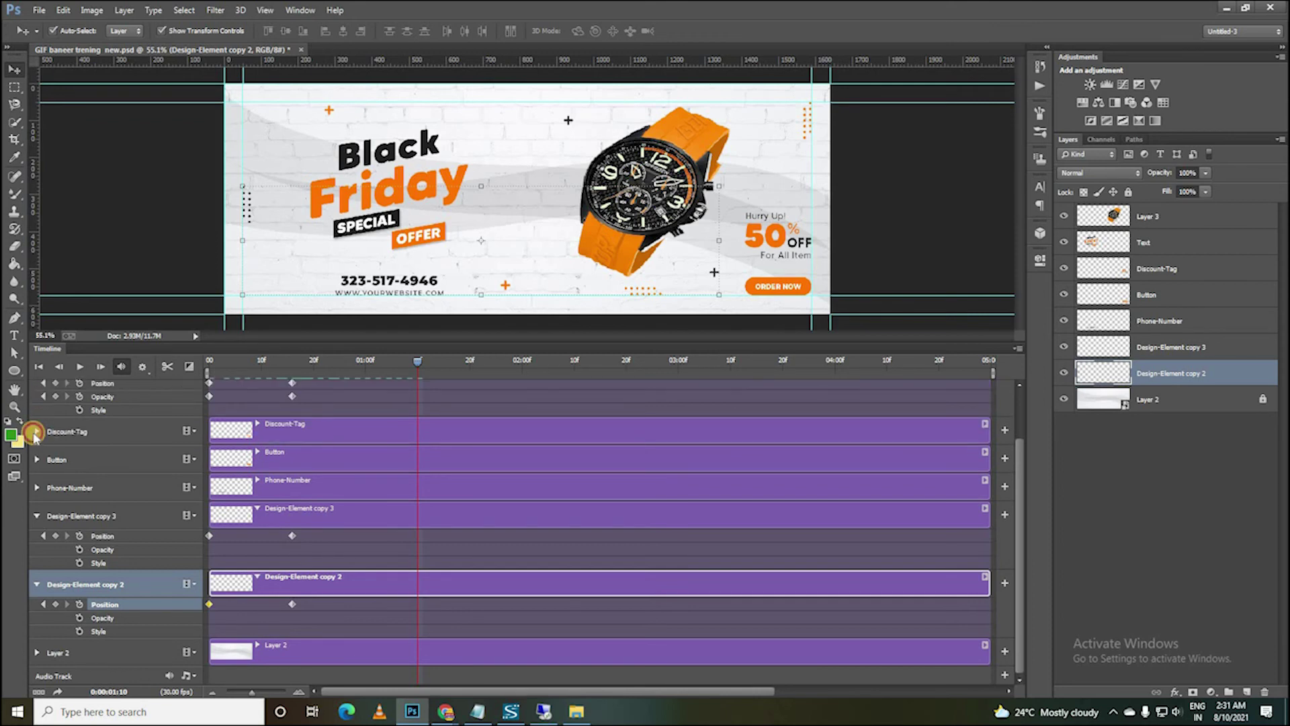
left_click(33, 515)
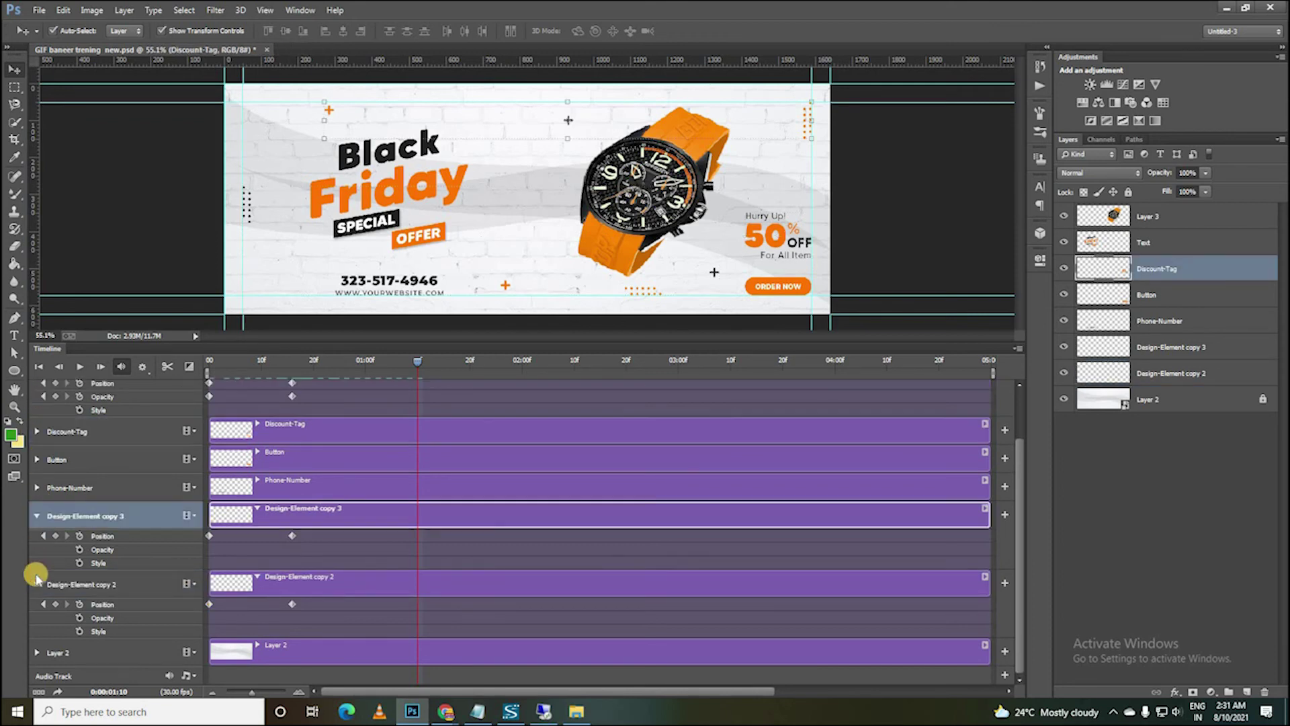
left_click(37, 584)
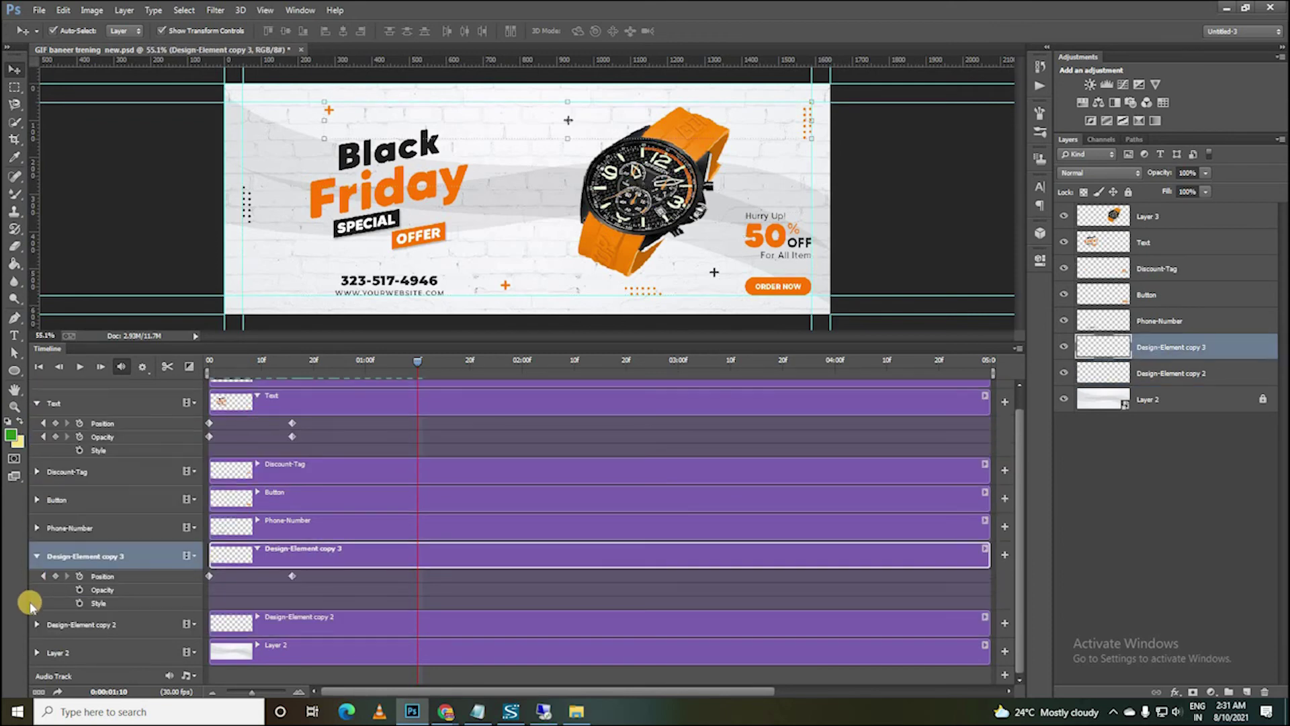
left_click(37, 556)
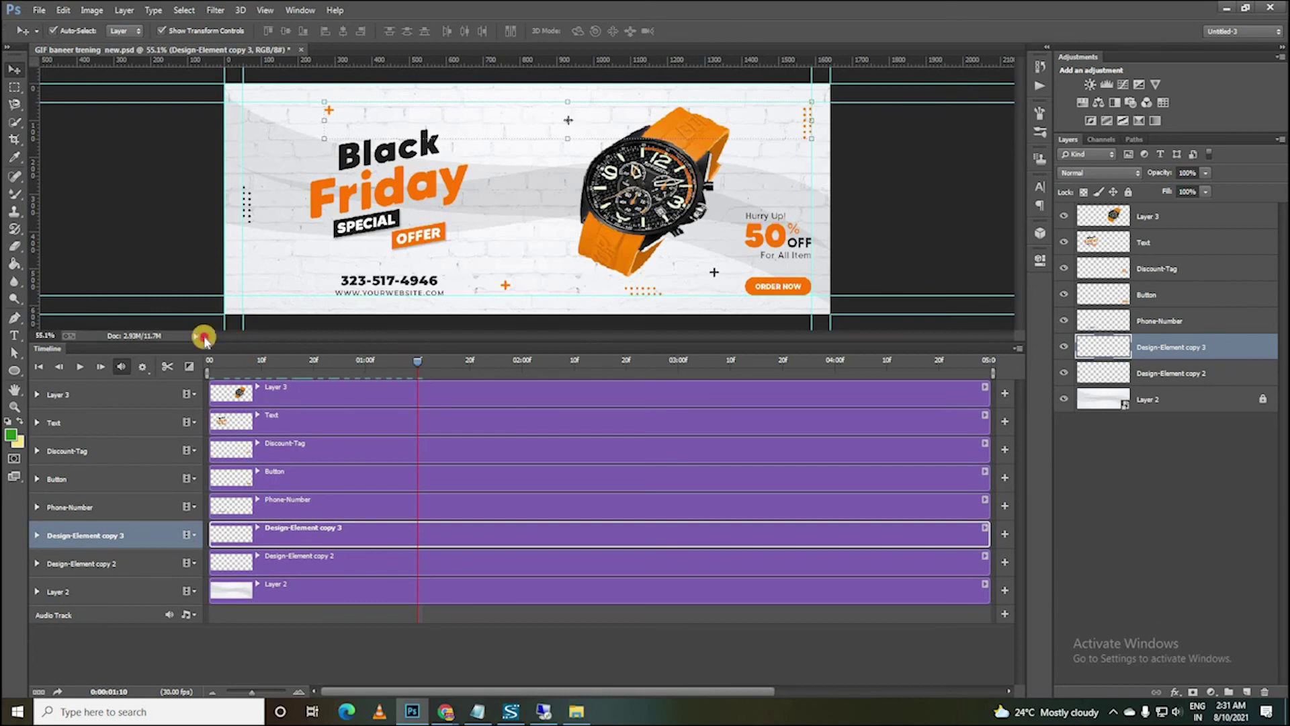
Play the banner from frame 0, scrub to about 1:04, and deselect all layers.
left_click(206, 360)
key("space")
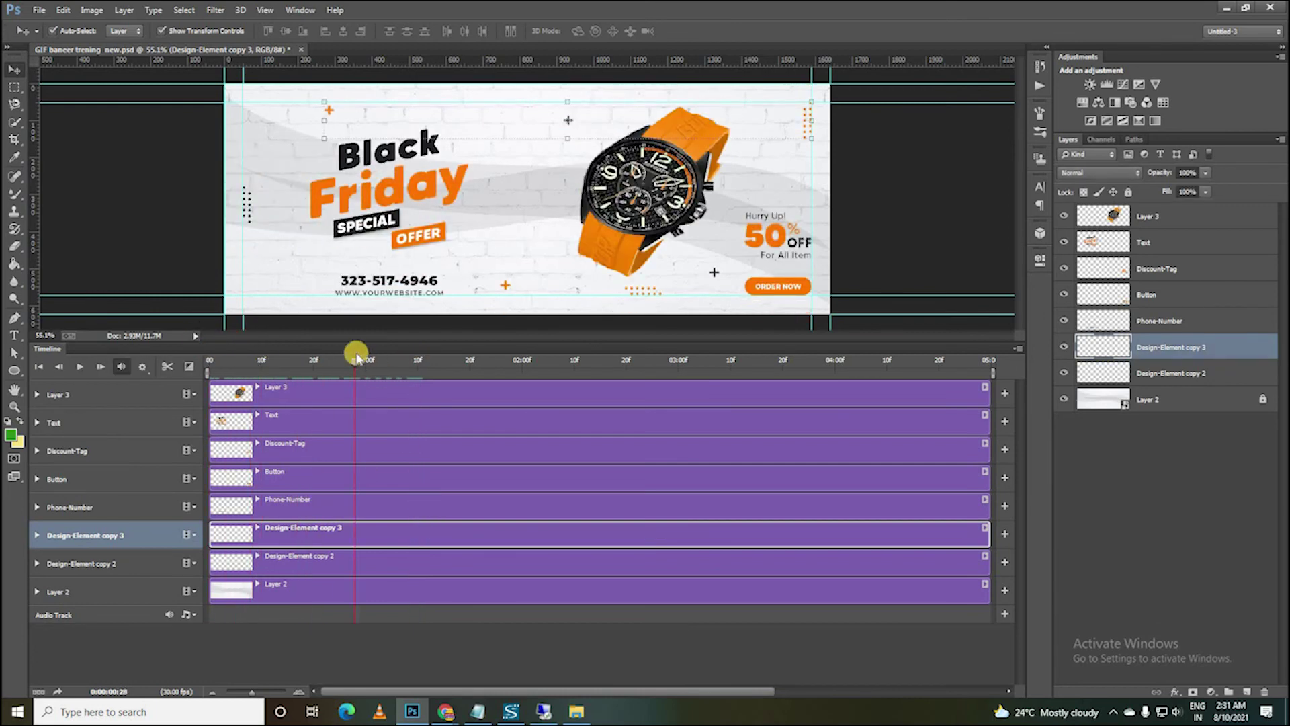
left_click_drag(355, 363, 673, 369)
left_click(386, 374)
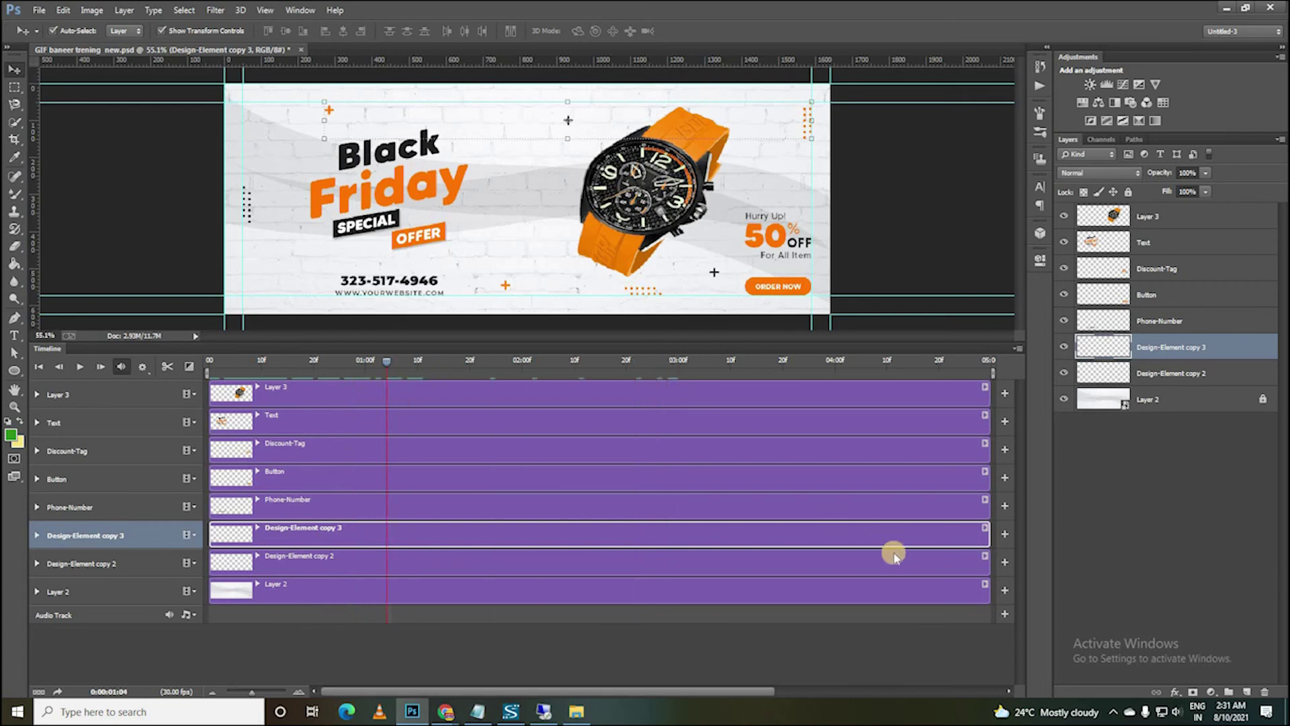
left_click(968, 487)
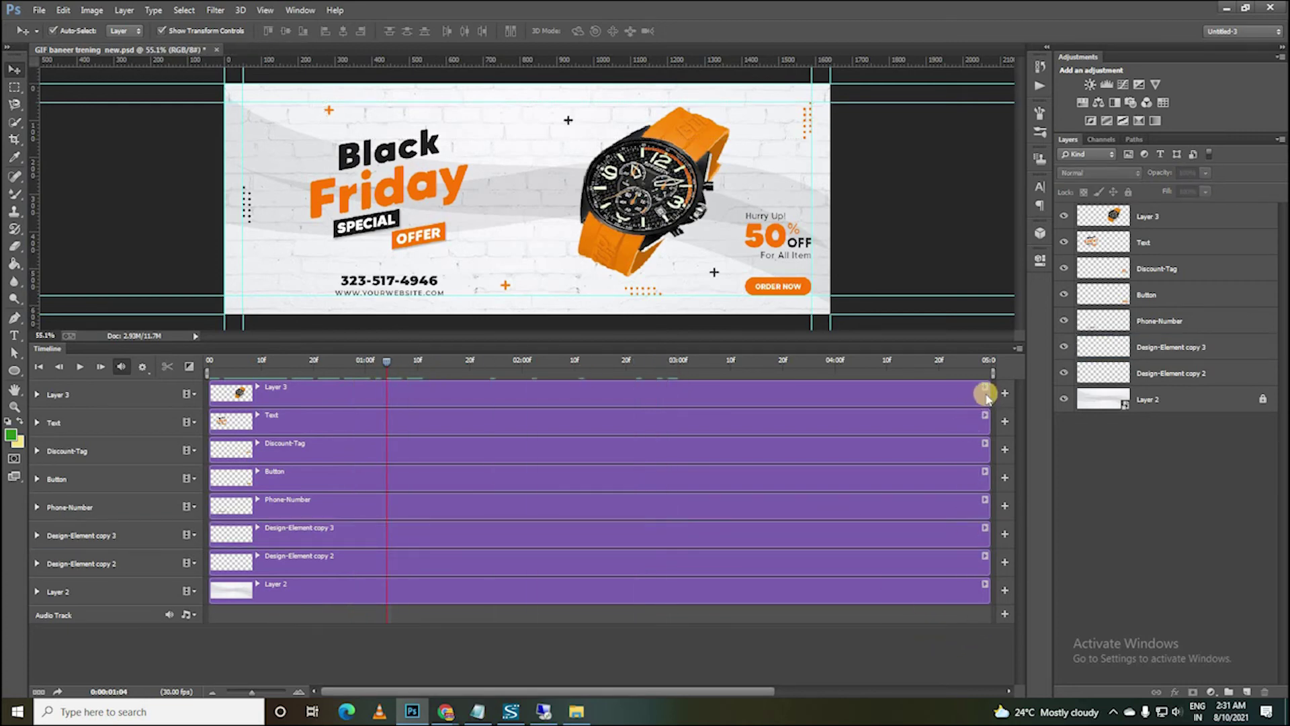
Select all the layer tracks, from Layer 3 through Layer 2.
left_click(978, 397)
left_click(967, 429, "shift")
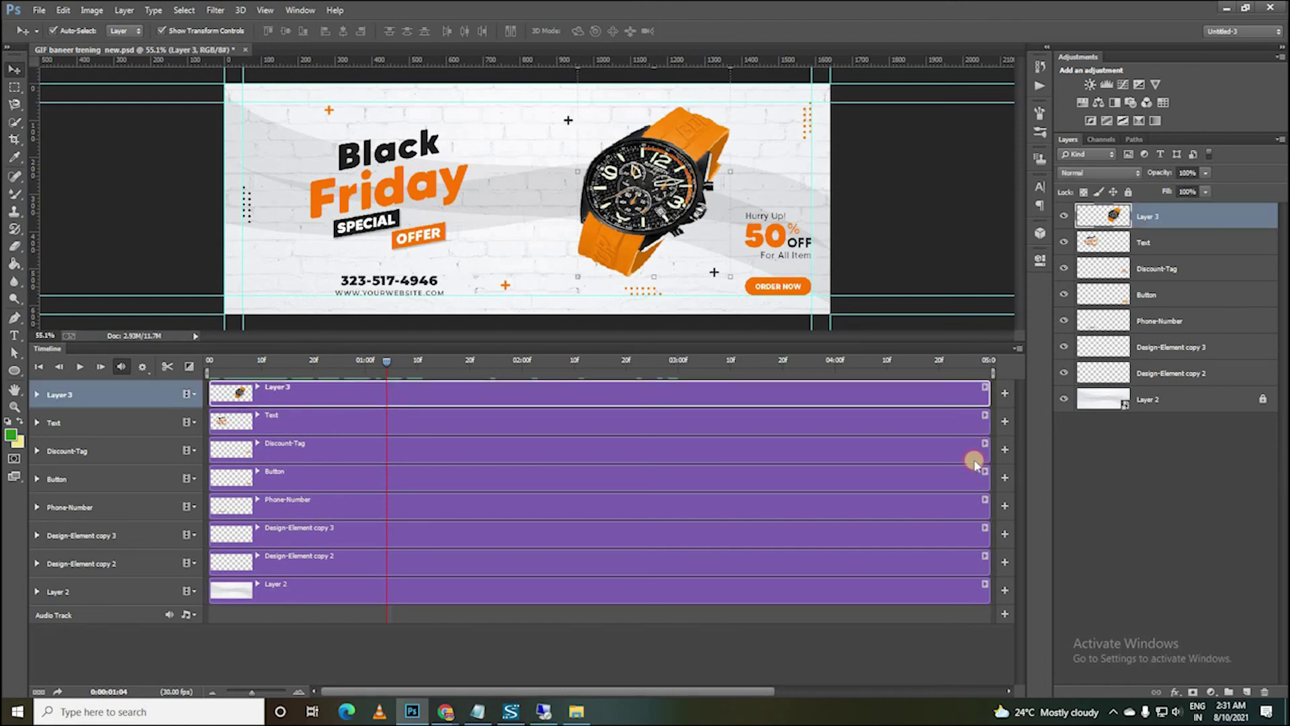
left_click(972, 457, "shift")
left_click(969, 483, "shift")
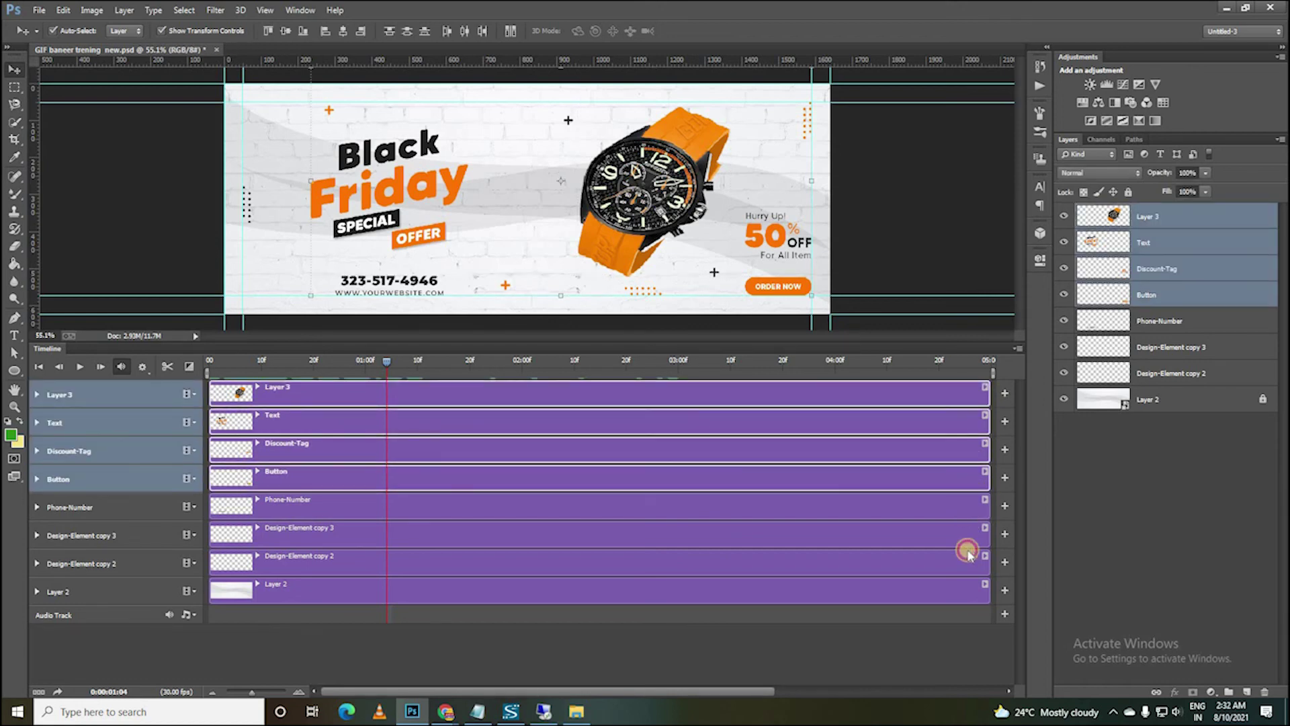
left_click(968, 511, "shift")
left_click(962, 572, "shift")
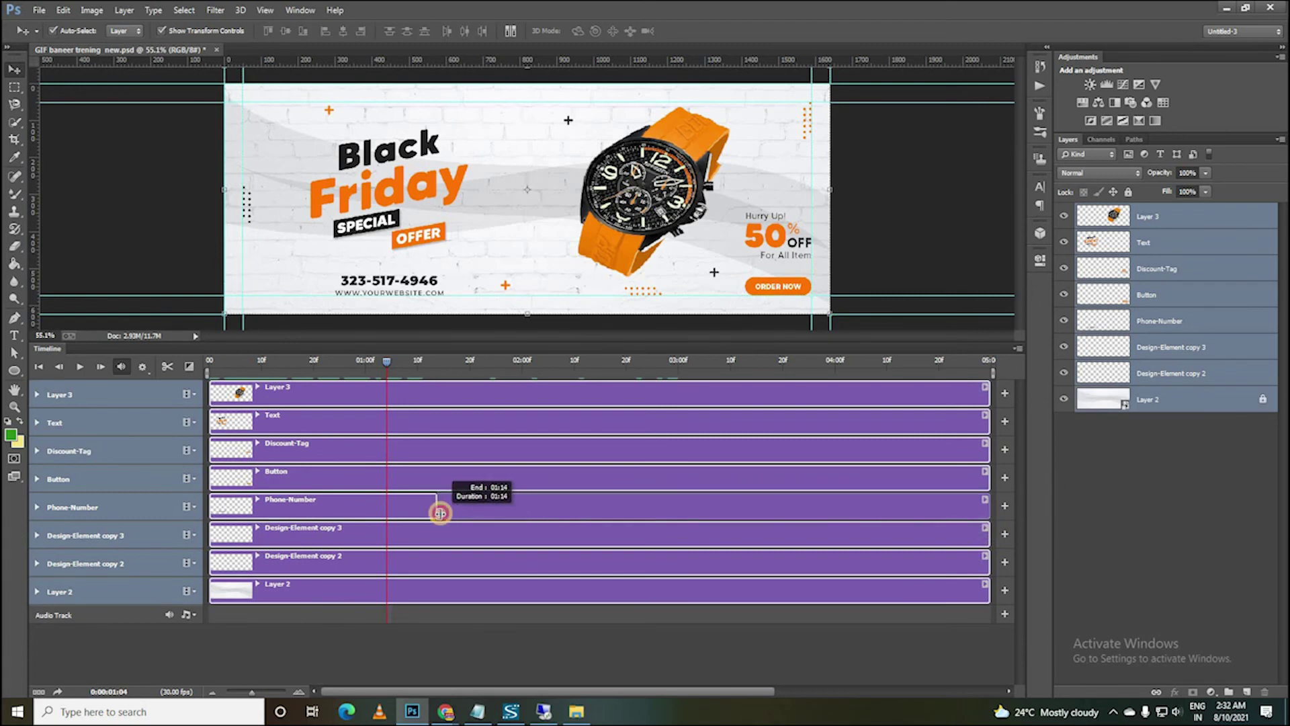
Trim every layer clip so they all end at about 01:14.
left_click_drag(809, 514, 437, 514)
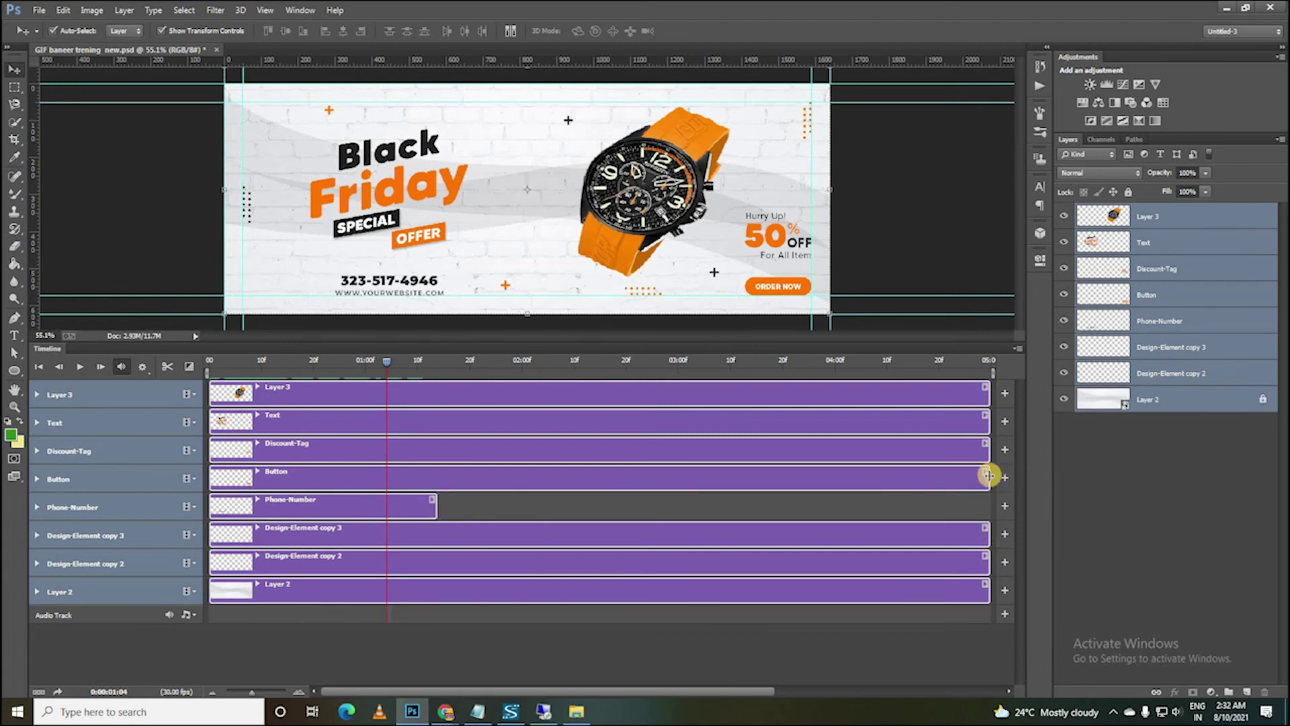
left_click_drag(988, 475, 441, 485)
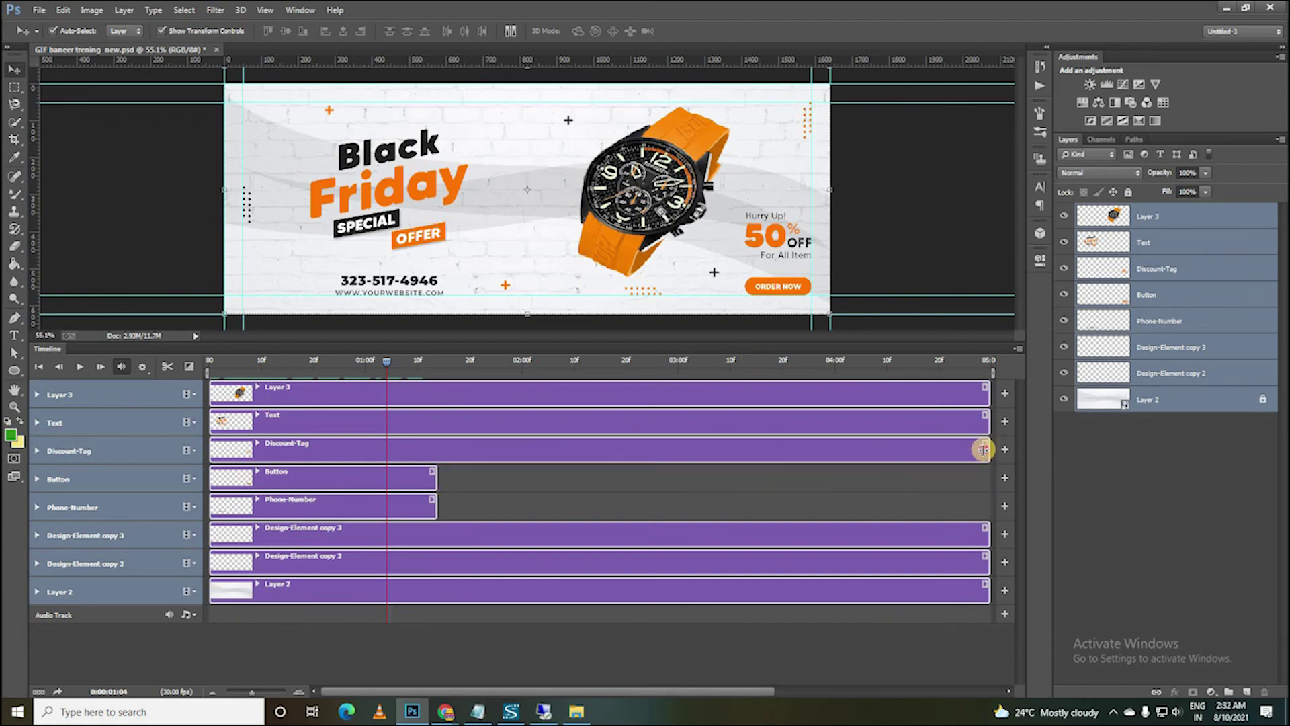
left_click_drag(983, 450, 437, 455)
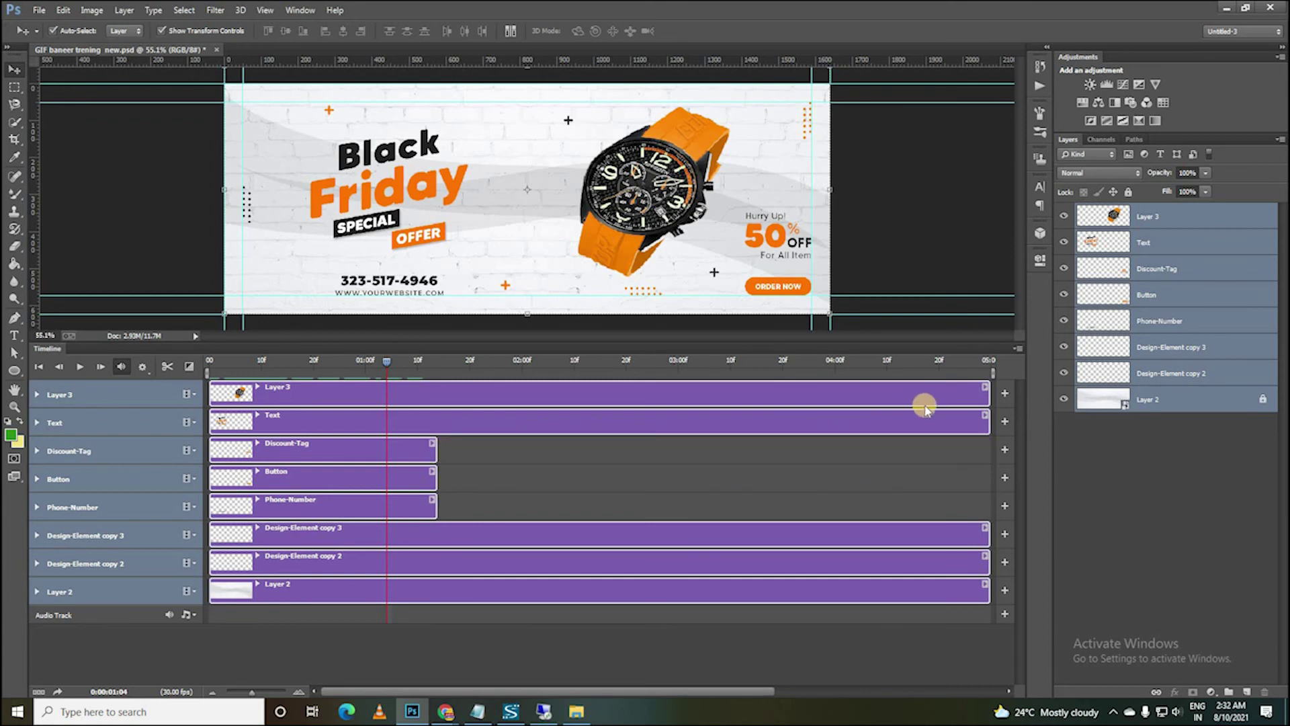
left_click_drag(985, 420, 437, 431)
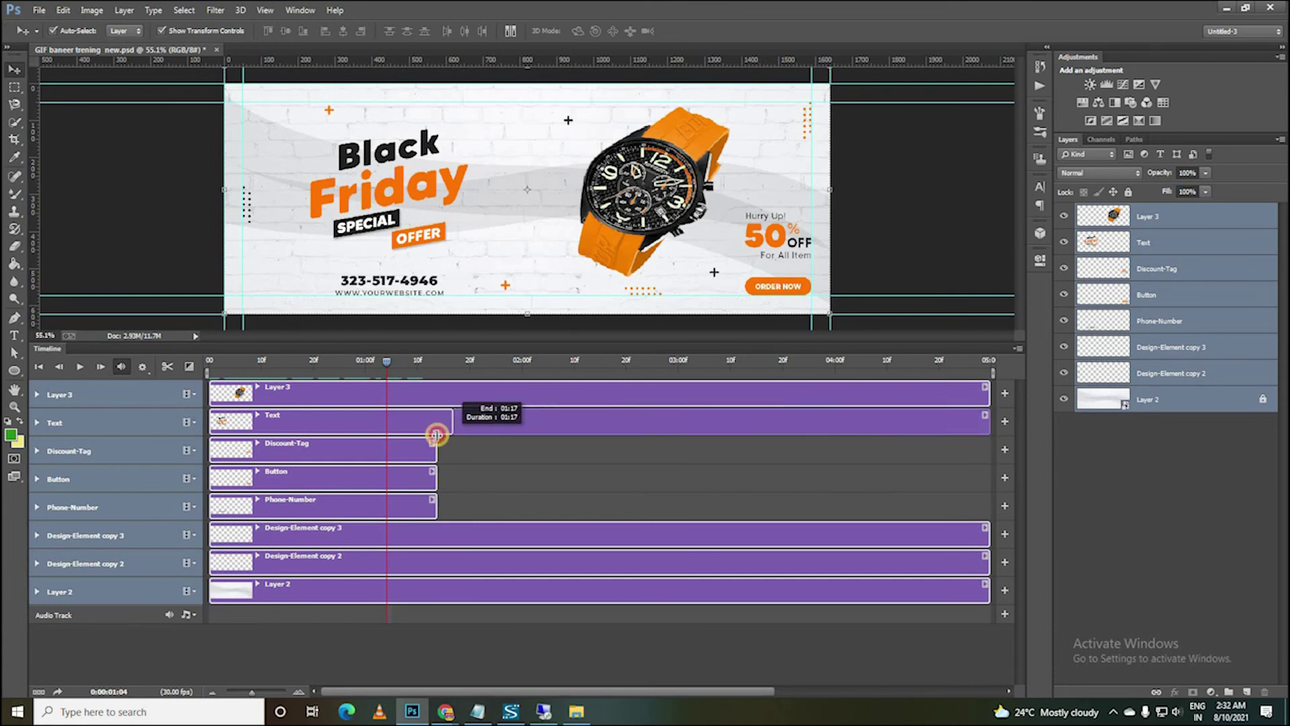
left_click_drag(987, 398, 438, 401)
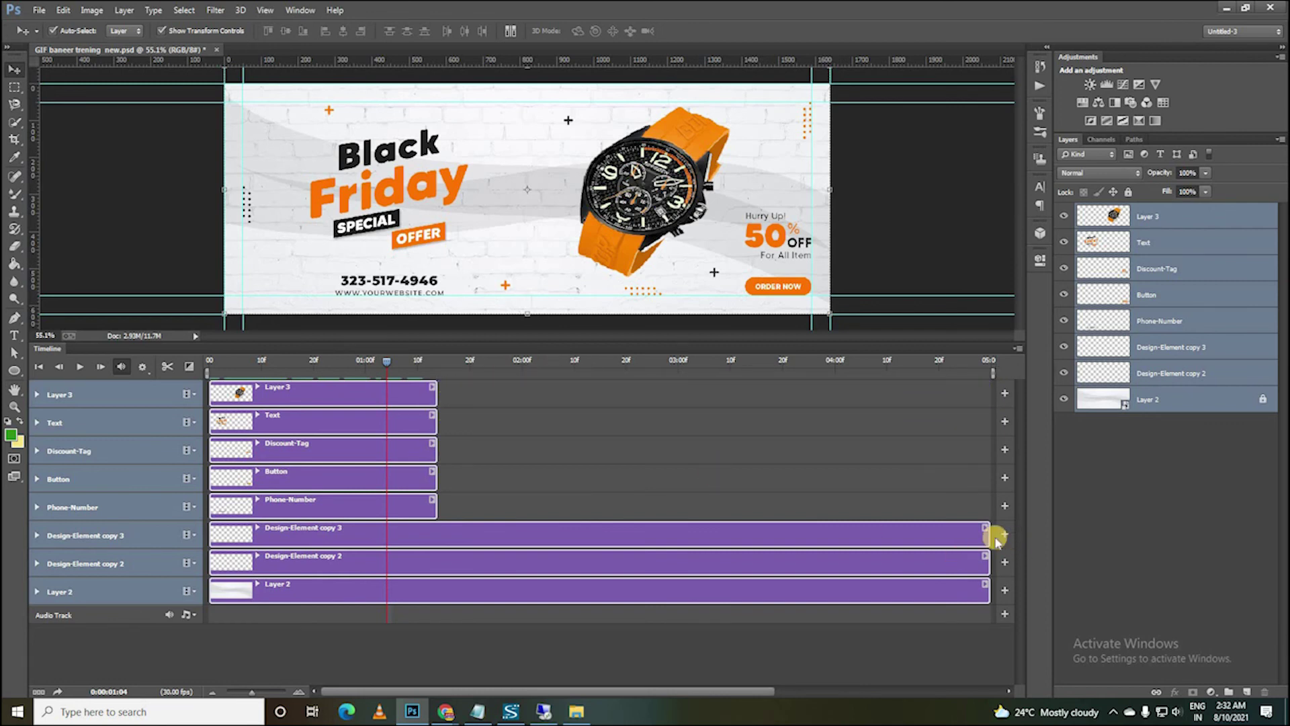
left_click_drag(987, 535, 437, 535)
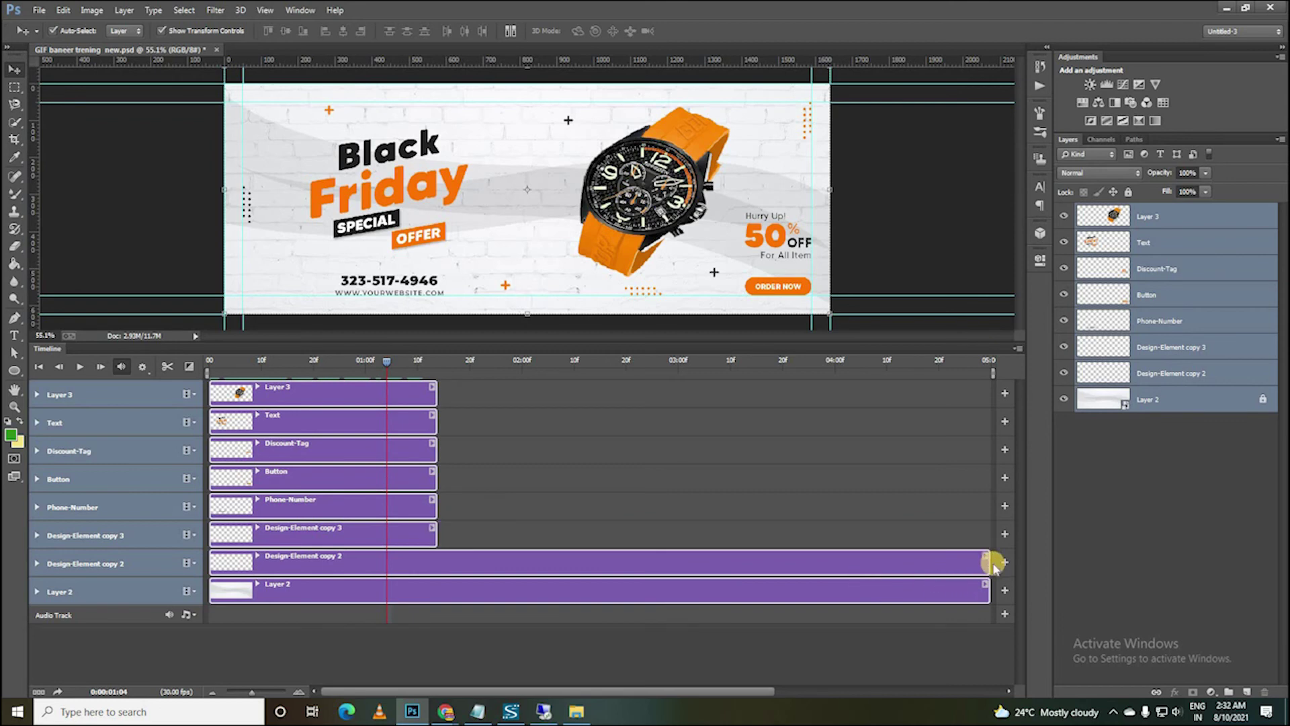
left_click_drag(987, 565, 435, 572)
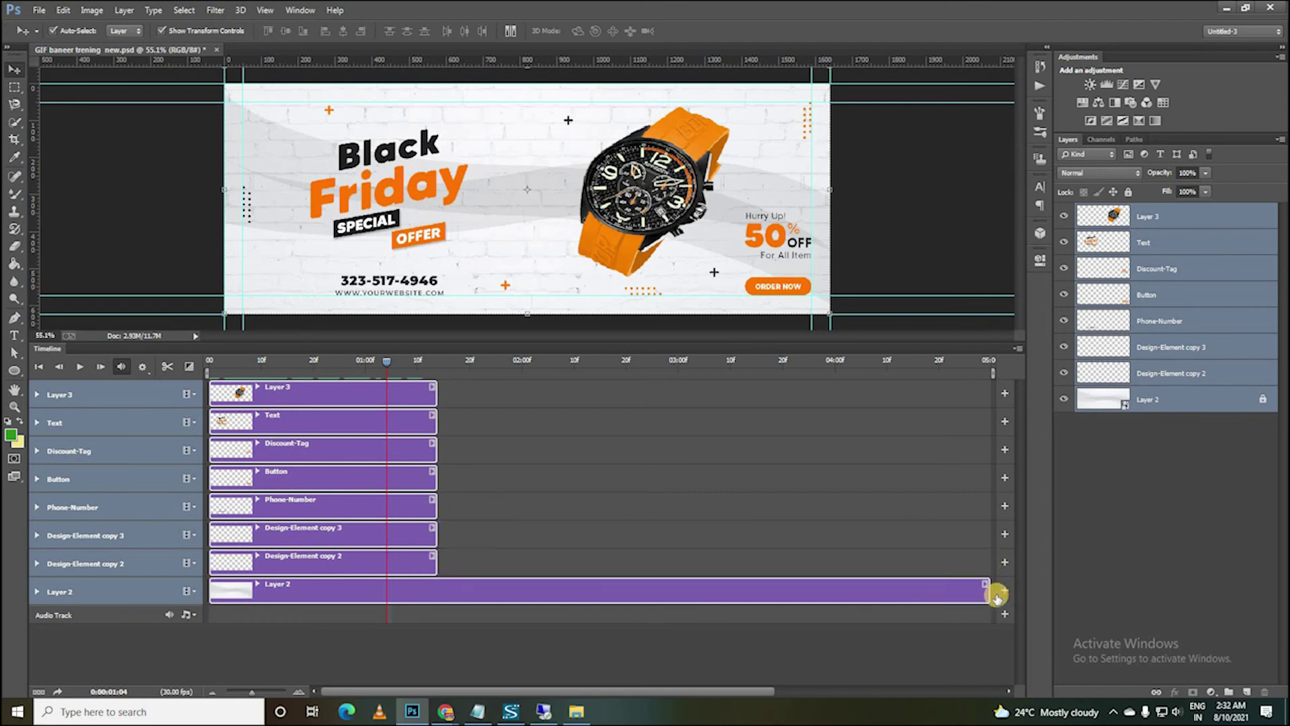
left_click_drag(988, 592, 438, 594)
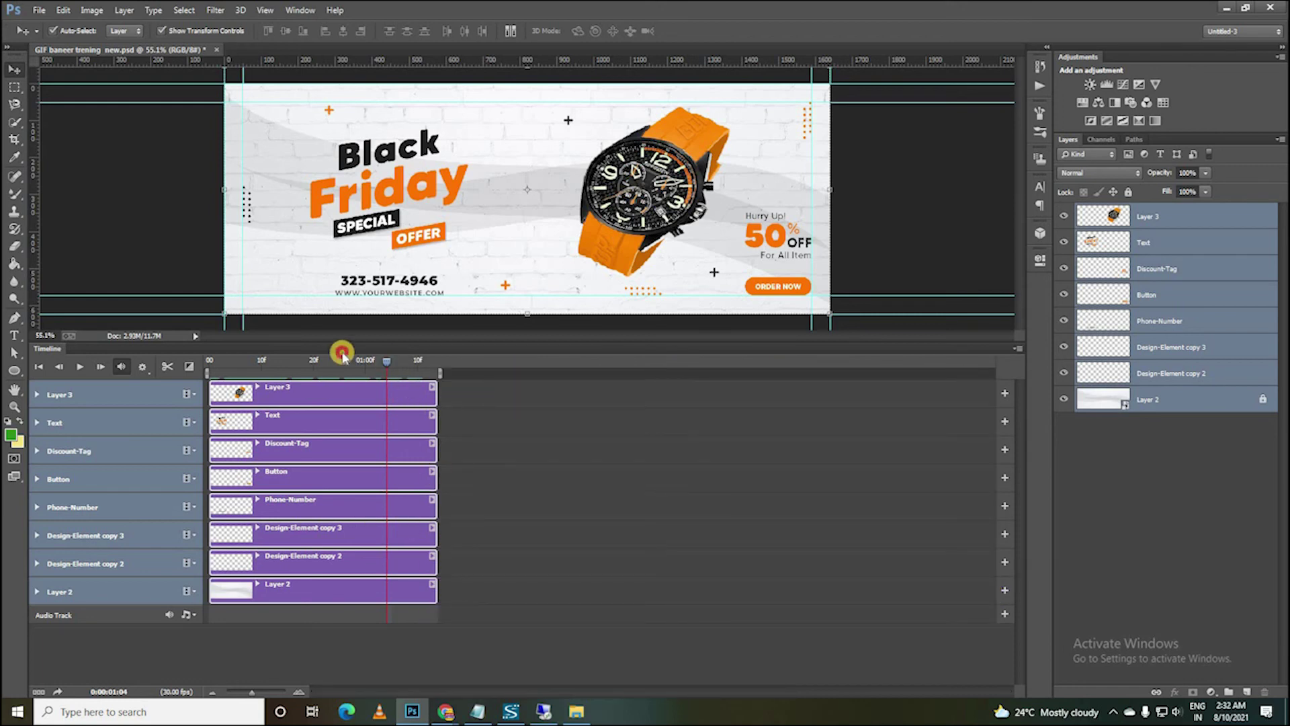
Play the shortened animation and cancel adding an audio file to the audio track.
key("space")
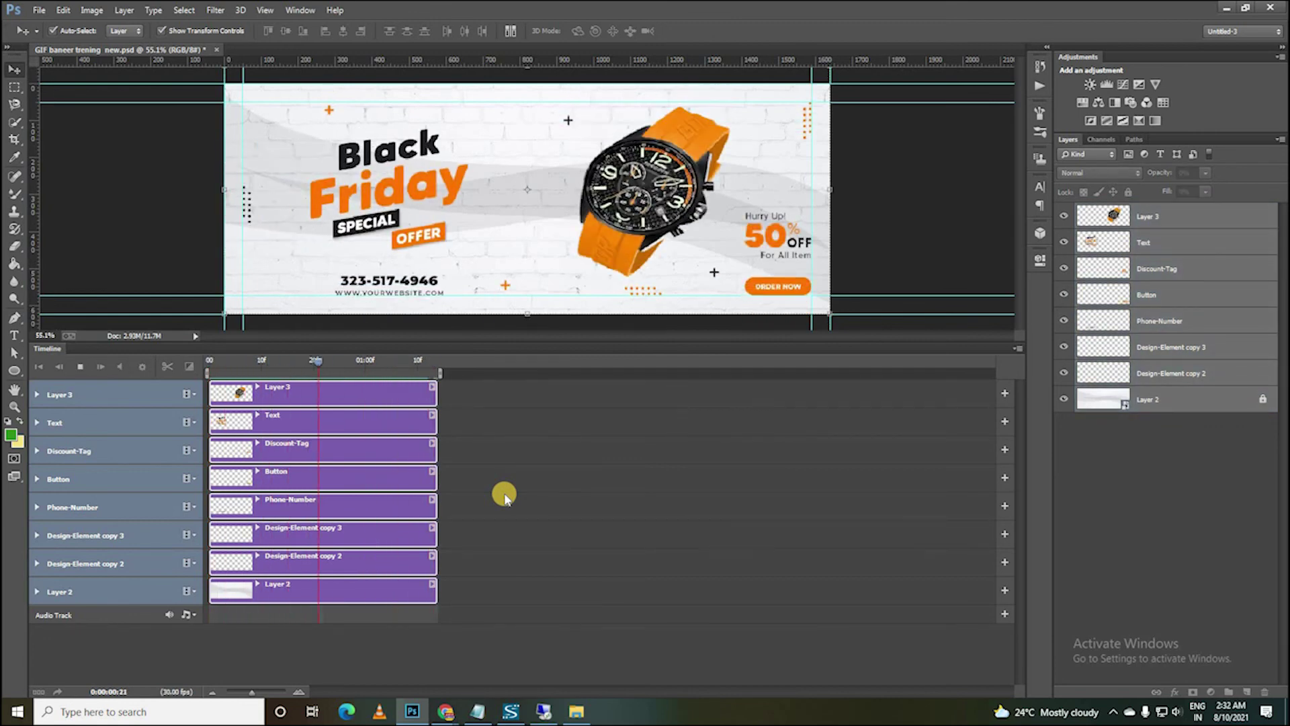
left_click_drag(409, 366, 430, 360)
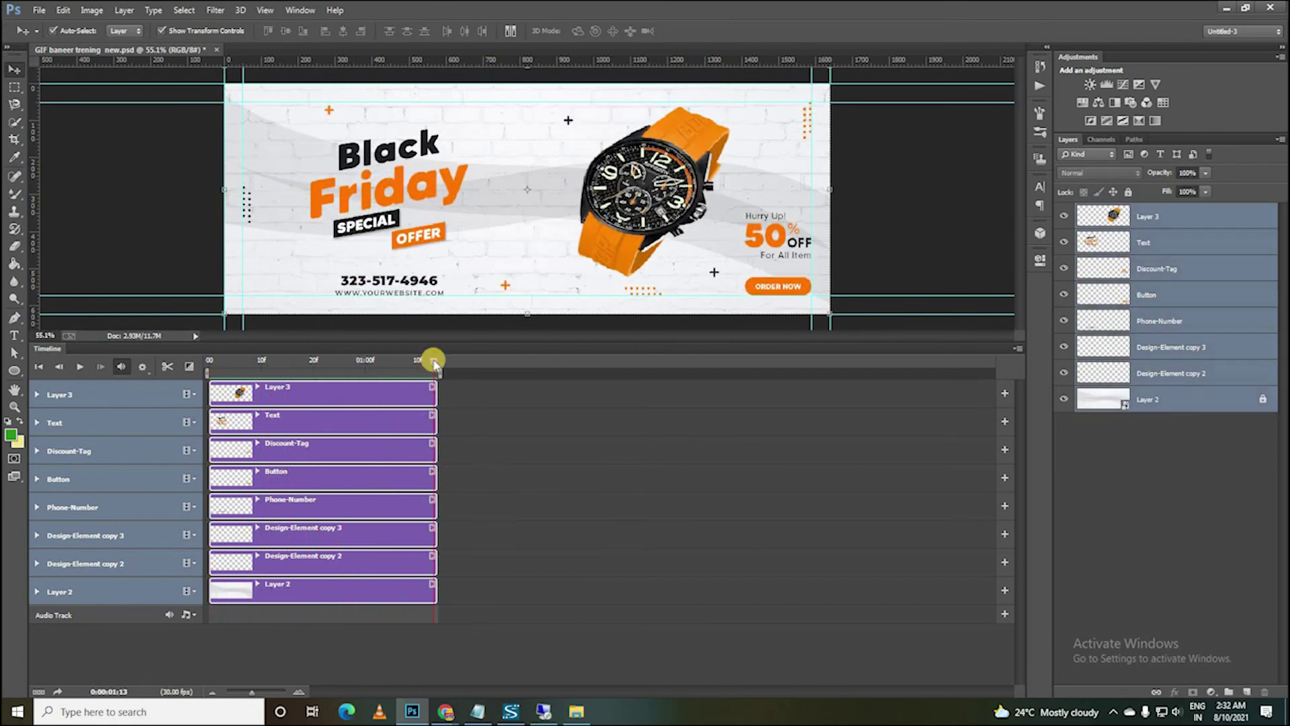
left_click(187, 614)
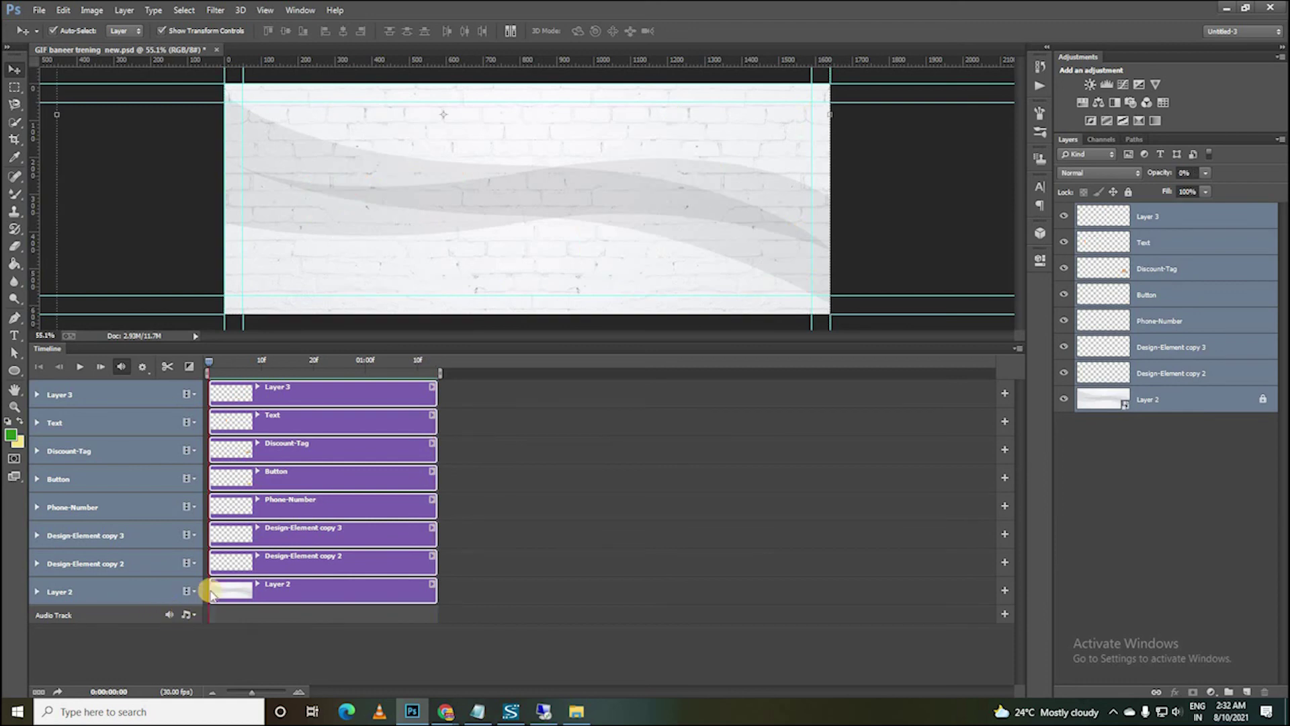
left_click(225, 521)
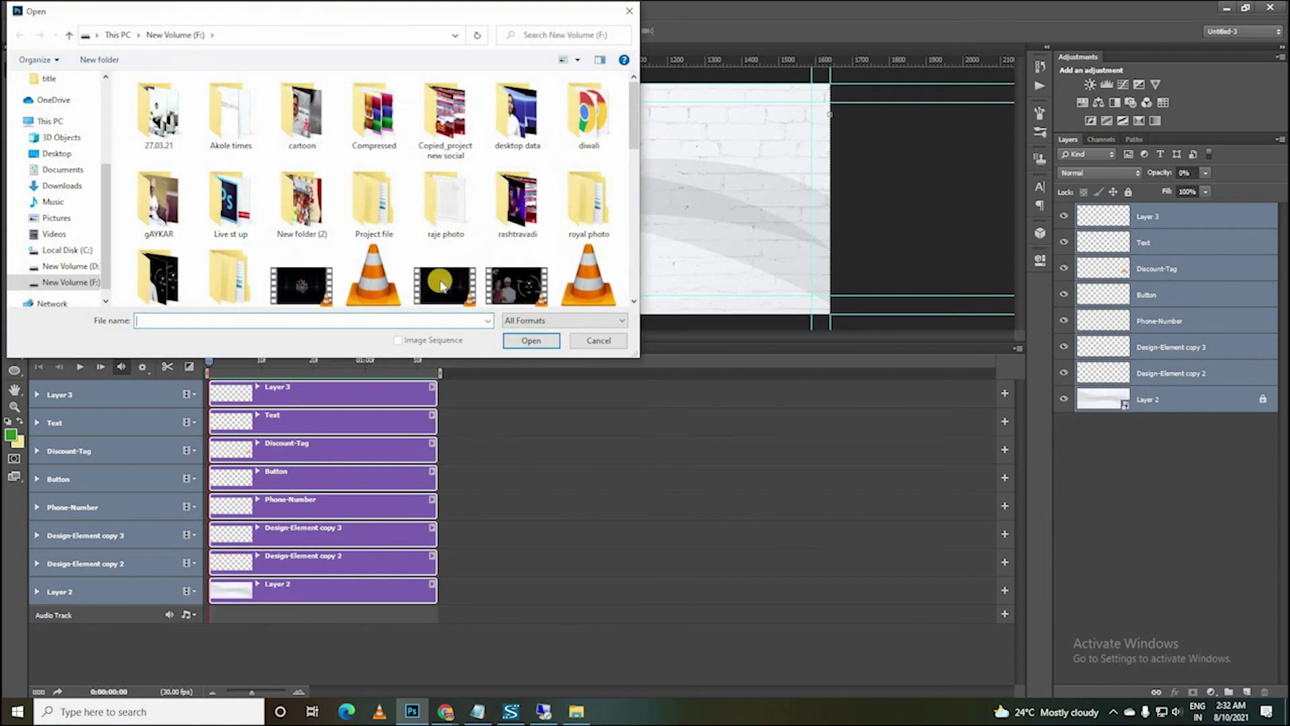
key("Escape")
key("space")
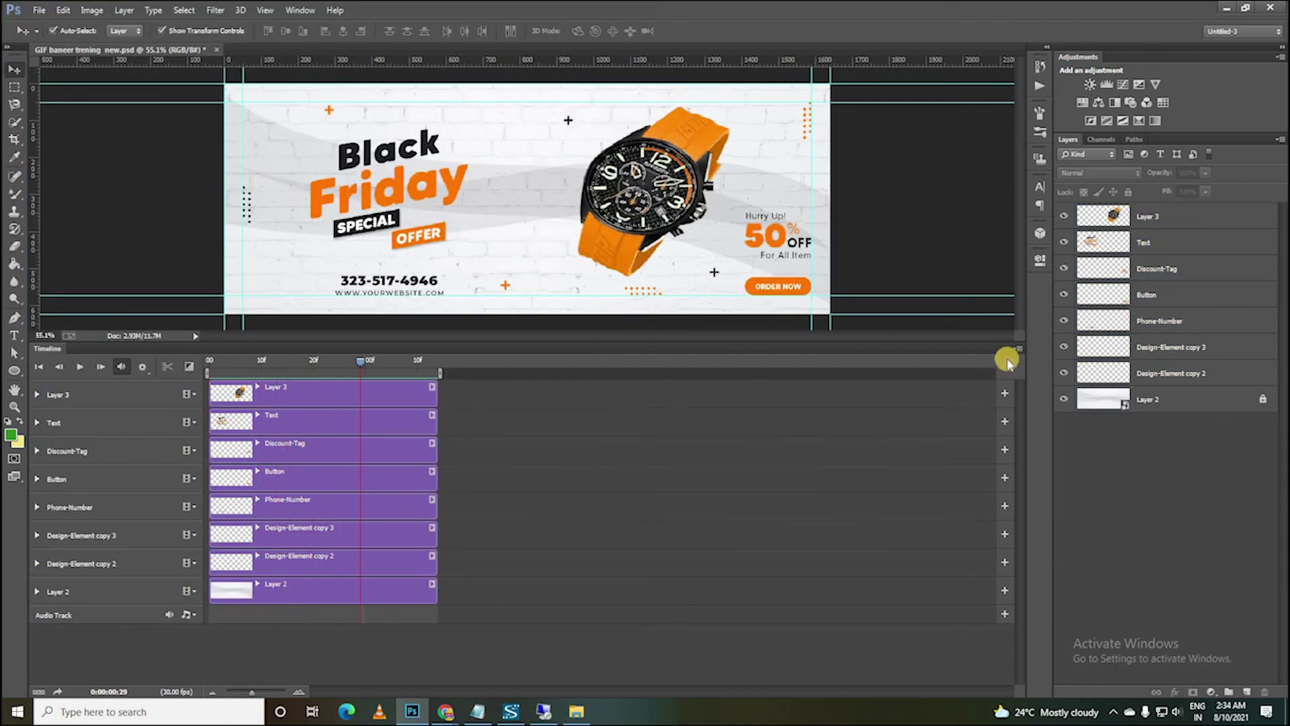
left_click_drag(361, 360, 192, 333)
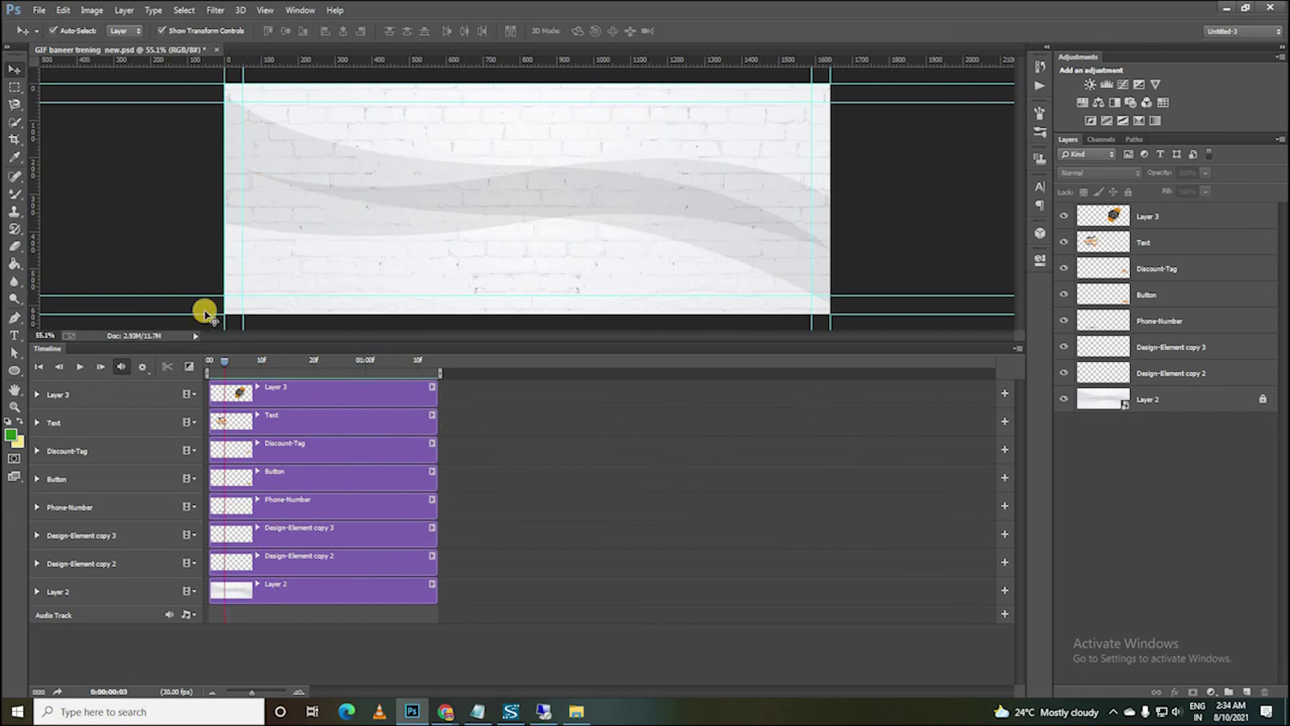
Dismiss the File menu, then play the preview and stop back at frame 0.
left_click(39, 9)
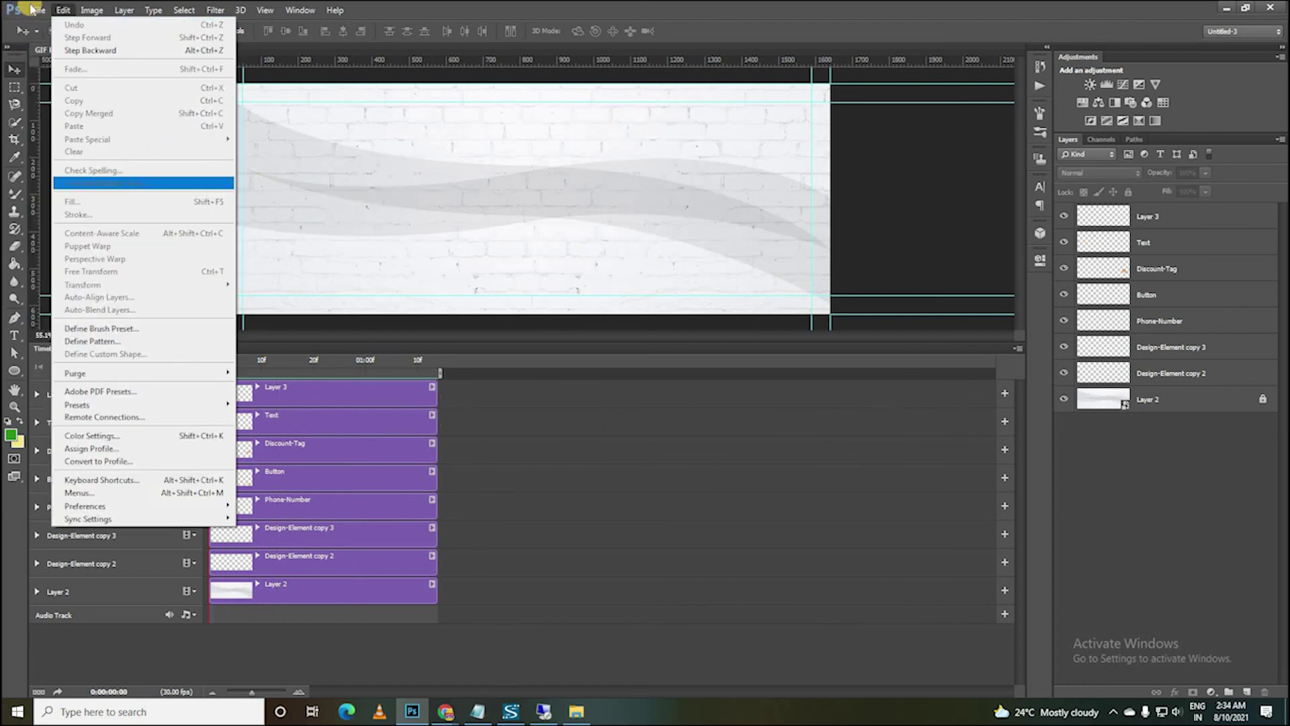
left_click(478, 462)
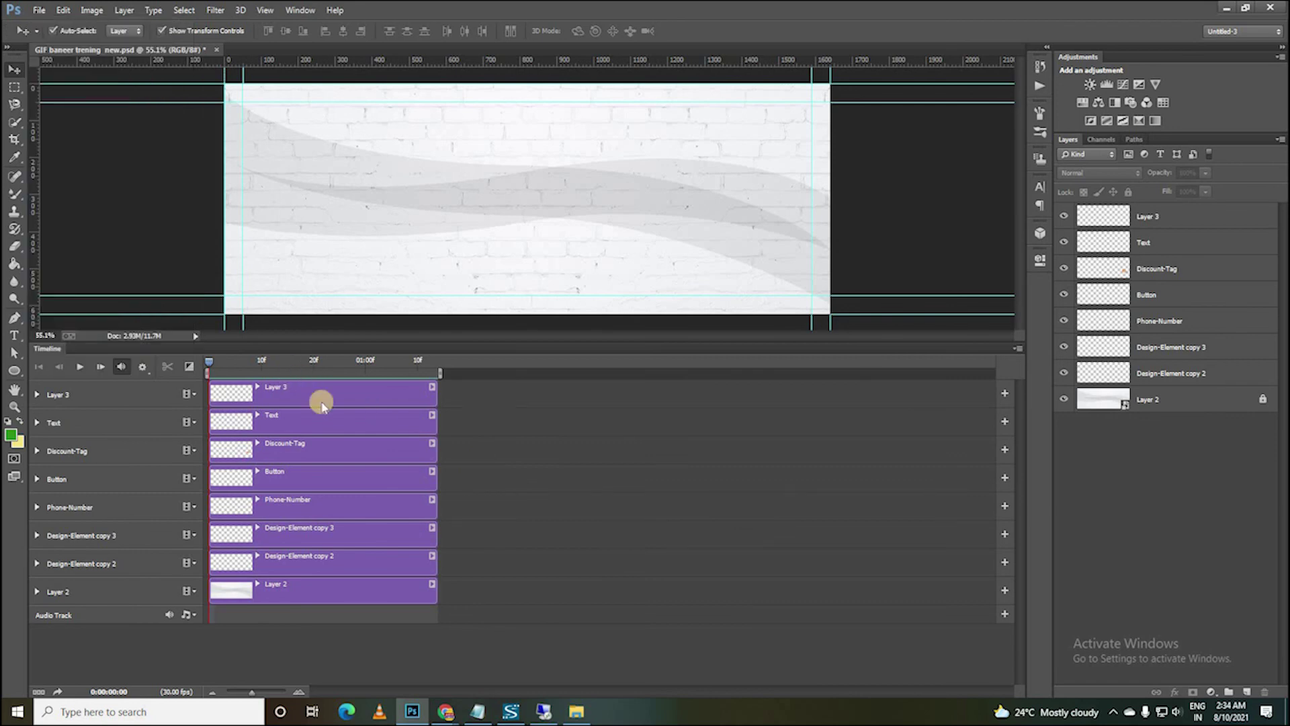
key("space")
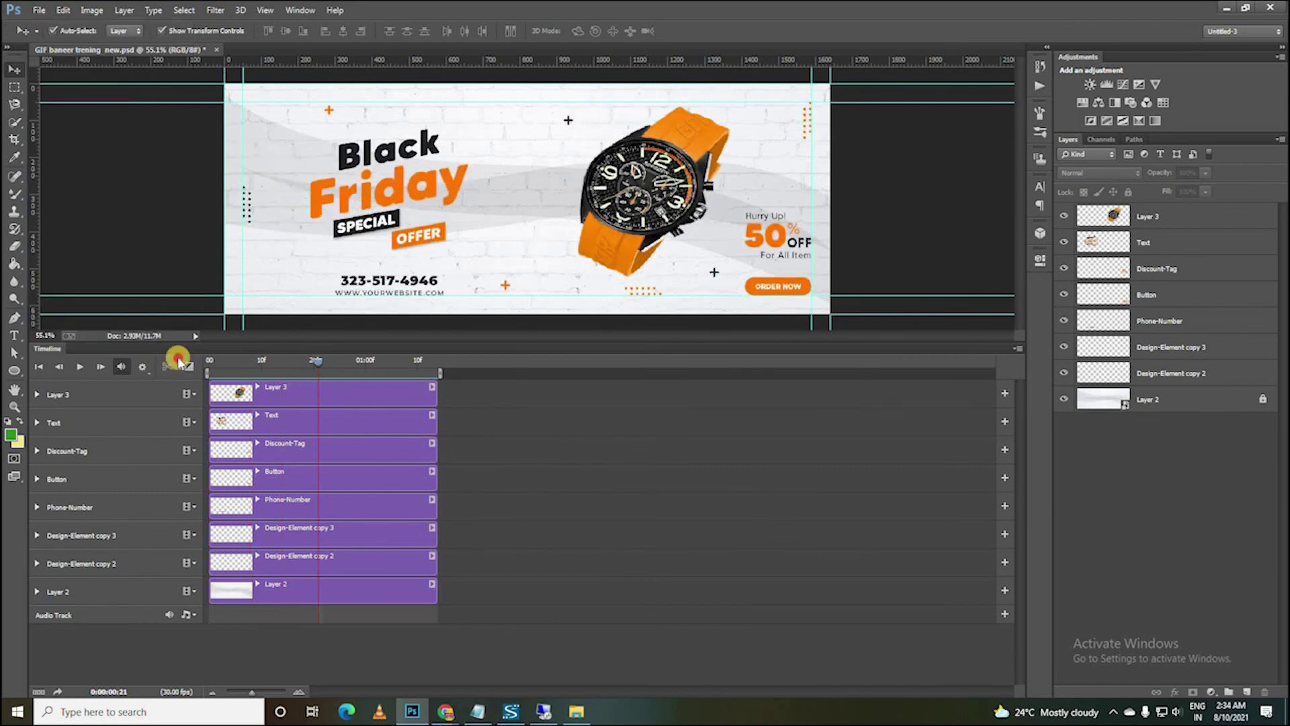
key("space")
Check the File menu for video export, then bring up the Timeline panel's flyout menu instead.
left_click(39, 9)
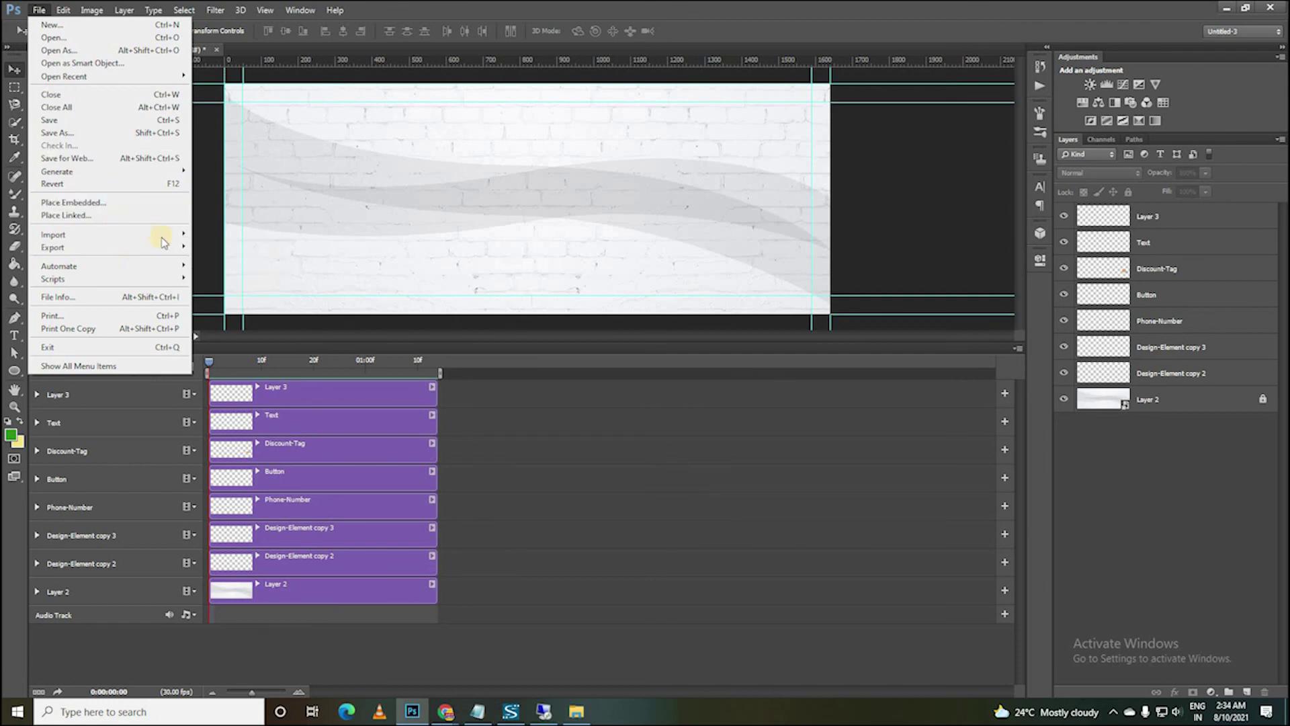
mouse_move(61, 247)
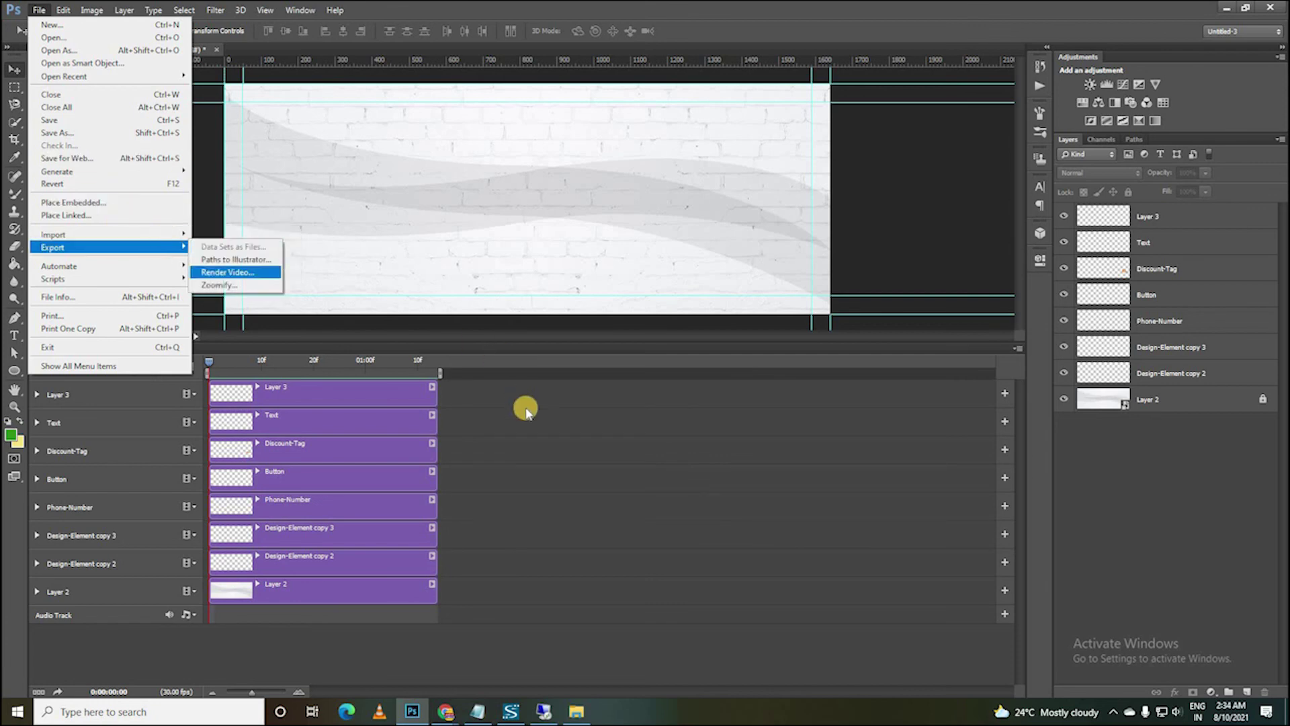
left_click(210, 368)
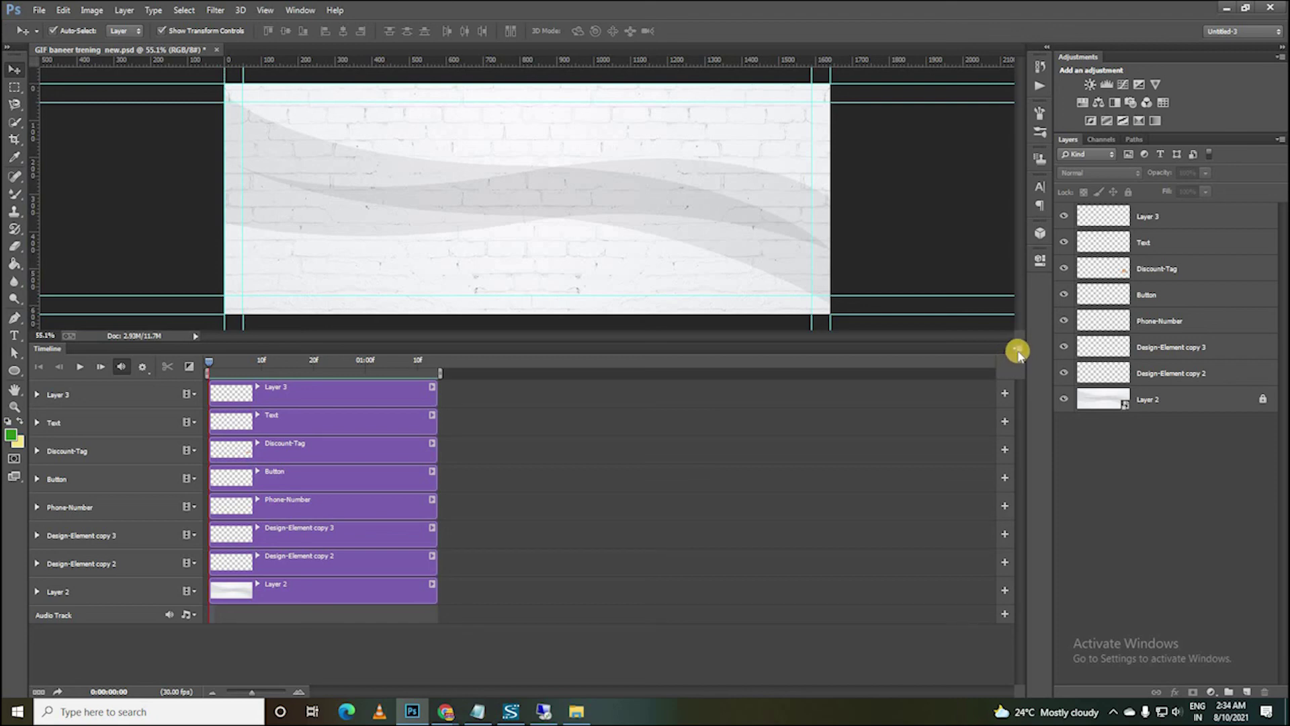
left_click(1018, 350)
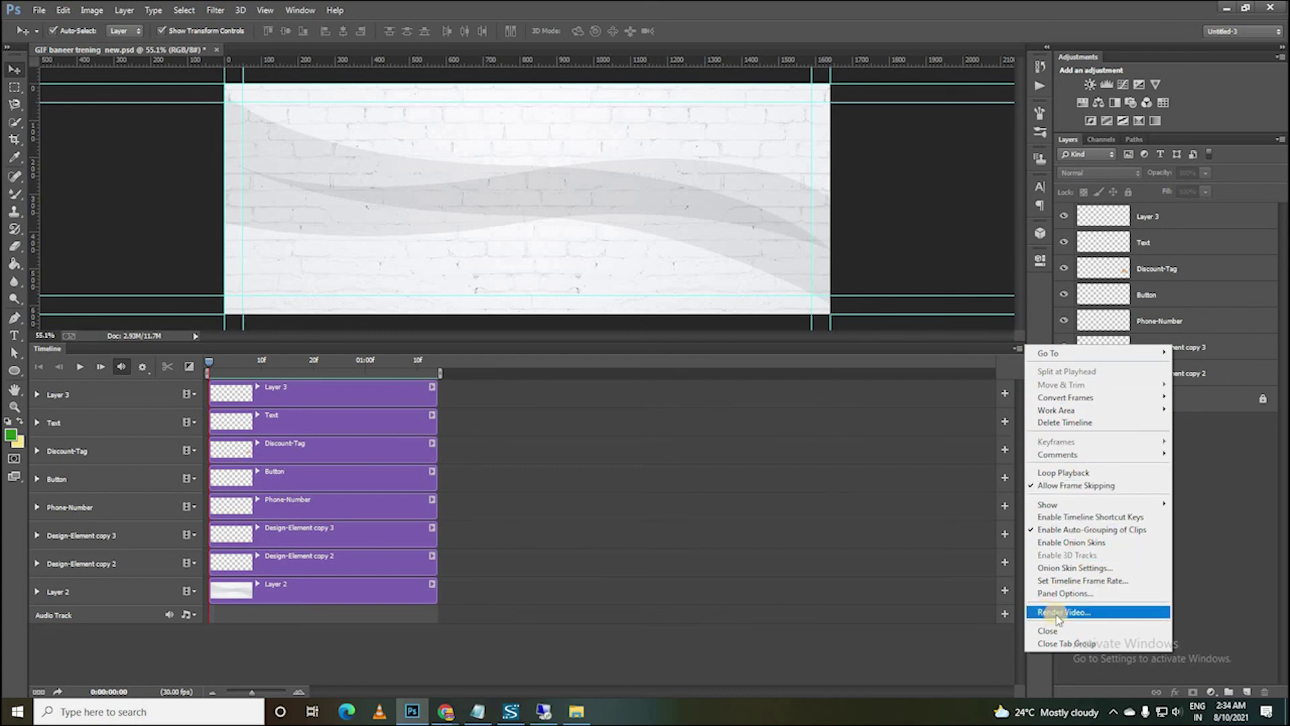
Choose Render Video and remove 'GIF' so the output is named 'baneer trening new.mp4'.
left_click(1046, 612)
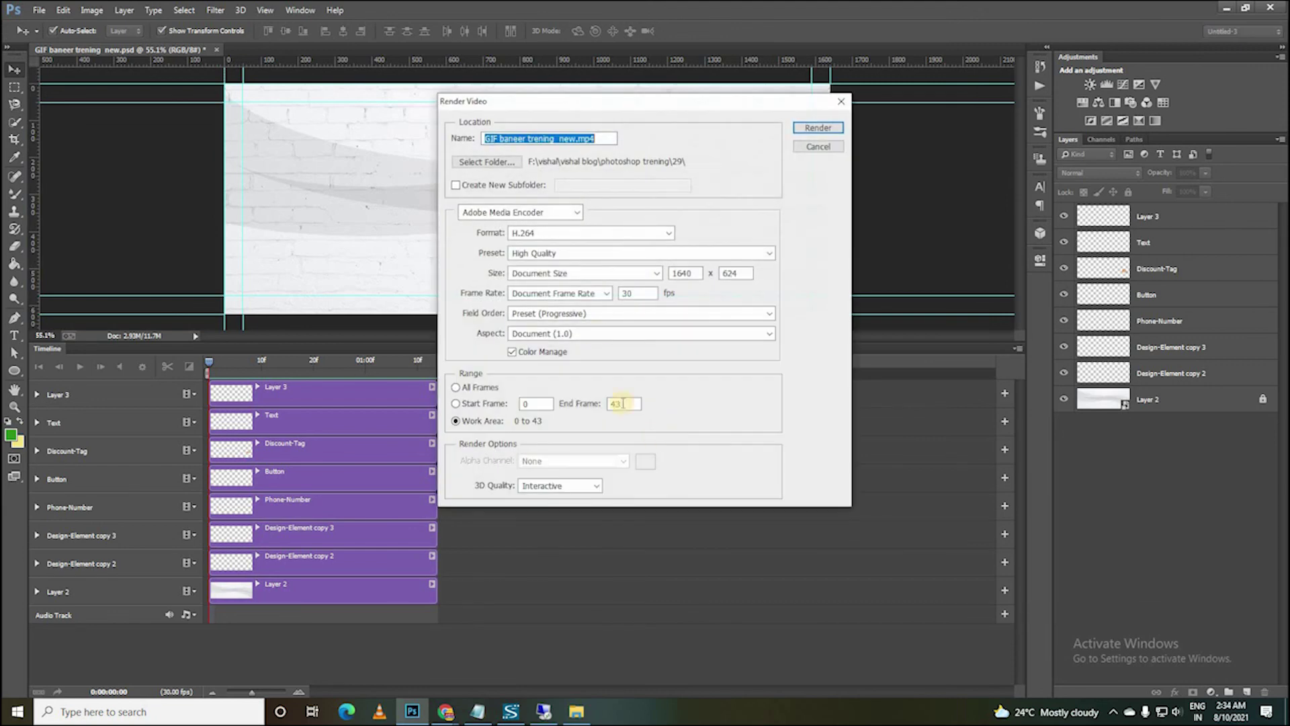
left_click(509, 140)
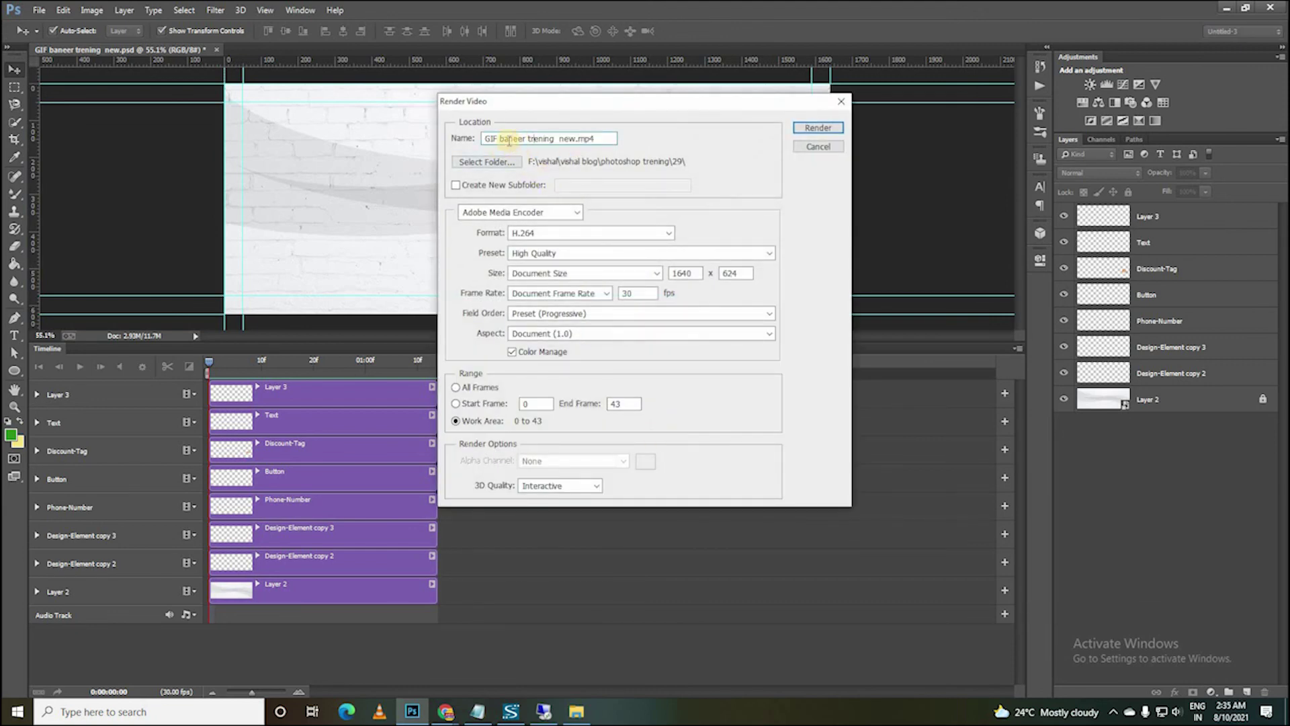
left_click_drag(406, 134, 355, 150)
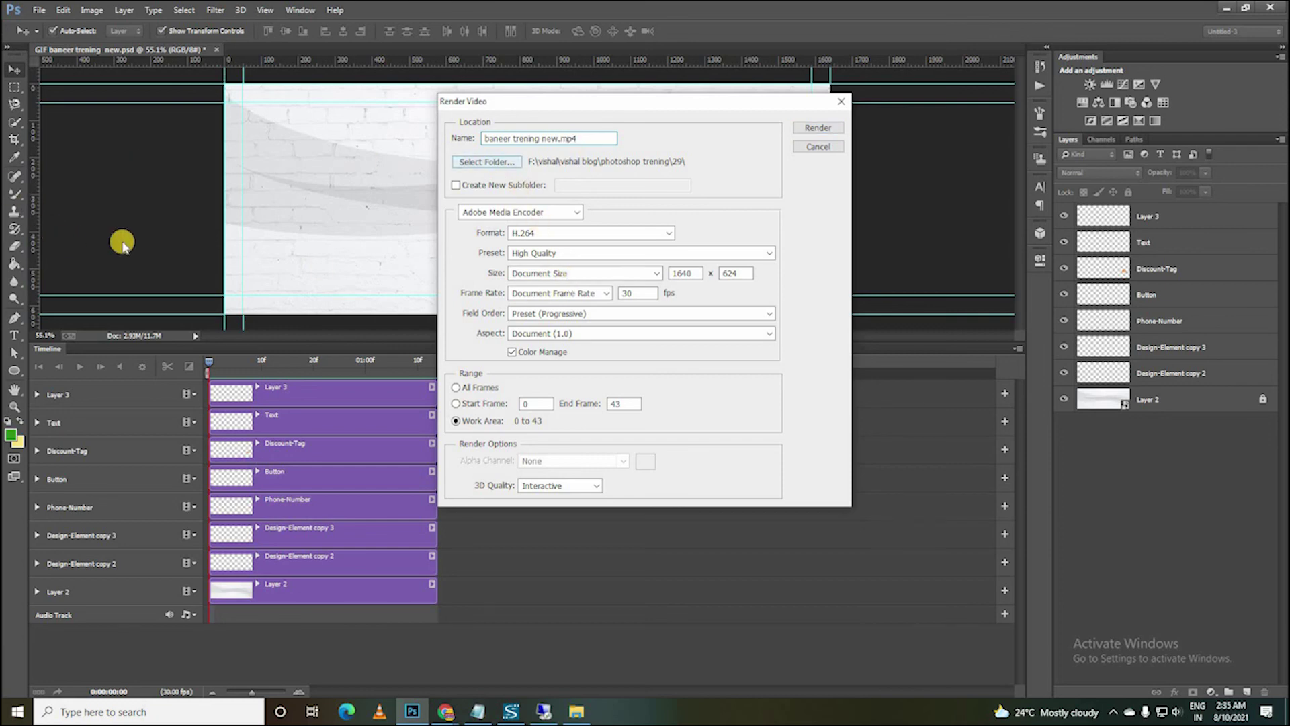
Keep folder 29 as the render destination folder.
left_click(485, 162)
left_click(719, 443)
left_click(497, 163)
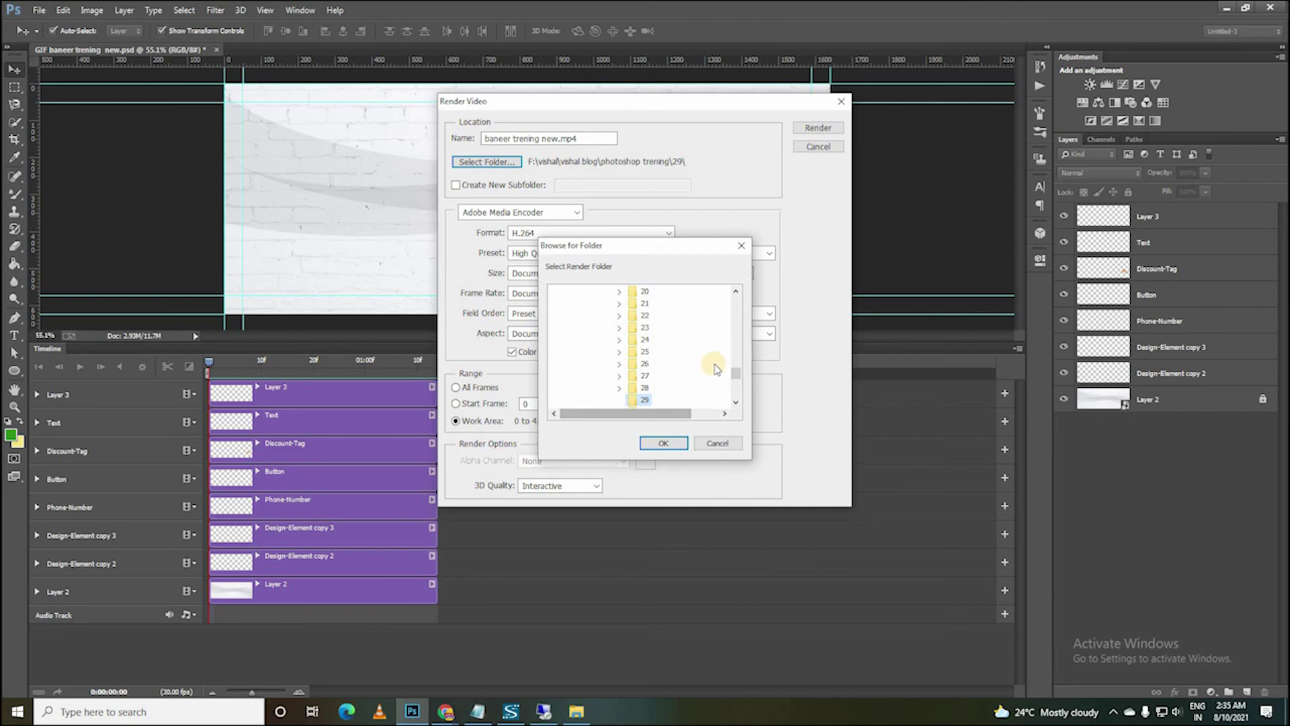
scroll(692, 369, "down", 3)
scroll(645, 338, "up", 1)
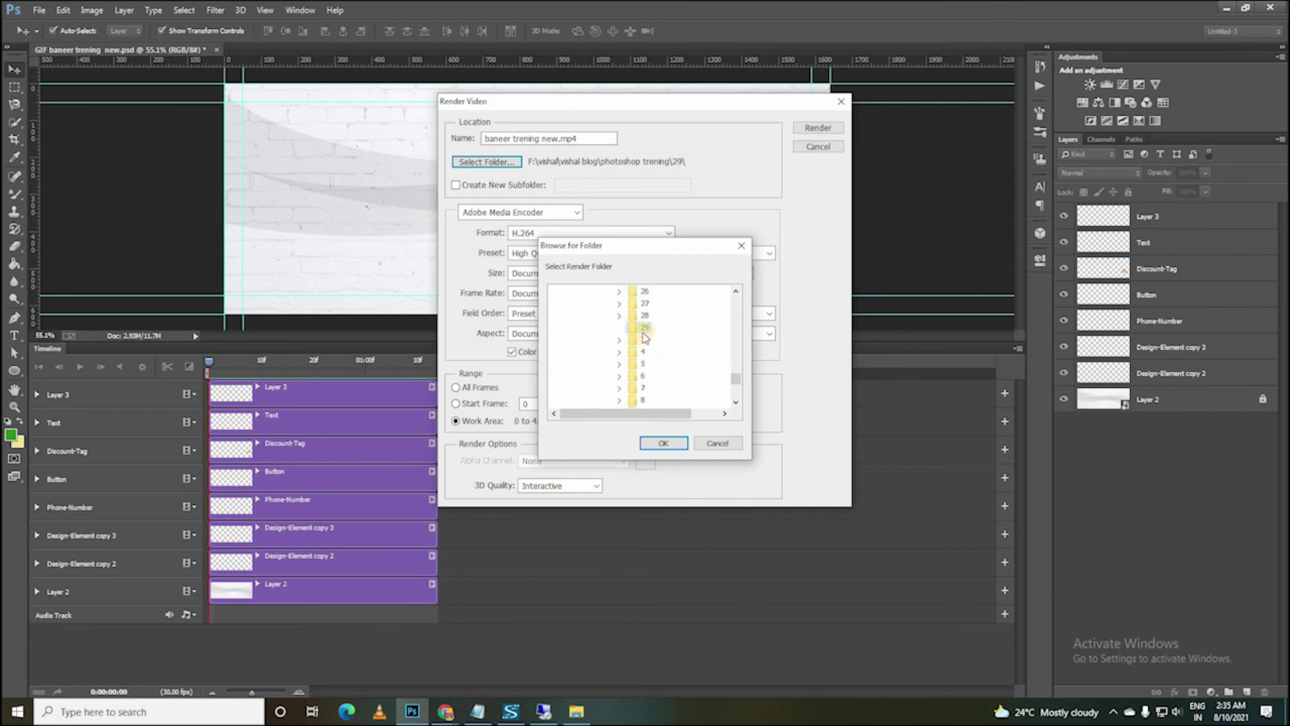
left_click(665, 445)
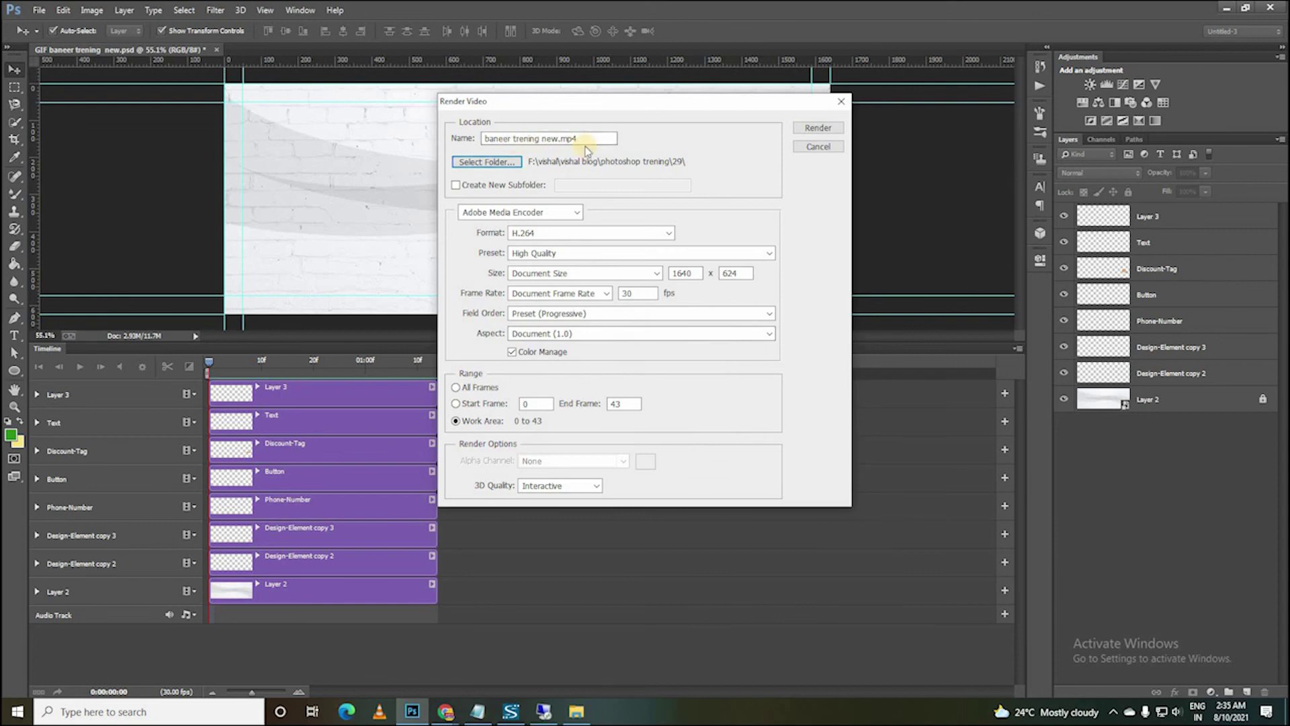
Set the render to the High Quality preset at Document Size (1640 x 624).
left_click(552, 254)
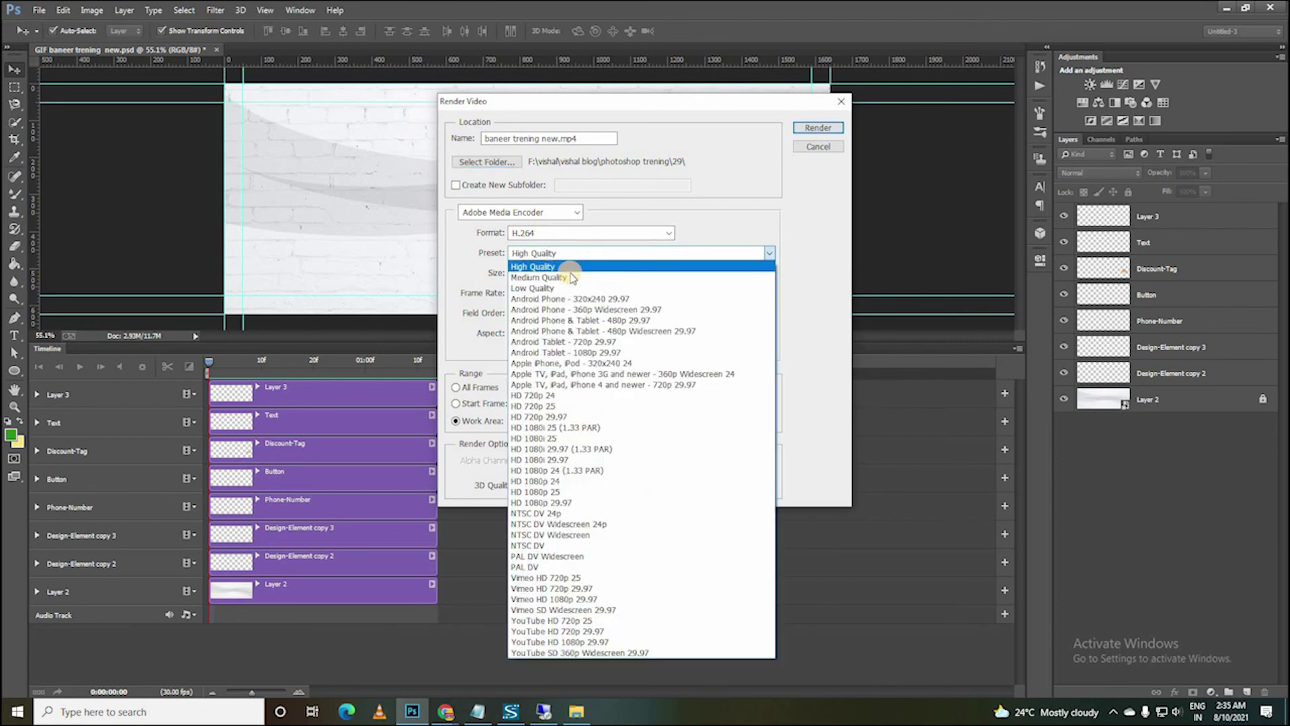
left_click(564, 261)
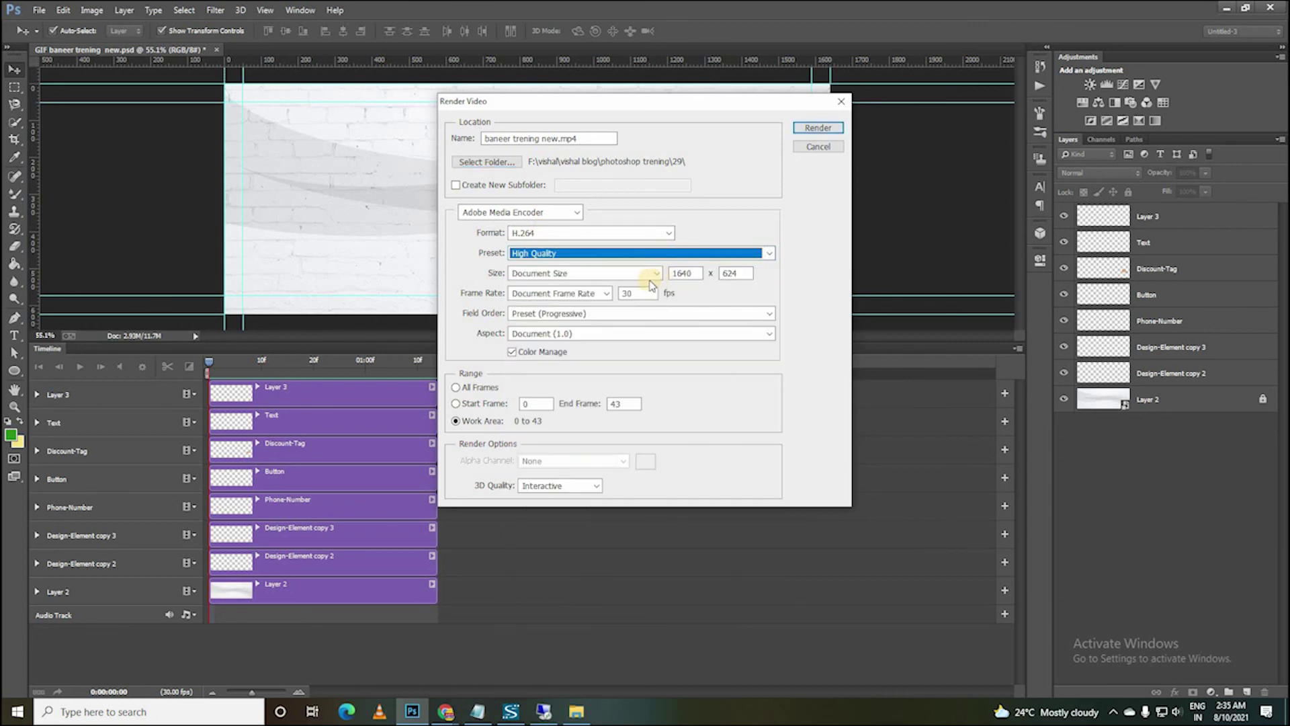
left_click(649, 276)
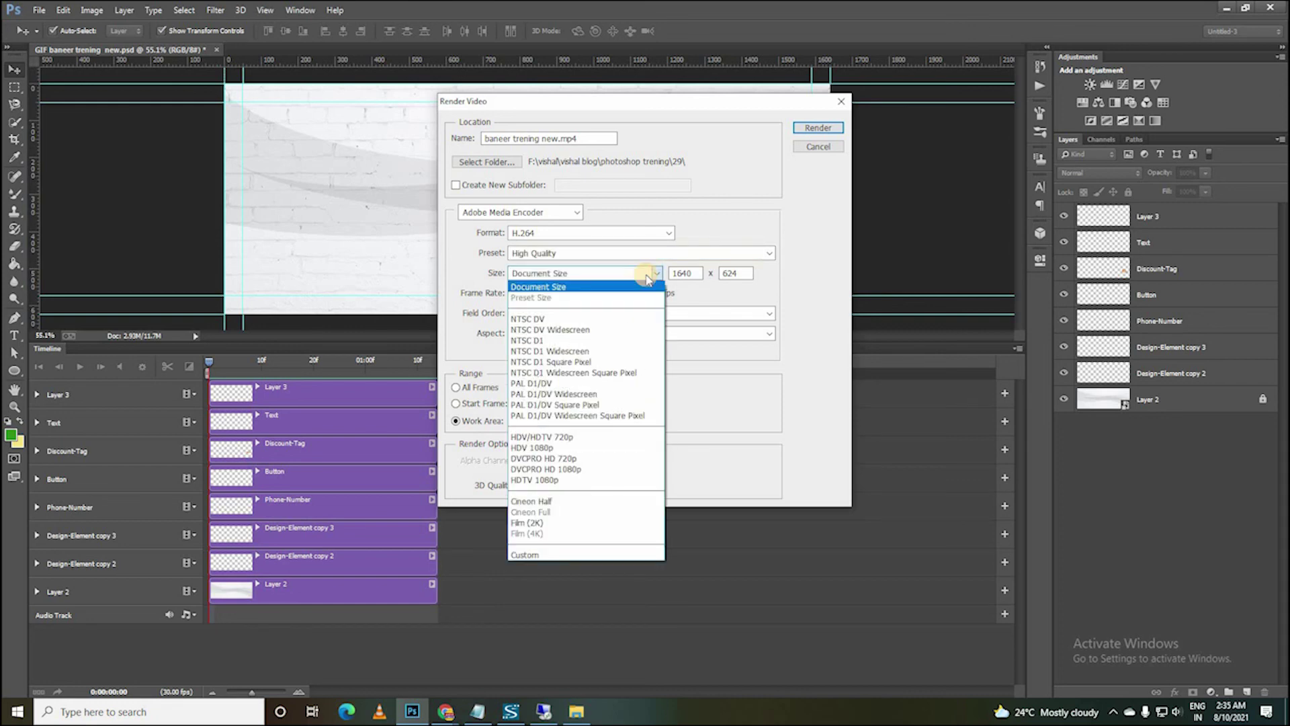
left_click(647, 277)
left_click(647, 277)
left_click(647, 277)
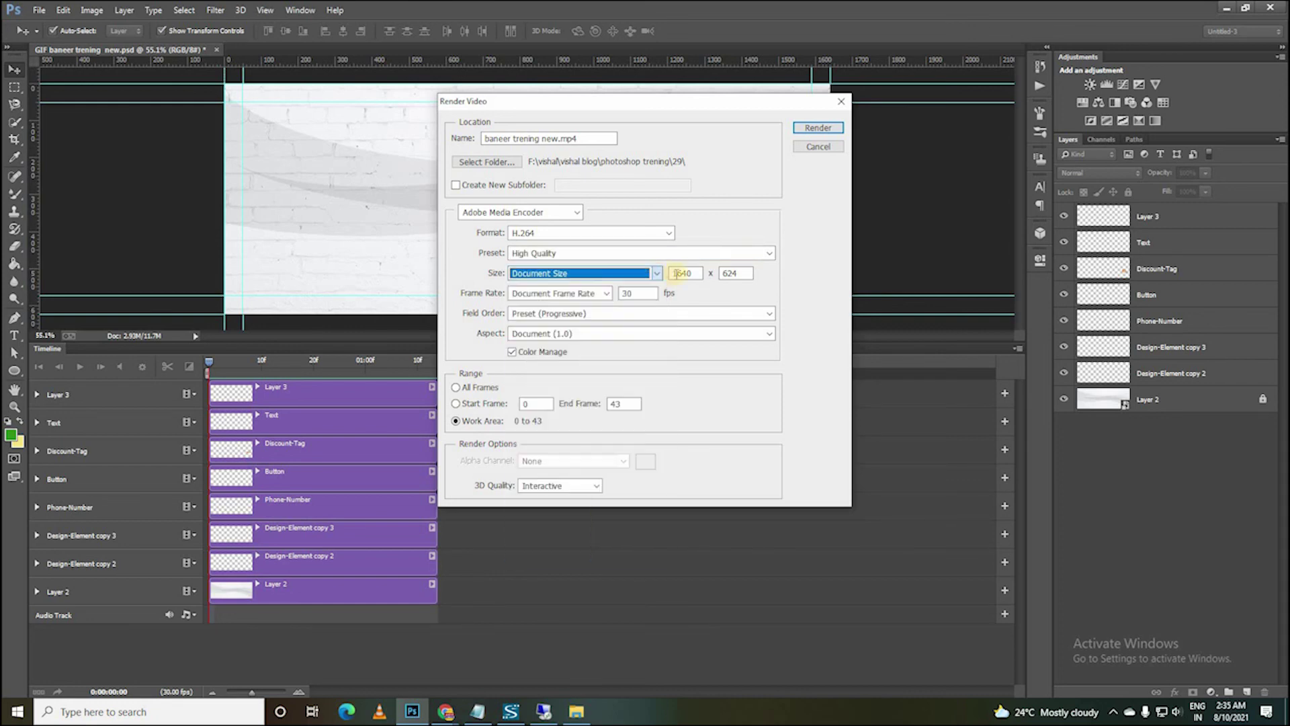
Set 30 fps, progressive field order and frames 0 to 43, then render the video.
left_click(605, 296)
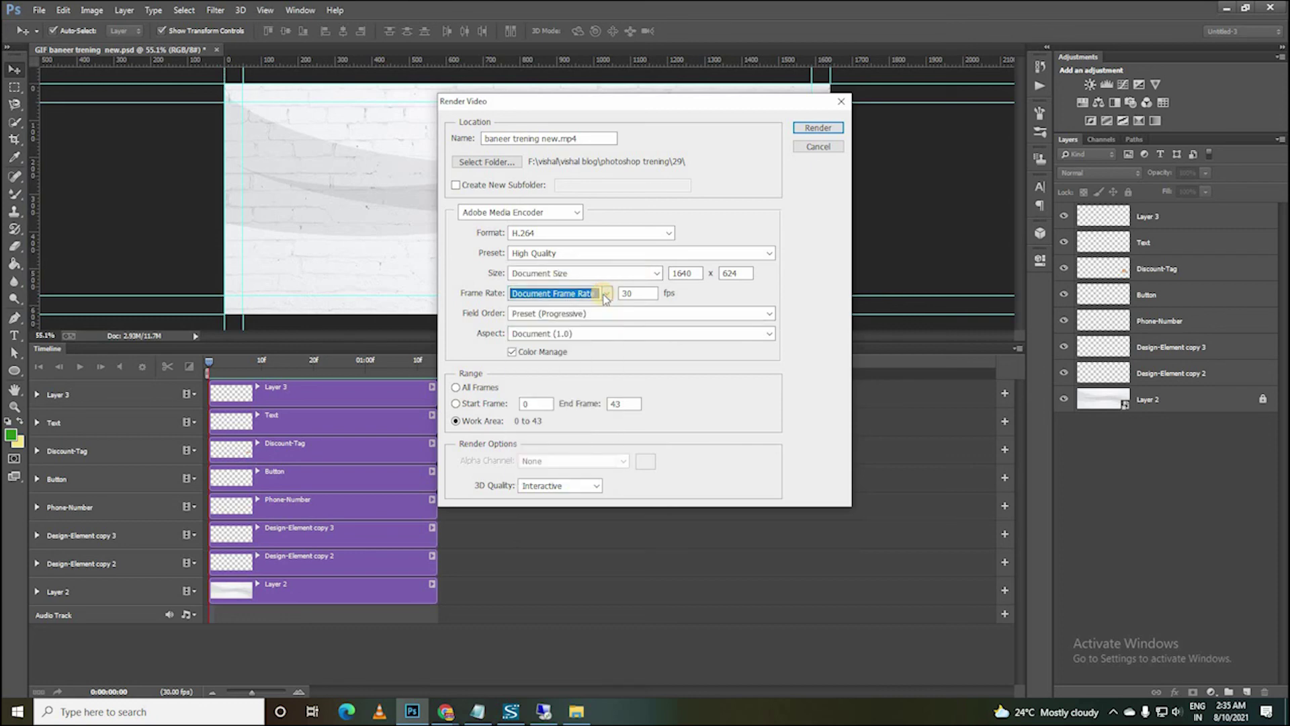
left_click(625, 296)
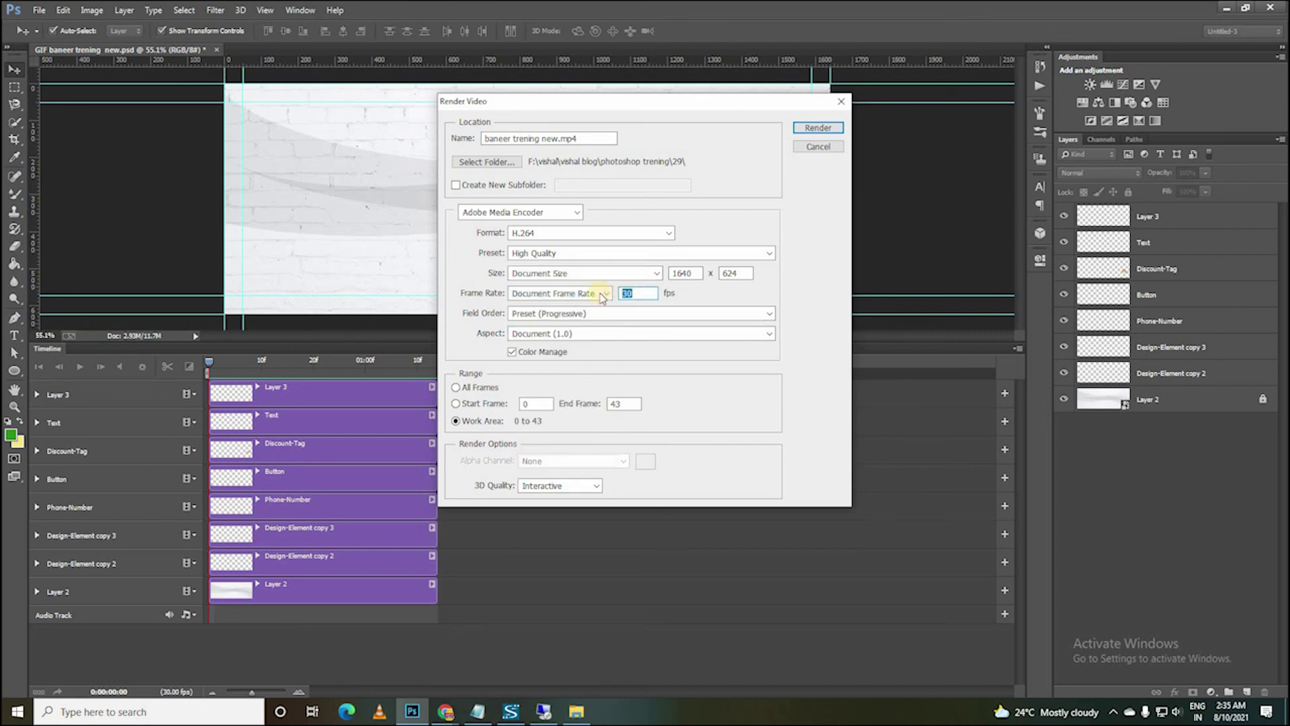
type("30")
left_click(580, 298)
left_click(549, 327)
left_click(562, 318)
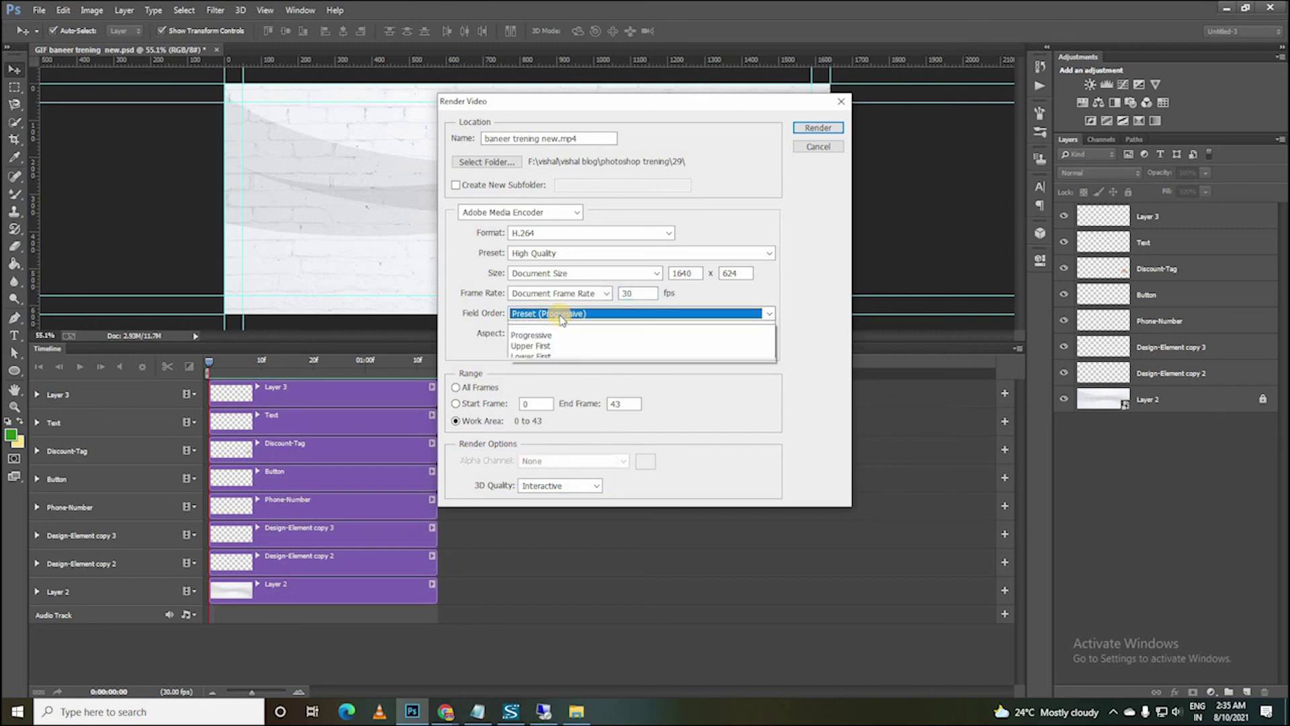
left_click(562, 320)
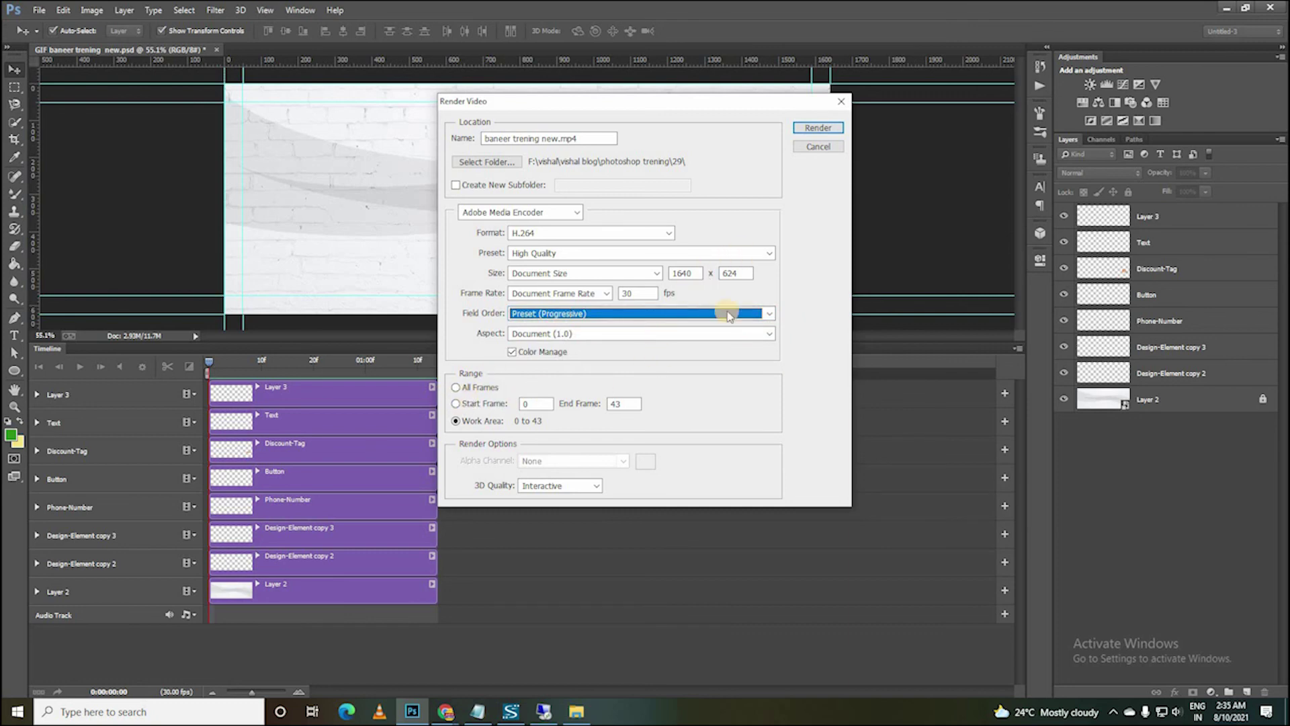
left_click(607, 409)
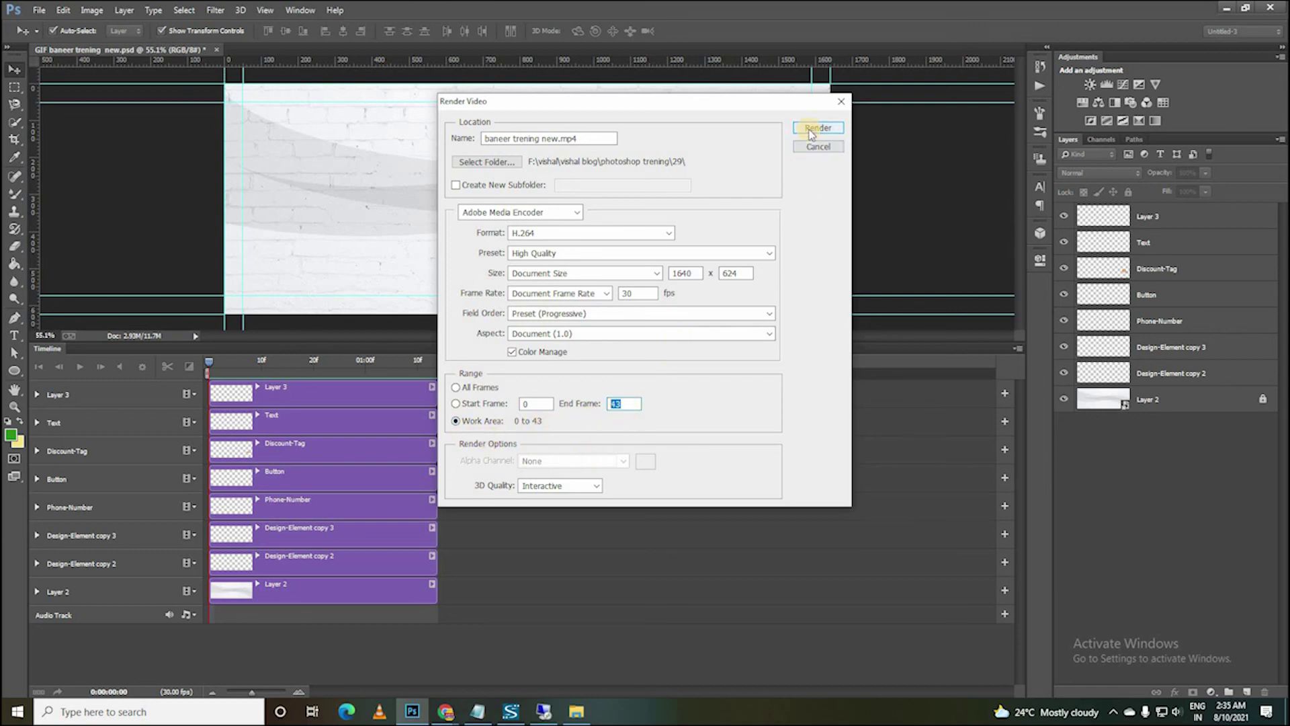
left_click(811, 131)
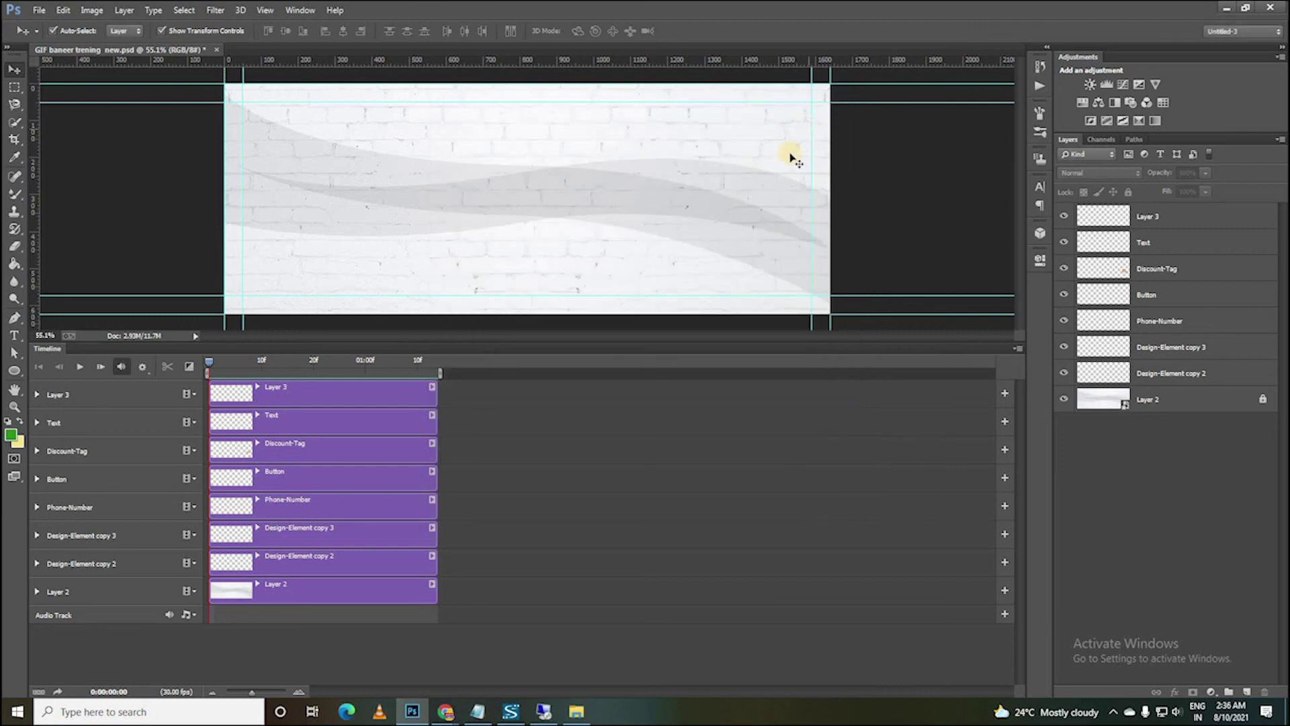
Open the rendered 'baneer trening new' video from folder 29 in VLC.
left_click(577, 711)
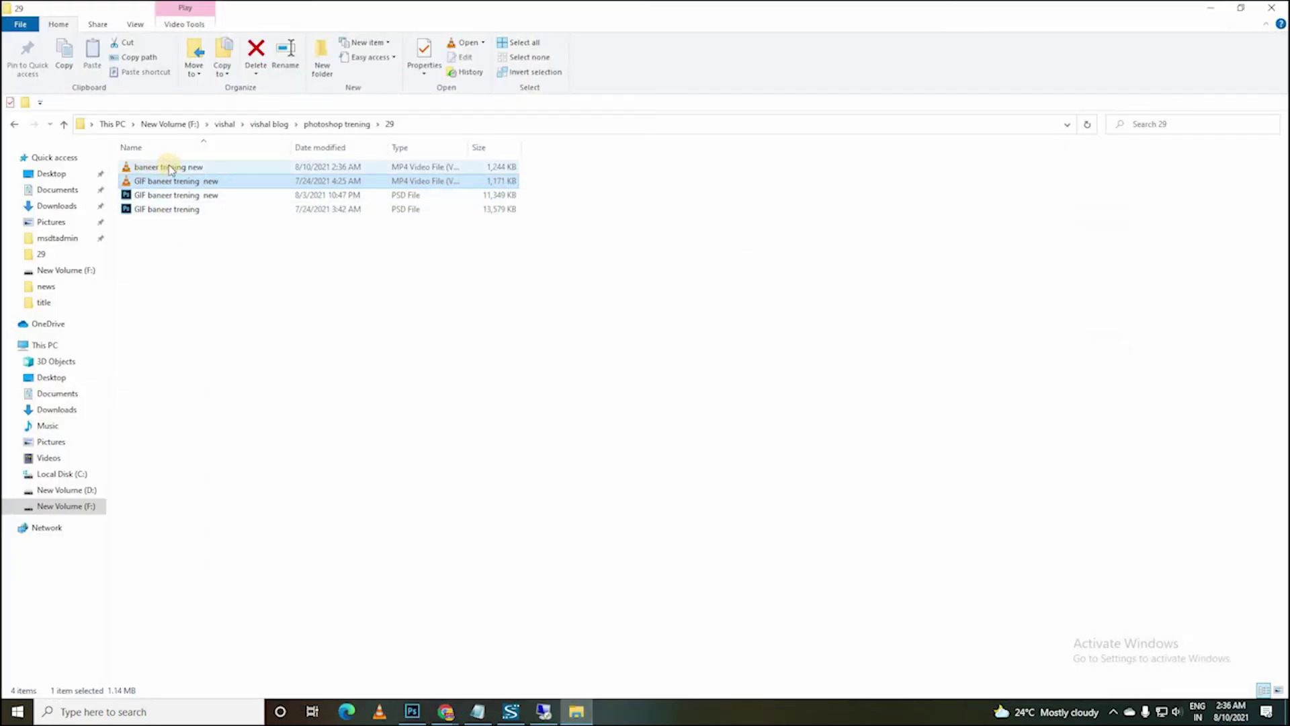
left_click(149, 167)
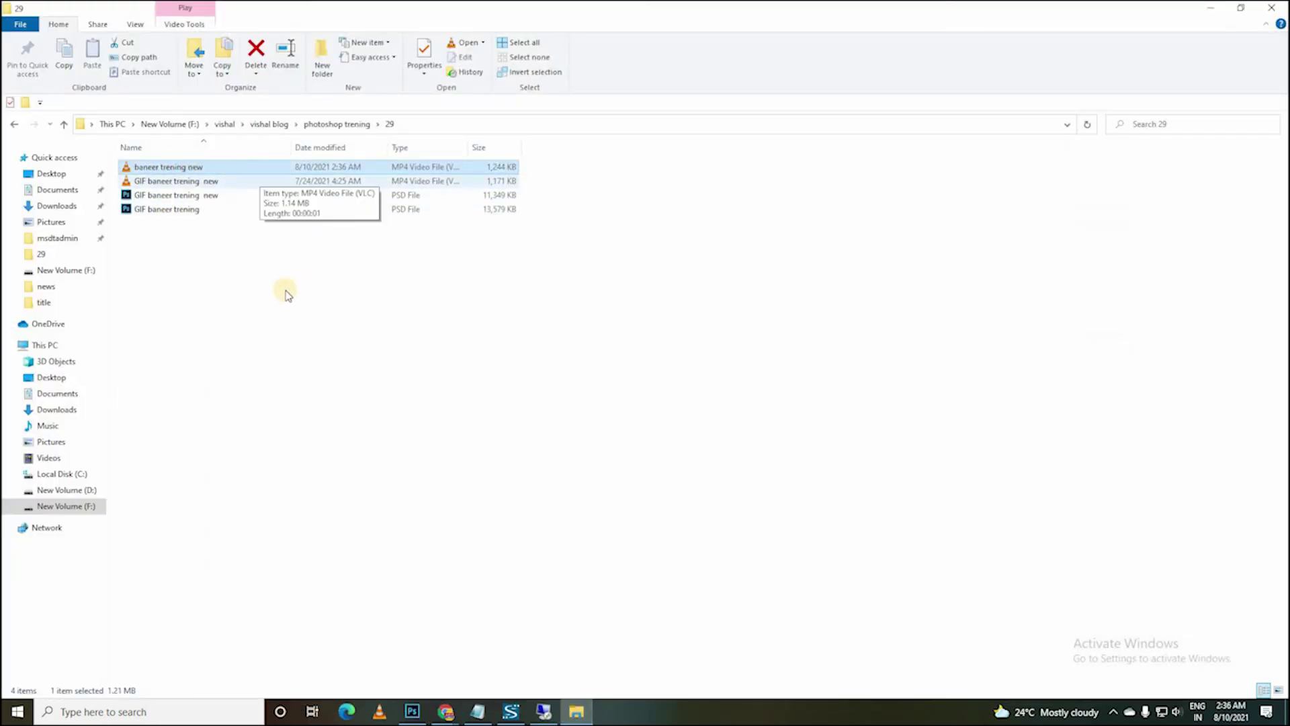
double_click(147, 168)
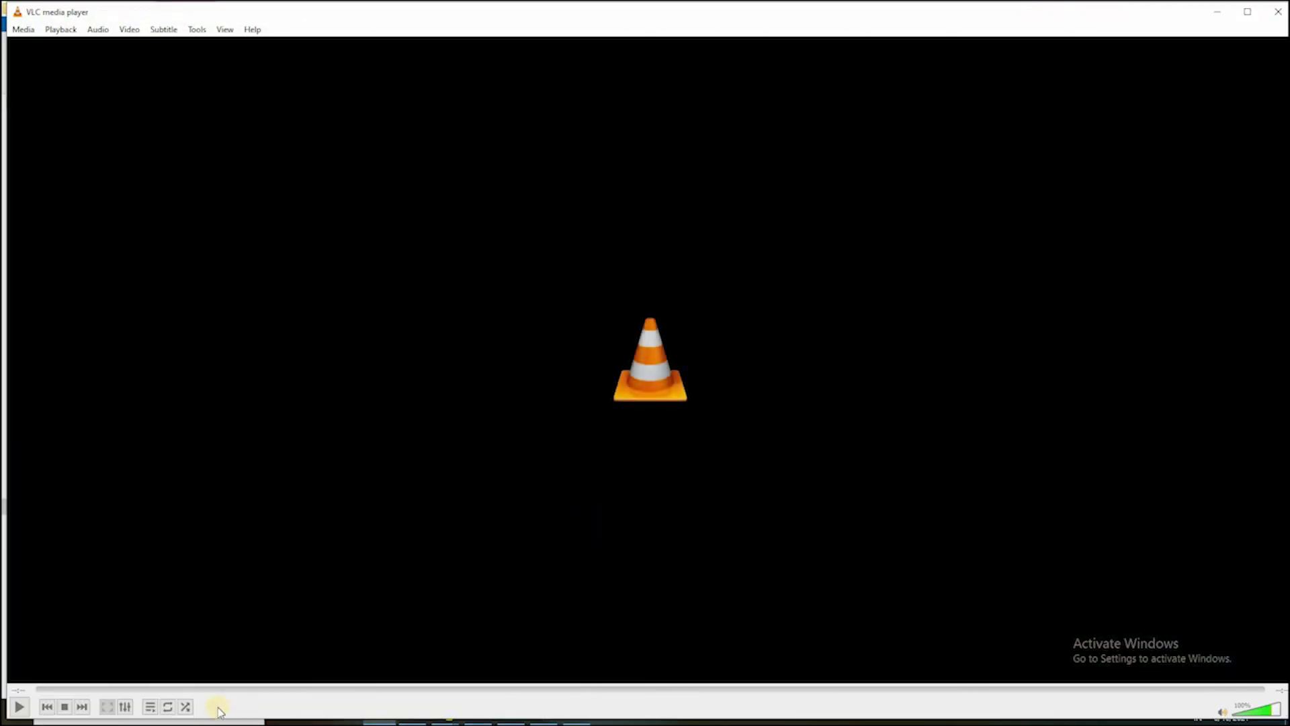
Replay the banner video in VLC, close VLC, and bring up a browser window.
left_click(18, 707)
left_click(1279, 11)
left_click(445, 711)
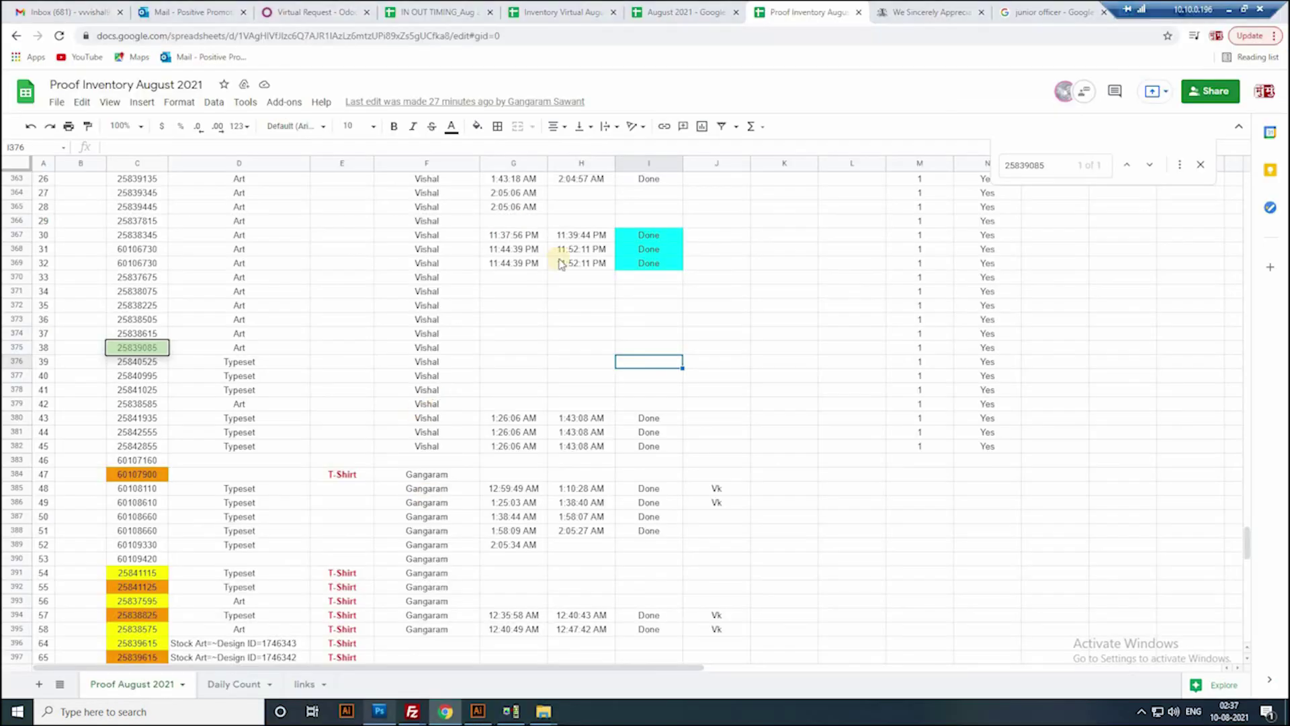
left_click(384, 716)
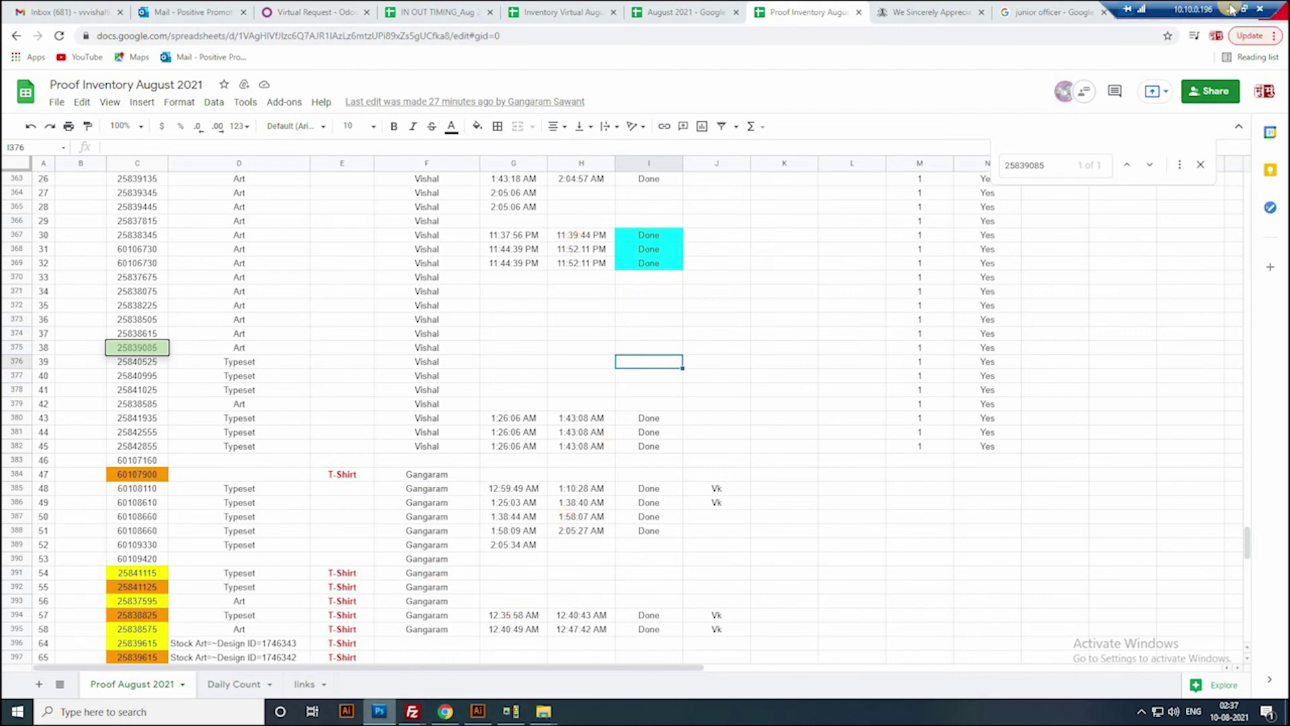